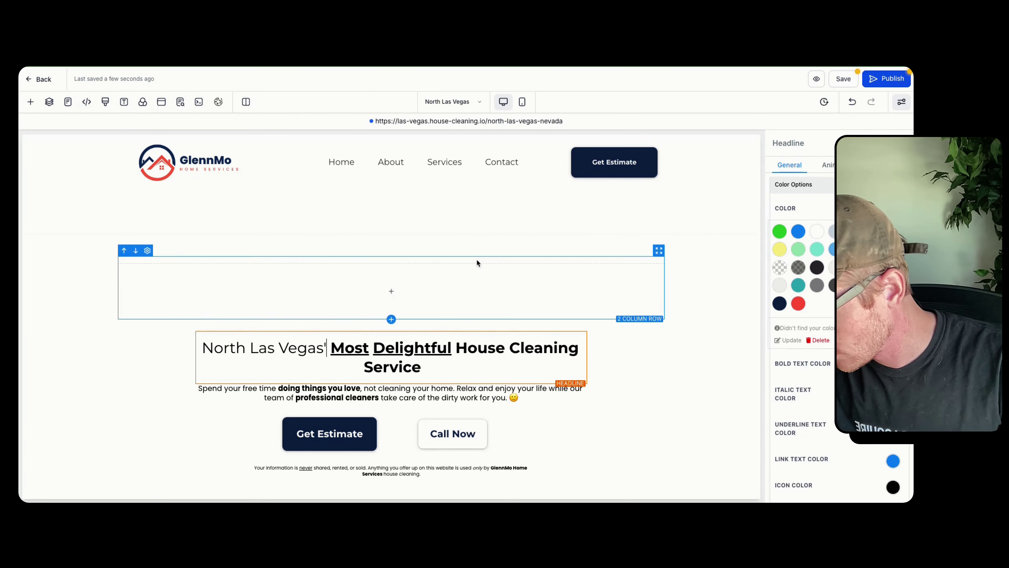
Step: Delete the empty column row above the North Las Vegas headline
scroll(482, 270, "down", 1)
scroll(483, 272, "down", 1)
scroll(541, 304, "down", 10)
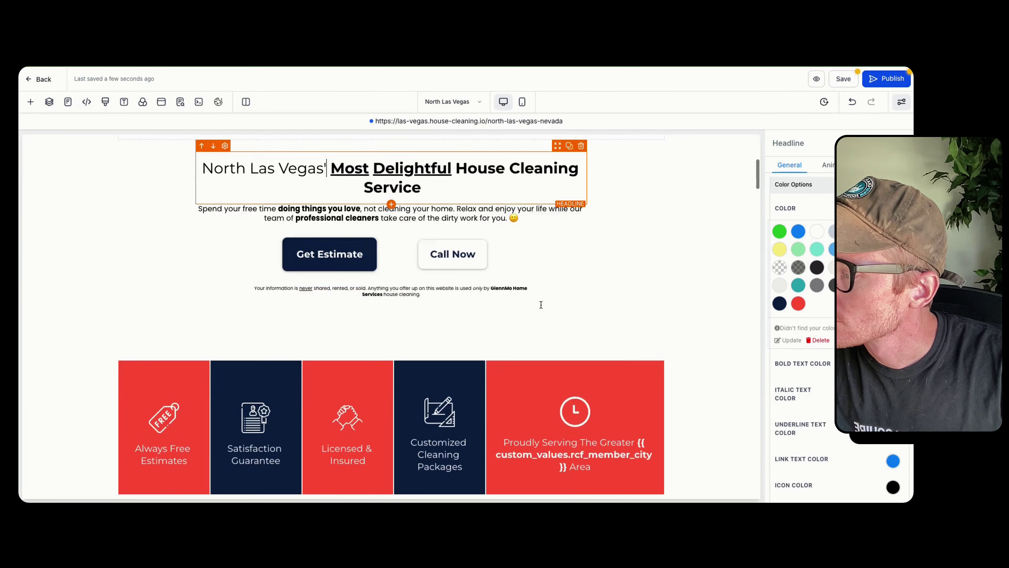
scroll(541, 304, "up", 9)
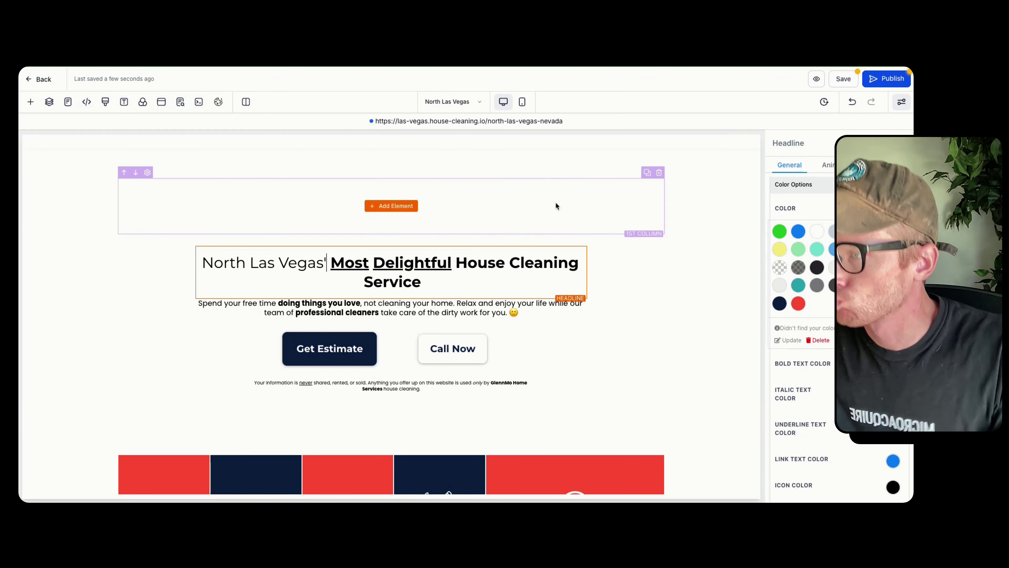
scroll(556, 201, "up", 3)
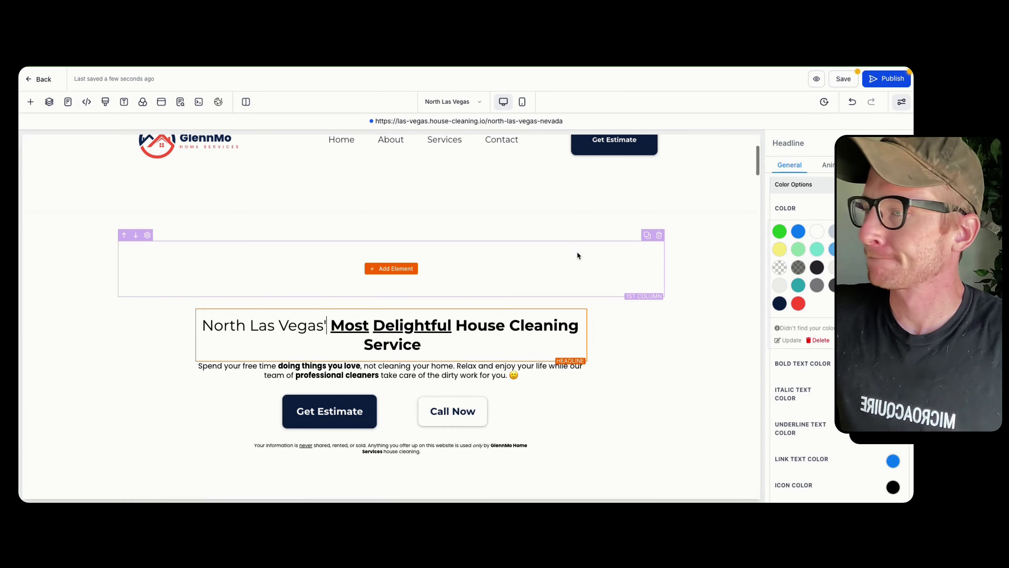
left_click(577, 254)
left_click(659, 235)
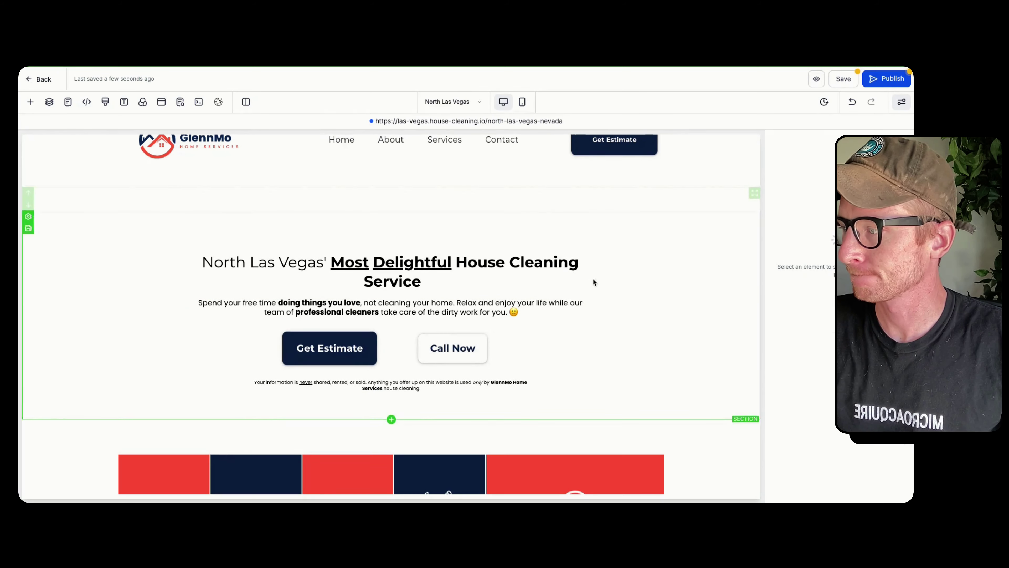
Step: Enlarge the headline's font size and reduce the top padding of the section containing it
left_click(504, 262)
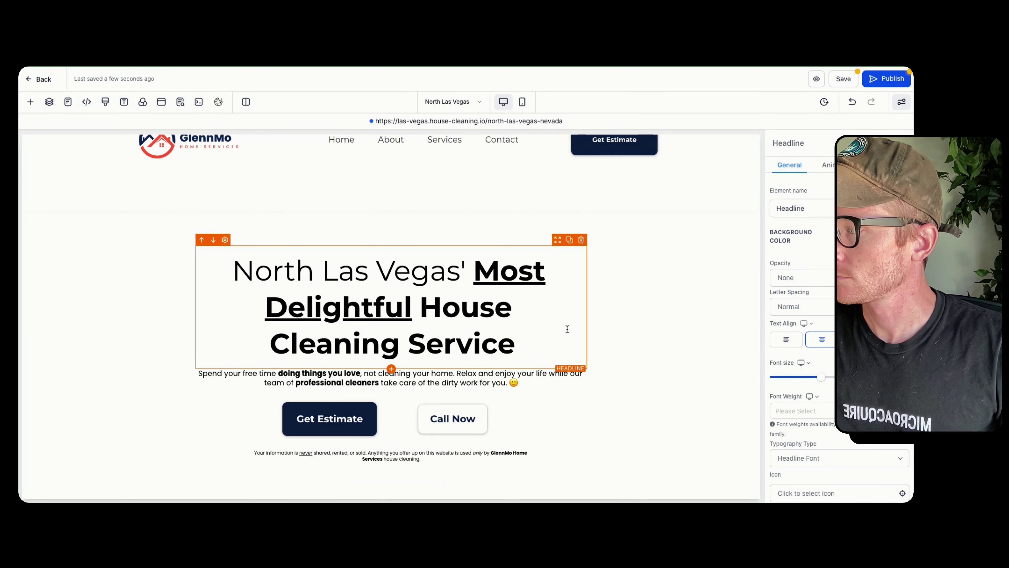
scroll(594, 327, "up", 3)
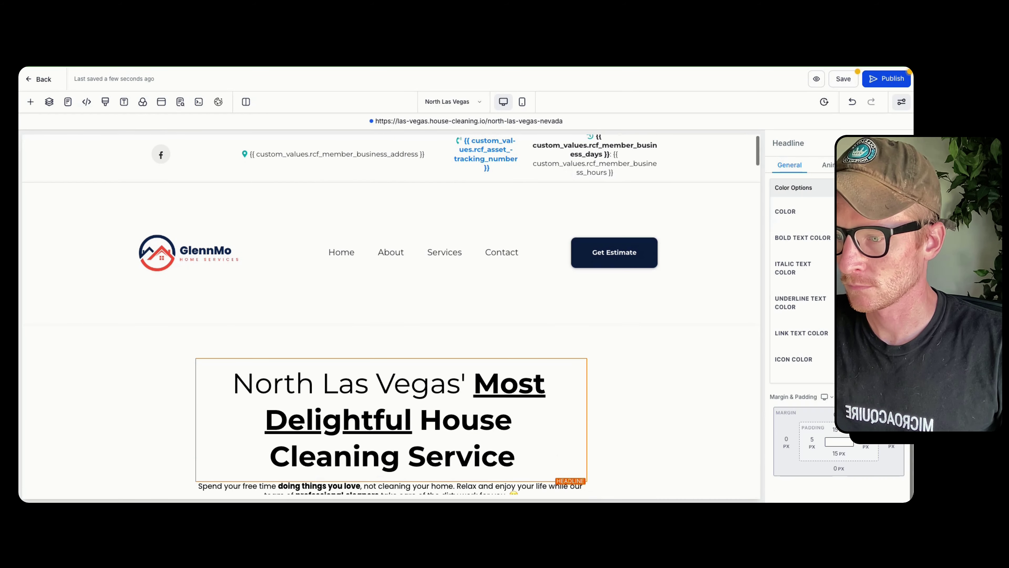
left_click(482, 336)
left_click(831, 261)
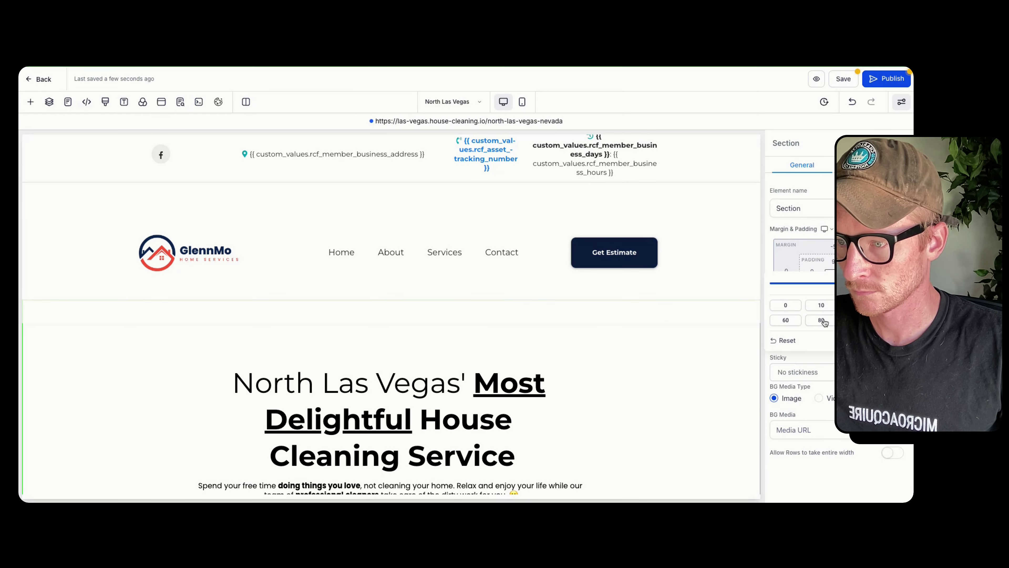
scroll(612, 361, "down", 5)
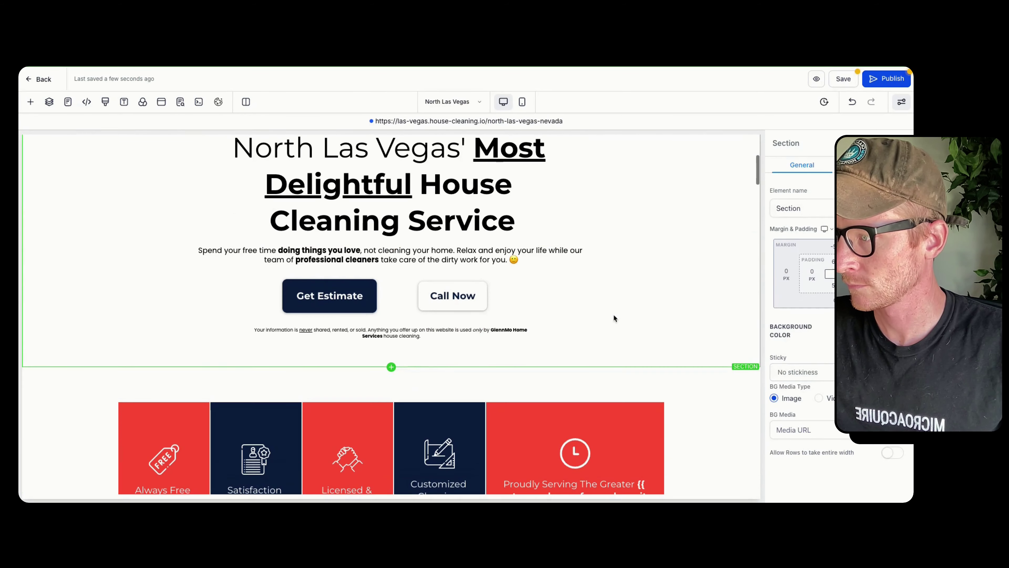
Step: Set the width of the two-column row around the headline to 90, after trying 85
left_click(475, 173)
scroll(477, 191, "up", 4)
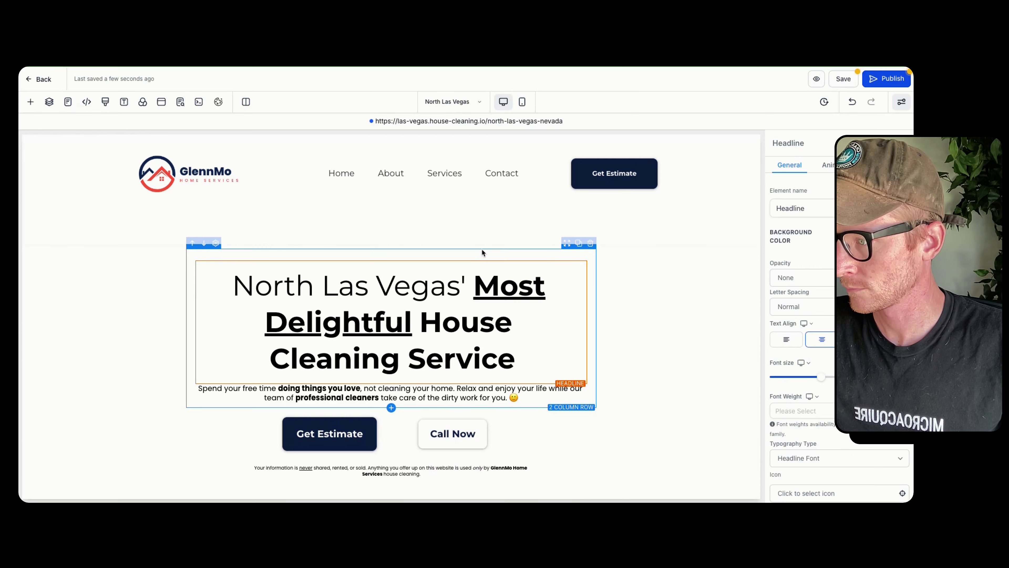
left_click(481, 249)
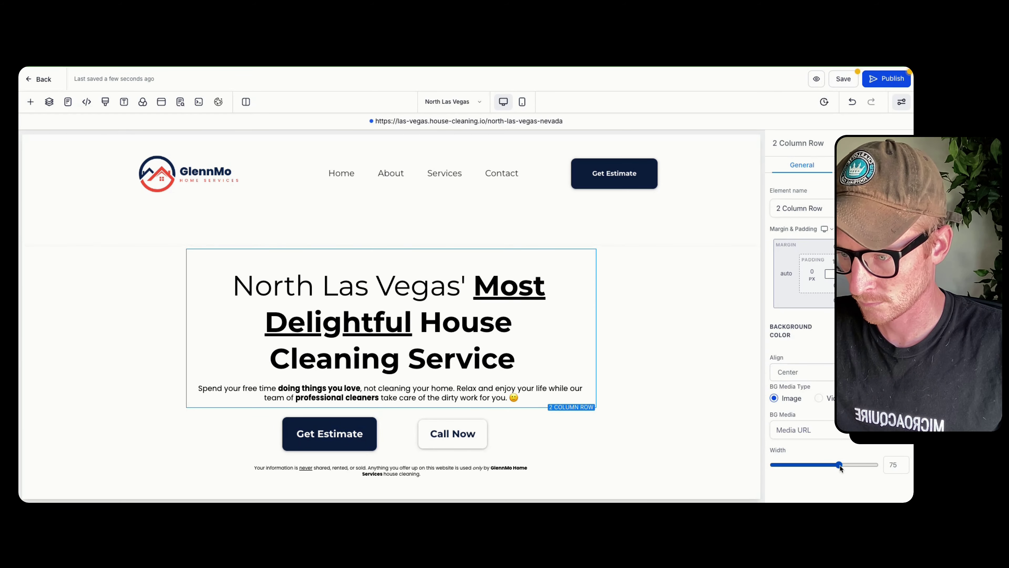
double_click(896, 462)
type("85")
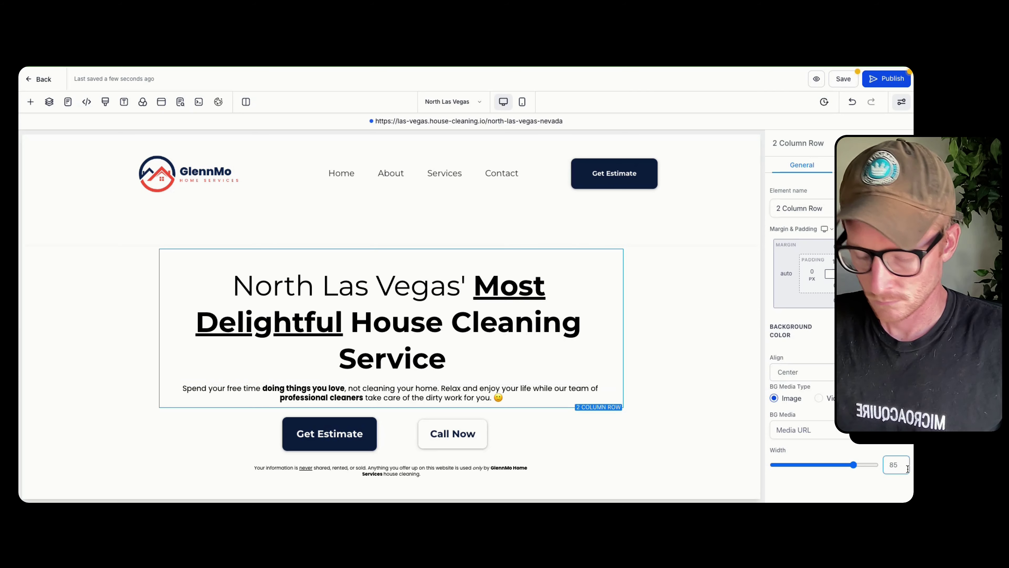
key("BackSpace")
key("BackSpace")
type("90")
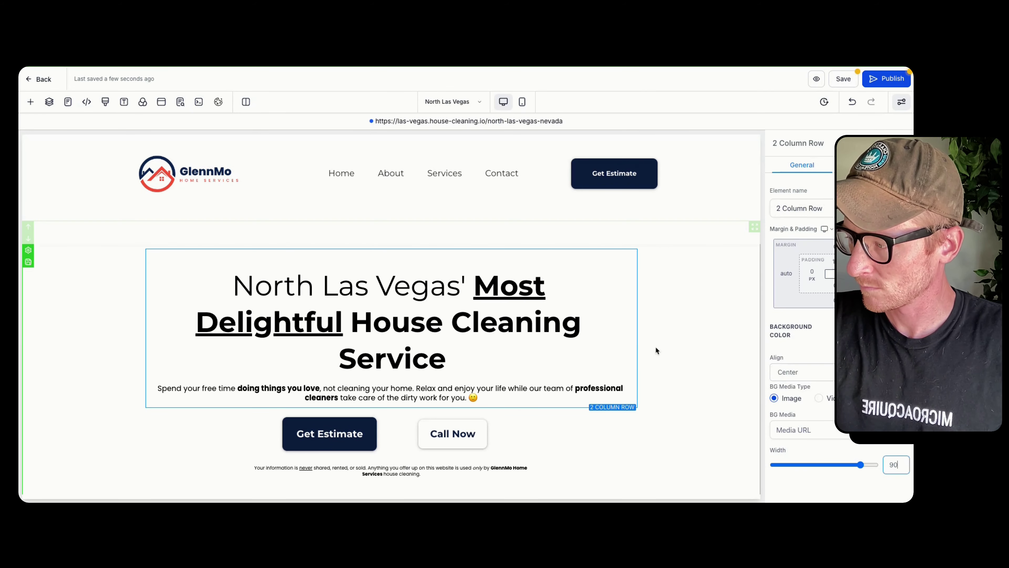
Step: Reduce the headline's font size slightly so its text fits on two lines in the widened row
left_click(608, 301)
left_click_drag(608, 302, 232, 286)
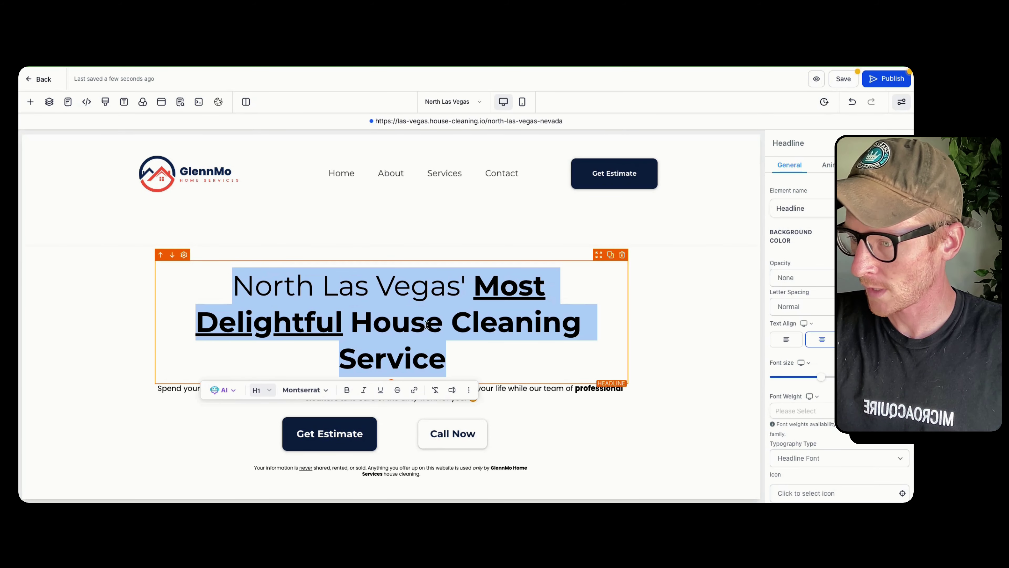
key("Escape")
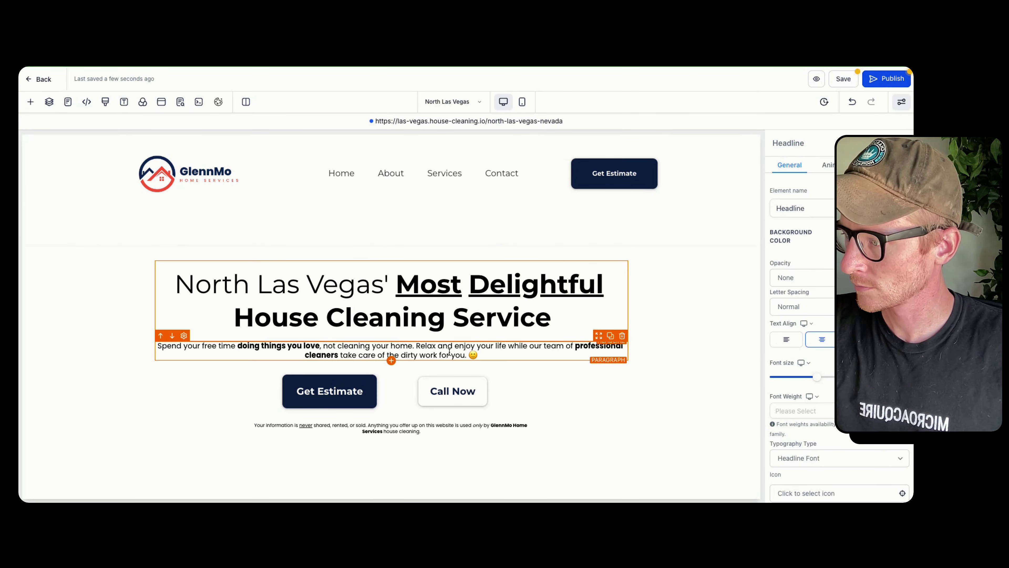
Step: Set the width of the two-column row around the headline and paragraph to 75
left_click(450, 354)
left_click(551, 246)
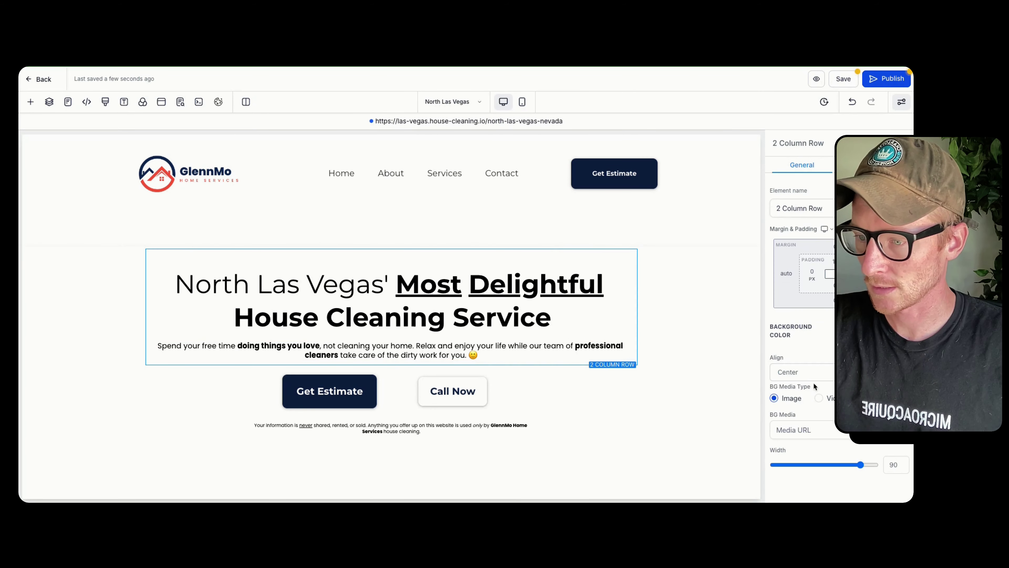
double_click(896, 466)
type("75")
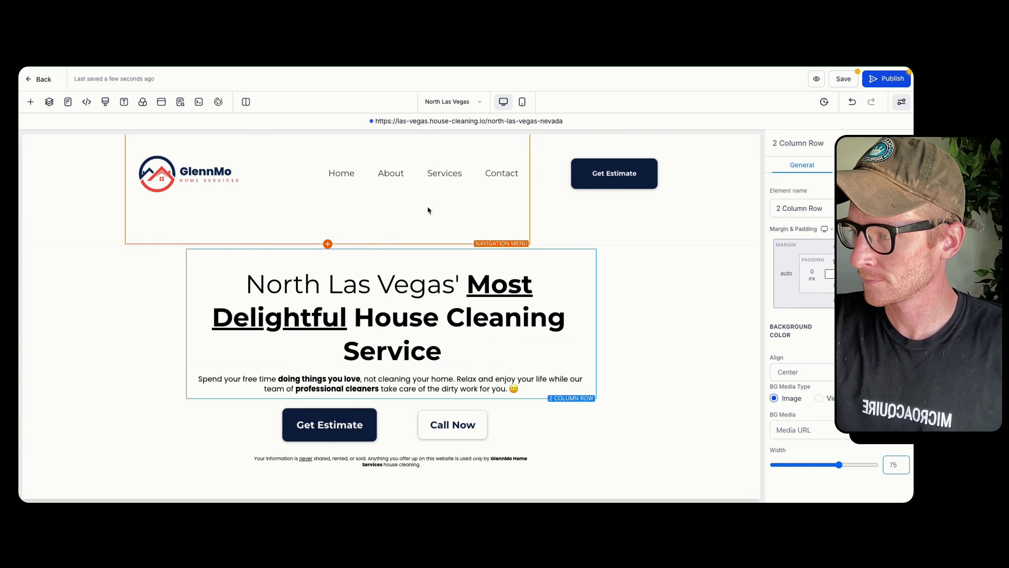
Step: Reduce the headline's desktop font size so it wraps onto two lines within the narrower row
left_click(458, 379)
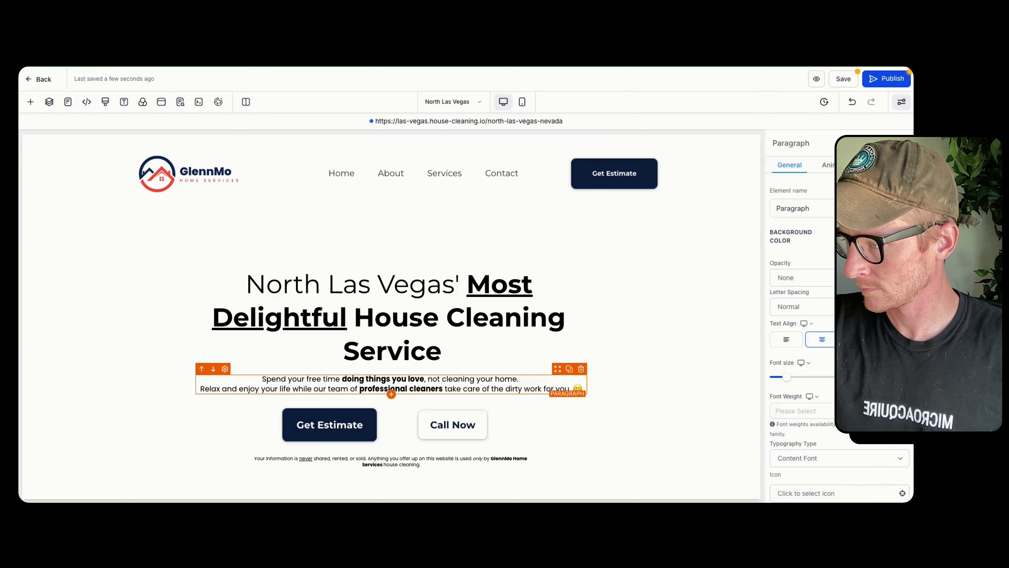
left_click(392, 317)
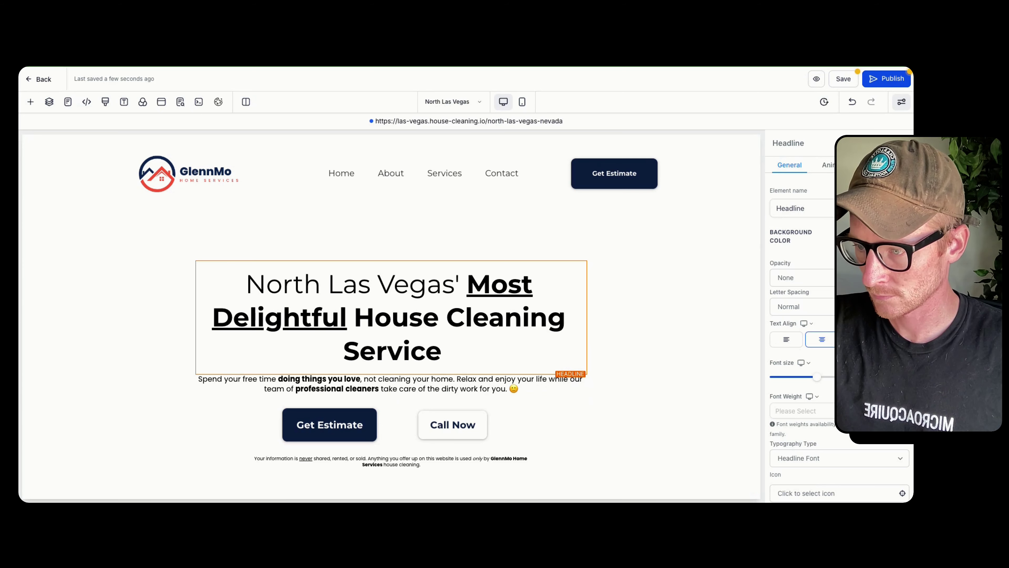
left_click_drag(816, 376, 809, 376)
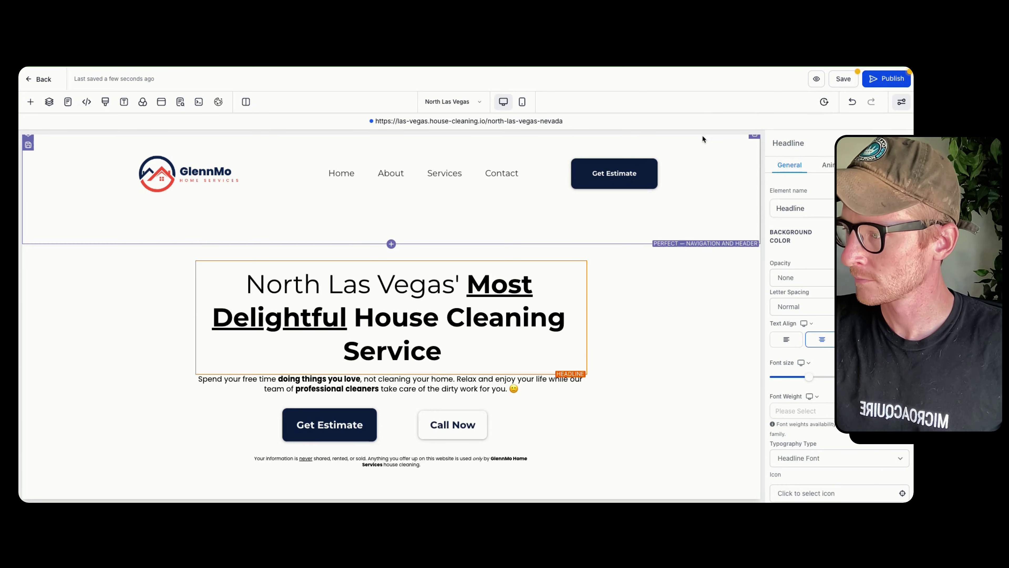
left_click(658, 341)
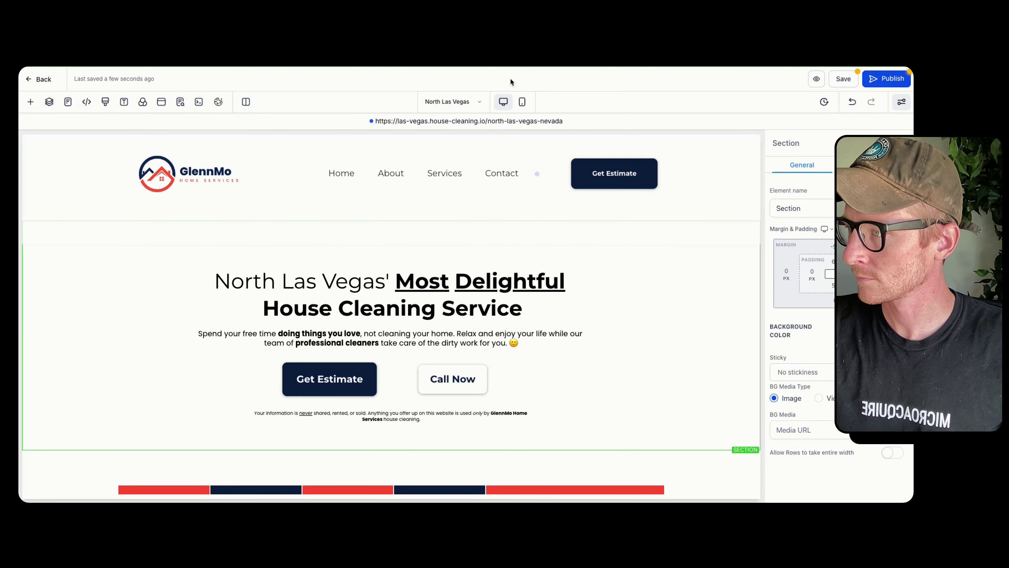
Step: Switch to the mobile layout and reduce the headline's mobile font size to fit on three lines
left_click(522, 102)
left_click(394, 326)
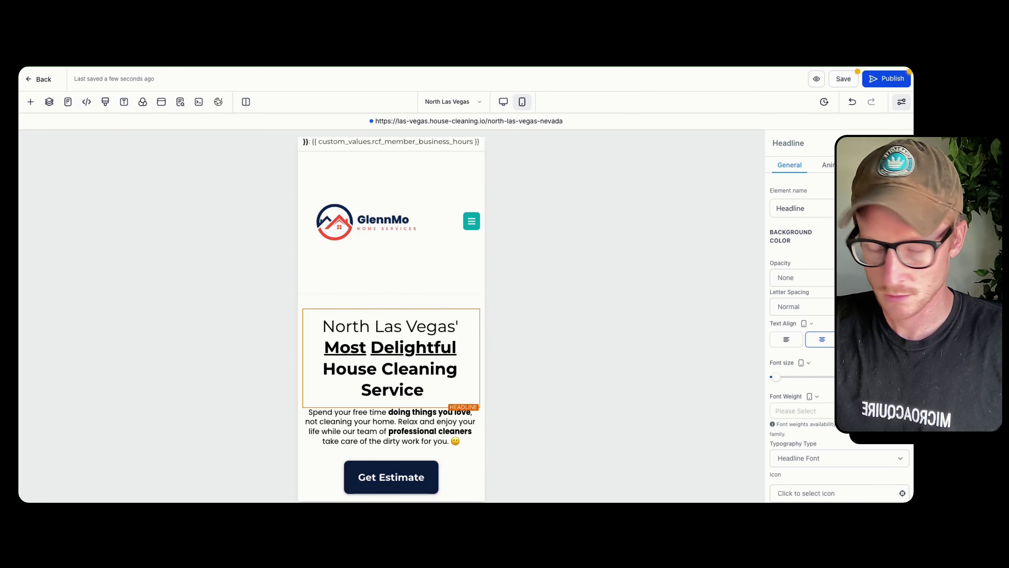
scroll(349, 280, "down", 1)
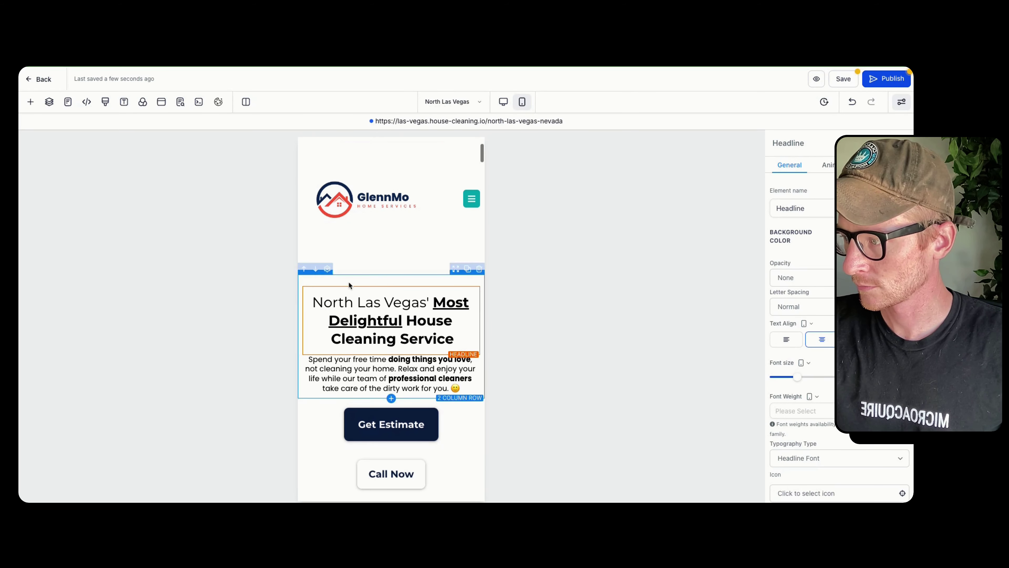
Step: Set the headline's left padding to 0 in the mobile layout
scroll(794, 437, "down", 8)
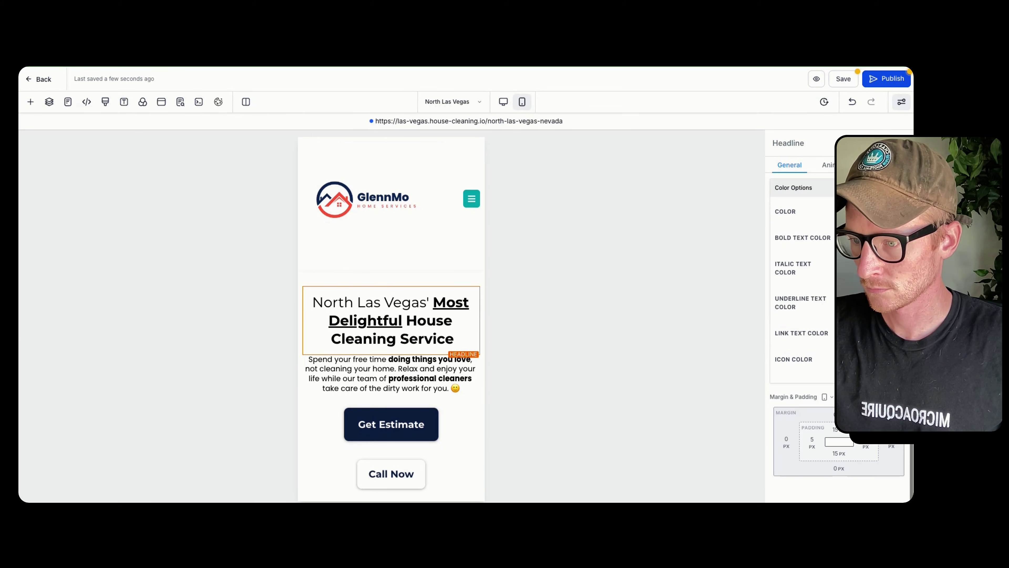
left_click(814, 450)
left_click(757, 381)
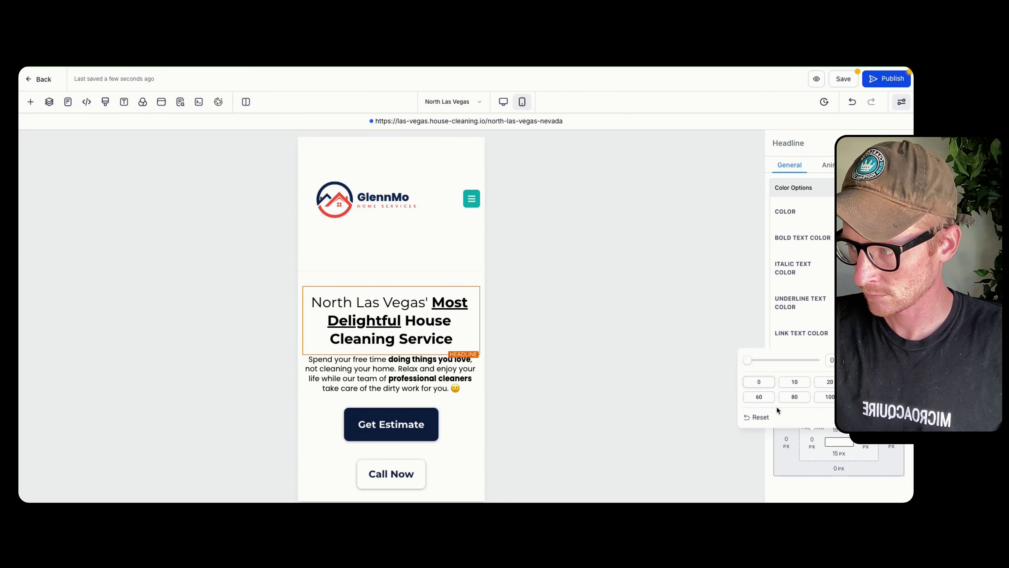
left_click(845, 440)
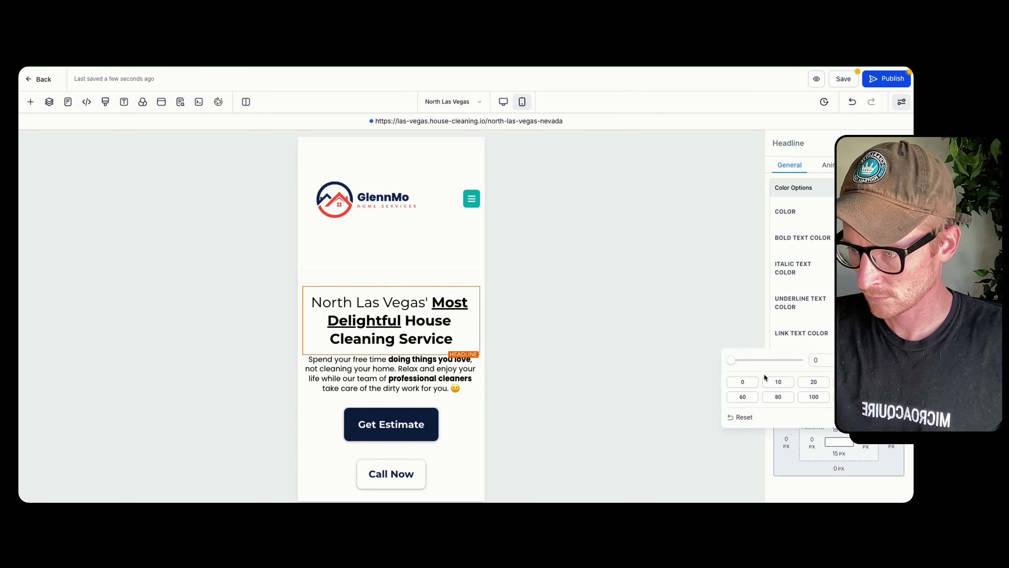
Step: Set the side padding of the headline's two-column row to 1 px in the mobile layout
left_click(397, 279)
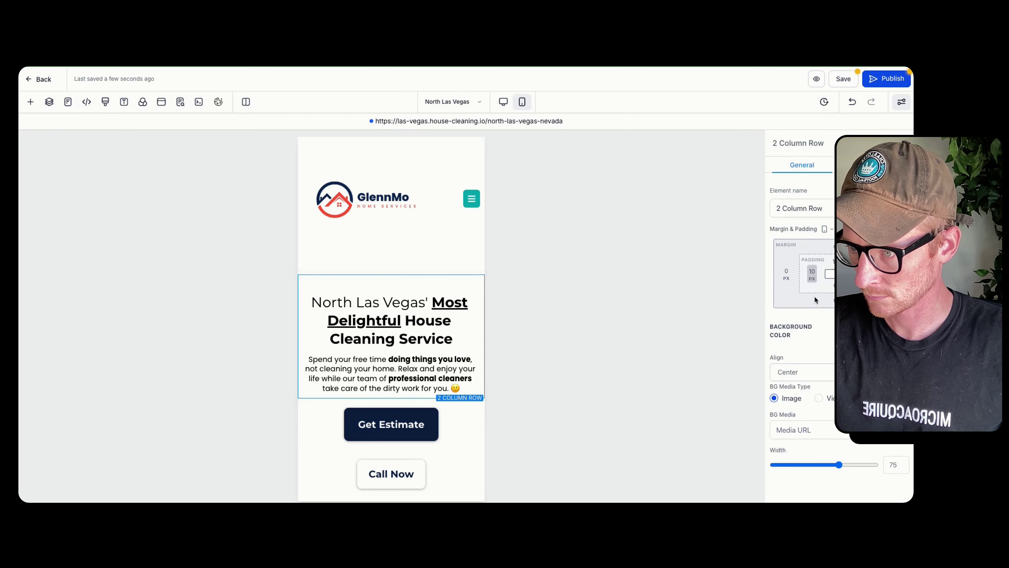
left_click(812, 274)
key("BackSpace")
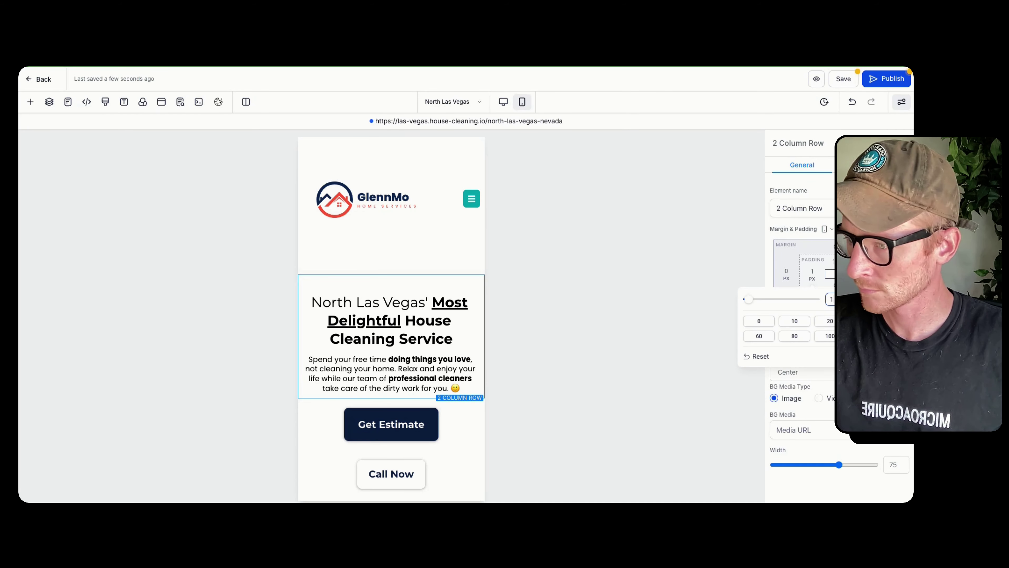
type("0")
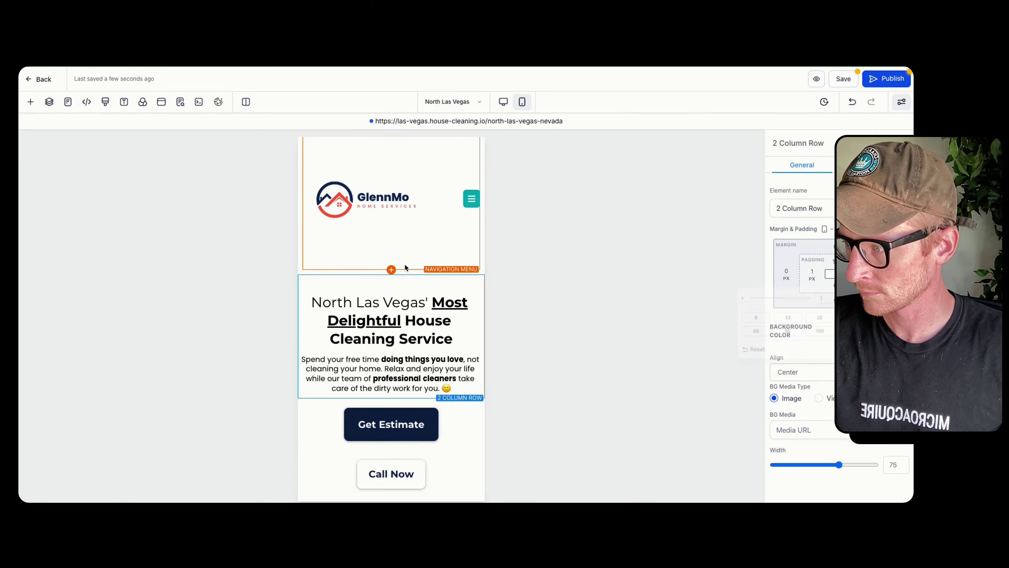
Step: Review the hero column and the sections below it in the mobile layout, and publish the page
left_click(391, 252)
left_click(415, 281)
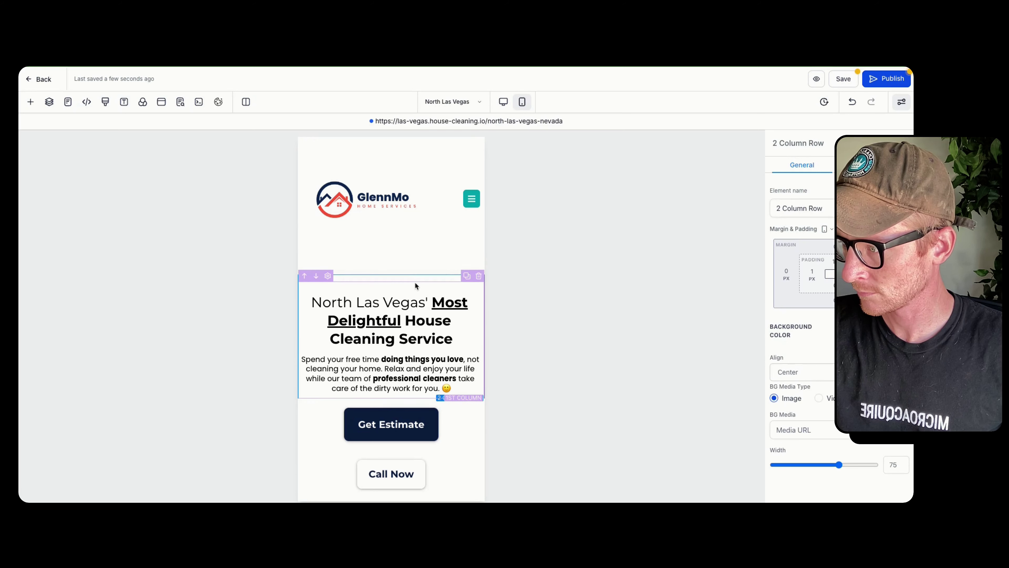
left_click(416, 284)
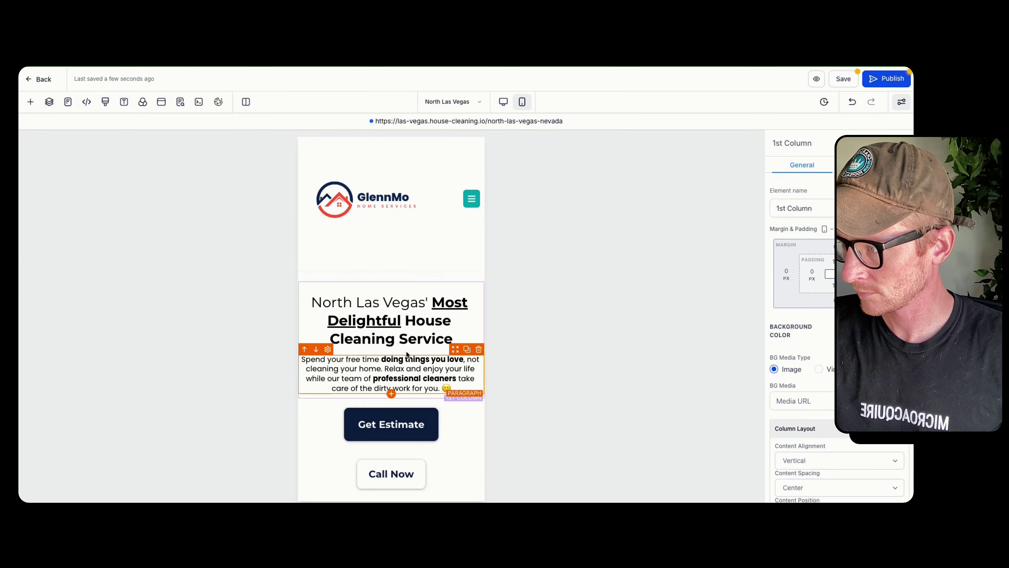
left_click(406, 341)
scroll(390, 391, "down", 1)
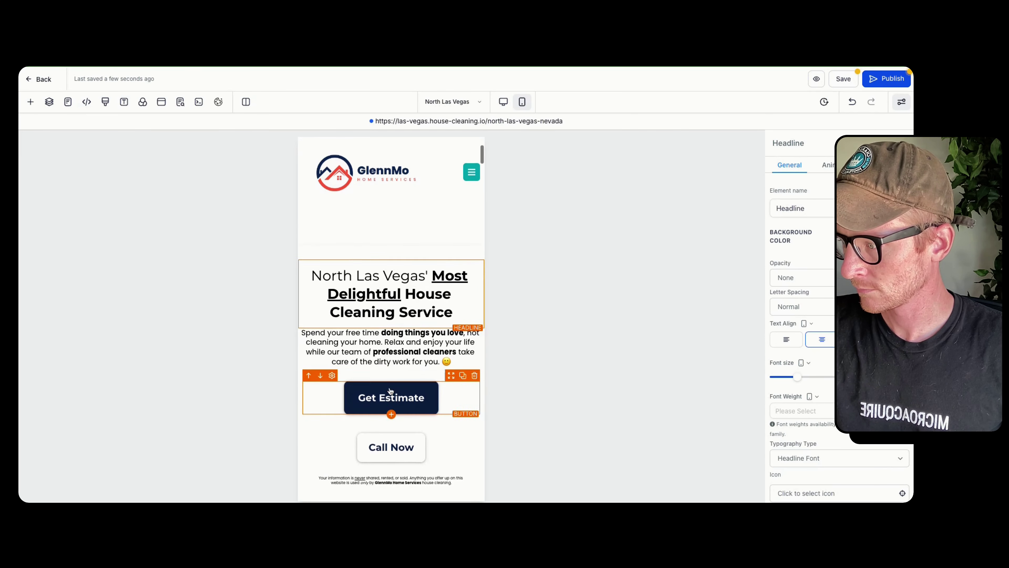
scroll(390, 390, "down", 10)
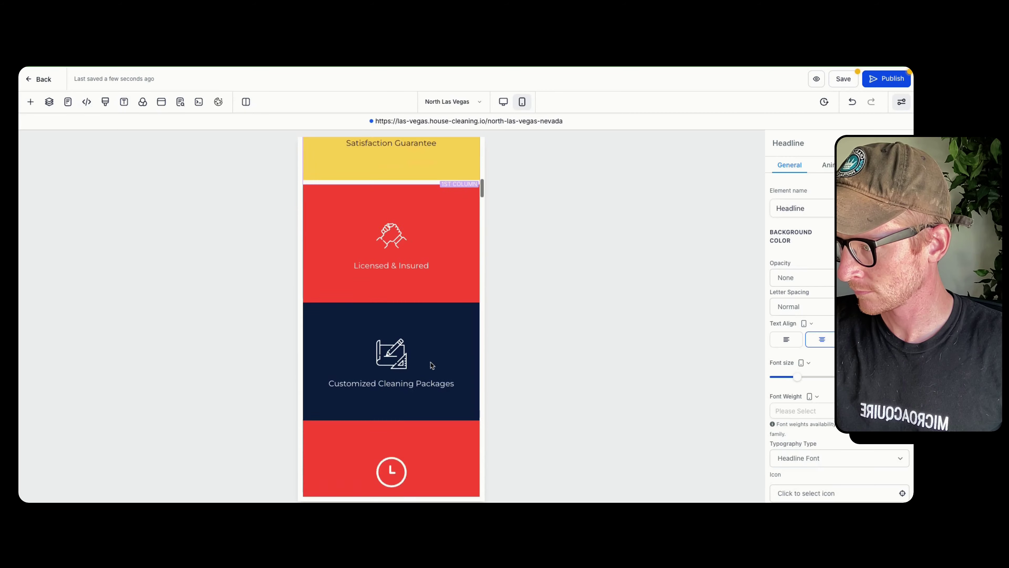
scroll(431, 366, "down", 10)
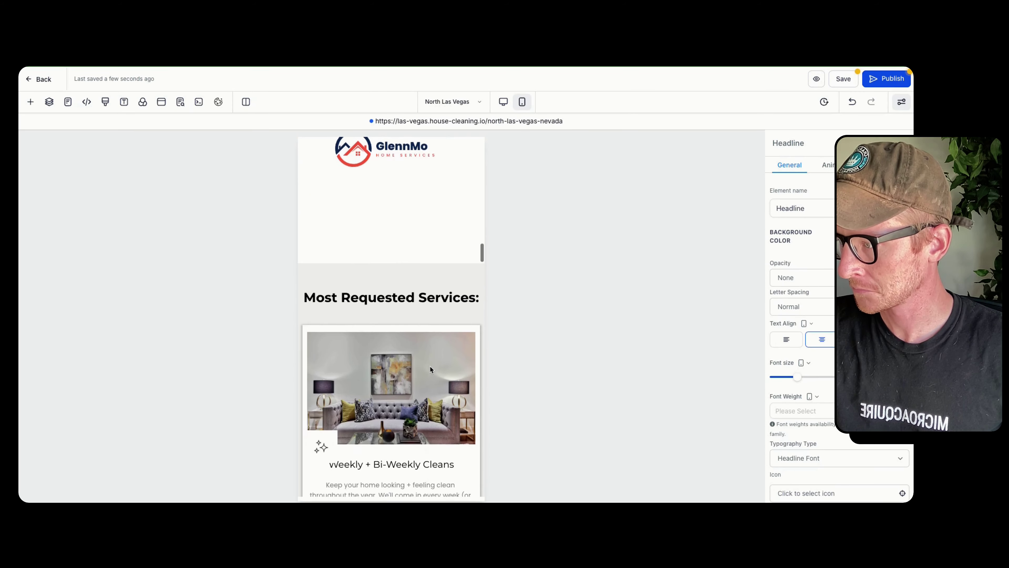
scroll(429, 366, "up", 10)
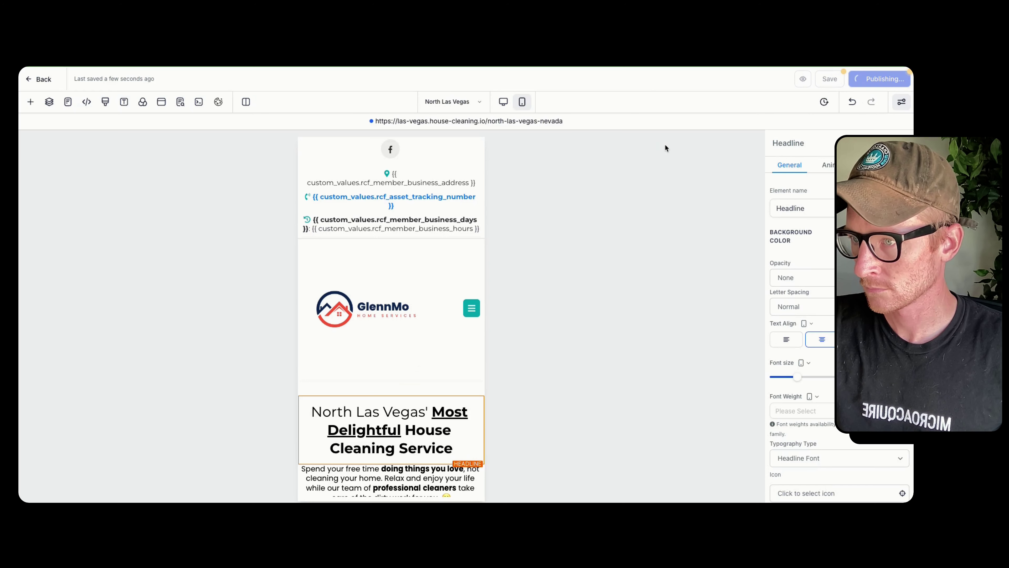
Step: Switch to the desktop layout and make the last tile of the feature row read "Proudly Serving North Las Vegas"
left_click(503, 103)
scroll(568, 219, "down", 8)
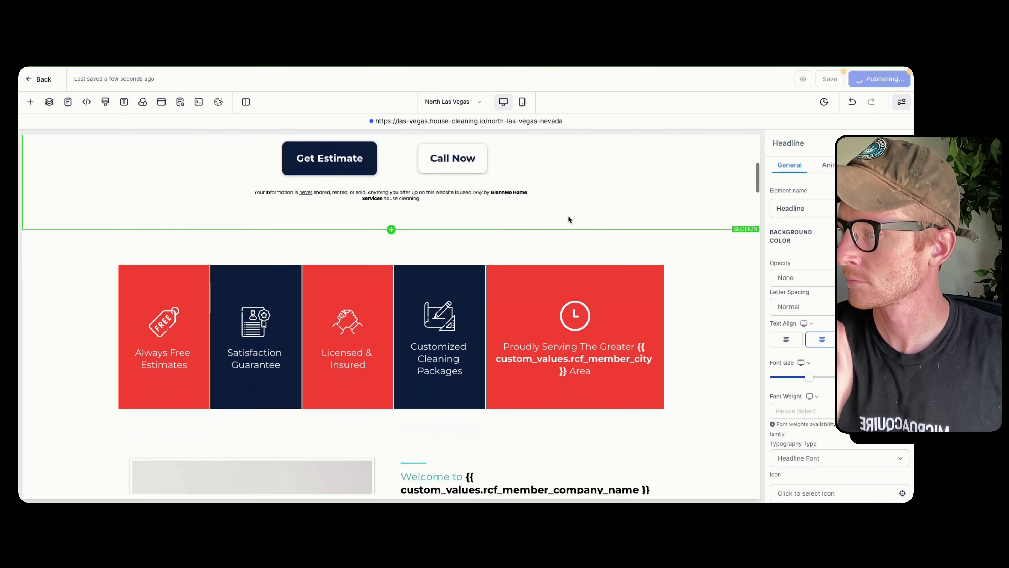
scroll(569, 219, "down", 5)
scroll(565, 238, "up", 3)
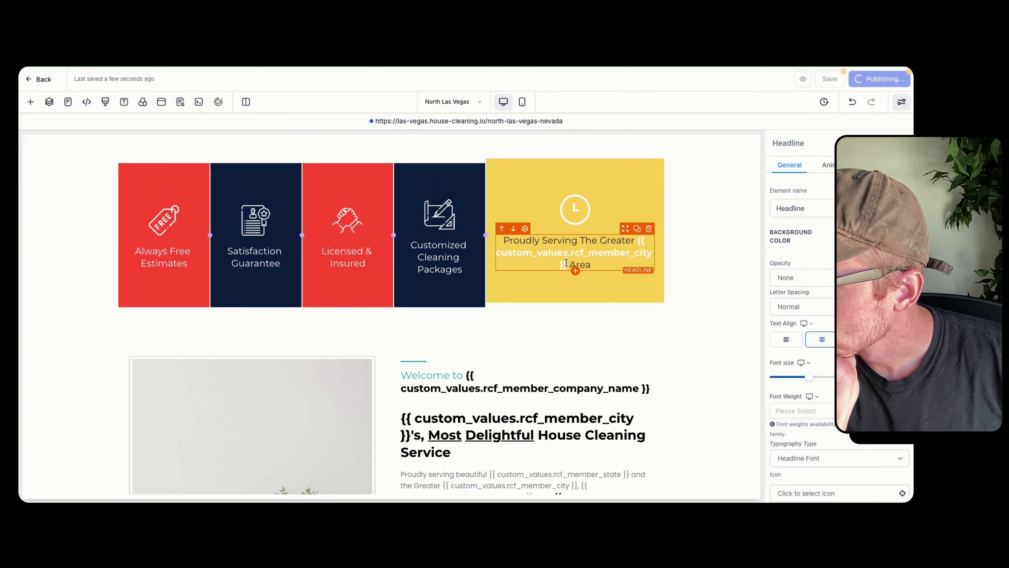
left_click_drag(566, 263, 583, 242)
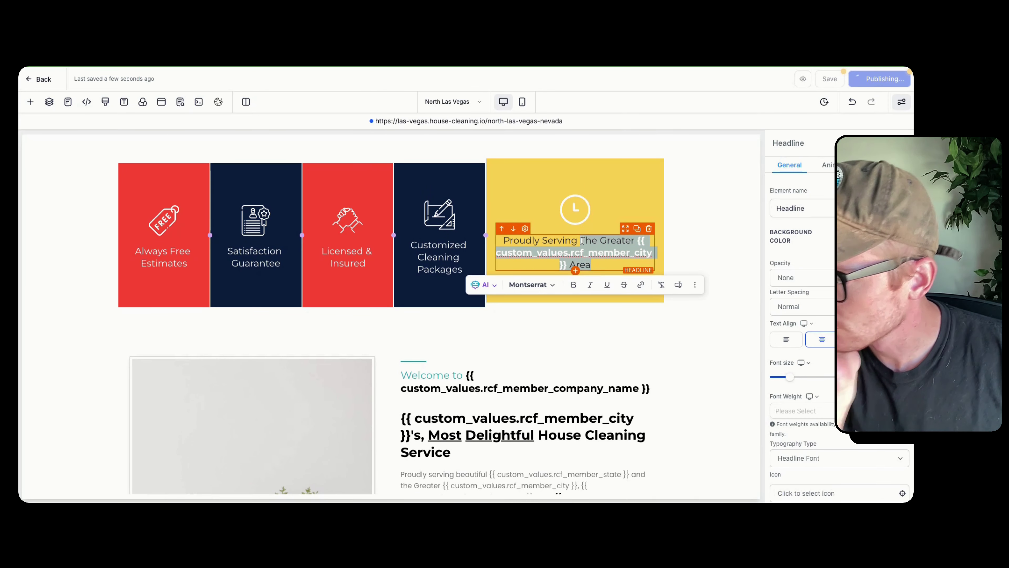
type("North Las Vegas")
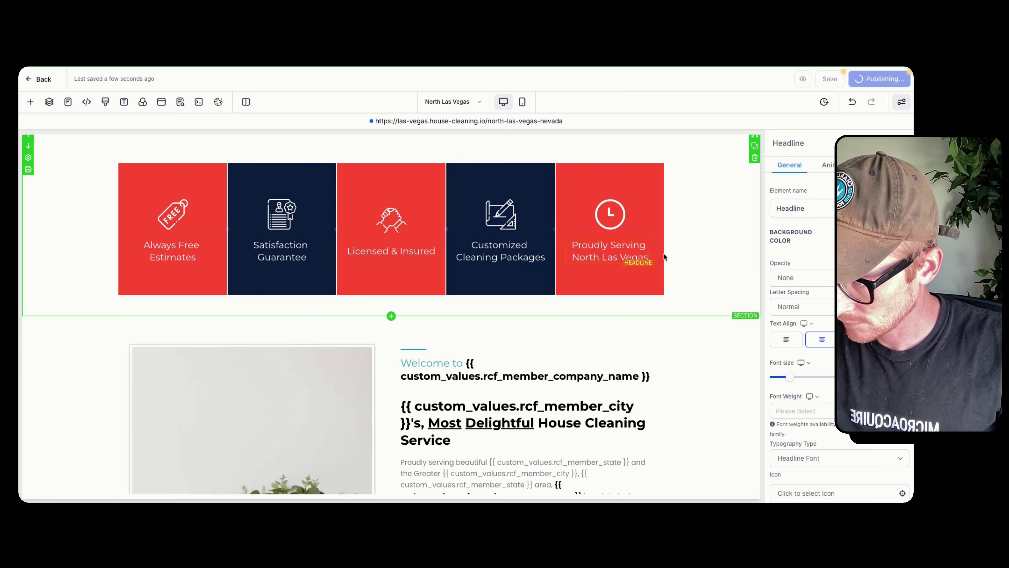
left_click_drag(649, 252, 587, 249)
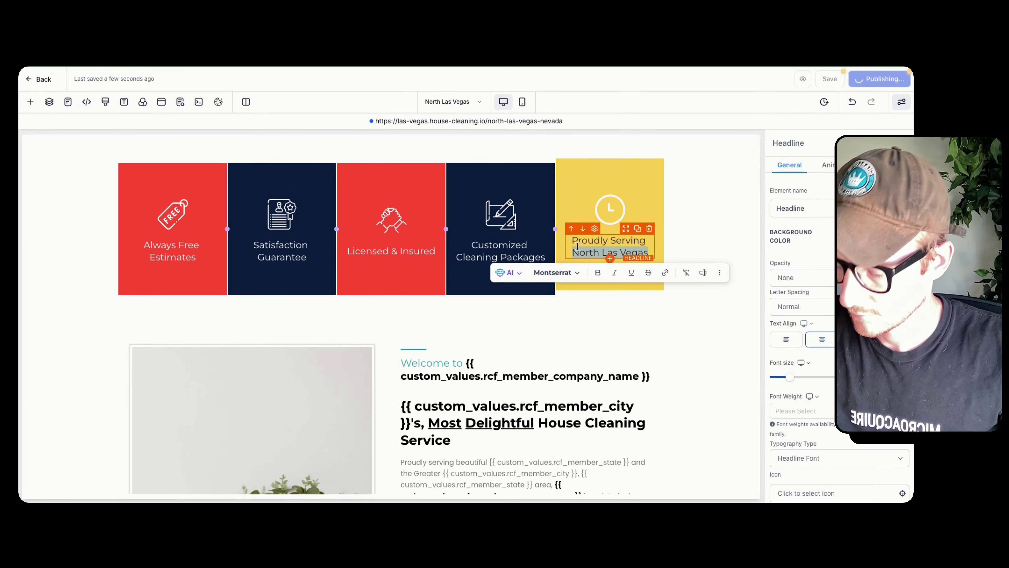
Step: Replace the city placeholder in the welcome section's bold heading with "North Las Vegas'"
scroll(610, 256, "down", 7)
scroll(516, 213, "up", 2)
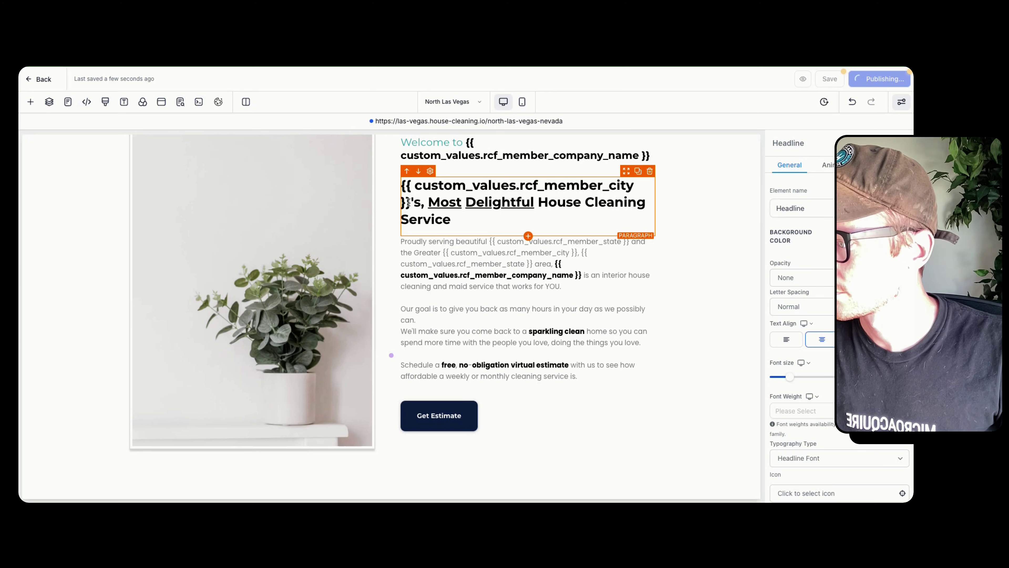
left_click_drag(419, 201, 405, 185)
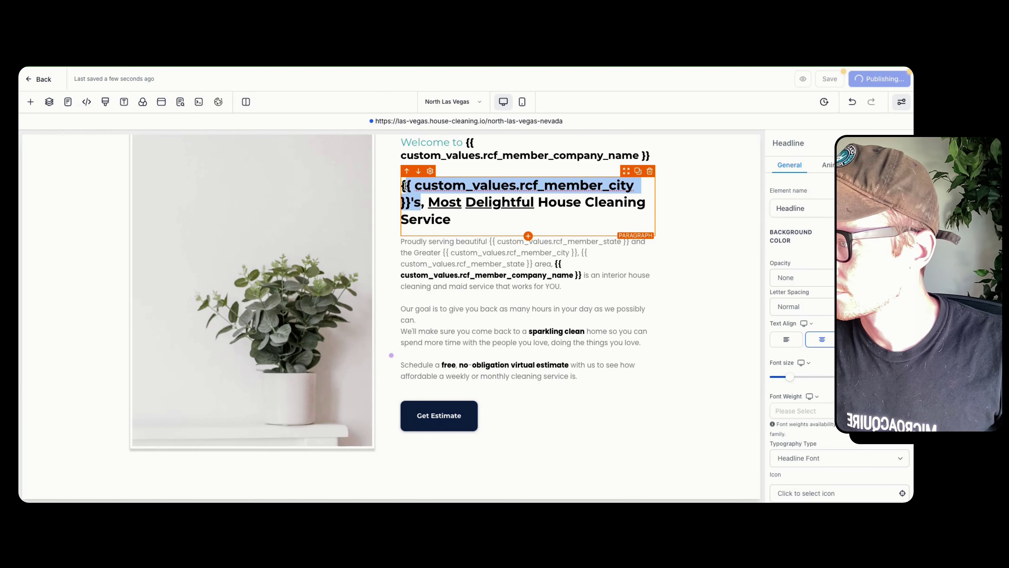
type("North Las V")
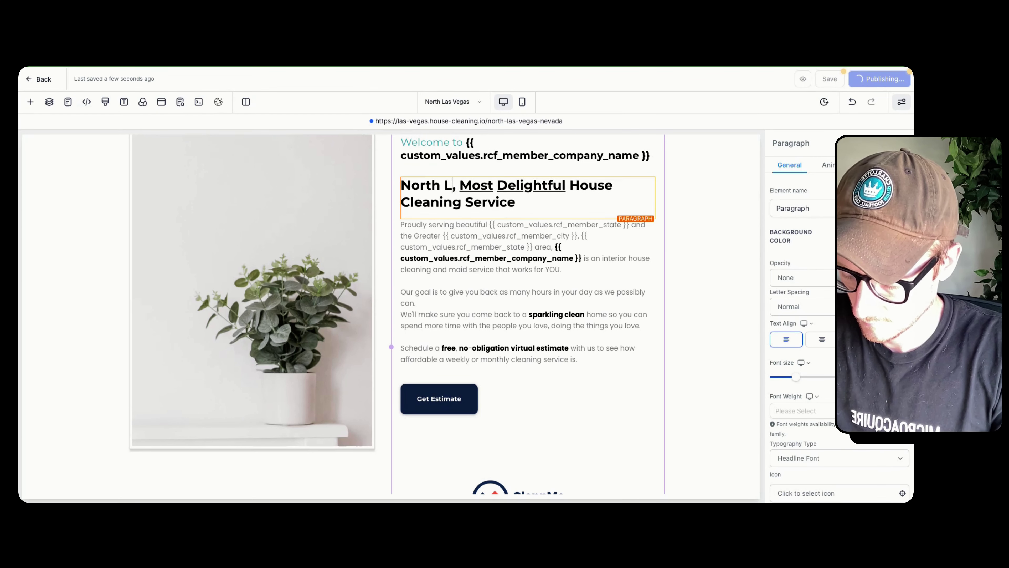
type("egas")
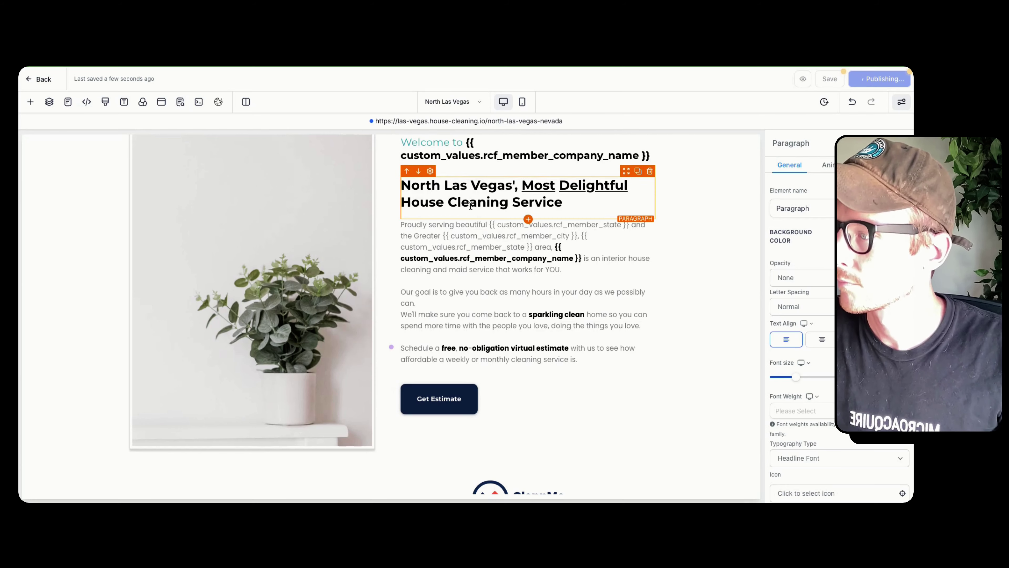
Step: Replace the state placeholder after "Proudly serving beautiful" in the welcome paragraph with "North Las Vegas" and make it bold
scroll(478, 217, "up", 2)
scroll(540, 270, "down", 1)
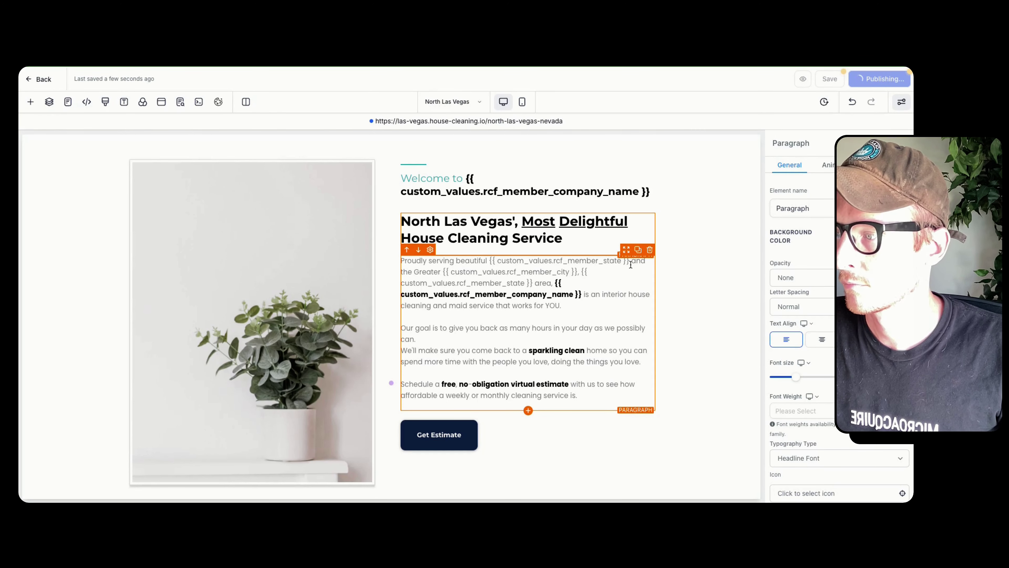
type("N")
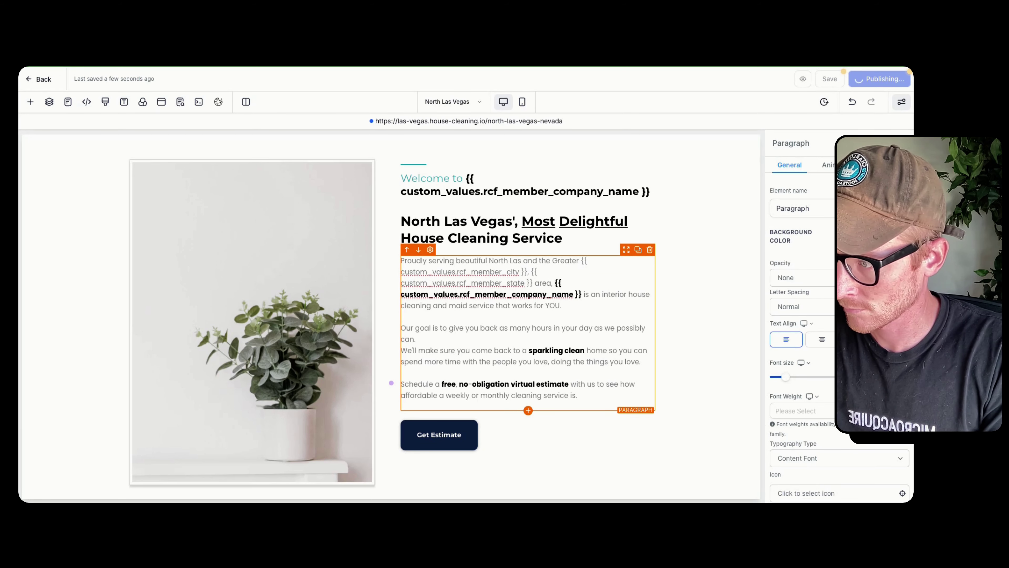
type("orth Las Vegas")
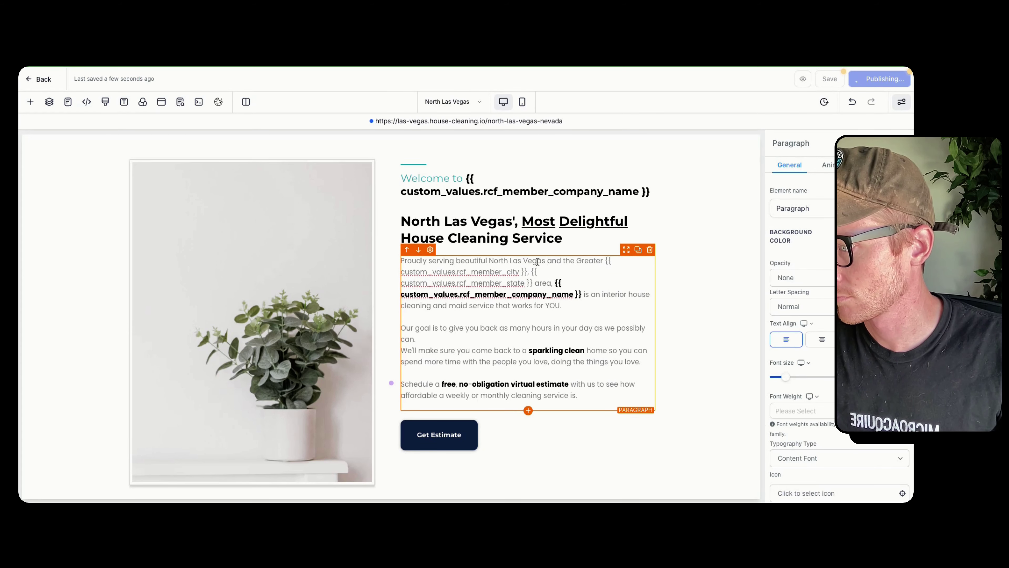
left_click_drag(545, 261, 495, 260)
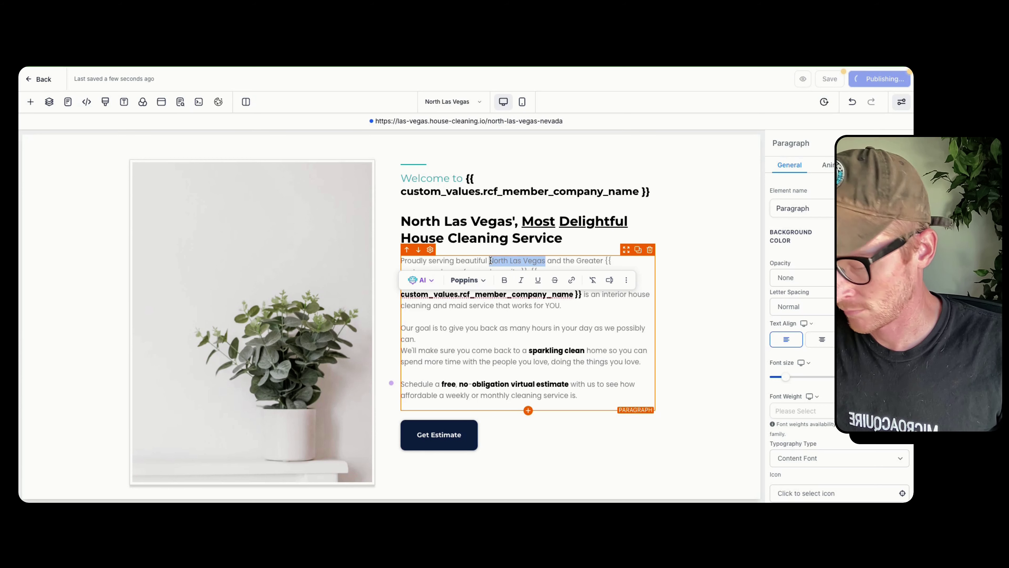
left_click(715, 283)
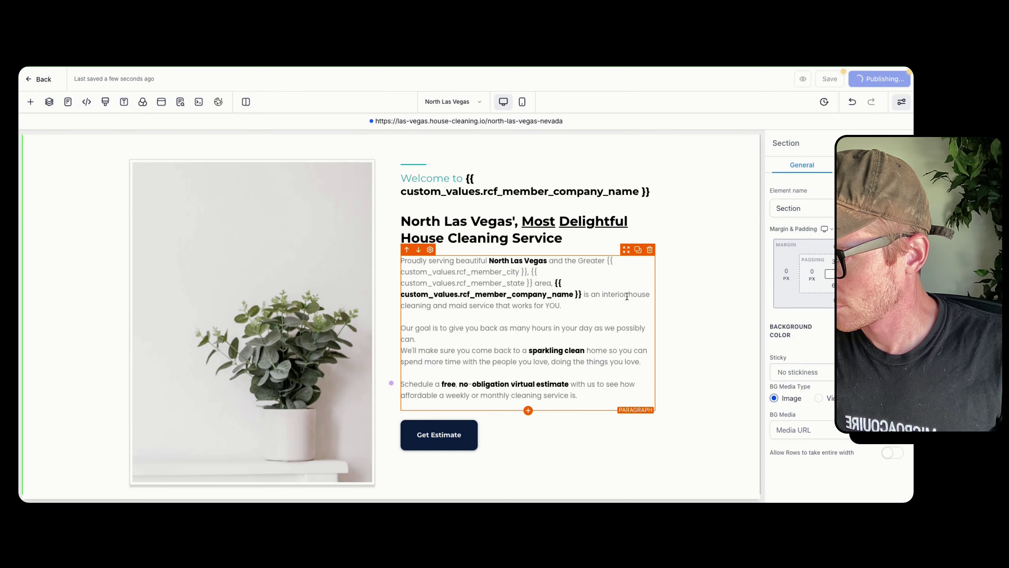
Step: Insert a blank line before "We'll make sure you come back" in the welcome paragraph
scroll(613, 305, "down", 1)
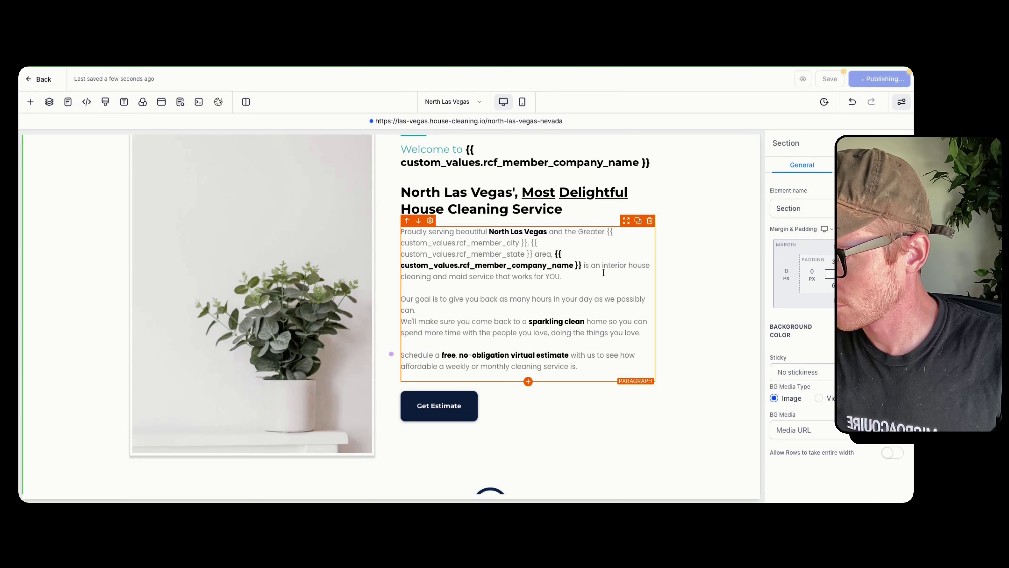
left_click(491, 308)
key("Return")
scroll(492, 310, "down", 2)
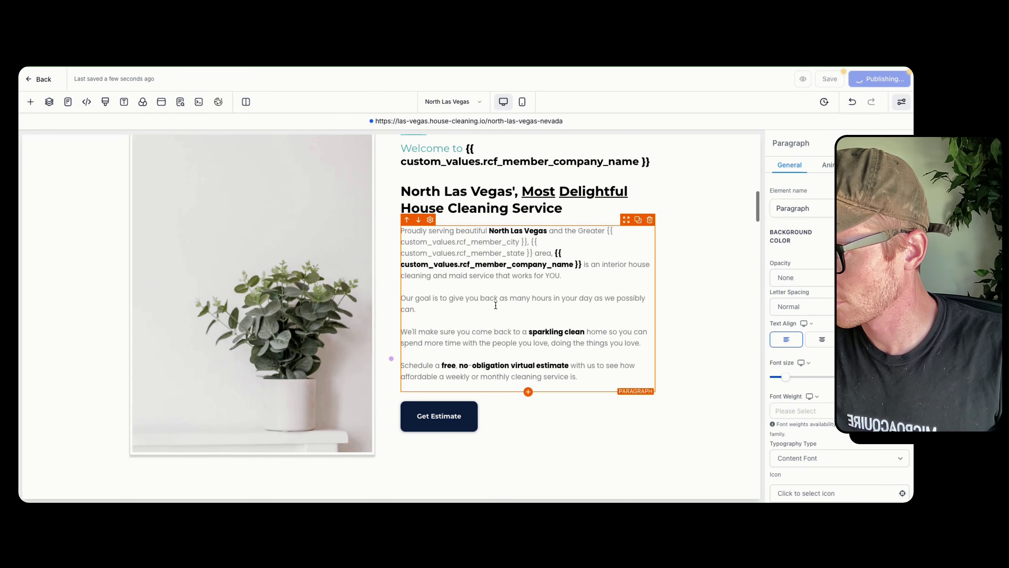
Step: Set the padding of the logo image above the Most Requested Services section to 0 px
scroll(494, 314, "down", 8)
left_click(516, 219)
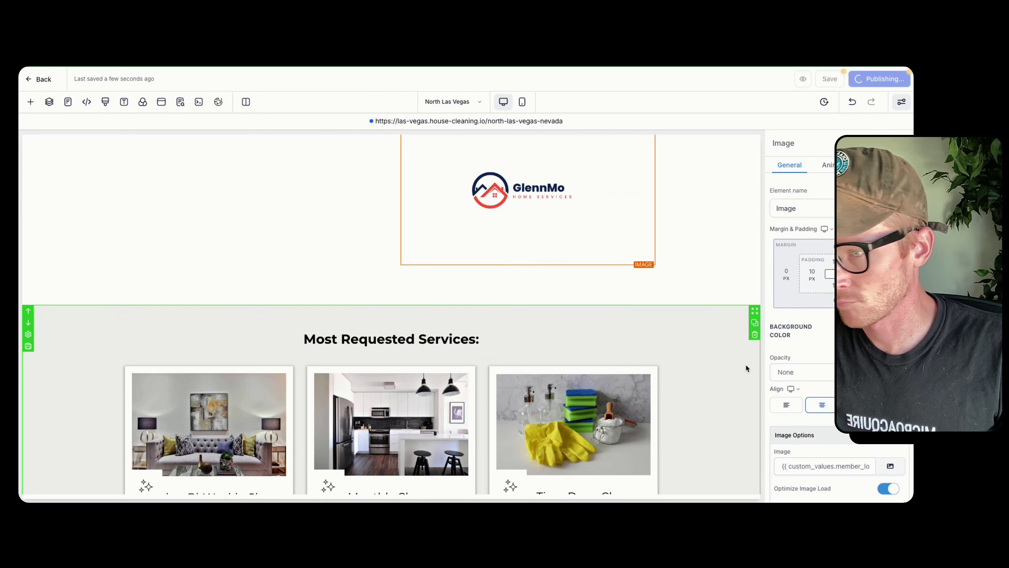
left_click(811, 275)
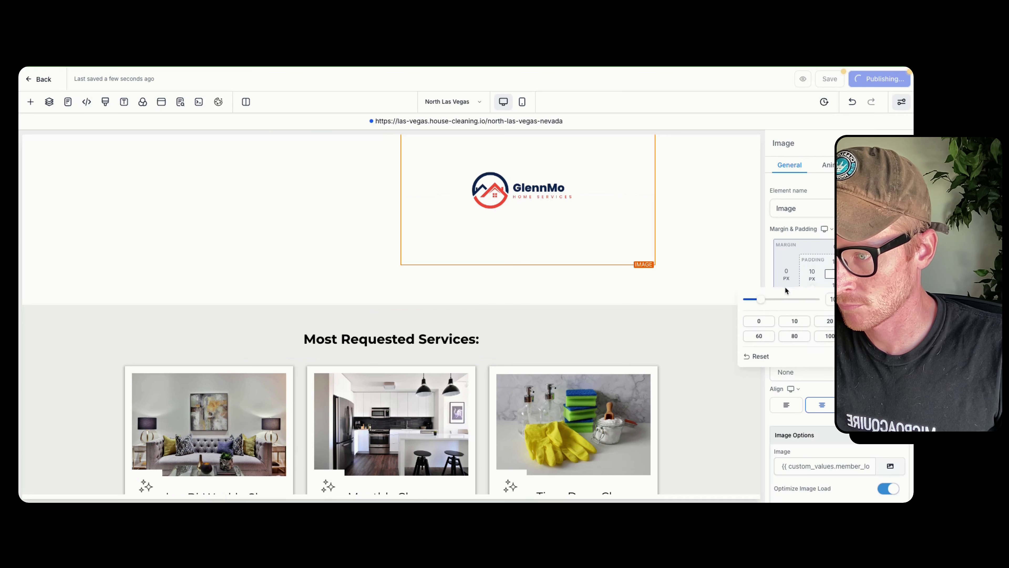
left_click(759, 321)
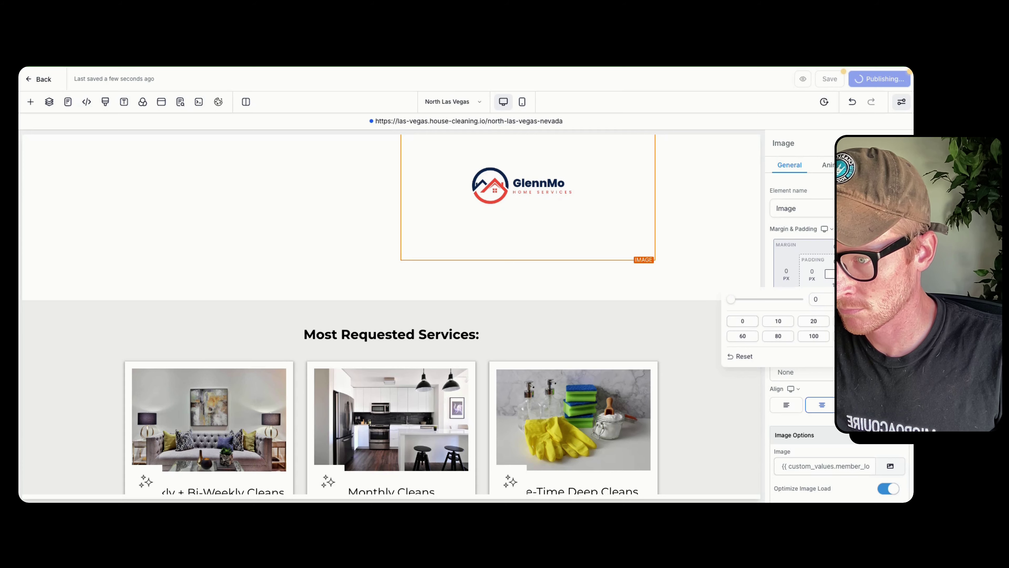
Step: Check the link action of the estimate button on the one-time deep clean card
scroll(654, 275, "down", 3)
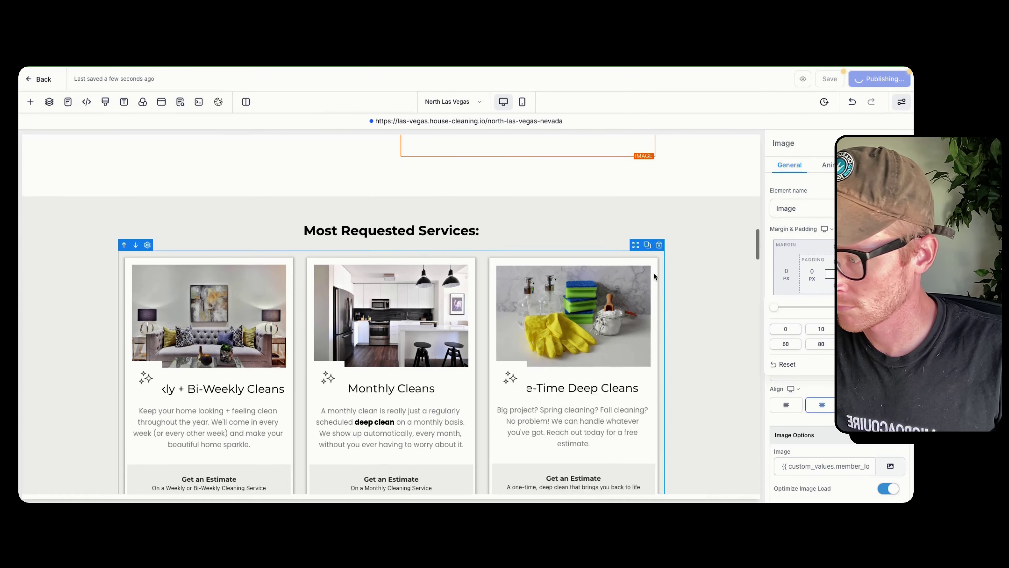
scroll(653, 274, "down", 6)
left_click(619, 249)
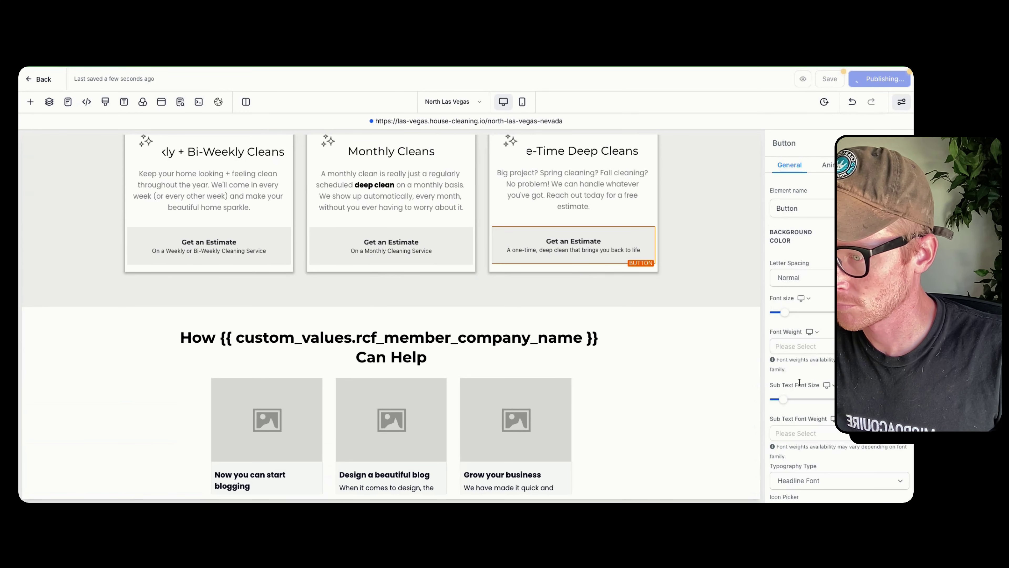
scroll(799, 381, "down", 10)
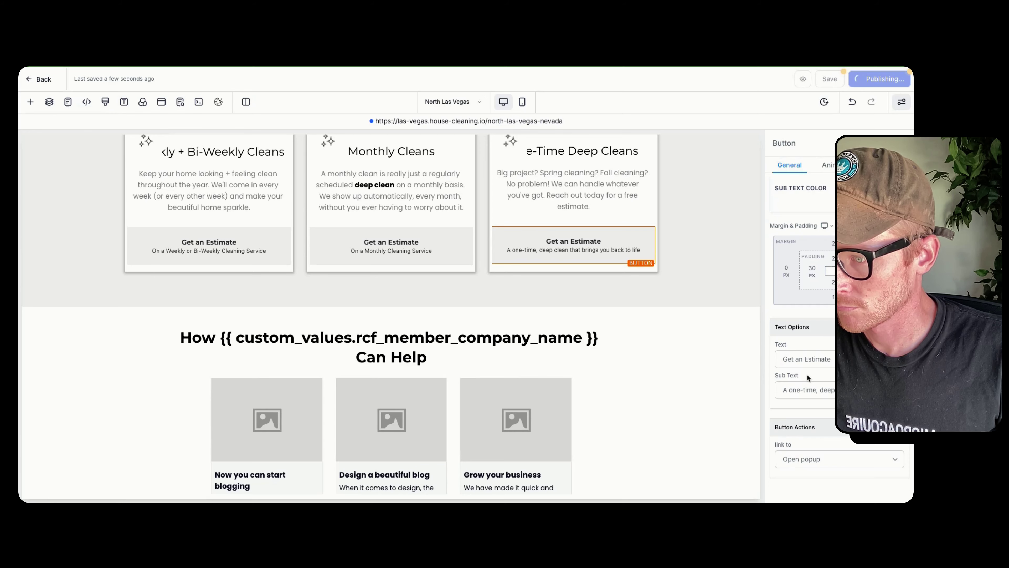
scroll(467, 269, "up", 2)
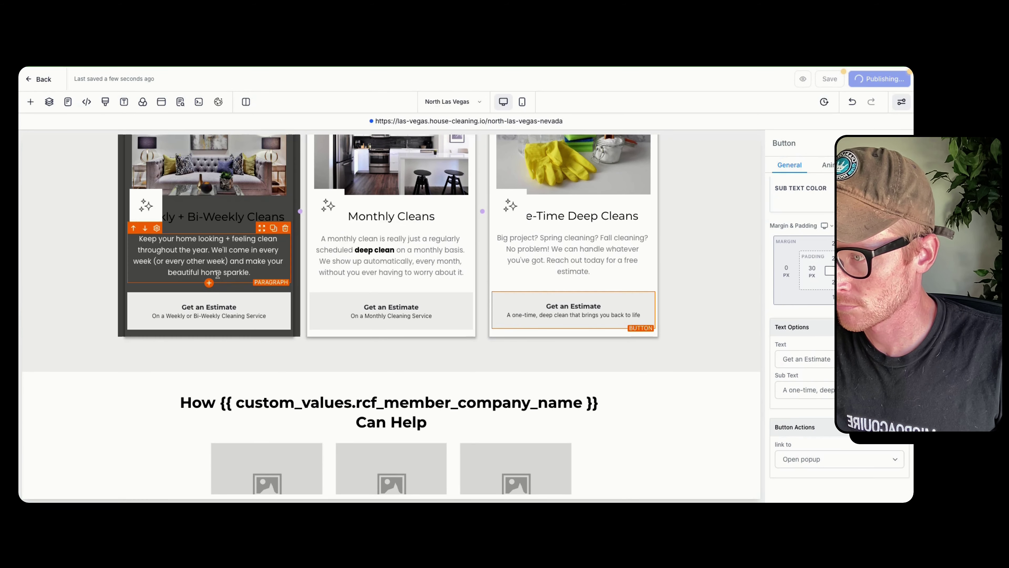
Step: Examine the estimate popup and its intake form, close it, and check the settings of another service card's estimate button
left_click(161, 103)
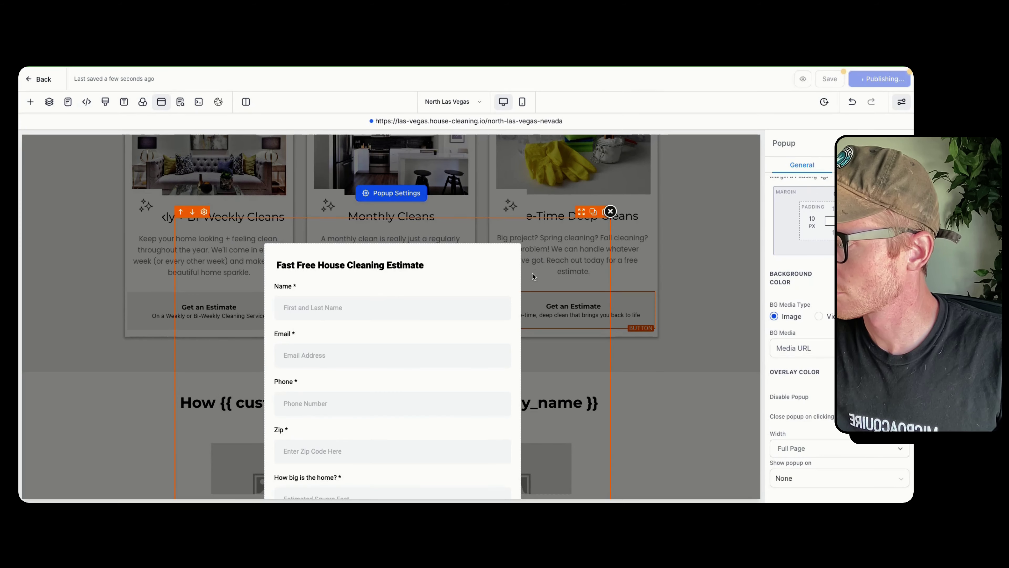
scroll(533, 279, "down", 8)
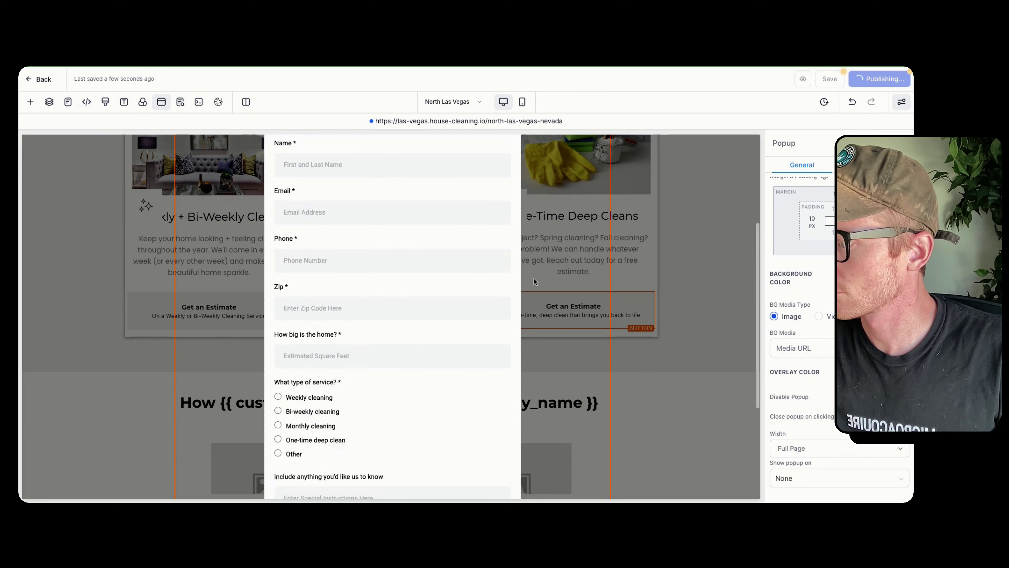
left_click(463, 223)
scroll(464, 225, "up", 10)
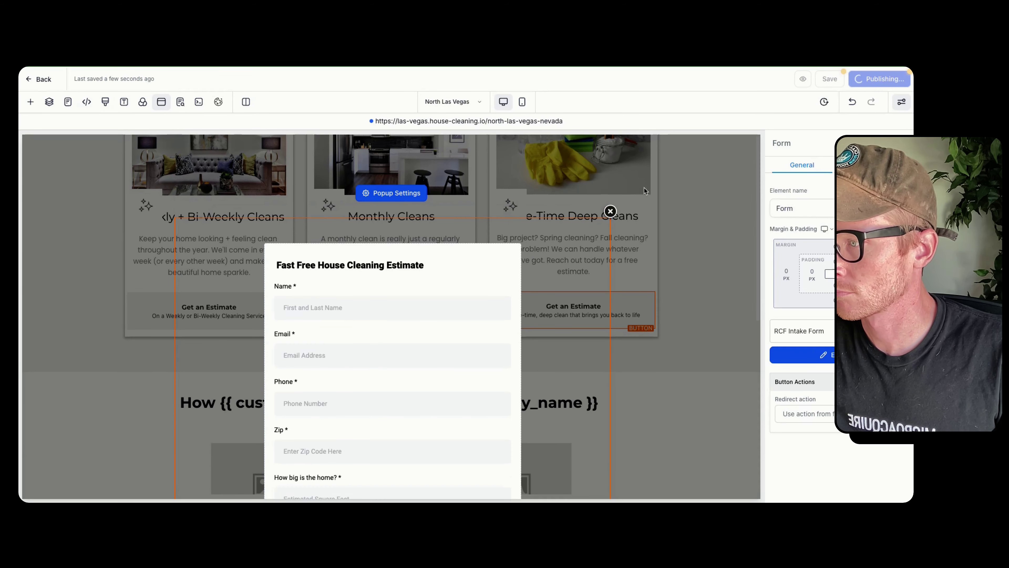
left_click(610, 211)
left_click(392, 312)
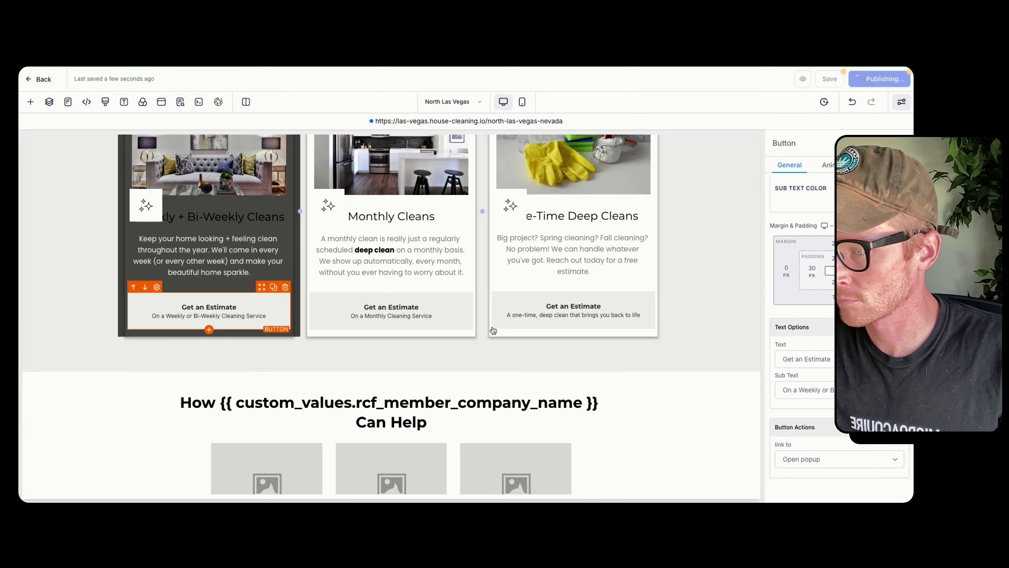
Step: Review the remaining sections through the frequently asked questions, and the header and hero section of the page
scroll(282, 299, "down", 15)
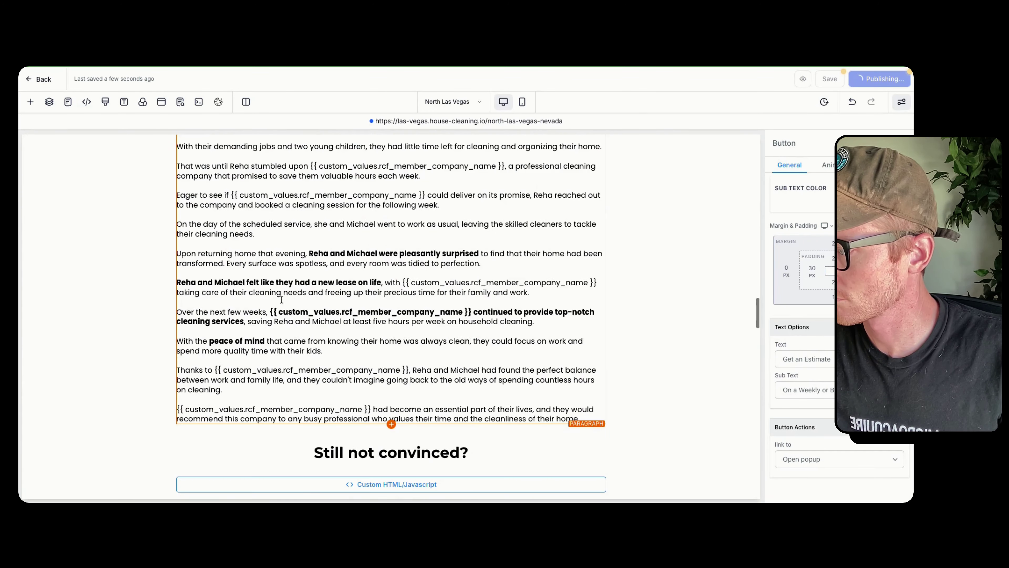
scroll(282, 299, "down", 15)
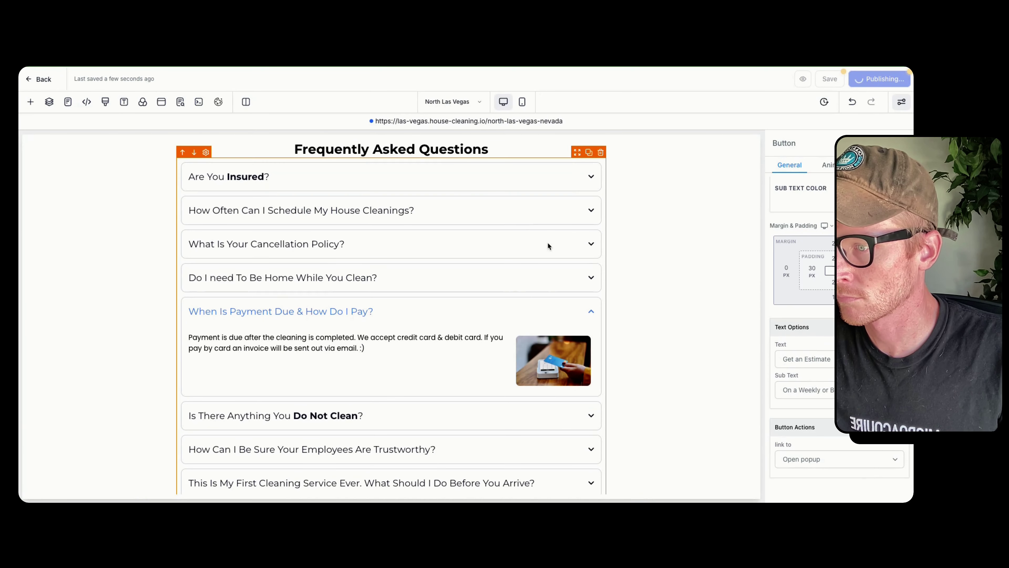
scroll(604, 258, "down", 10)
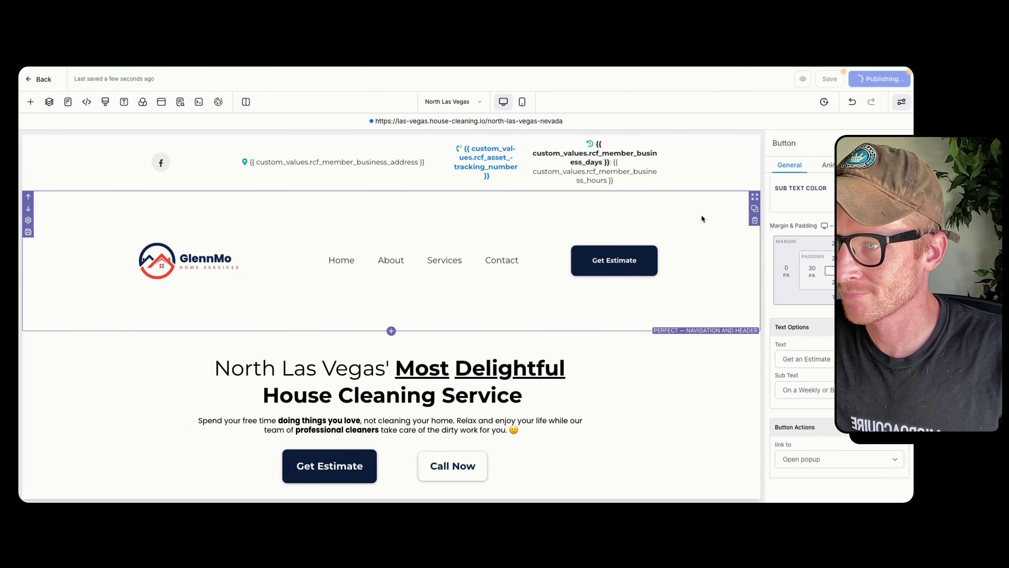
scroll(703, 214, "down", 3)
left_click(566, 255)
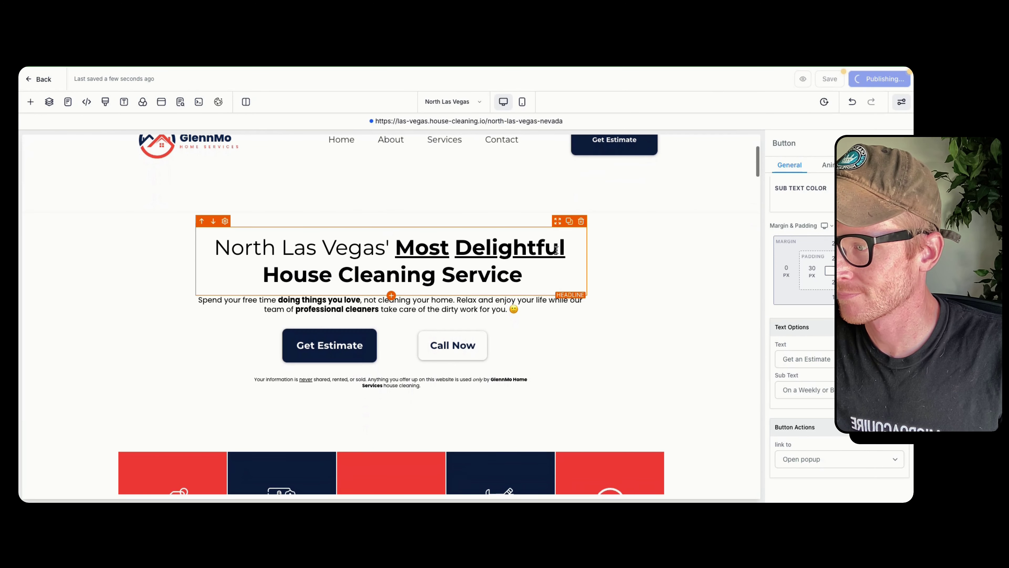
left_click(664, 237)
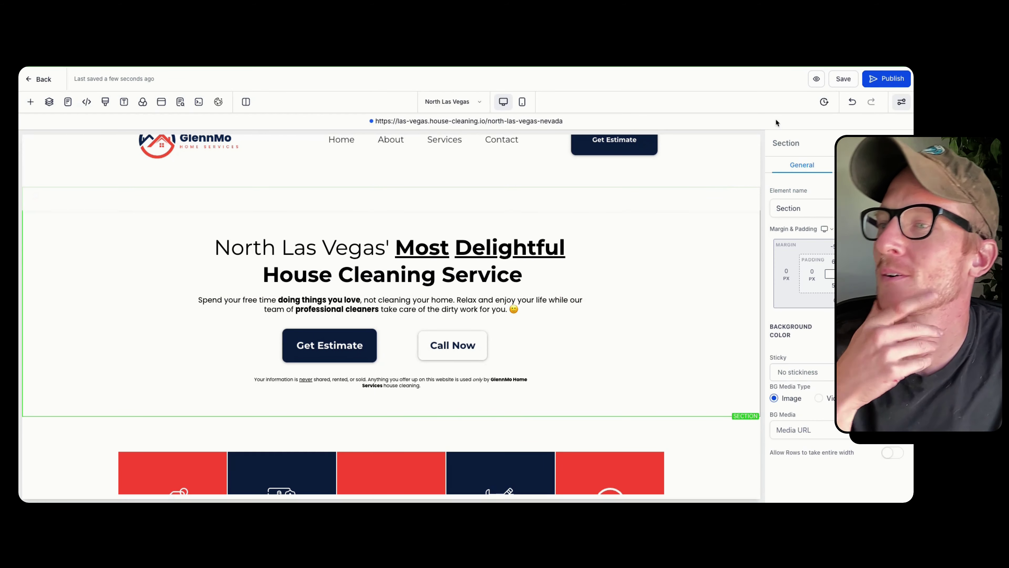
Step: Publish the page and select its full web address
scroll(693, 196, "down", 1)
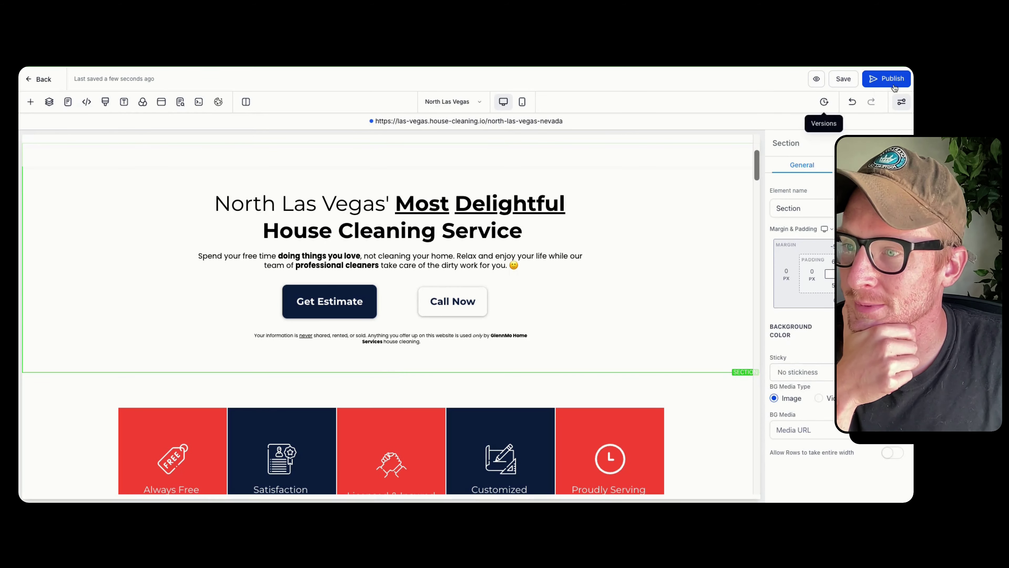
left_click(896, 83)
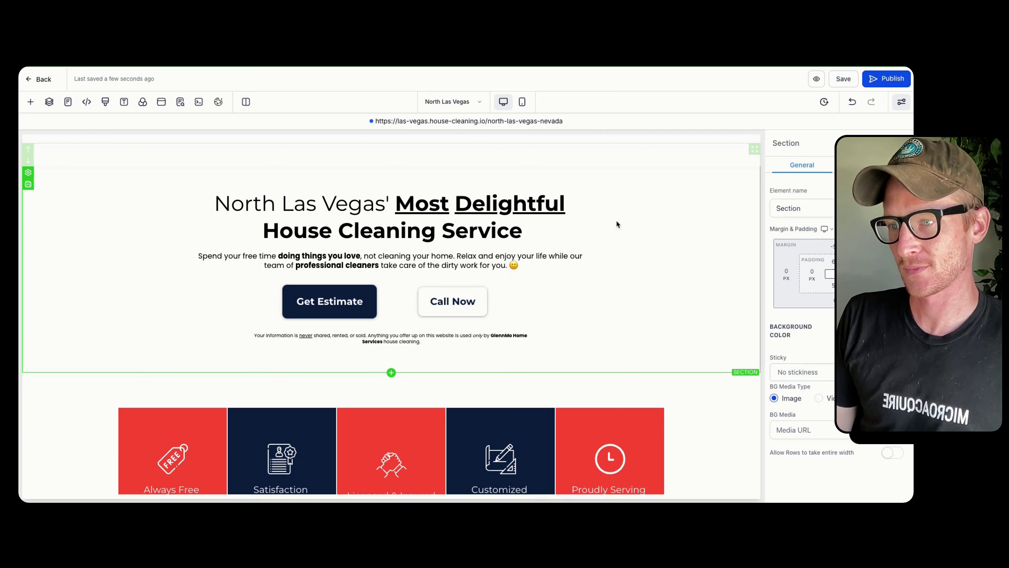
left_click_drag(564, 121, 372, 121)
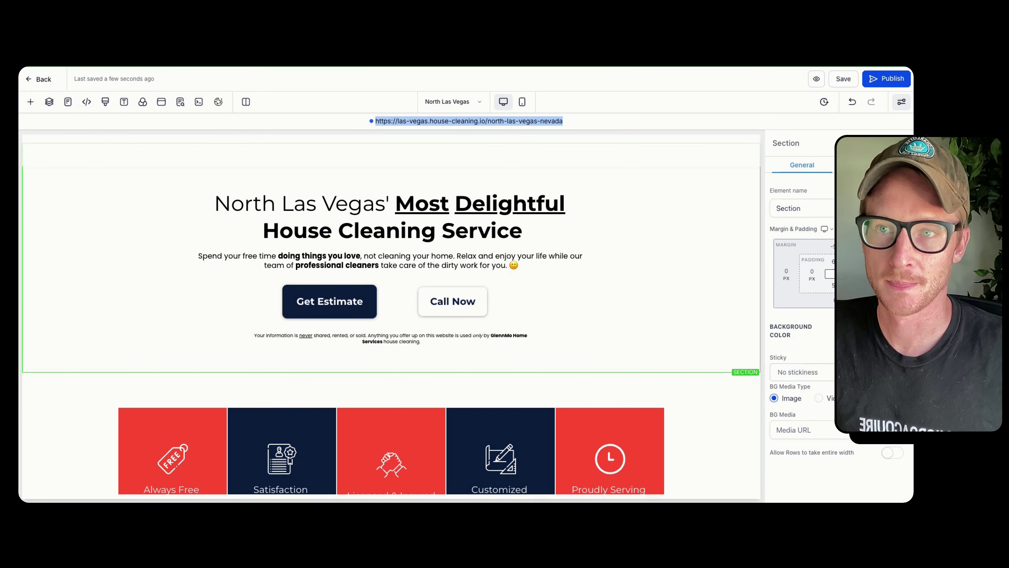
Step: Switch to the published page and review the article under "Still not convinced?" down to its closing free house cleaning quote link
key("alt+Tab")
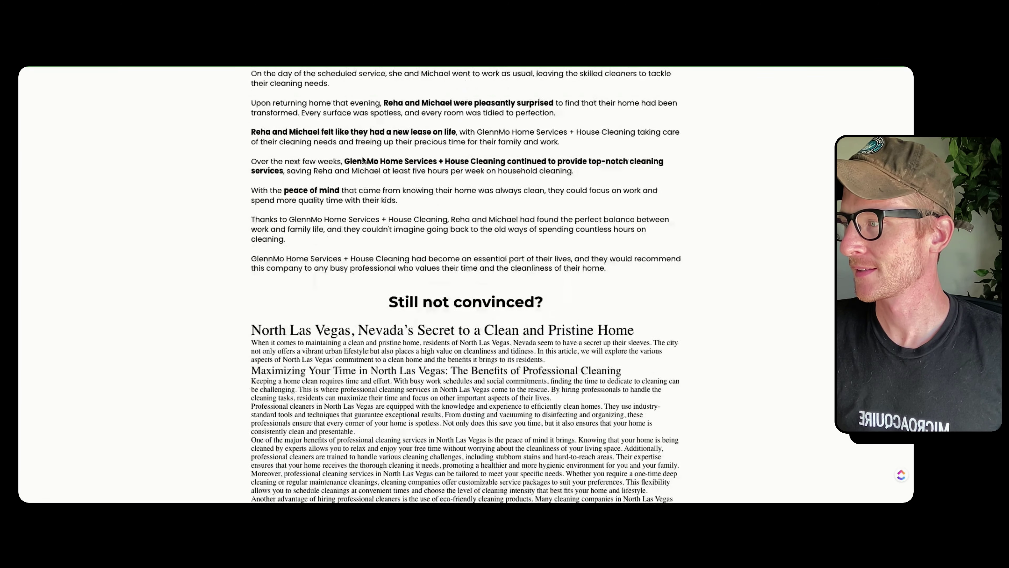
scroll(246, 118, "down", 5)
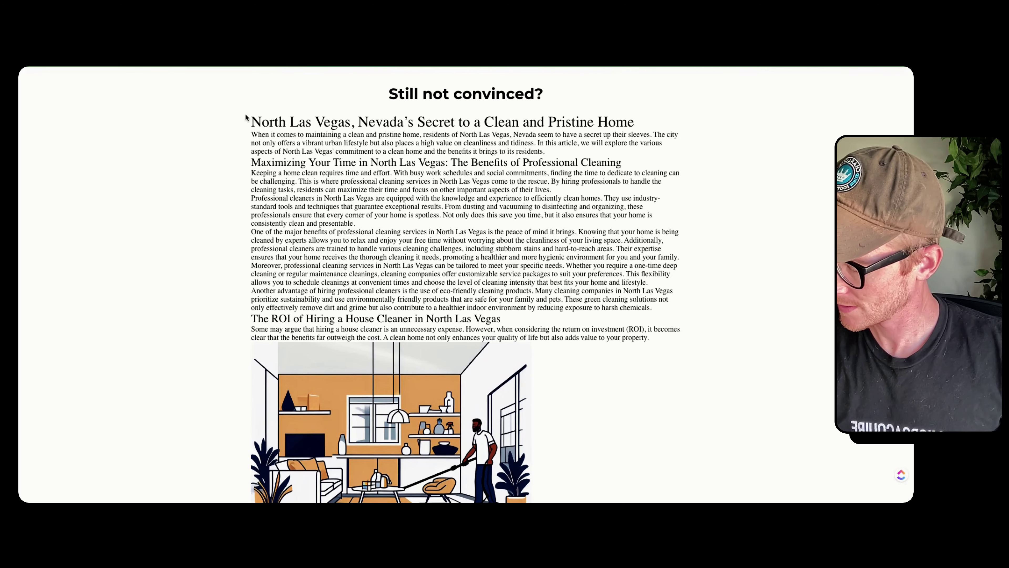
scroll(246, 118, "down", 1)
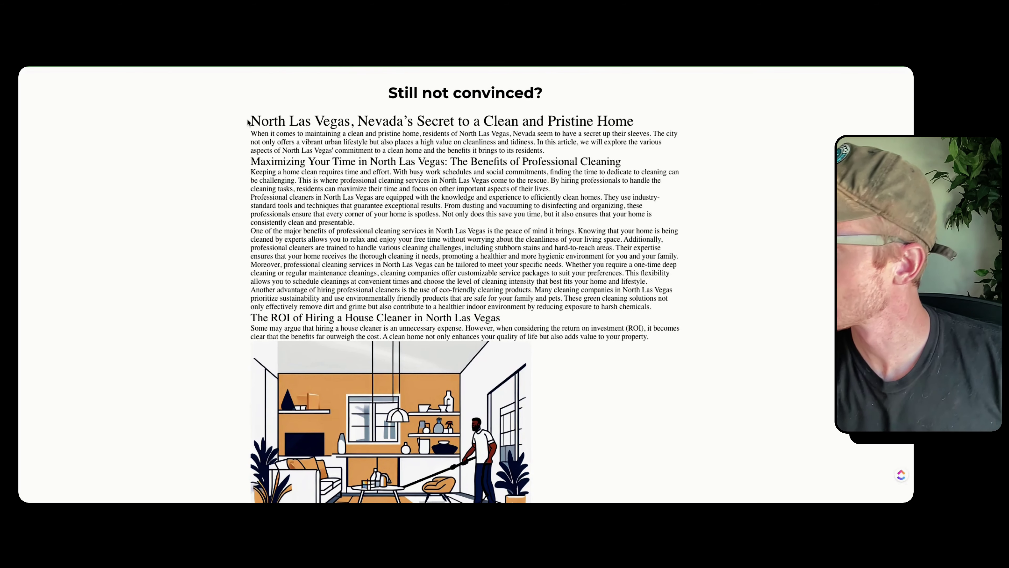
left_click_drag(246, 117, 501, 318)
scroll(530, 221, "down", 1)
left_click(530, 221)
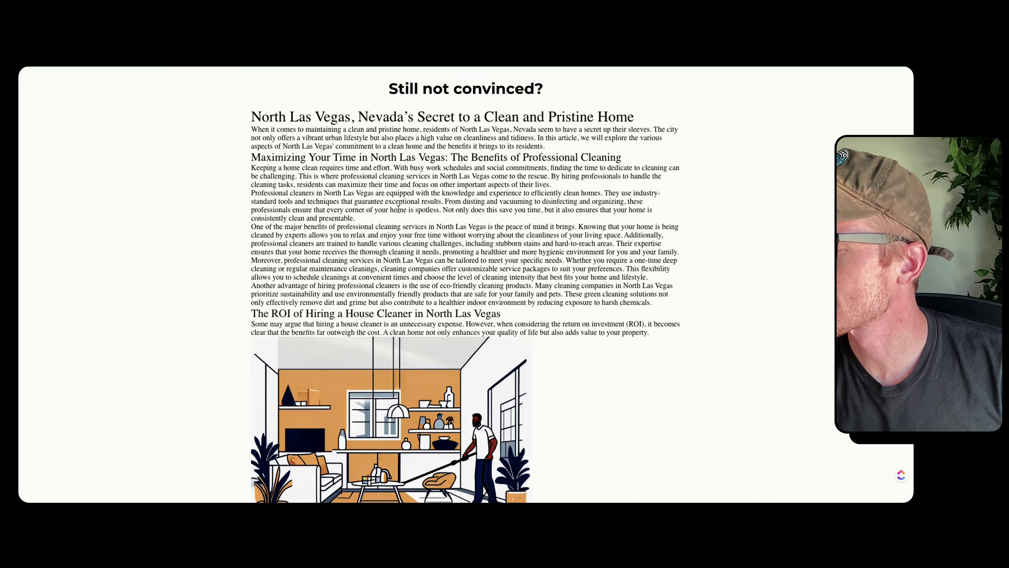
scroll(411, 167, "down", 10)
scroll(404, 244, "down", 9)
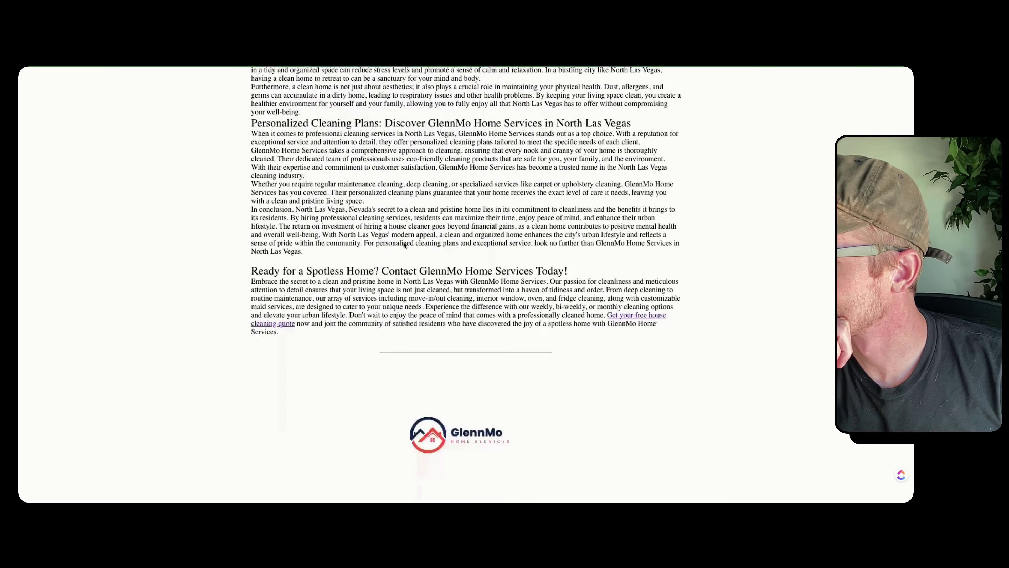
left_click(629, 320)
Step: Review the article's house illustration and the upper feature and welcome sections of the published page
scroll(509, 262, "up", 8)
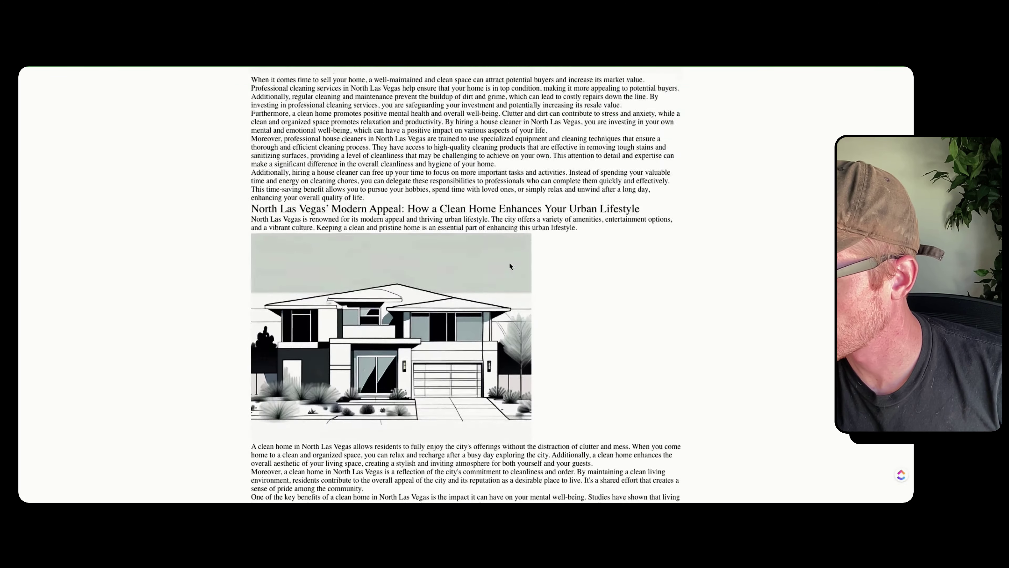
scroll(510, 266, "up", 15)
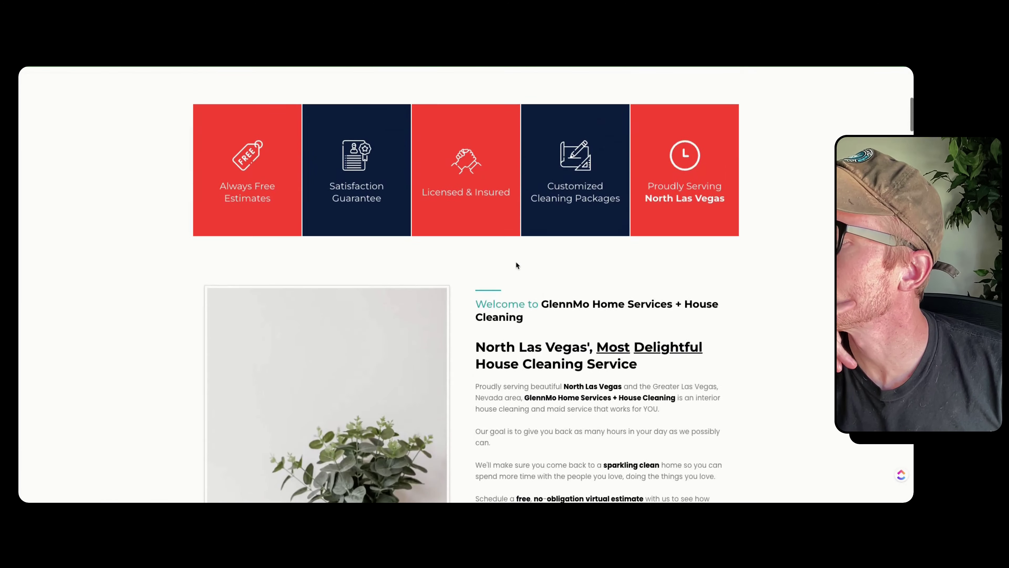
left_click_drag(292, 272, 592, 312)
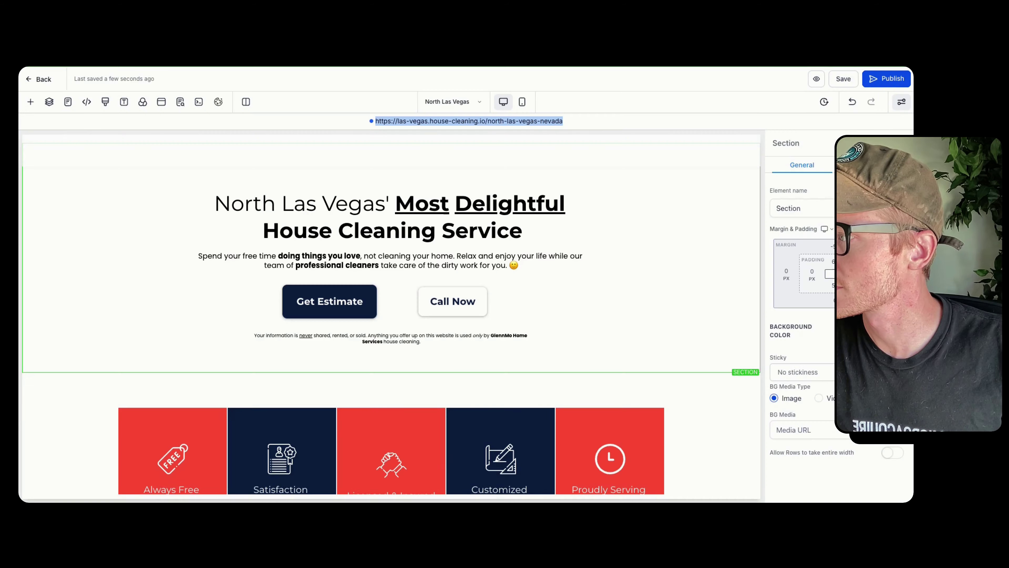
Step: Return to the website's page list and clone the North Las Vegas page within the same website
left_click(40, 79)
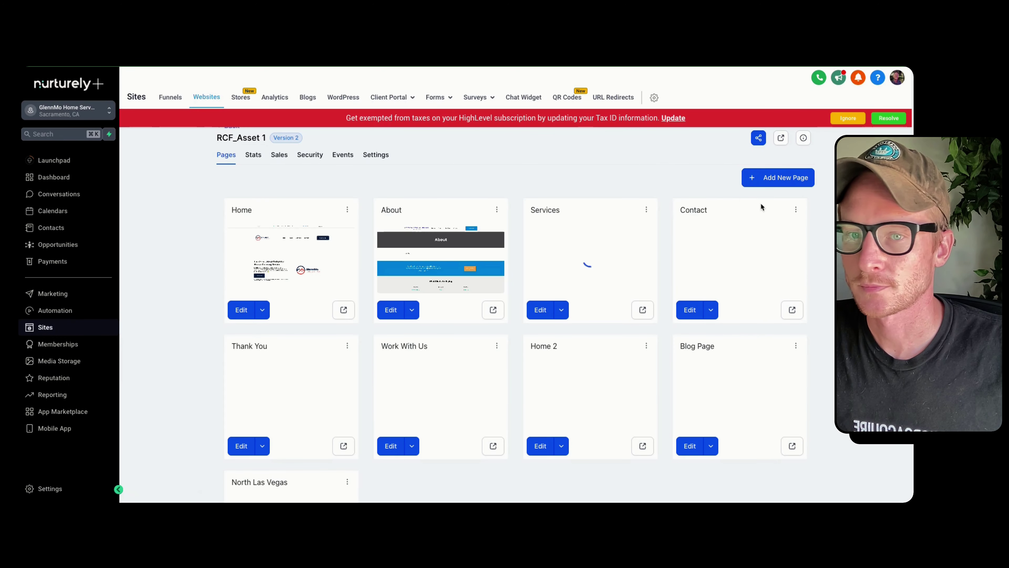
scroll(411, 238, "down", 3)
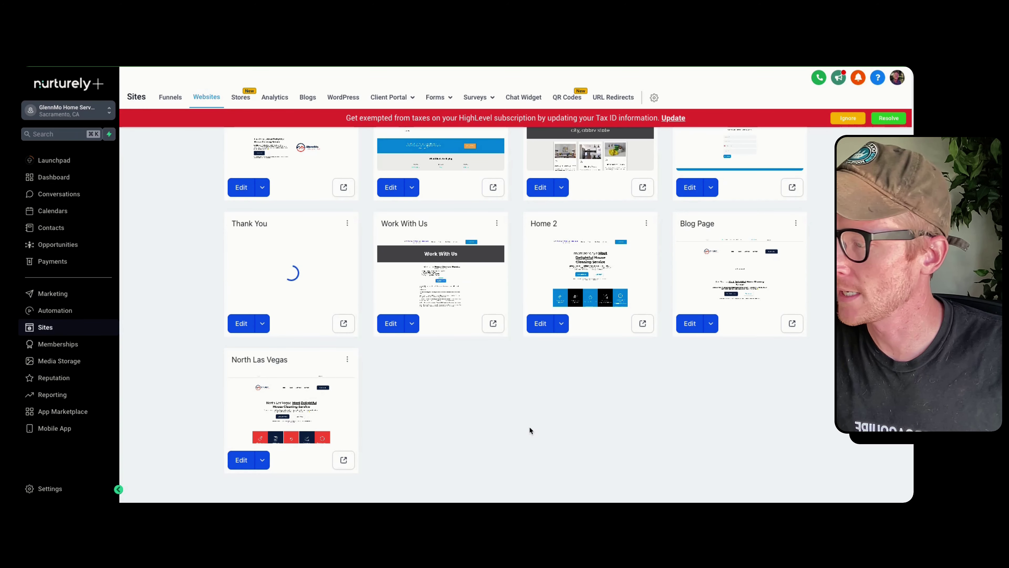
left_click(347, 359)
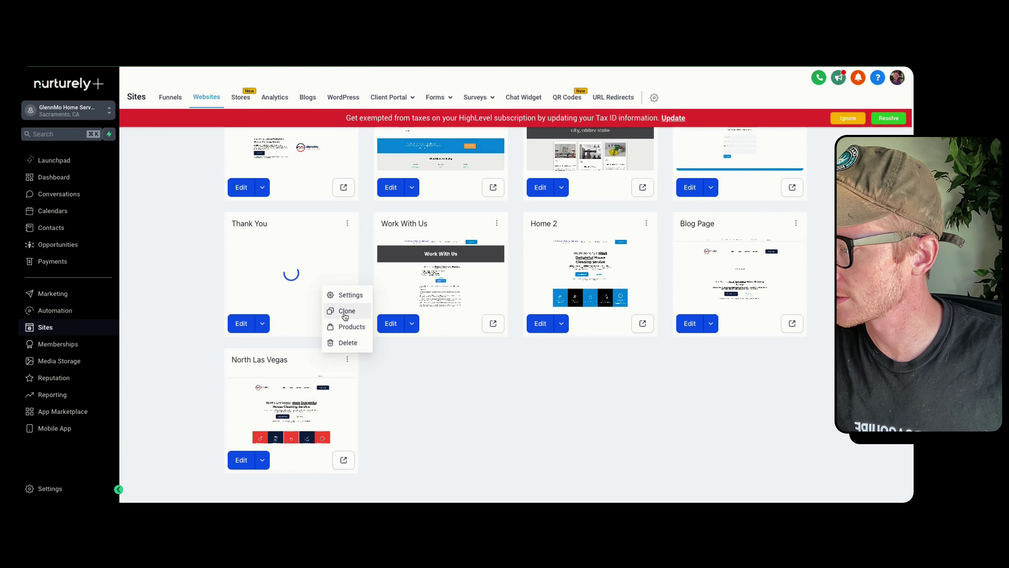
left_click(334, 313)
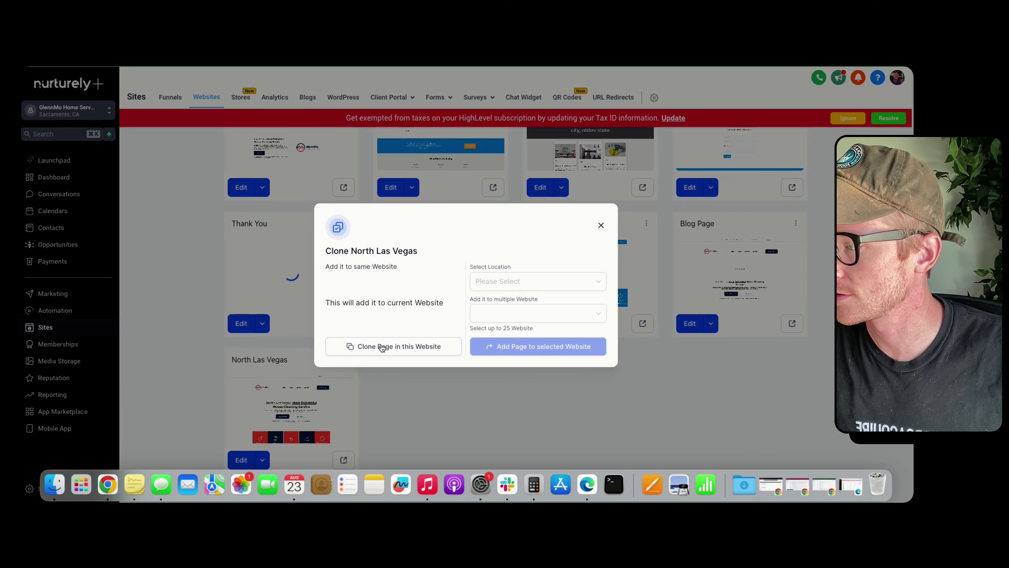
left_click(352, 351)
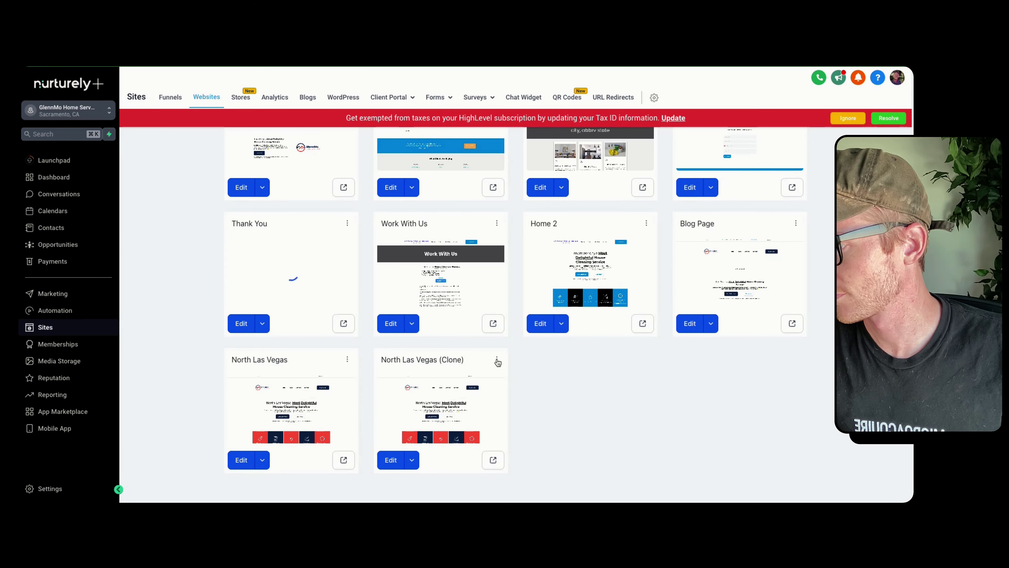
Step: Clone the copied North Las Vegas page once more within this website
left_click(497, 360)
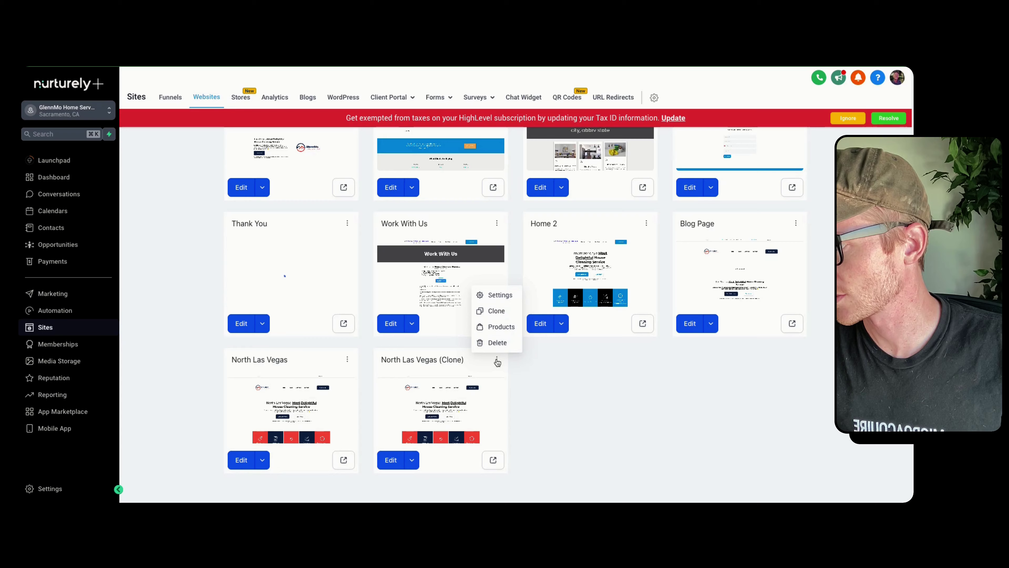
left_click(496, 311)
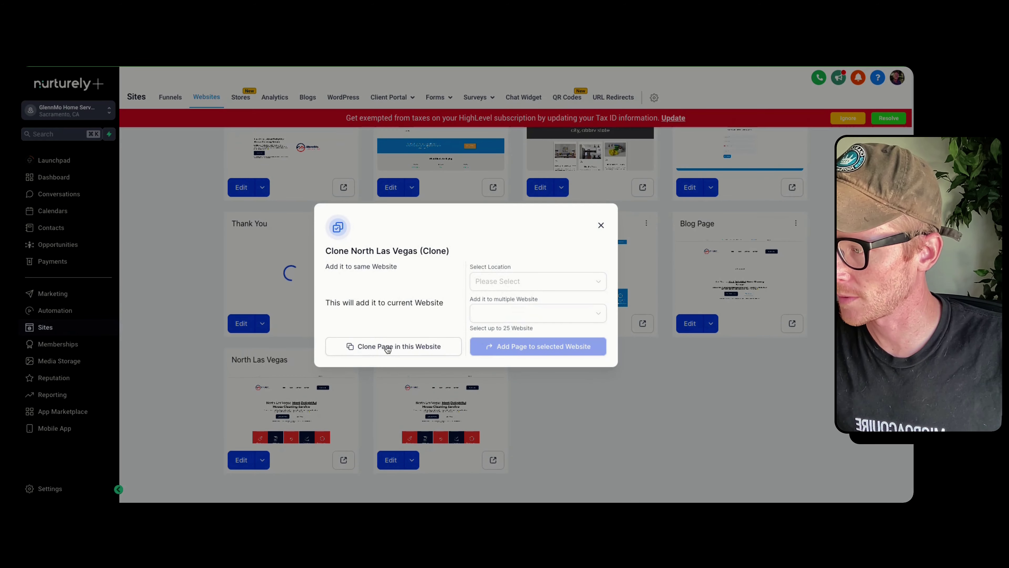
left_click(388, 347)
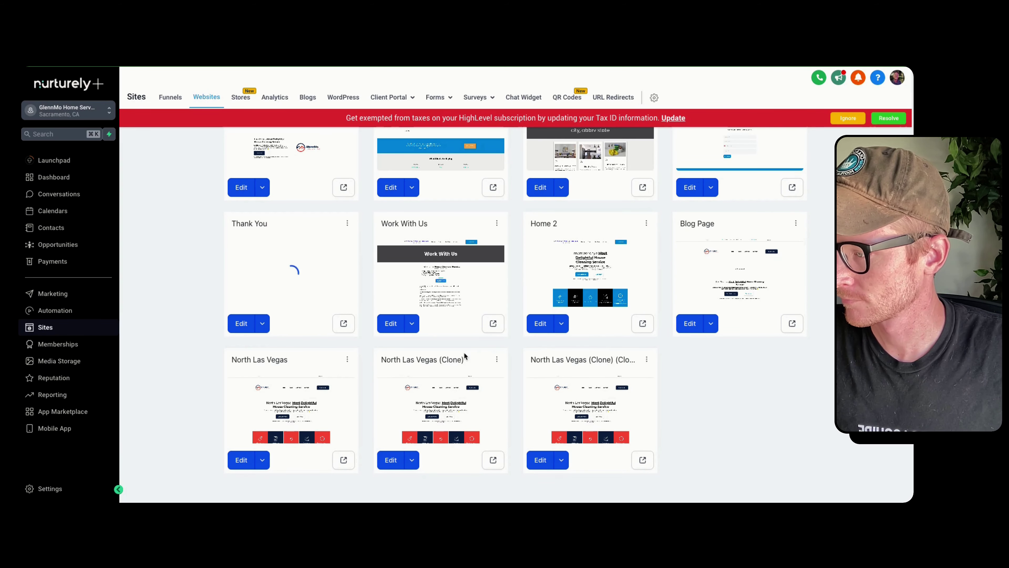
Step: Change the name of the first North Las Vegas copy to Henderson in its page settings
left_click(497, 359)
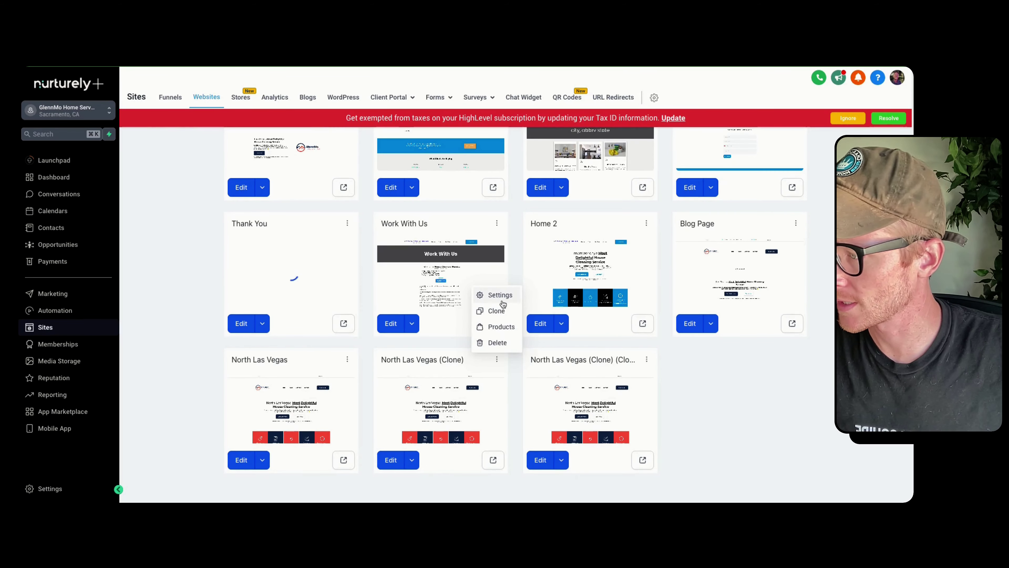
left_click(500, 297)
left_click(447, 270)
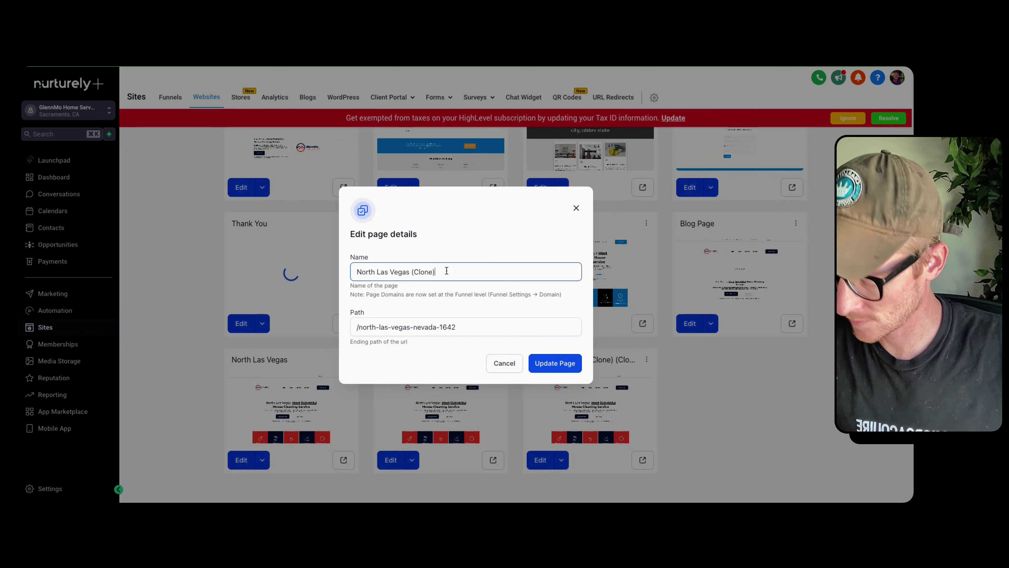
key("super+a")
type("Hend")
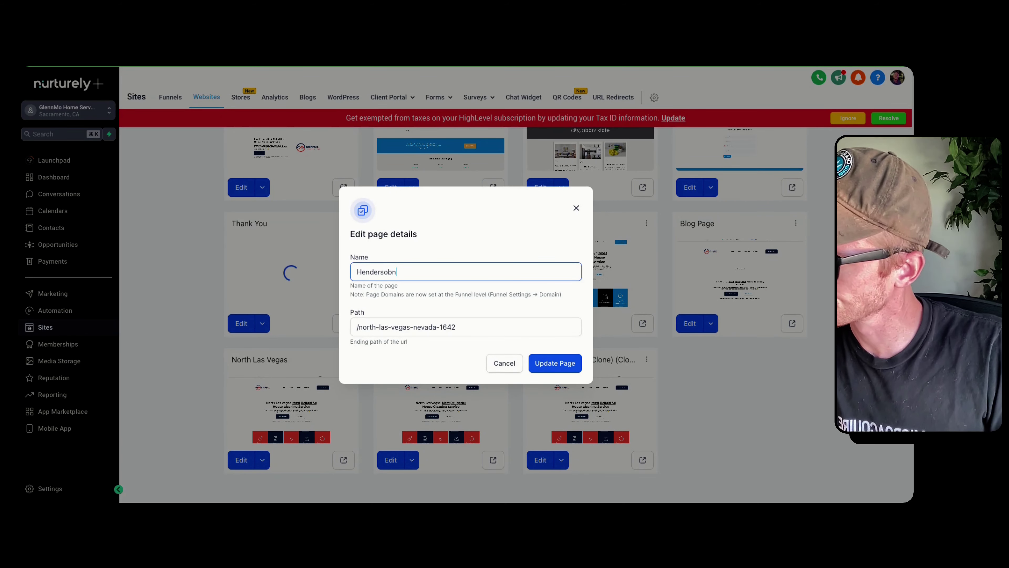
type("erson")
Step: Set the Henderson page's path to /henderson-vegas-nevada and update the page
left_click(456, 327)
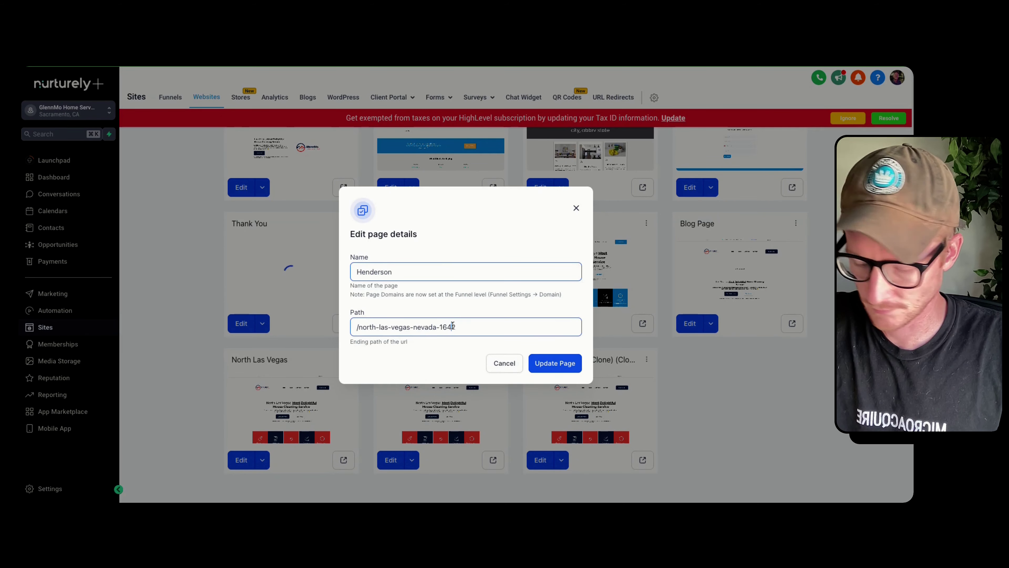
key("BackSpace")
key("BackSpace")
key("BackSpace")
key("BackSpace")
key("BackSpace")
double_click(365, 325)
type("hrnderson")
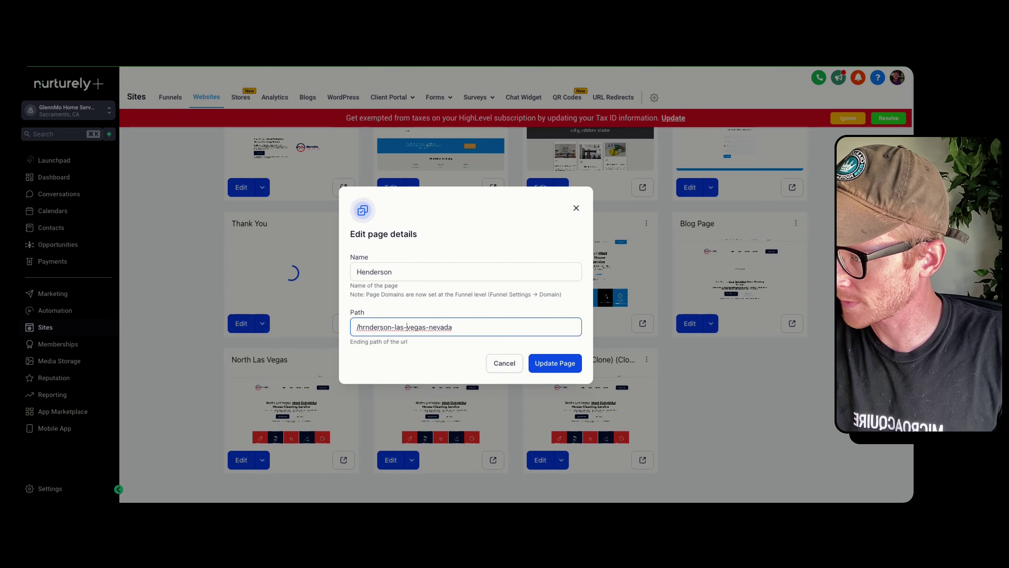
key("Delete")
key("Delete")
key("Delete")
key("Delete")
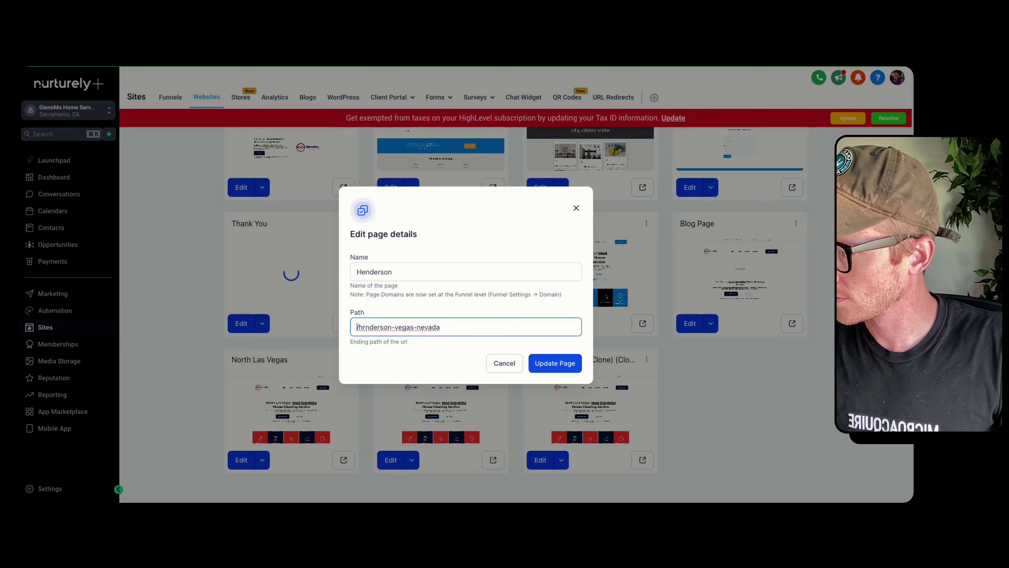
key("BackSpace")
type("e")
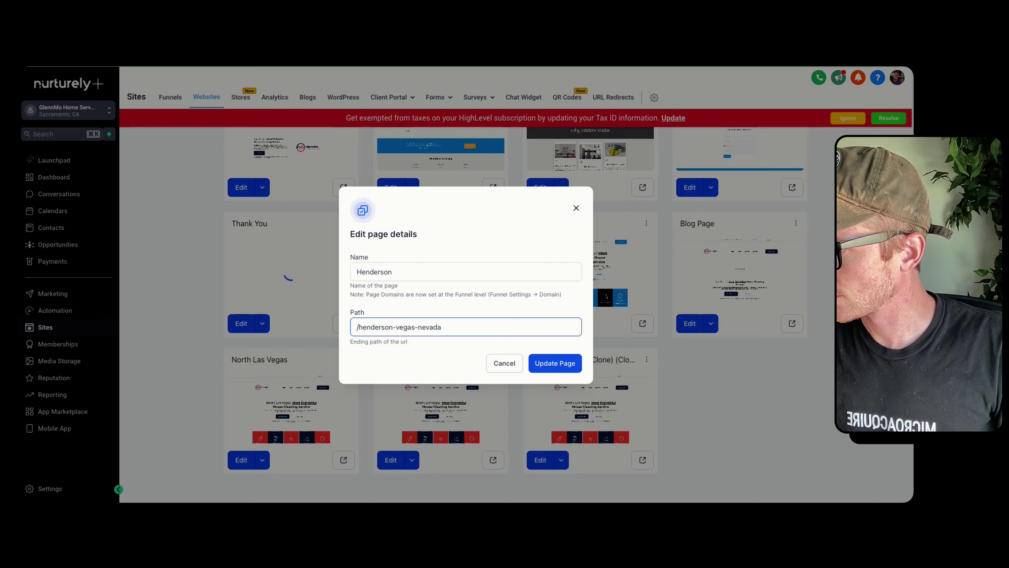
left_click(442, 327)
key("Return")
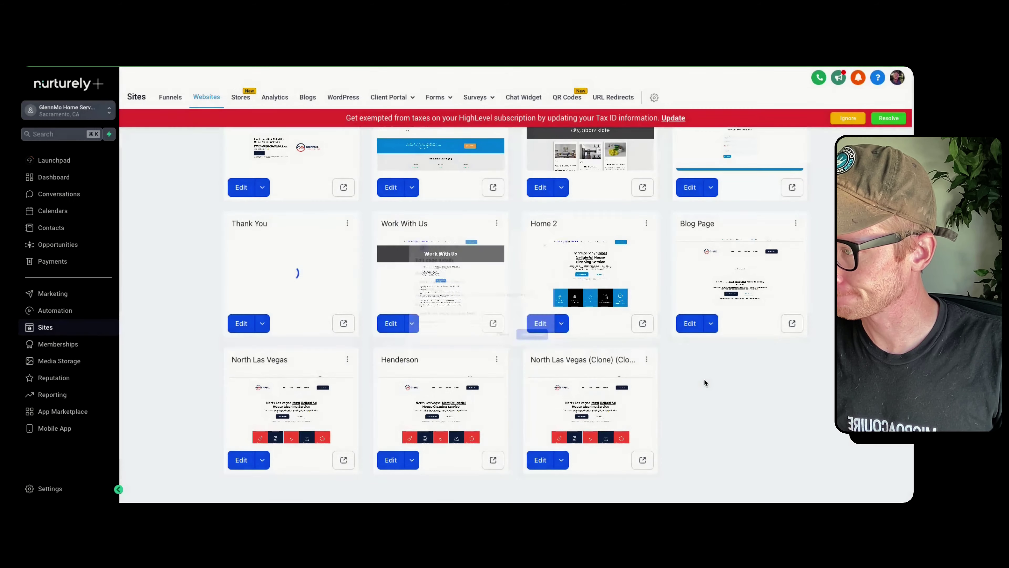
Step: Rename the second North Las Vegas copy as Enterprise, set its path to /enterprise-nevada, and update the page
left_click(647, 360)
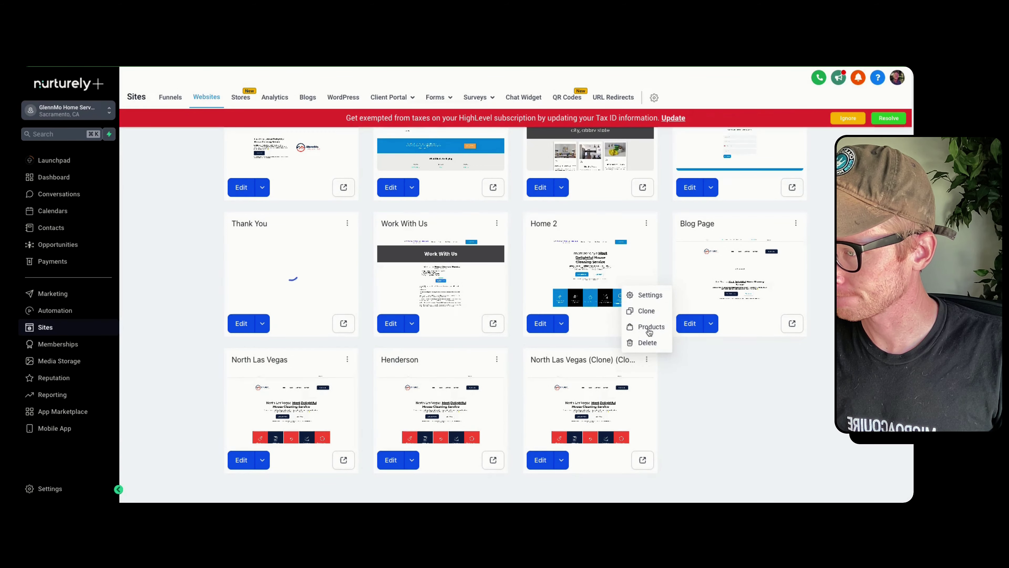
left_click(647, 295)
triple_click(448, 267)
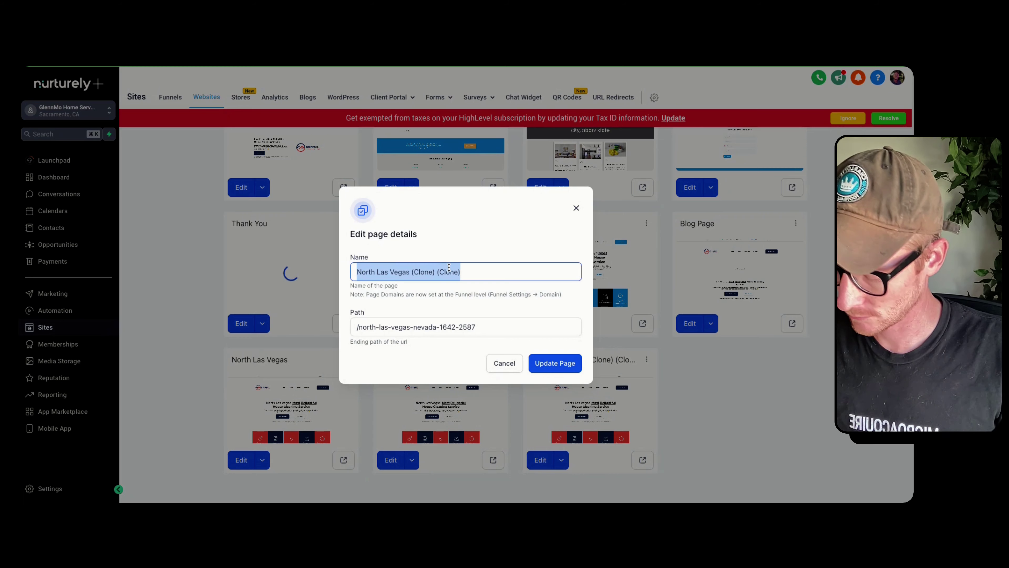
type("Enterprise")
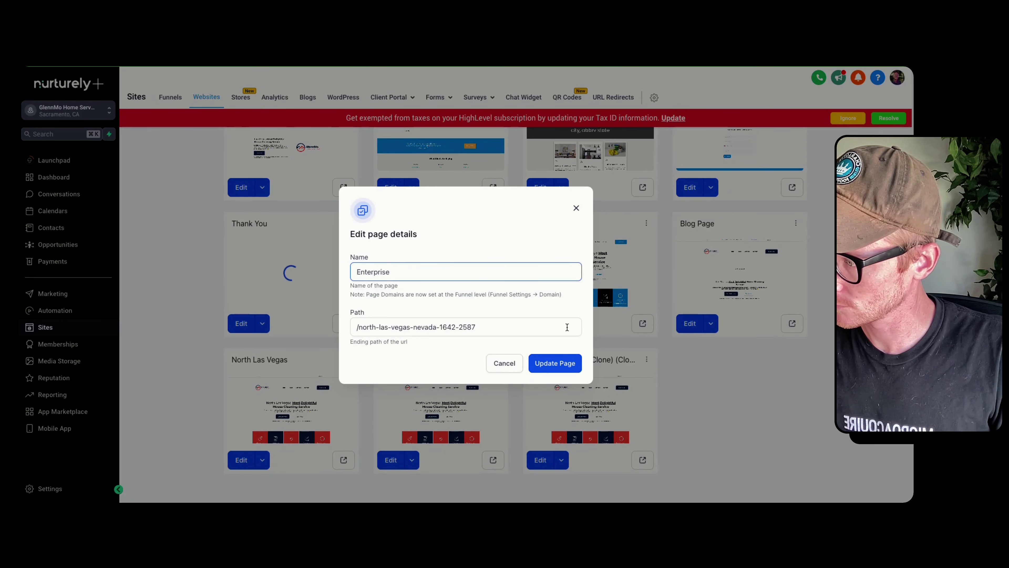
left_click_drag(507, 331, 436, 328)
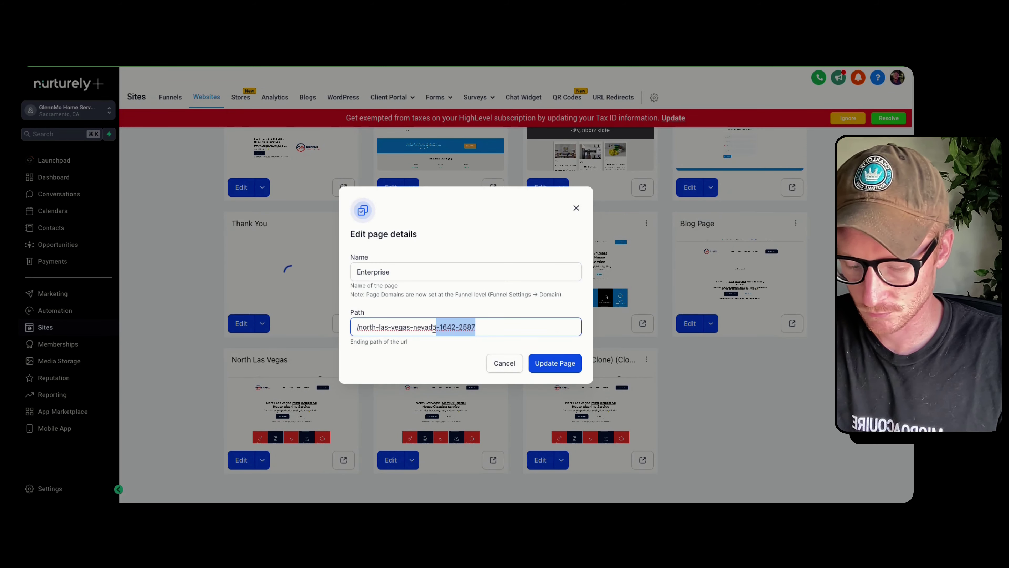
key("BackSpace")
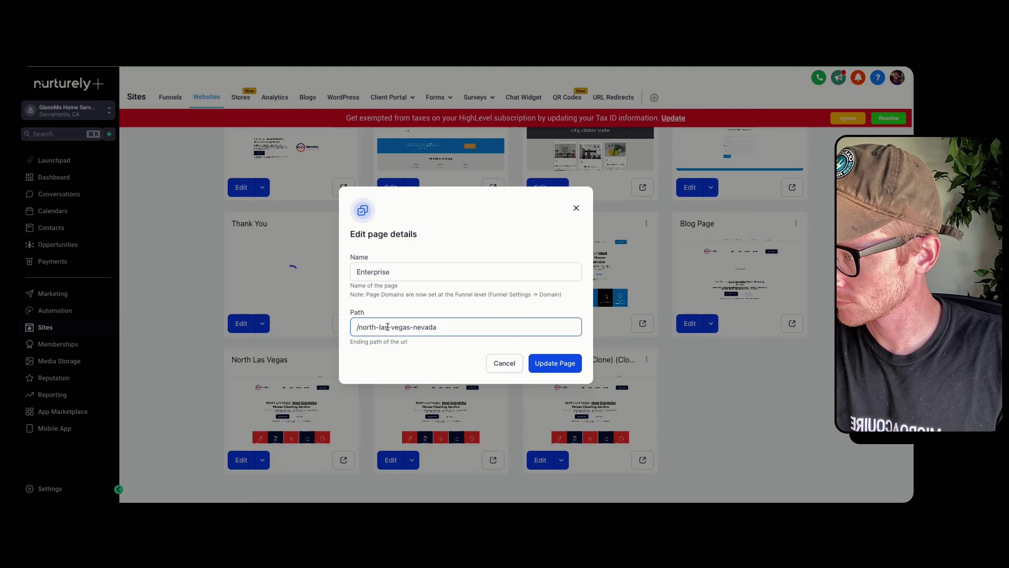
left_click_drag(410, 326, 358, 326)
type("enterprise")
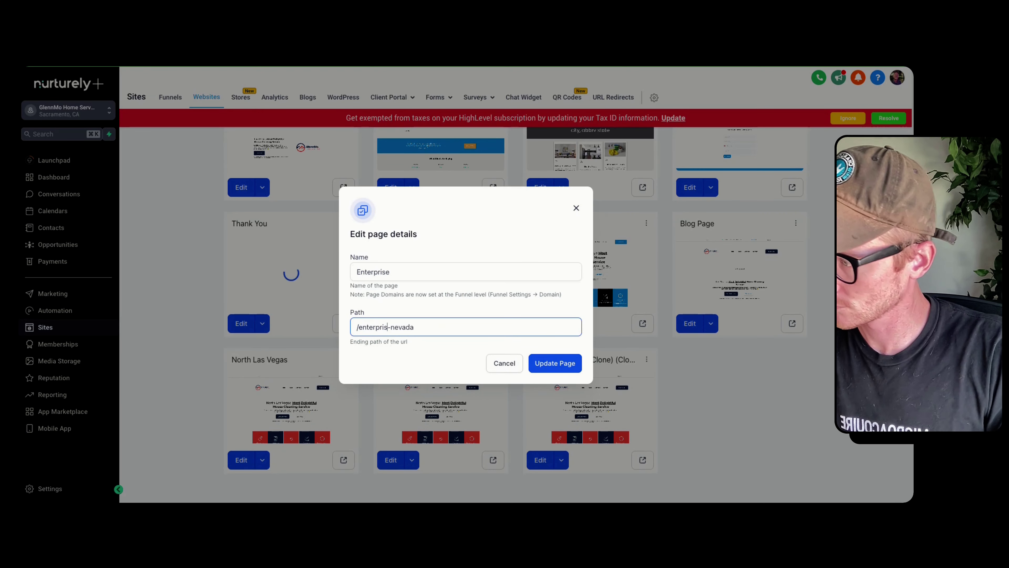
left_click(558, 363)
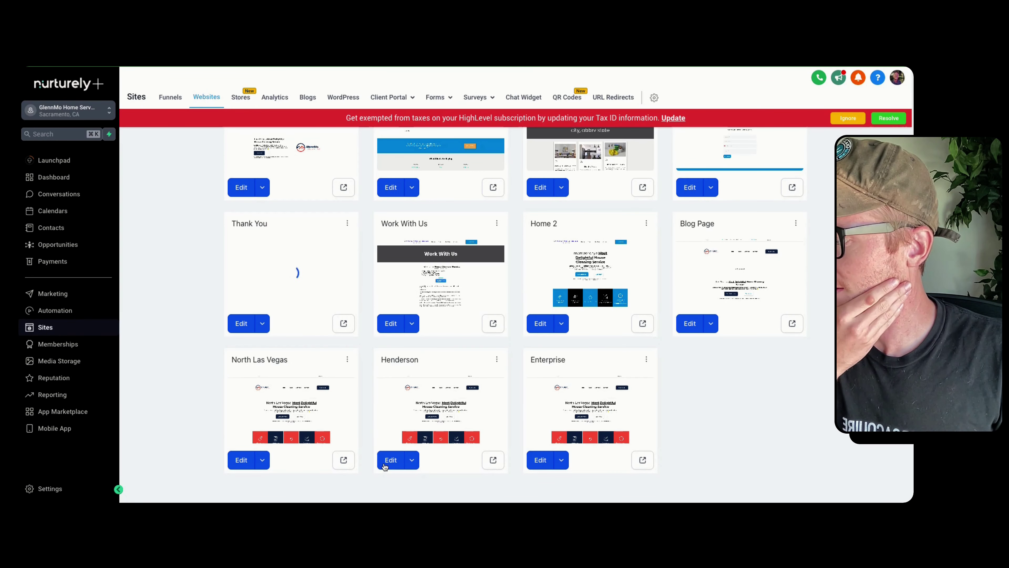
Step: Open the Henderson page for editing and replace the custom code under "Still not convinced?" with the Henderson article's HTML
left_click(391, 460)
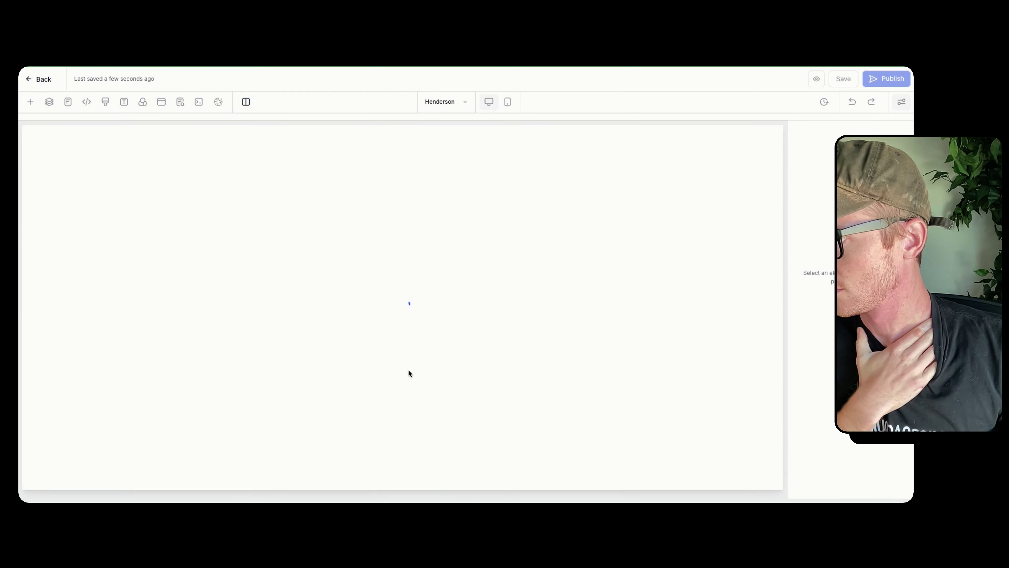
scroll(404, 337, "down", 20)
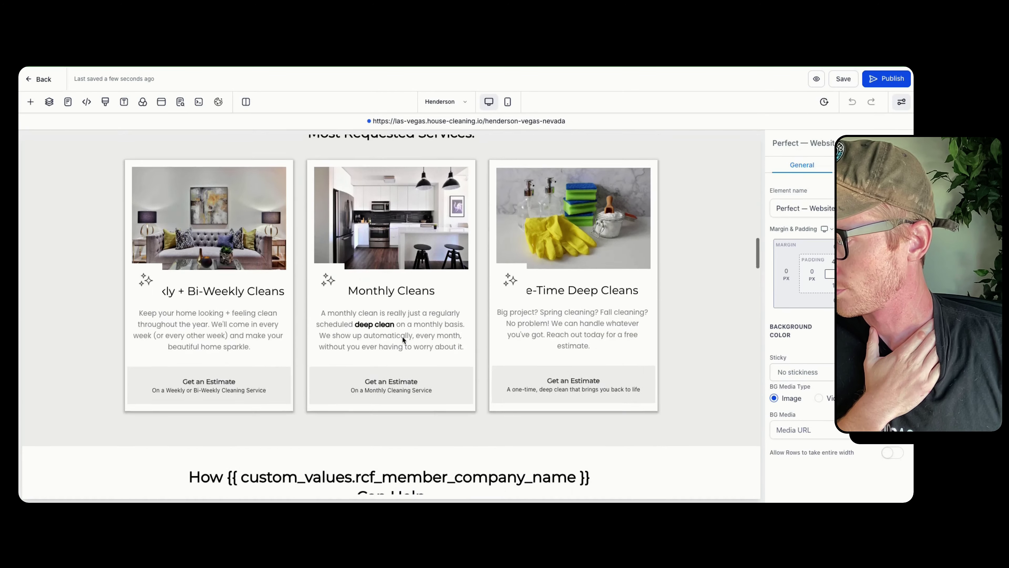
scroll(402, 335, "down", 20)
left_click(448, 341)
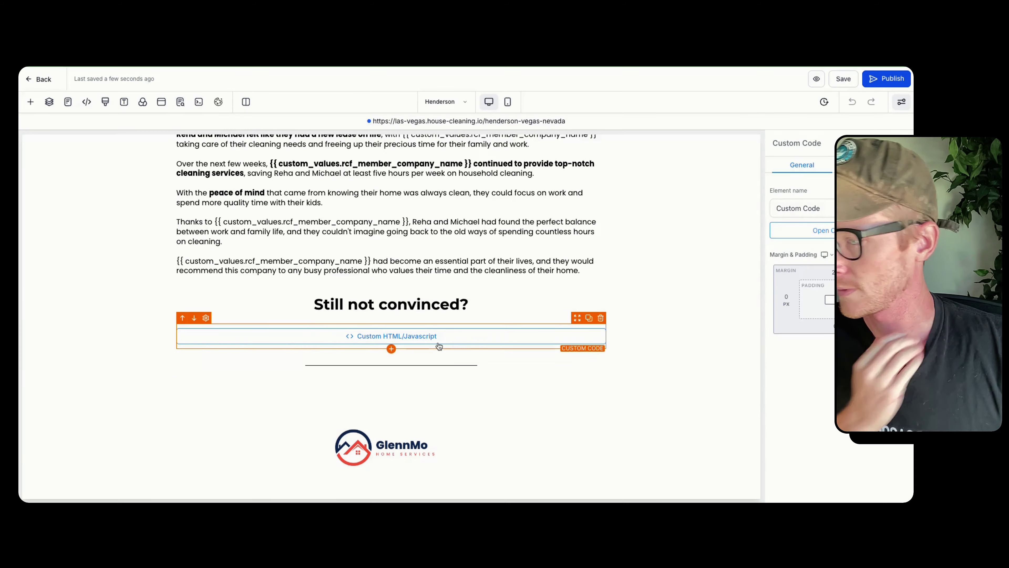
left_click(826, 236)
scroll(510, 306, "down", 5)
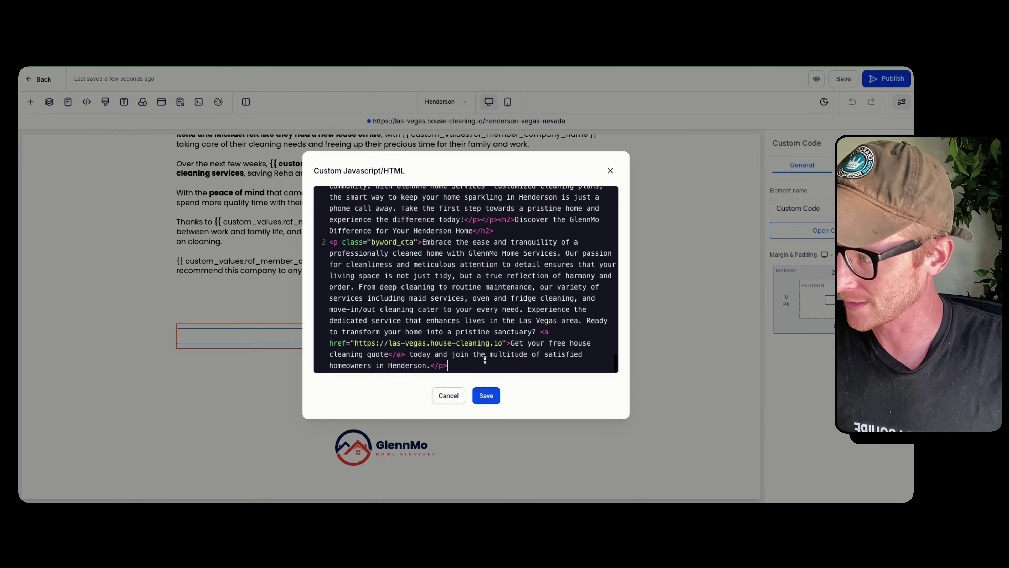
left_click(485, 401)
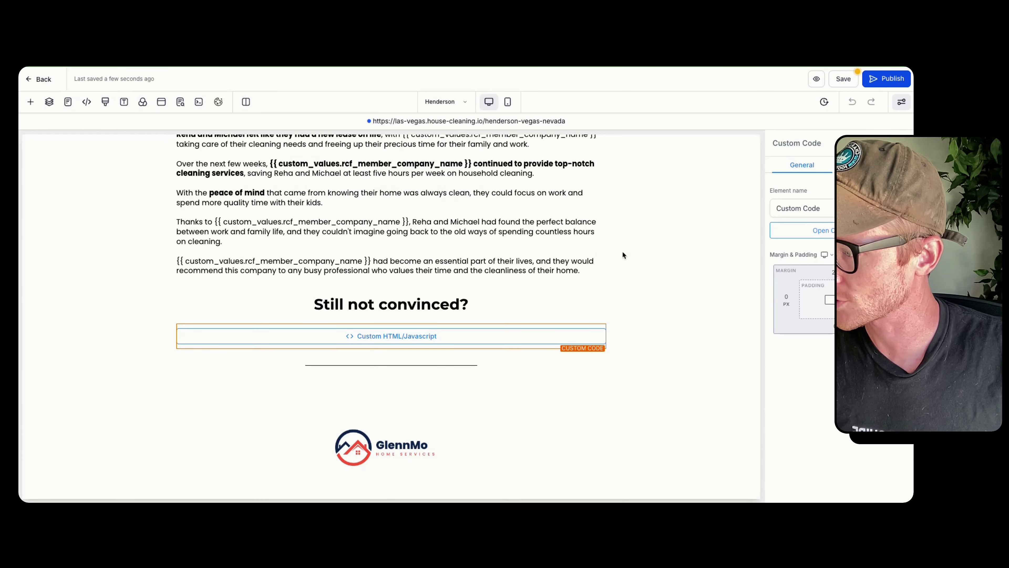
Step: Change the city name in the Service Areas text beside the map to Henderson
scroll(622, 253, "down", 5)
scroll(569, 293, "up", 3)
scroll(568, 293, "down", 2)
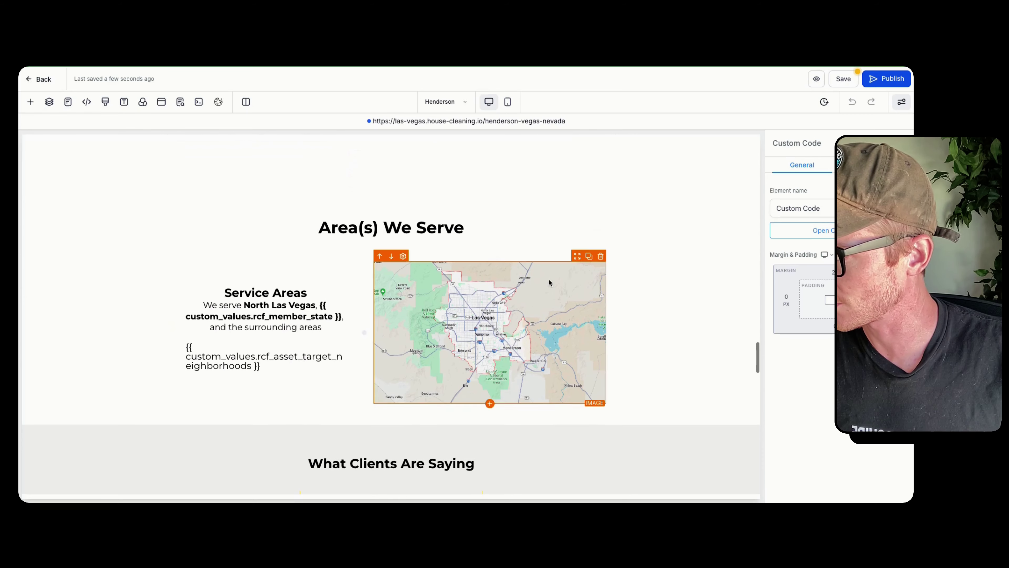
left_click_drag(244, 306, 316, 305)
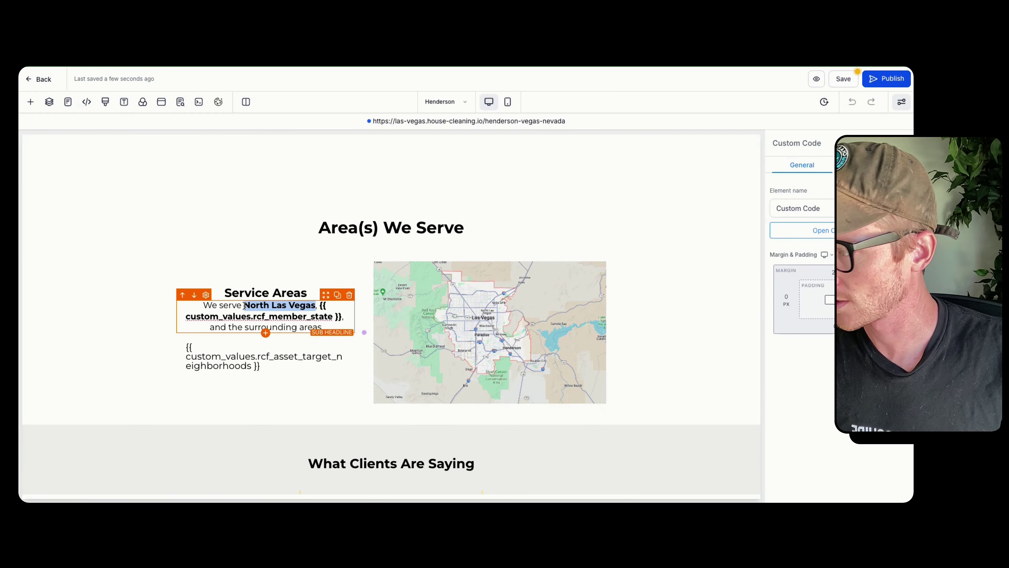
type("derson")
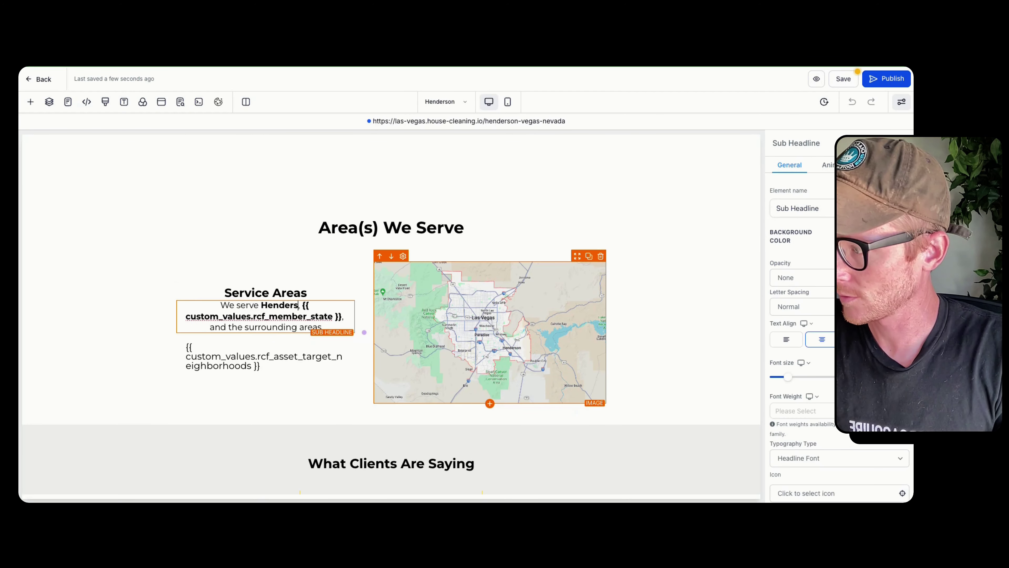
scroll(365, 346, "down", 9)
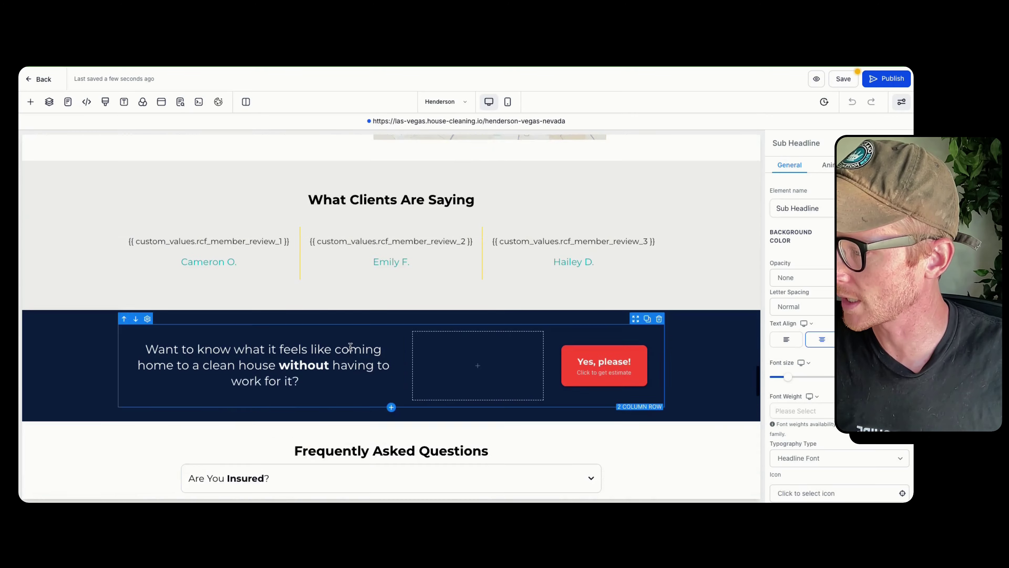
scroll(334, 315, "down", 15)
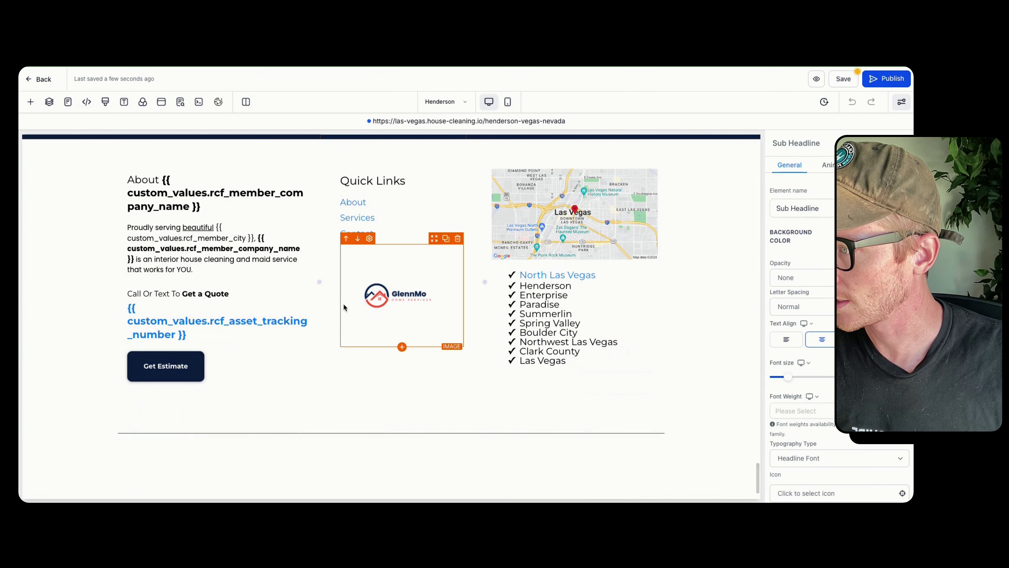
left_click_drag(573, 286, 521, 282)
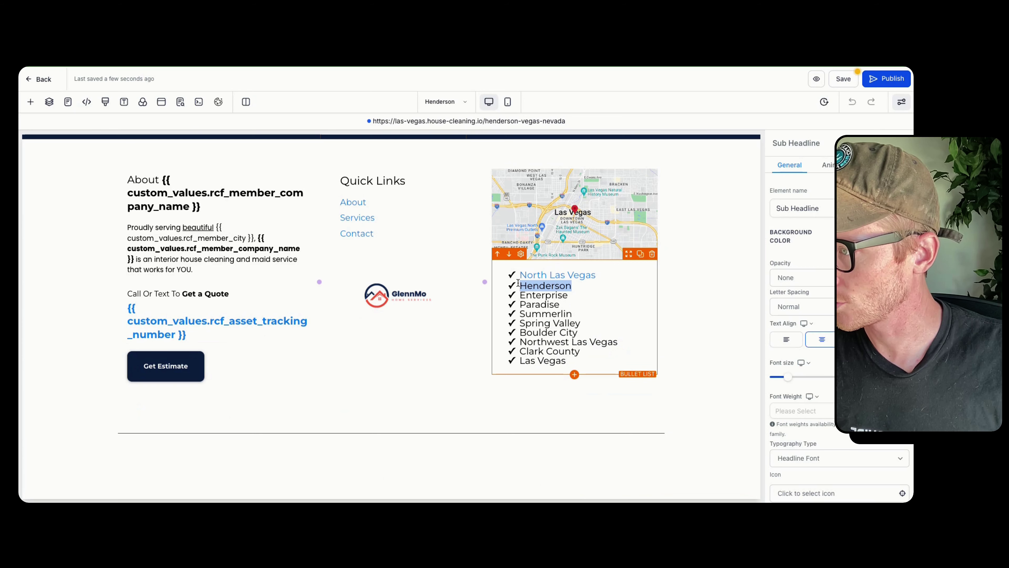
left_click_drag(568, 120, 370, 119)
key("ctrl+c")
left_click_drag(576, 283, 518, 285)
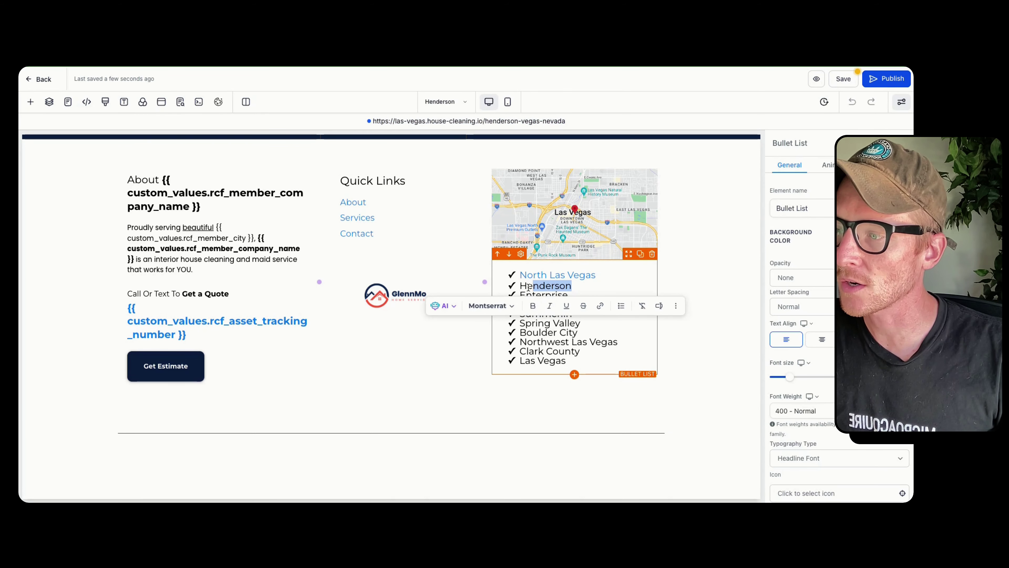
left_click(591, 306)
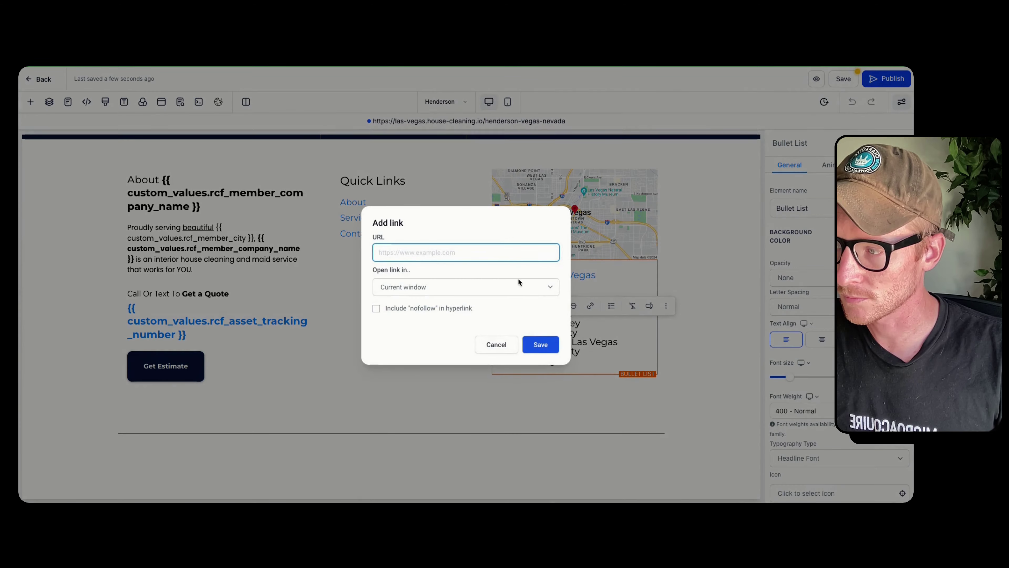
left_click(507, 252)
key("ctrl+v")
left_click(537, 345)
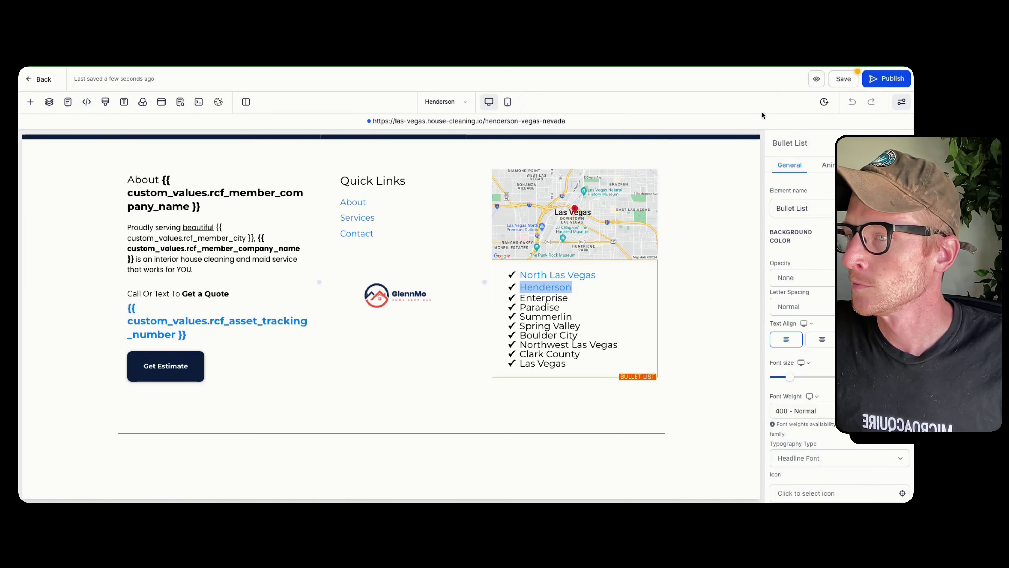
left_click(844, 79)
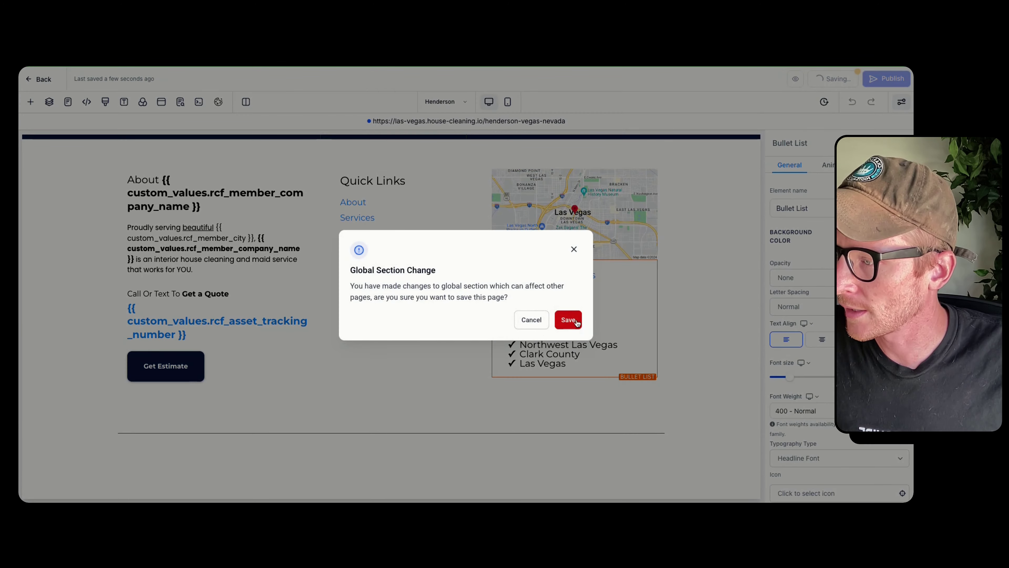
left_click(576, 323)
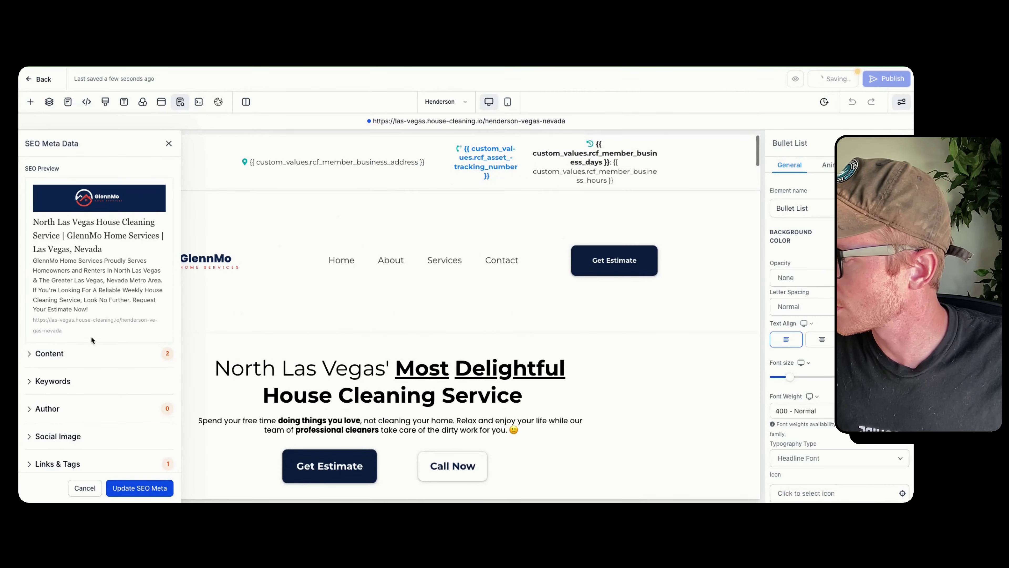
Step: Change the city name at the start of the page's SEO title to Enterprise
left_click(55, 353)
left_click(77, 385)
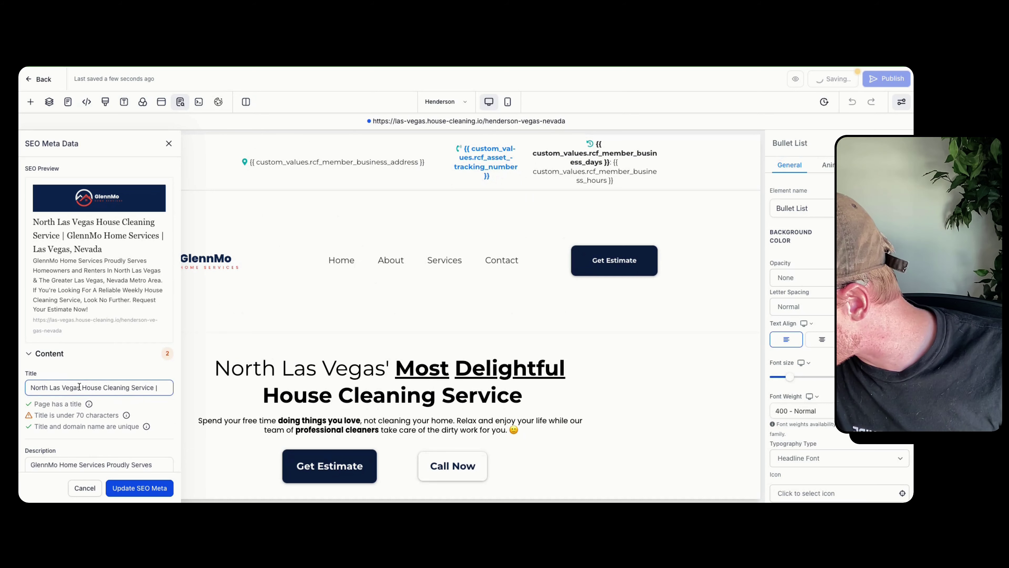
left_click_drag(80, 386, 18, 387)
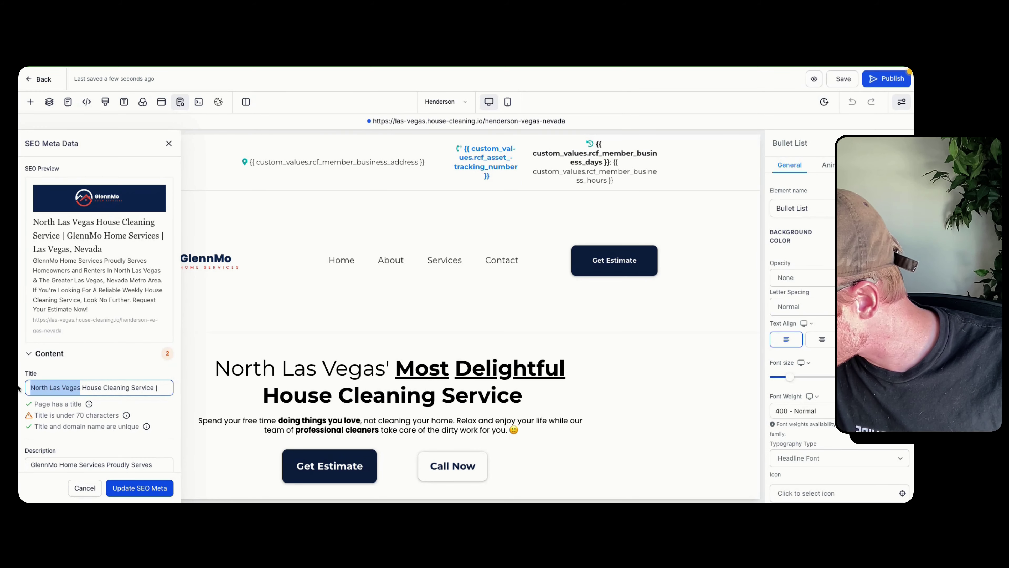
type("Enterprise")
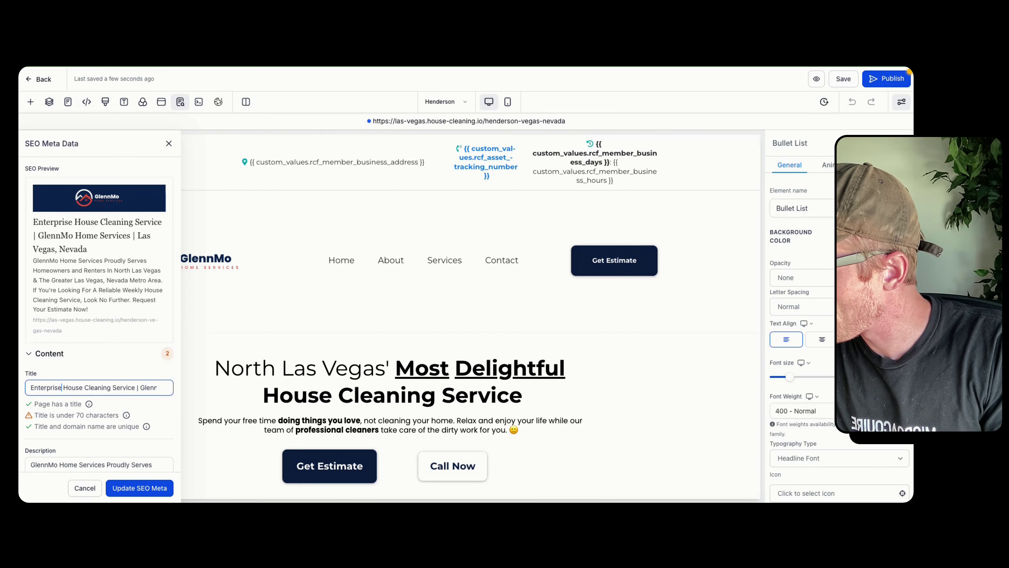
key("End")
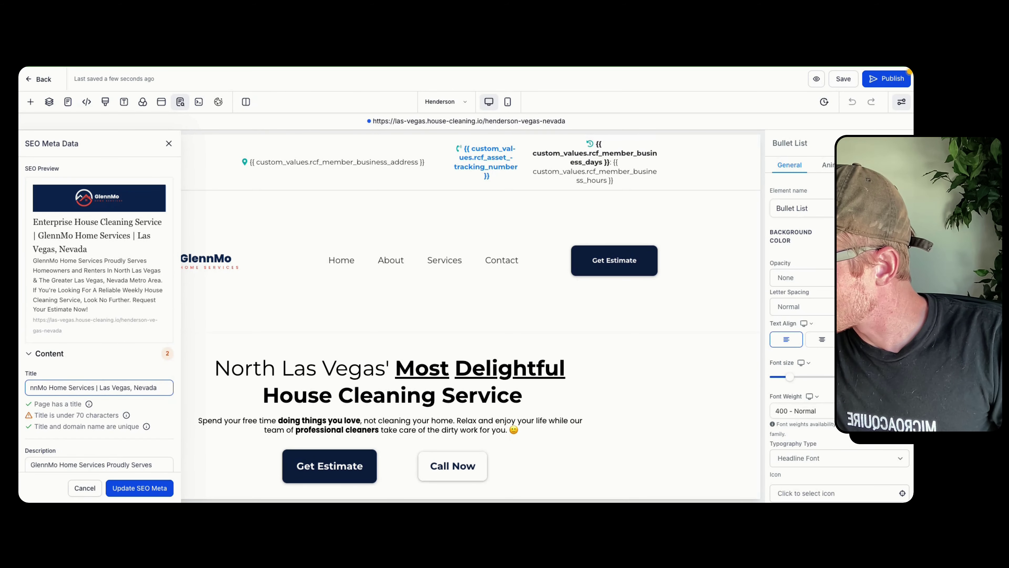
key("Home")
Step: Change the city name after "Homeowners and Renters In" in the SEO description to Enterprise
scroll(24, 380, "down", 3)
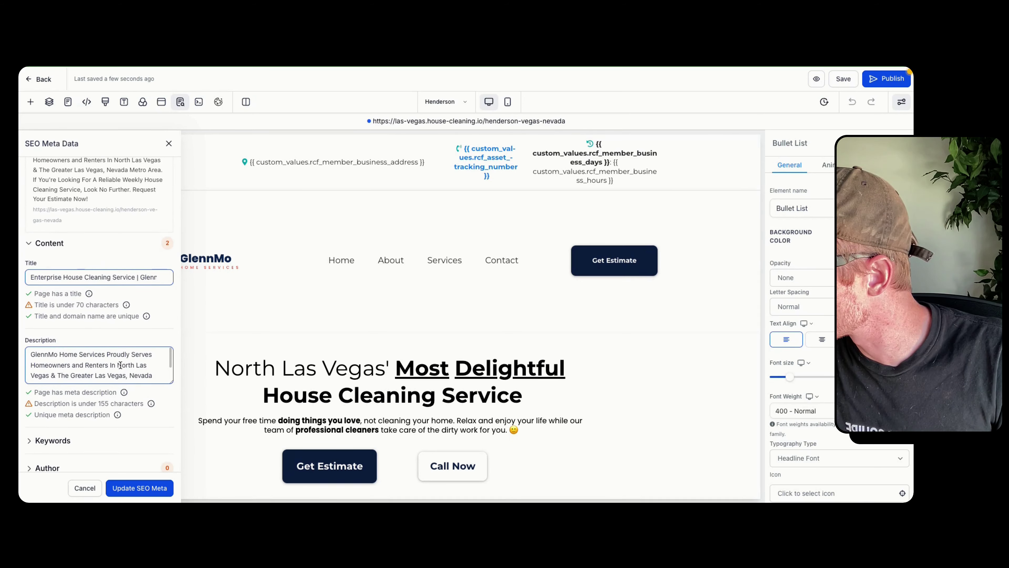
mouse_move(116, 365)
left_mouse_down()
mouse_move(115, 377)
mouse_move(113, 352)
mouse_move(112, 380)
mouse_move(110, 369)
left_mouse_up()
double_click(40, 352)
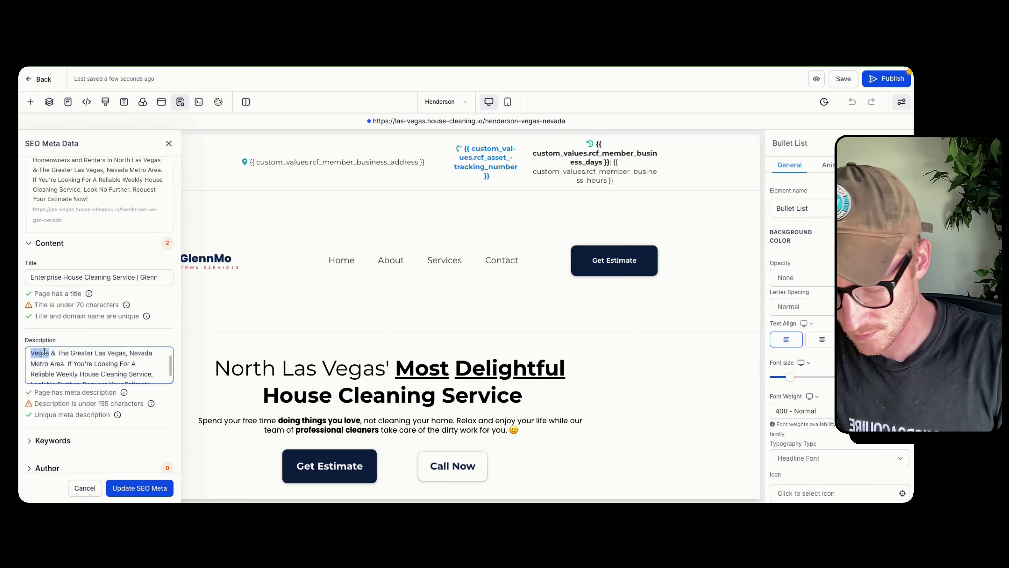
key("BackSpace")
key("BackSpace")
key("BackSpace")
key("BackSpace")
key("BackSpace")
key("BackSpace")
key("BackSpace")
key("BackSpace")
key("BackSpace")
key("BackSpace")
key("BackSpace")
type("Ente")
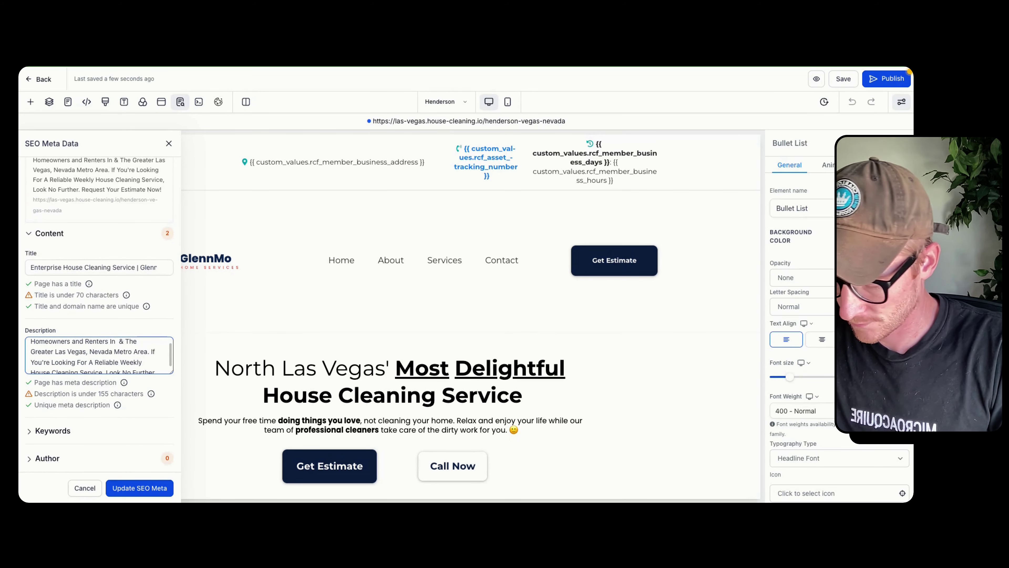
type("rprise")
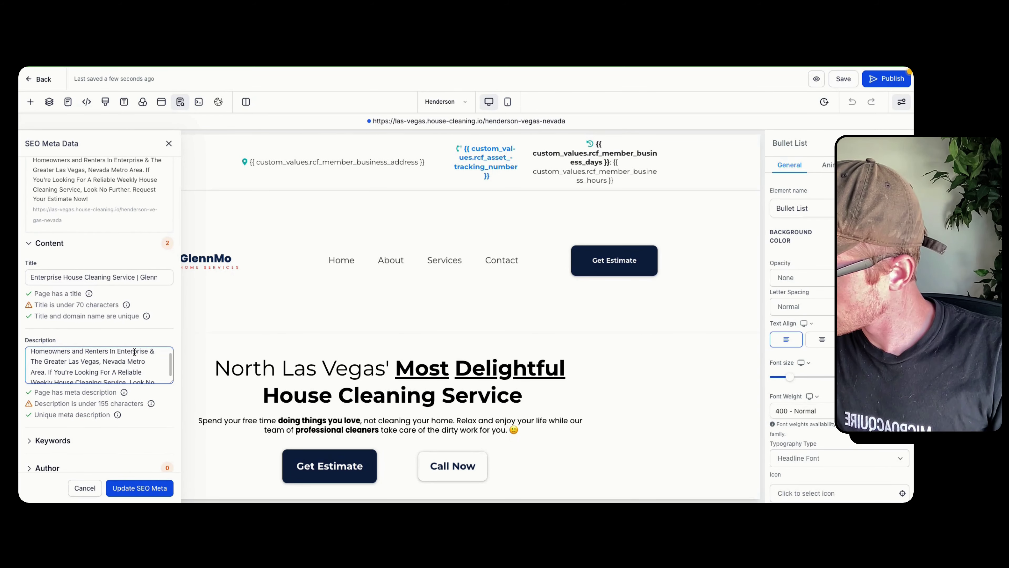
Step: Change the first SEO keyword to "enterprise house cleaning" and update the page's SEO metadata
scroll(134, 352, "down", 2)
left_click(54, 440)
scroll(60, 455, "down", 1)
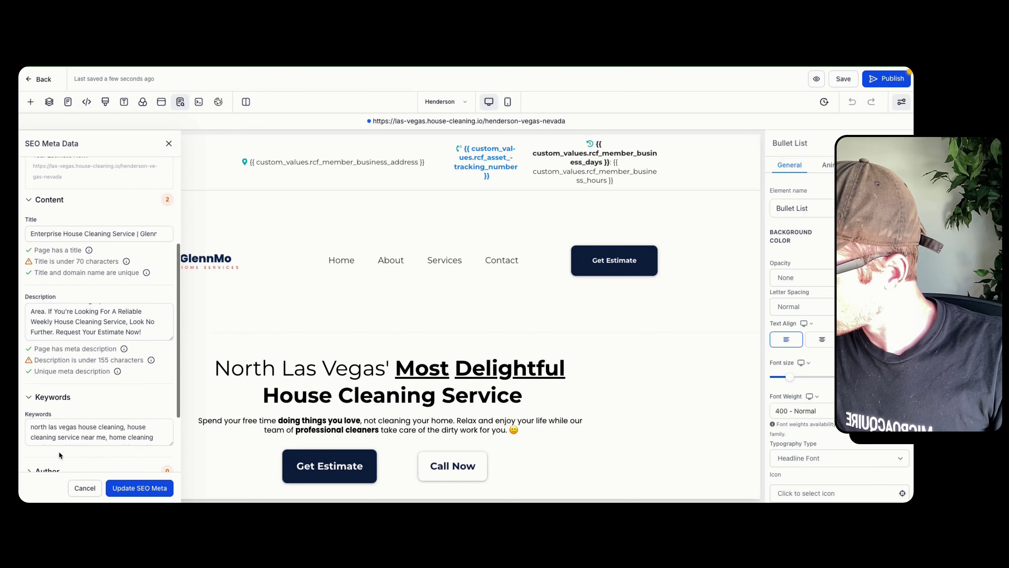
left_click_drag(31, 427, 80, 427)
type("ent")
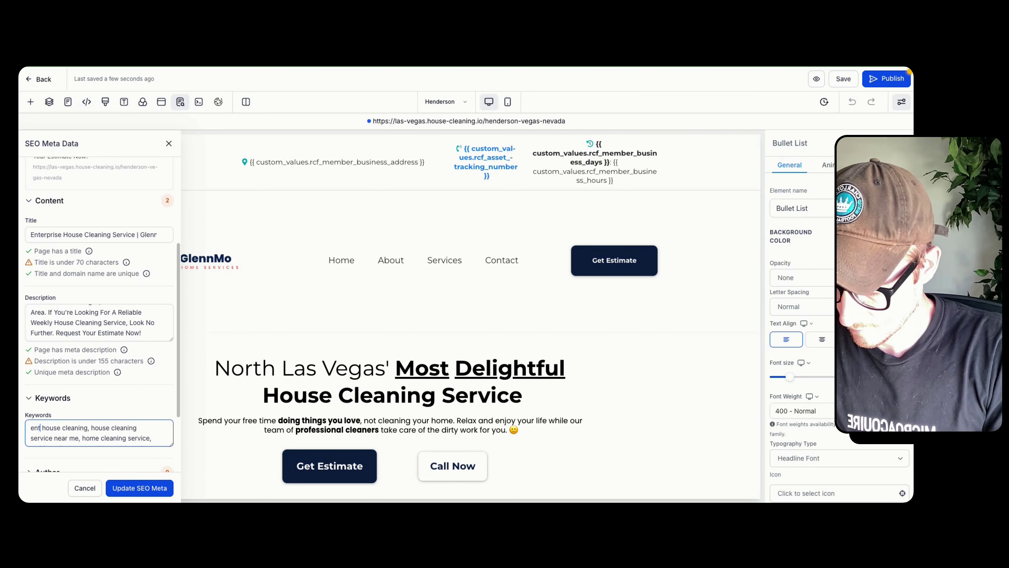
type("erprise")
scroll(72, 386, "down", 3)
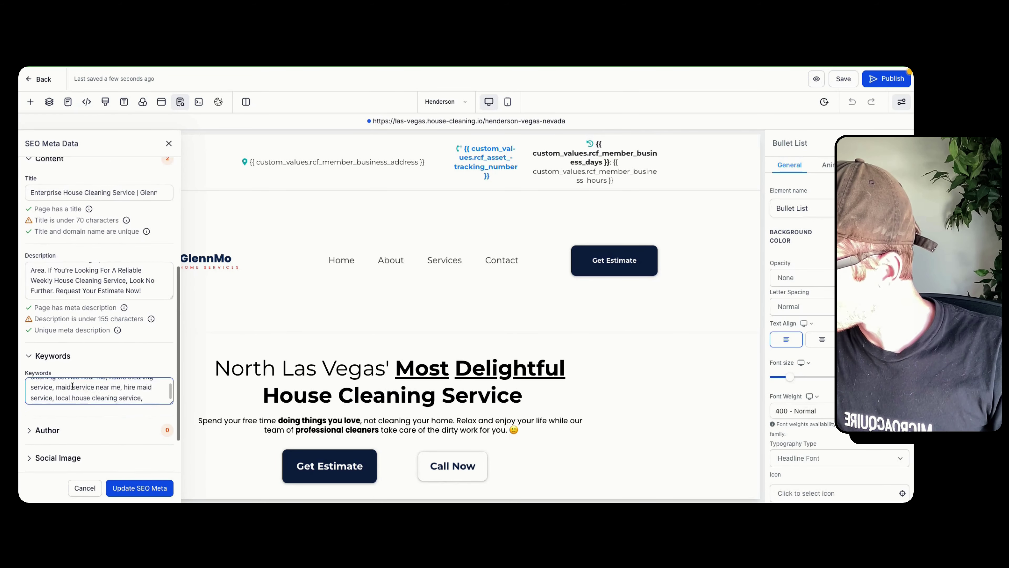
left_click(139, 488)
Step: Change the main headline's opening city name to "Enterprise's"
scroll(444, 308, "down", 5)
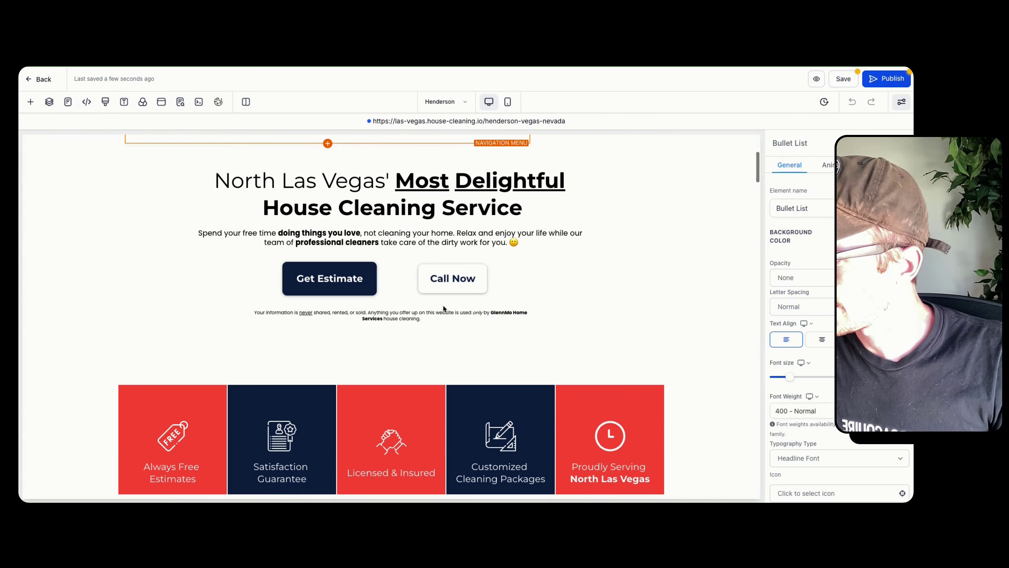
left_click(387, 165)
left_click_drag(389, 180, 215, 180)
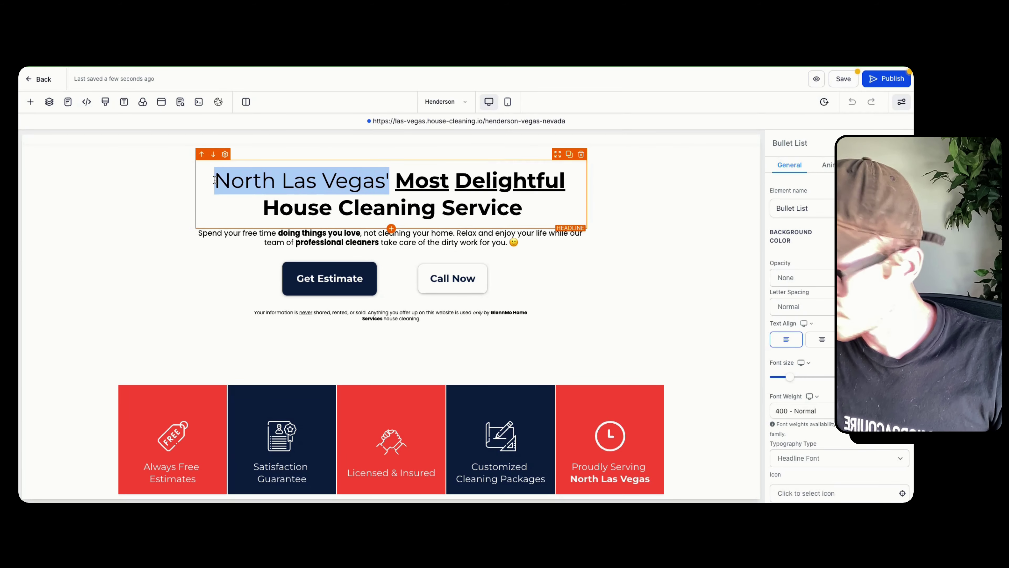
type("Enterprise;")
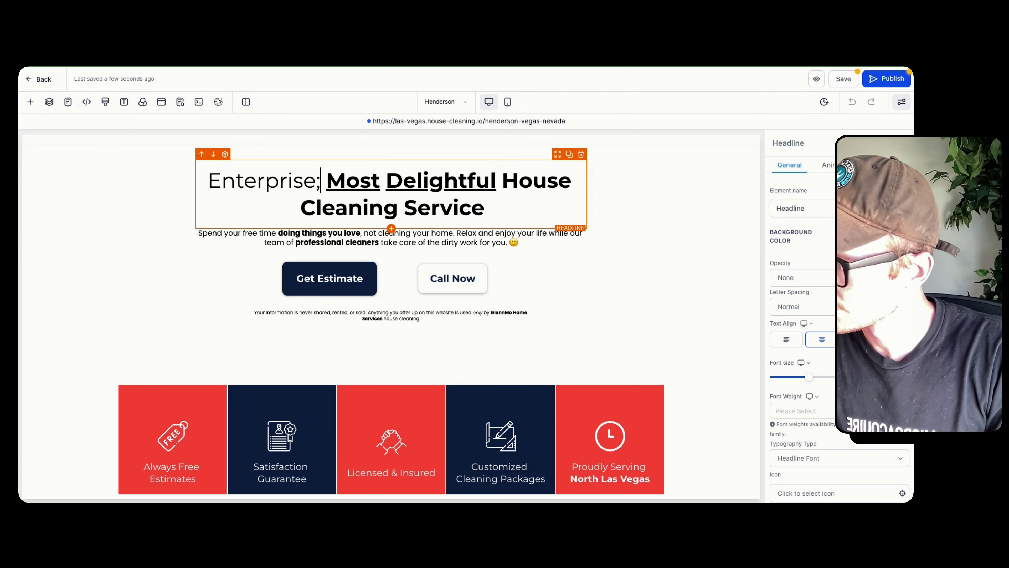
key("BackSpace")
type("'s")
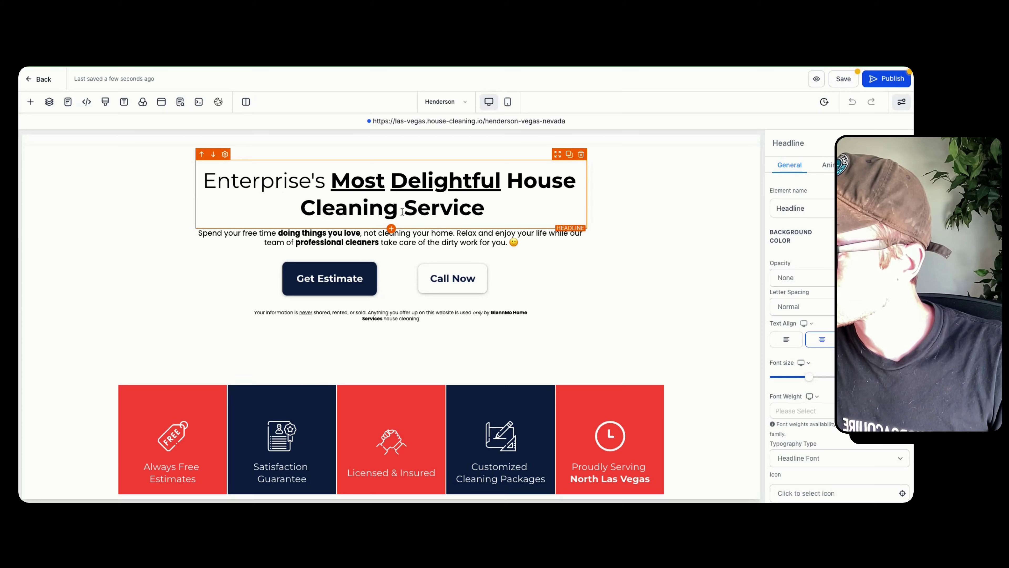
Step: Set the city under "Proudly Serving" in the feature tiles to Enterprise
scroll(579, 294, "down", 5)
left_click(649, 244)
left_click_drag(649, 244, 569, 243)
type("Enterprise")
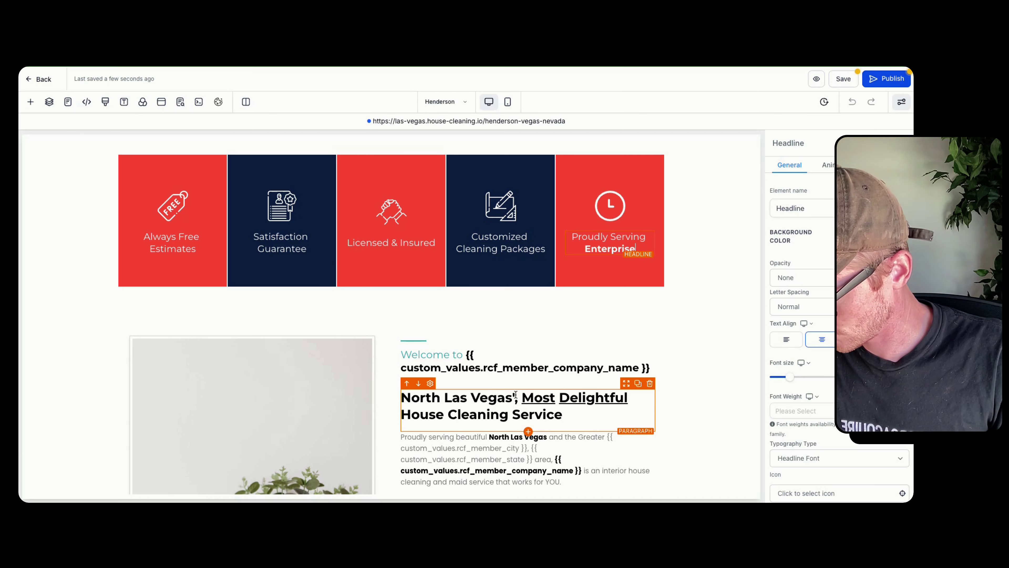
Step: Try to replace "North Las Vegas'" in the welcome section heading with the Enterprise city name
left_click_drag(515, 394, 405, 397)
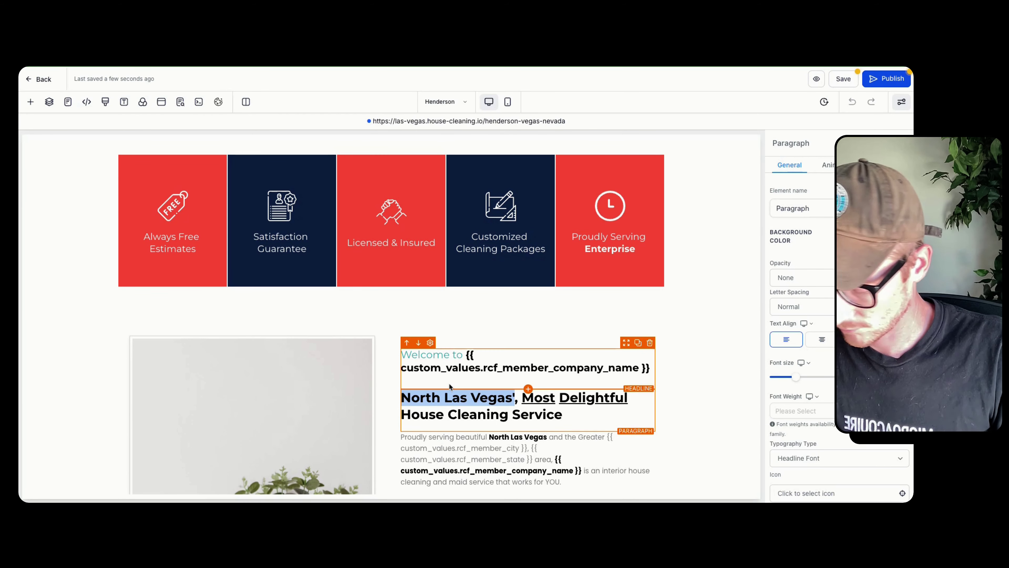
type("Ente")
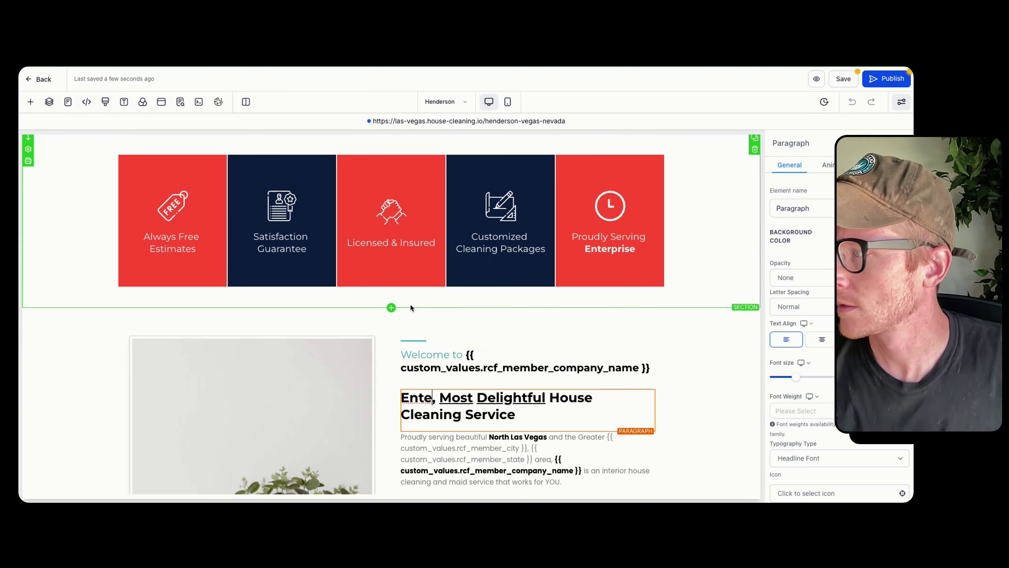
Step: Look through the page's headline and service areas text to check which city the page is for
scroll(412, 305, "up", 10)
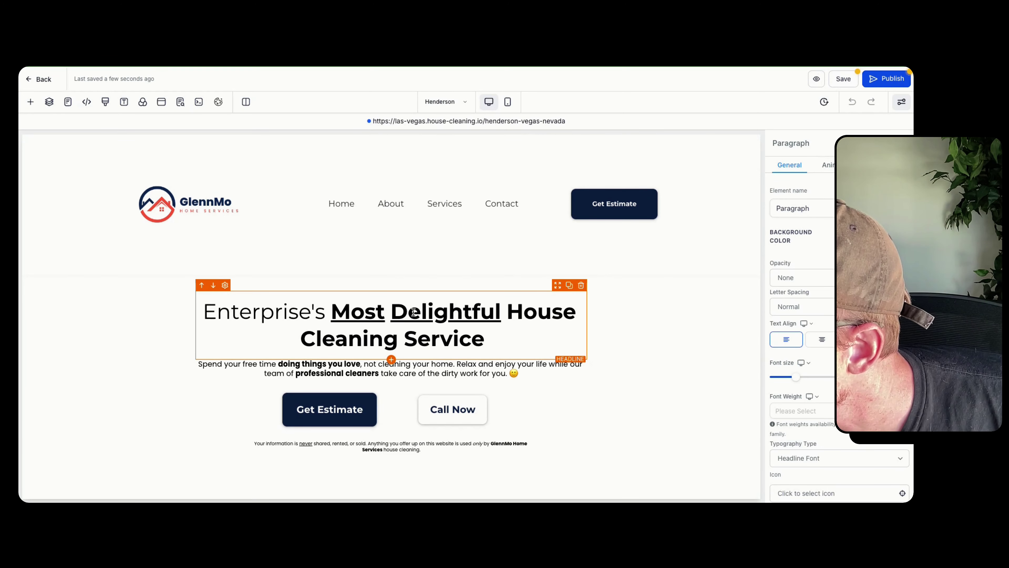
scroll(413, 311, "down", 20)
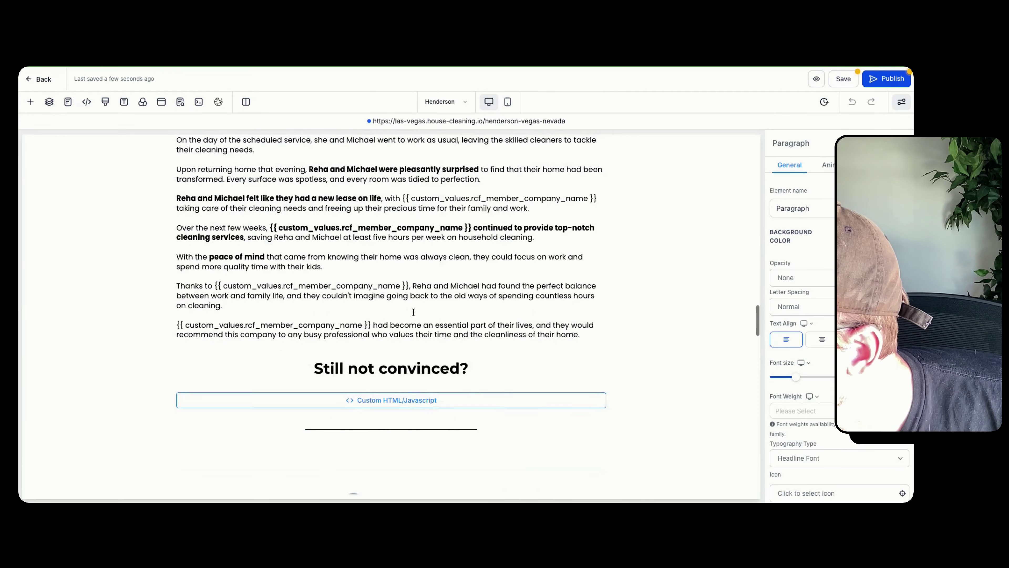
scroll(413, 312, "down", 8)
scroll(413, 311, "up", 5)
scroll(412, 314, "down", 5)
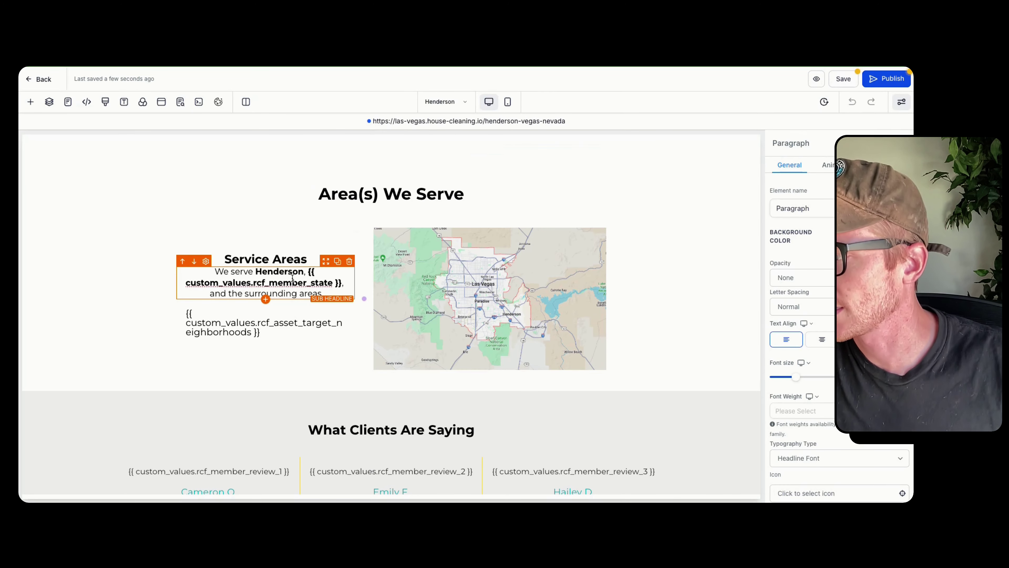
scroll(293, 278, "down", 1)
scroll(294, 279, "up", 10)
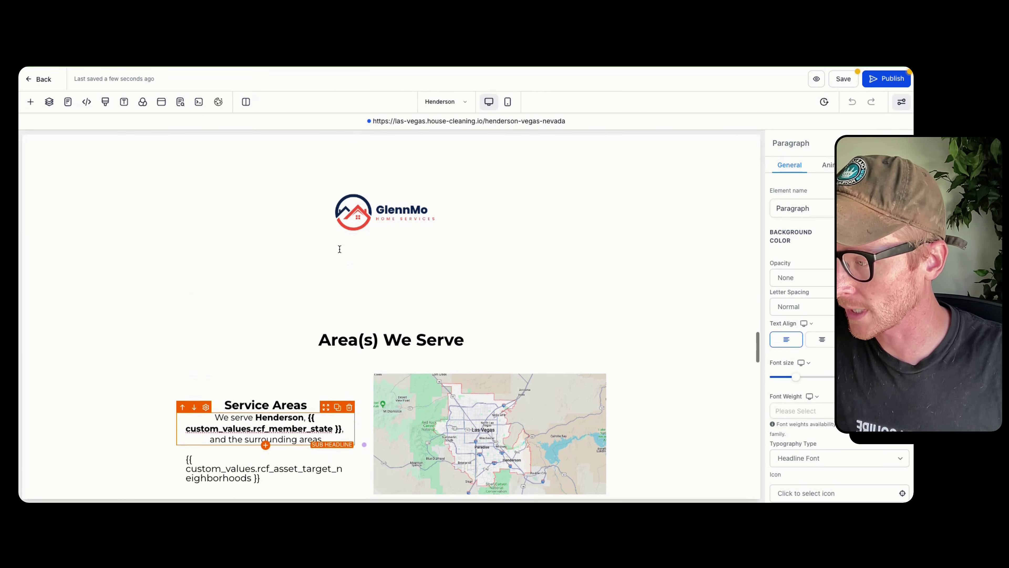
Step: Change the main headline's opening city name to "Henderson's"
scroll(344, 272, "up", 20)
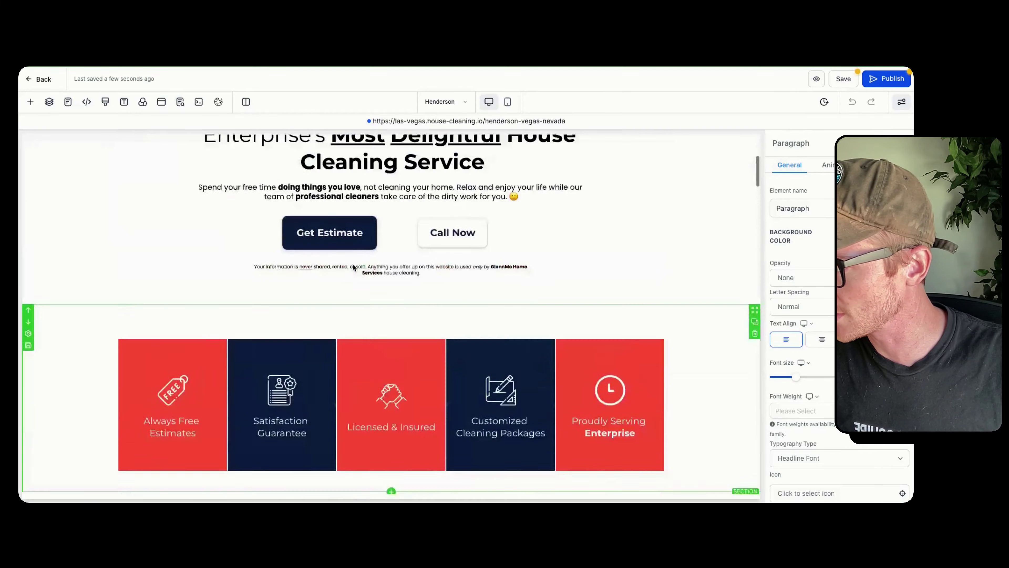
left_click(279, 357)
double_click(280, 356)
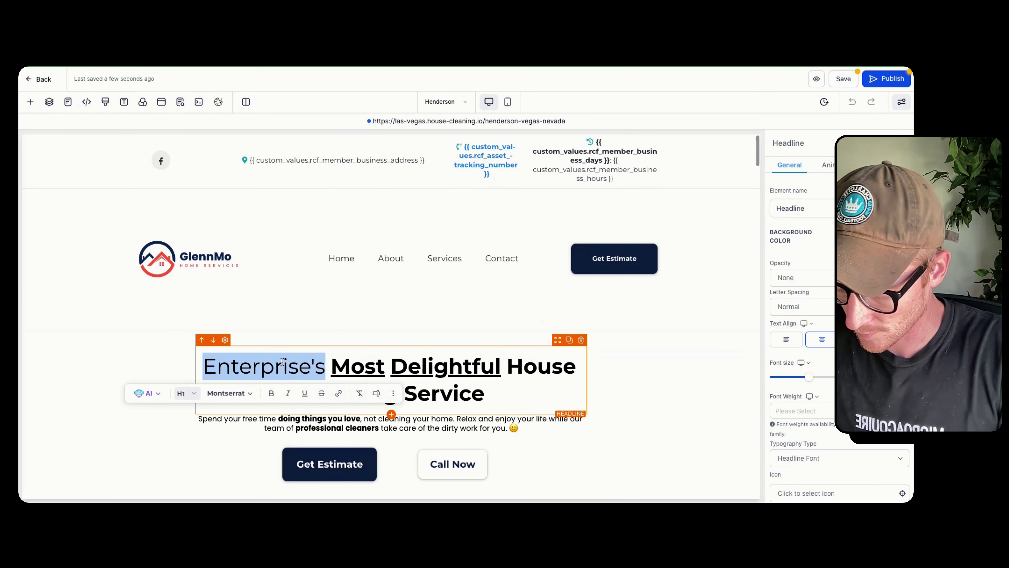
type("Hen")
type("derson's")
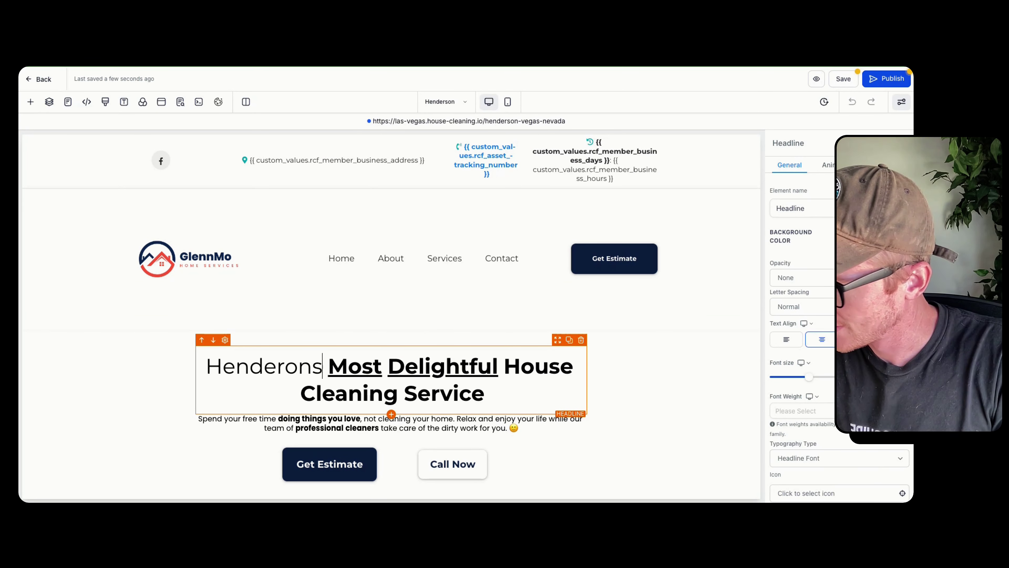
key("BackSpace")
key("BackSpace")
key("BackSpace")
key("BackSpace")
type("rson's")
Step: Set the city under "Proudly Serving" in the feature tiles to "Henderson's"
scroll(318, 347, "down", 10)
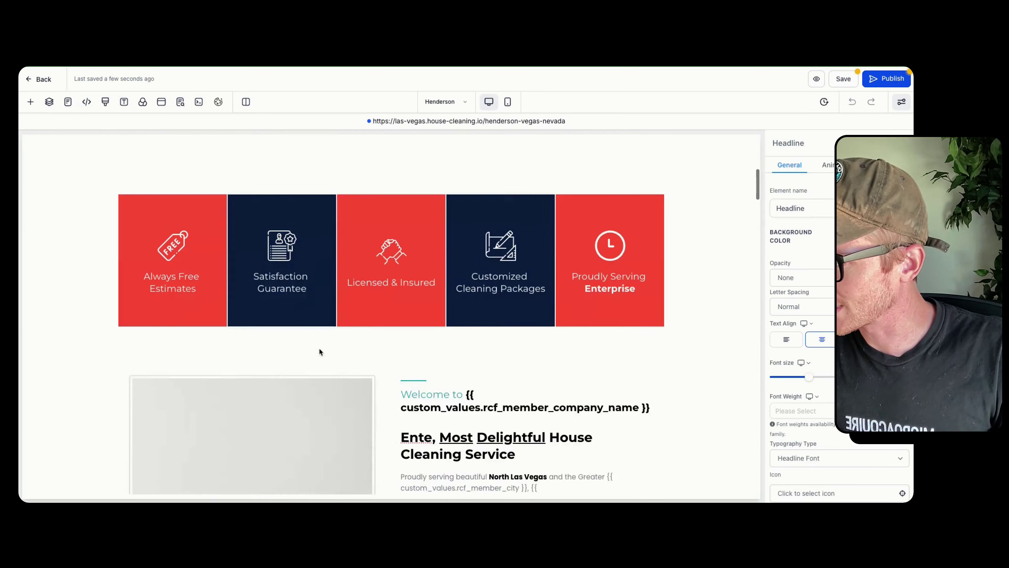
left_click(623, 202)
double_click(623, 203)
type("Hen")
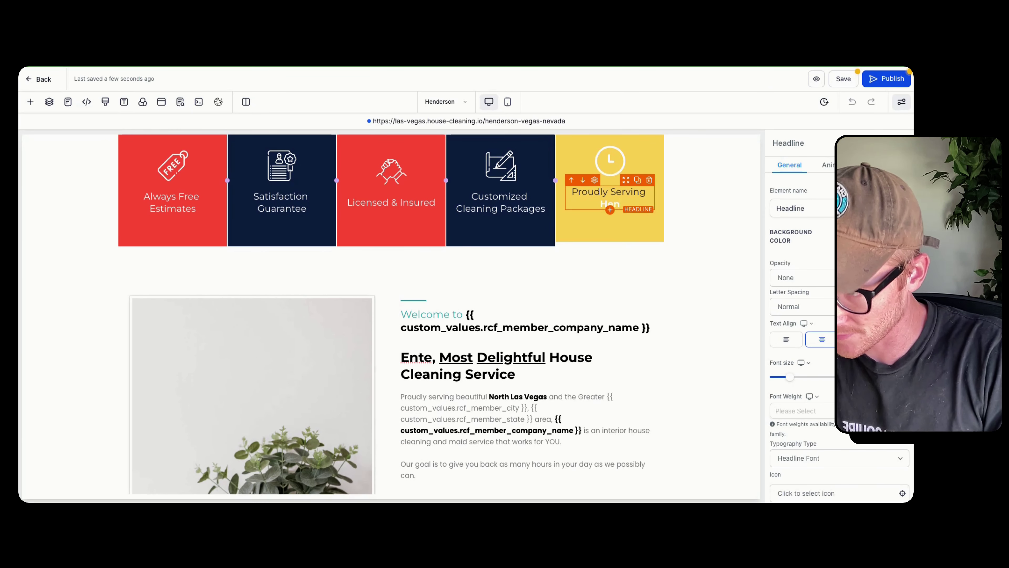
type("derson's")
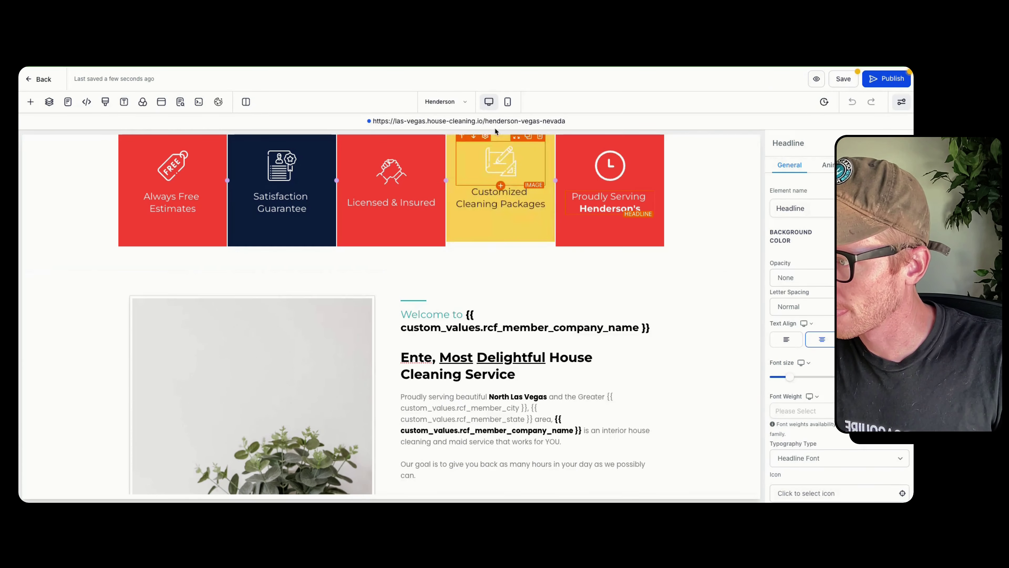
Step: Change the start of the welcome section heading to "Henderson, Nevada's" and remove the comma before "Most Delightful"
scroll(465, 311, "down", 1)
scroll(465, 312, "down", 2)
double_click(415, 263)
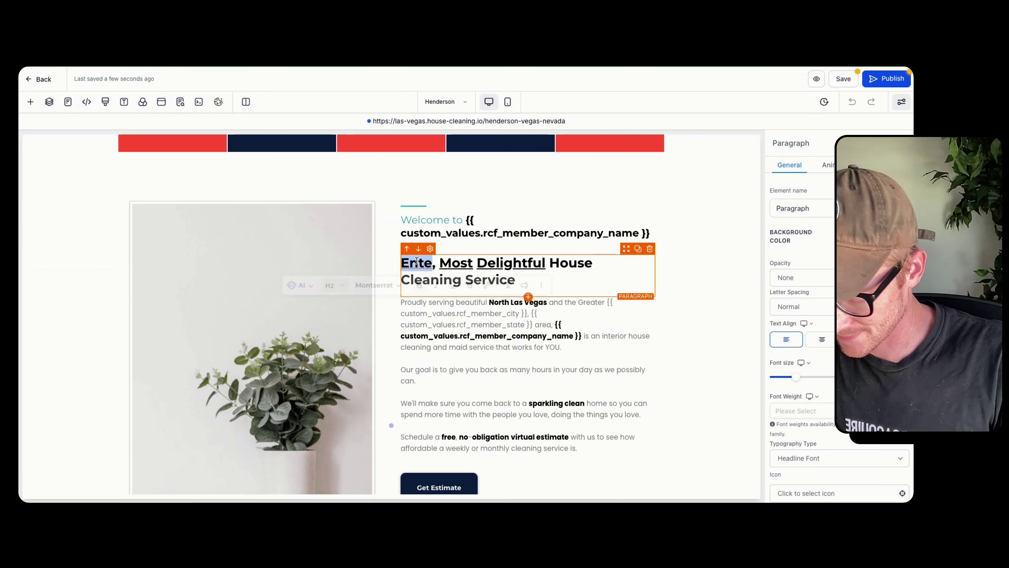
type("Henderson")
key("BackSpace")
key("BackSpace")
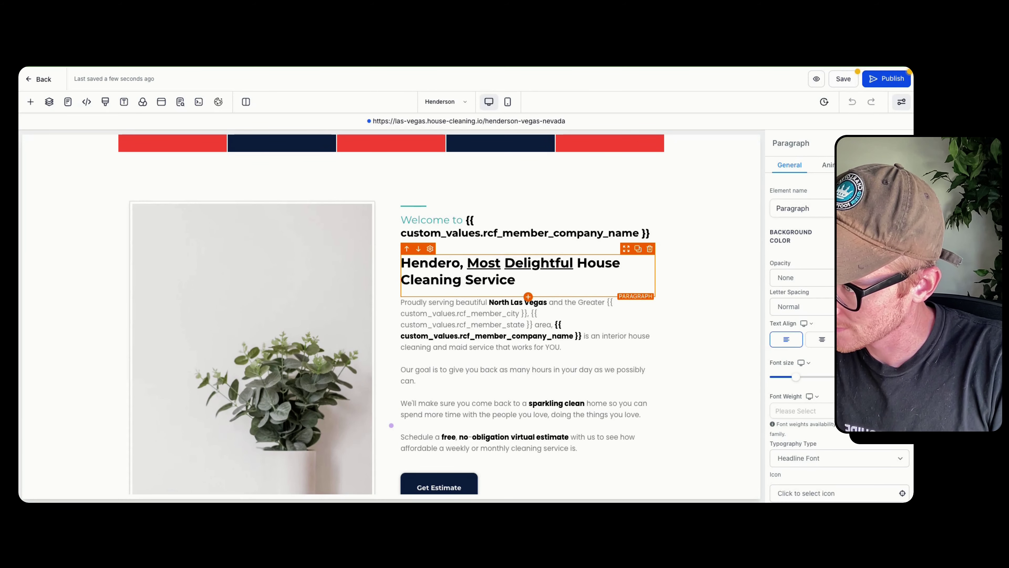
type("pm")
key("BackSpace")
key("BackSpace")
type("on")
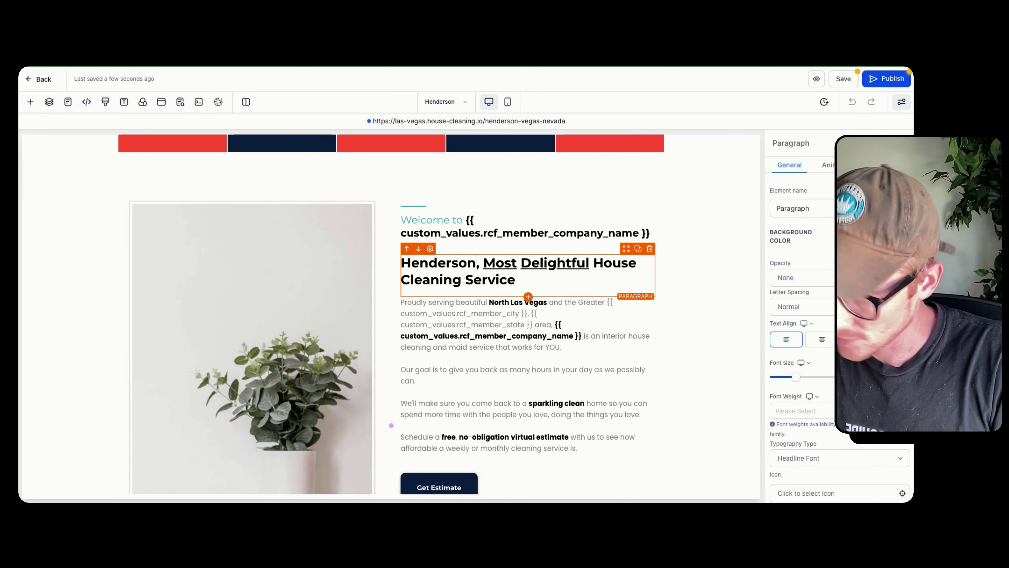
type(",")
key("BackSpace")
key("BackSpace")
type(", Nevad")
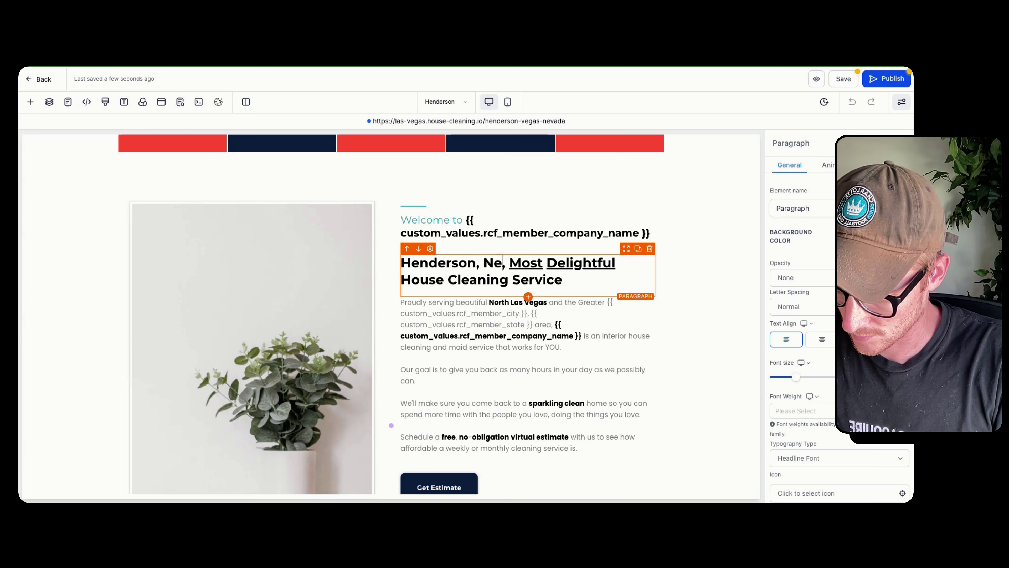
type("a's")
key("Delete")
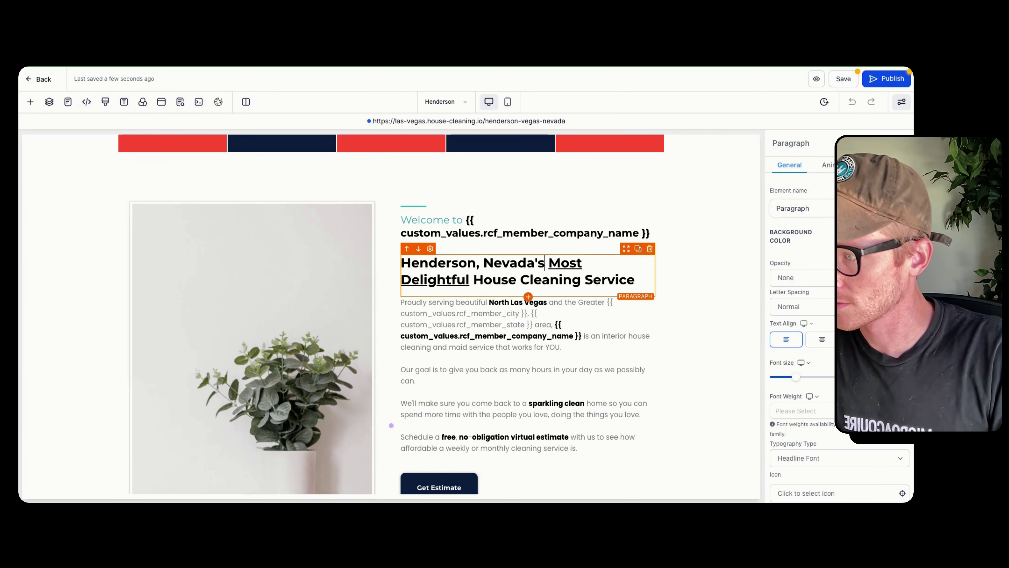
Step: Replace the bold city name after "Proudly serving beautiful" in the welcome paragraph with Henderson
scroll(550, 190, "down", 3)
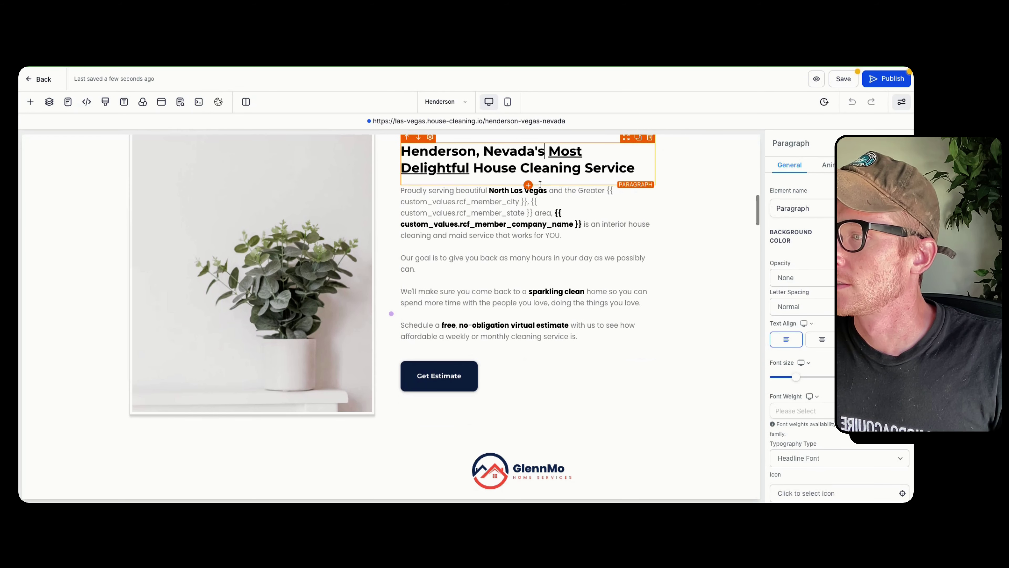
left_click_drag(489, 191, 549, 192)
type("Henderson")
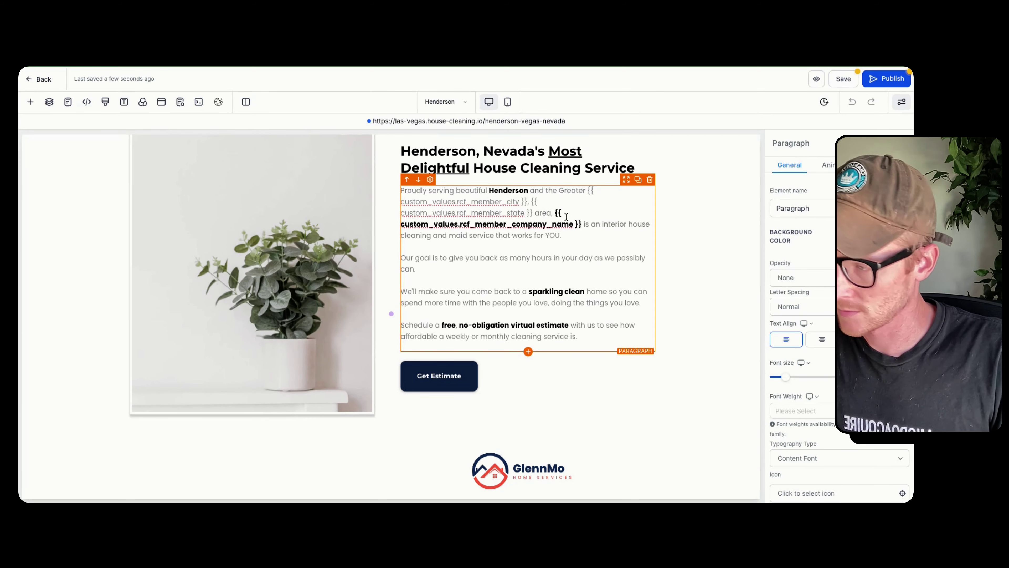
Step: Change the city in the welcome section plant image's SEO alt text to Henderson, before "NV"
scroll(566, 217, "down", 7)
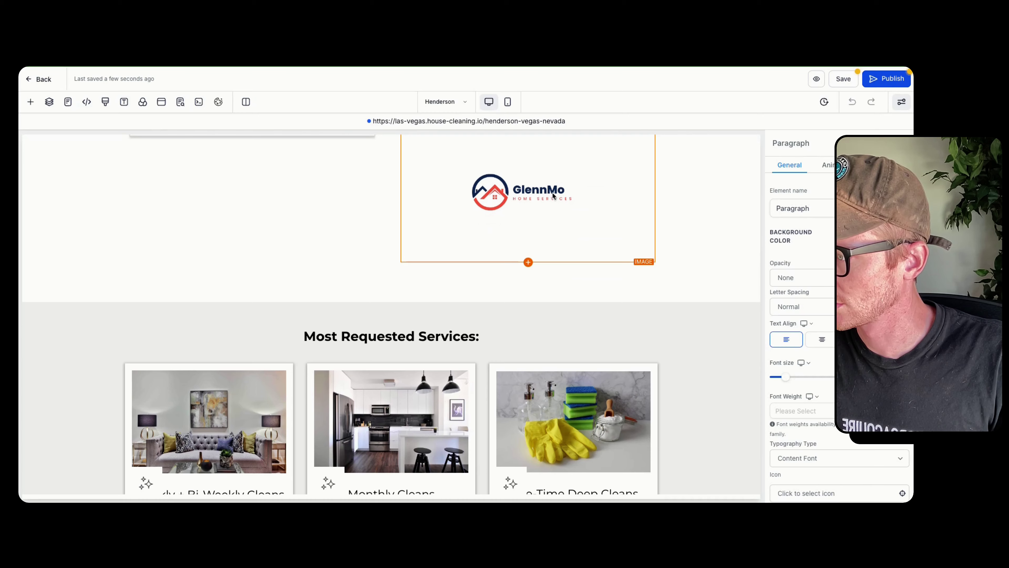
left_click(548, 195)
scroll(500, 198, "up", 7)
scroll(810, 392, "down", 4)
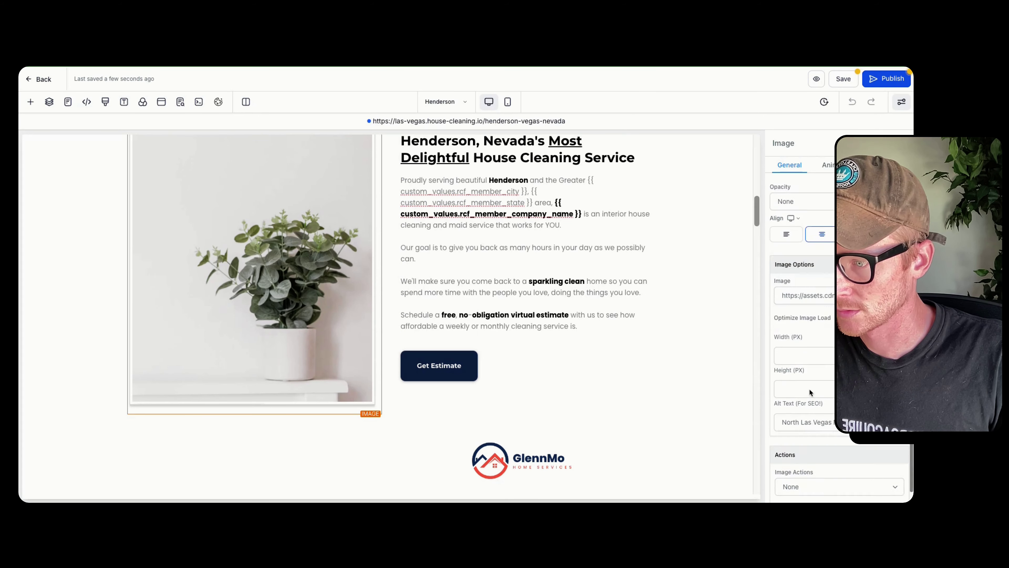
scroll(810, 392, "down", 1)
left_click(831, 393)
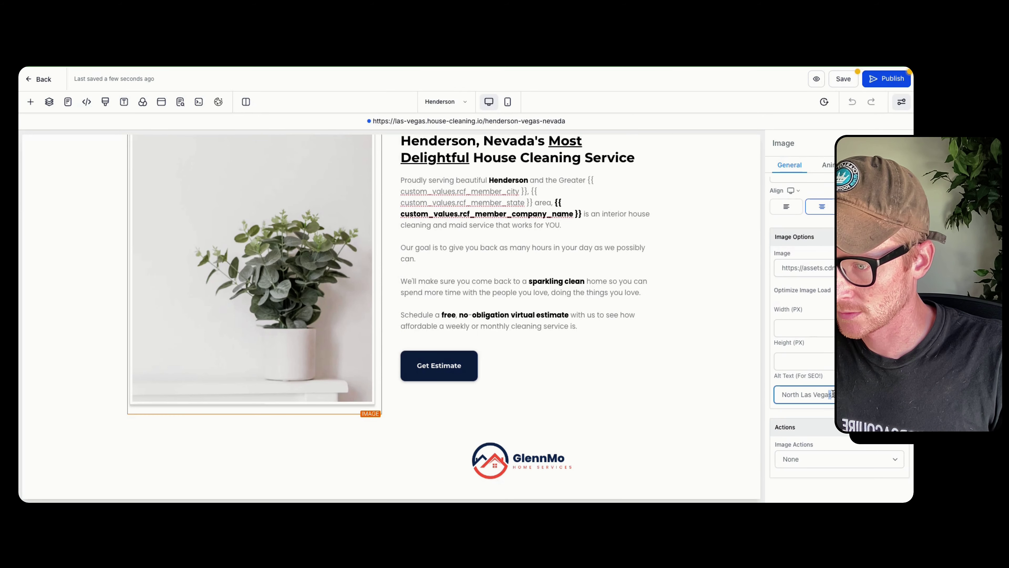
key("ctrl+a")
key("ctrl+v")
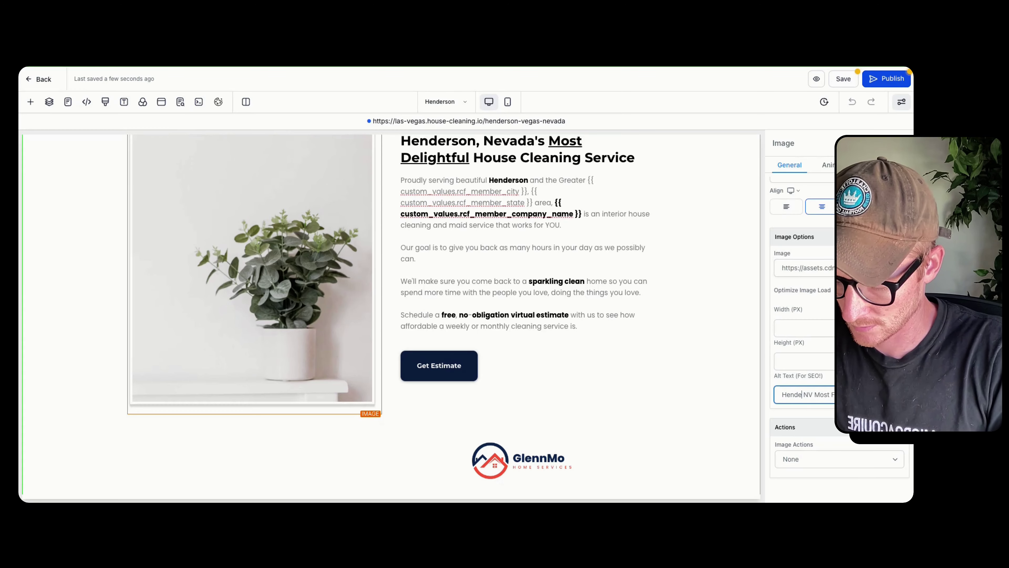
Step: Change the location after "Services In" in the service area map's SEO alt text to "Henderson NV"
scroll(548, 226, "up", 10)
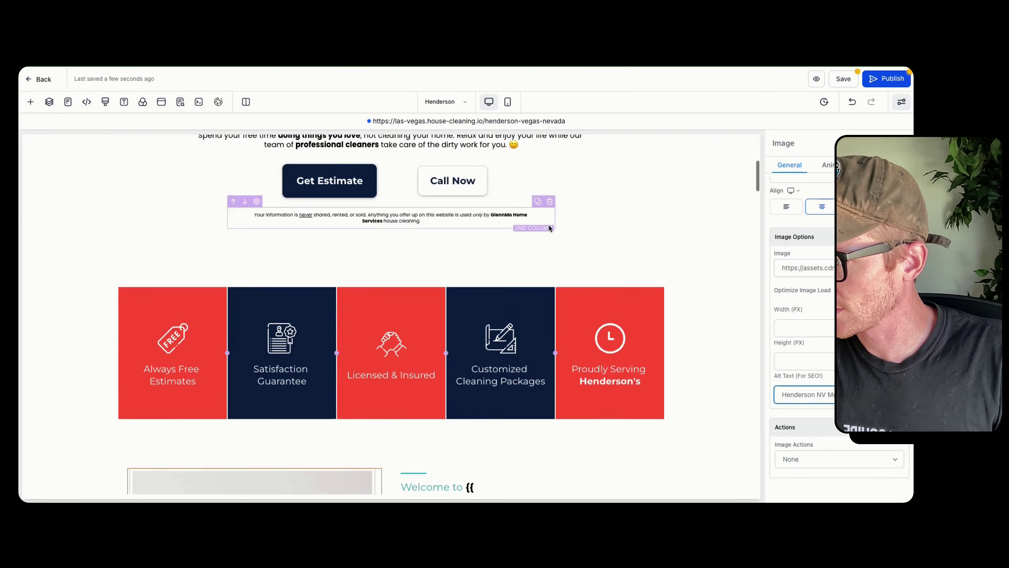
scroll(546, 239, "down", 15)
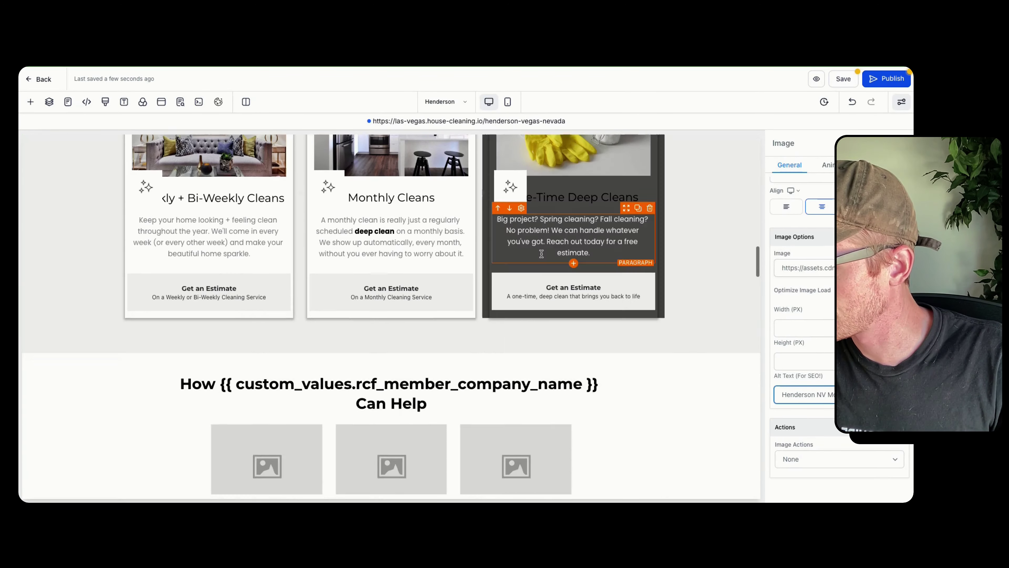
scroll(539, 258, "down", 3)
scroll(537, 255, "down", 5)
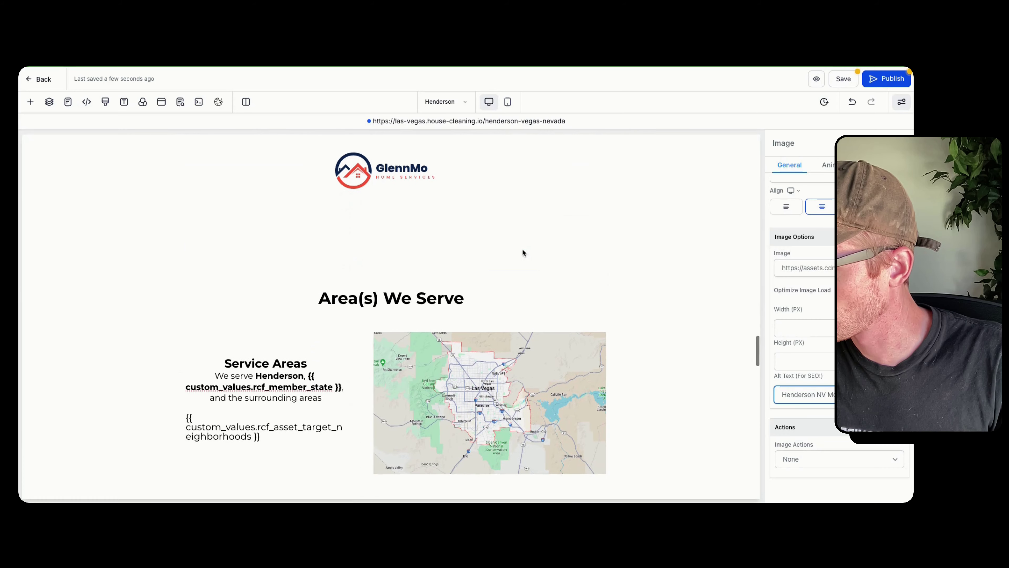
left_click(479, 366)
scroll(479, 365, "down", 2)
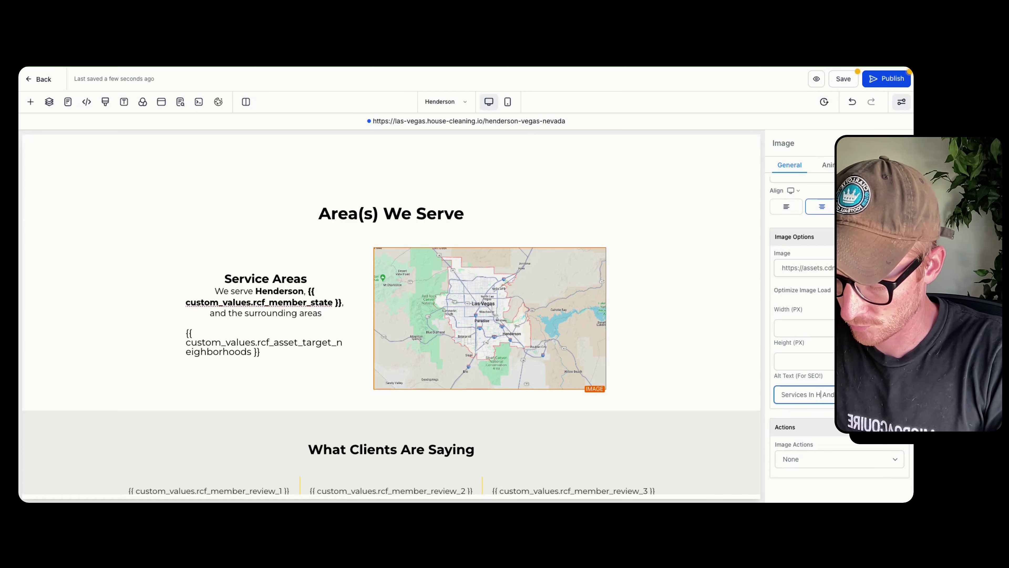
type("He")
key("BackSpace")
key("BackSpace")
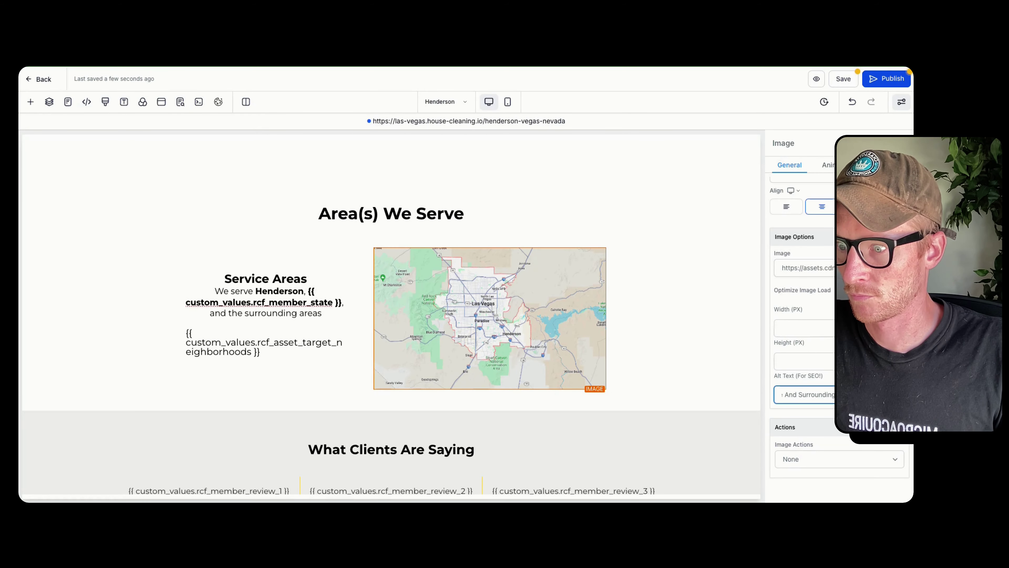
type("nderson")
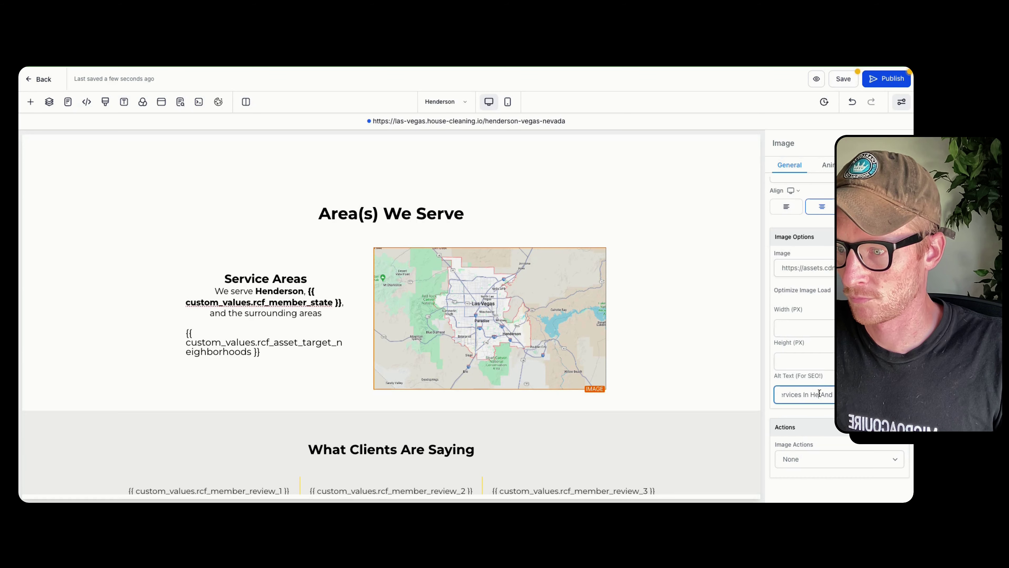
key("End")
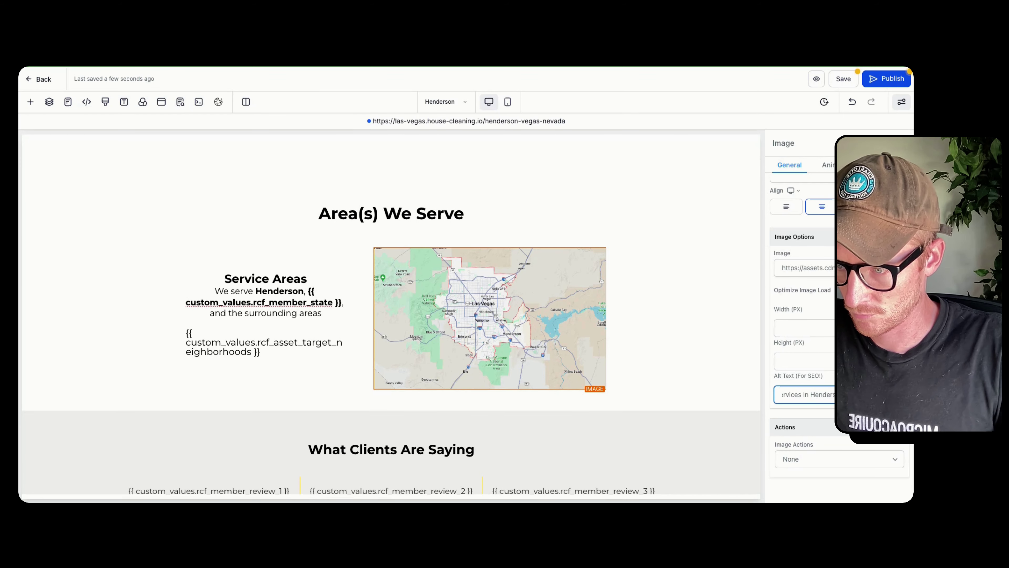
key("BackSpace")
key("BackSpace")
key("BackSpace")
key("BackSpace")
key("BackSpace")
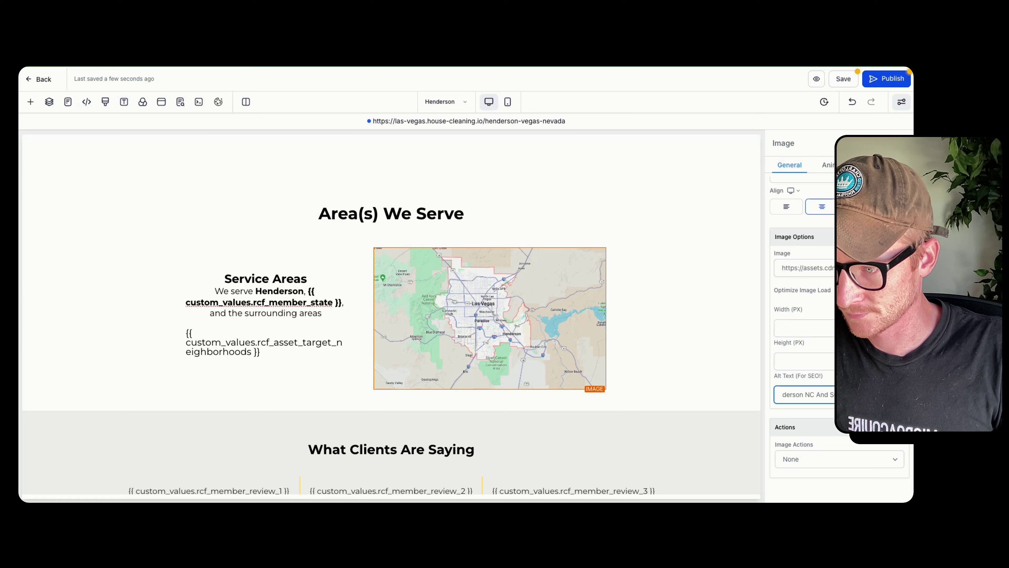
left_click(833, 439)
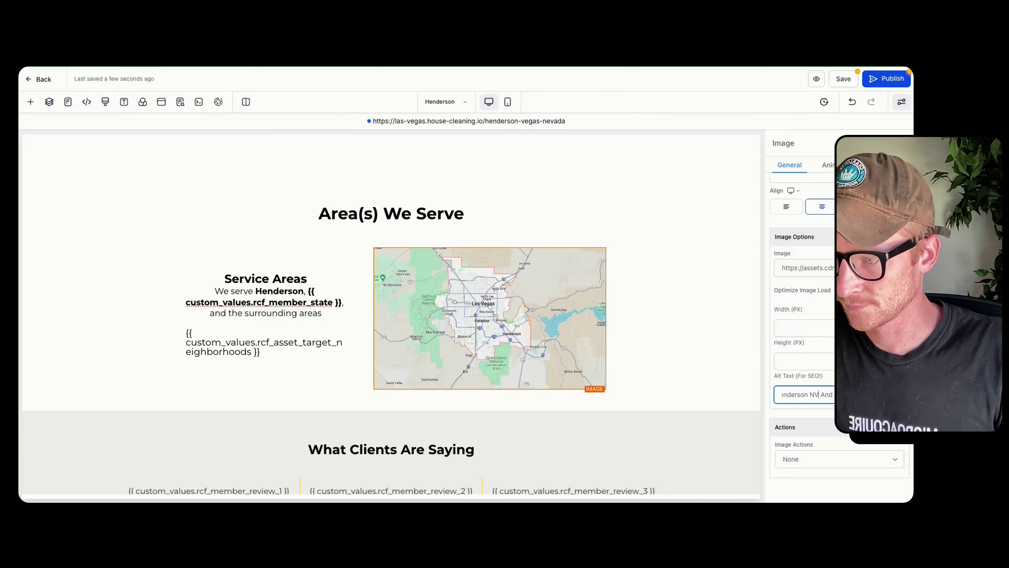
Step: Set the service area map's image action to Open popup and publish the page
left_click(811, 458)
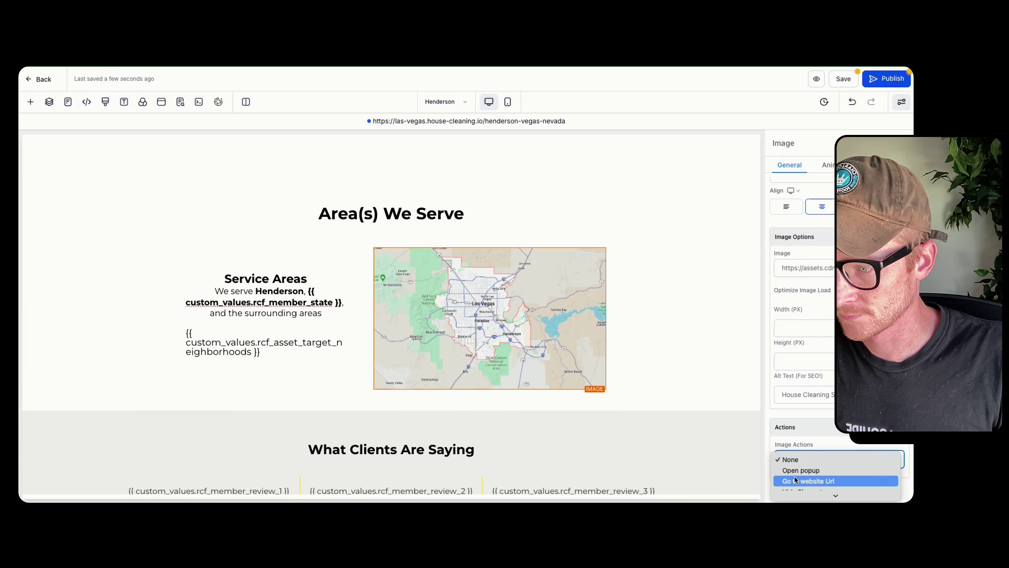
left_click(807, 470)
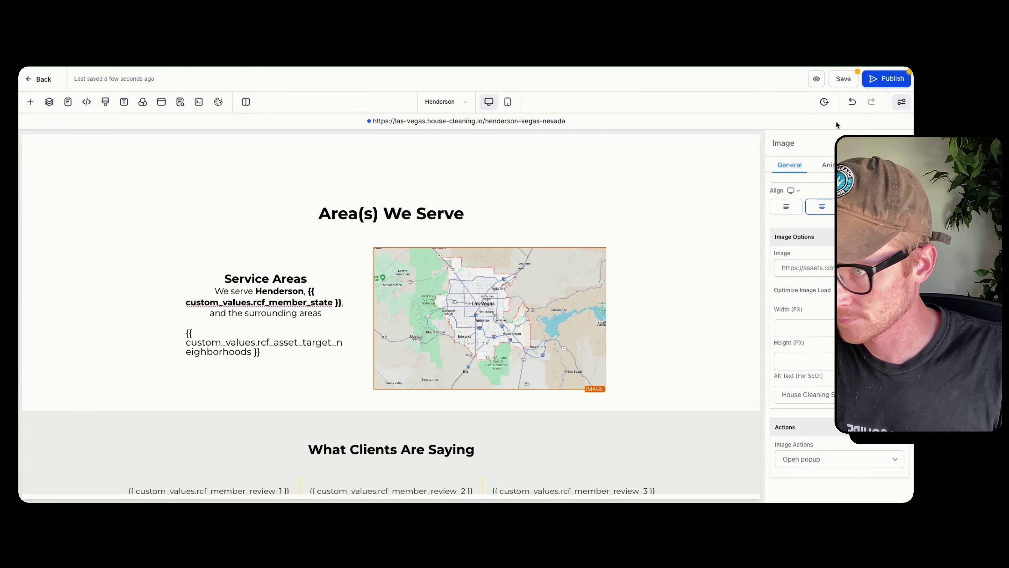
left_click(887, 79)
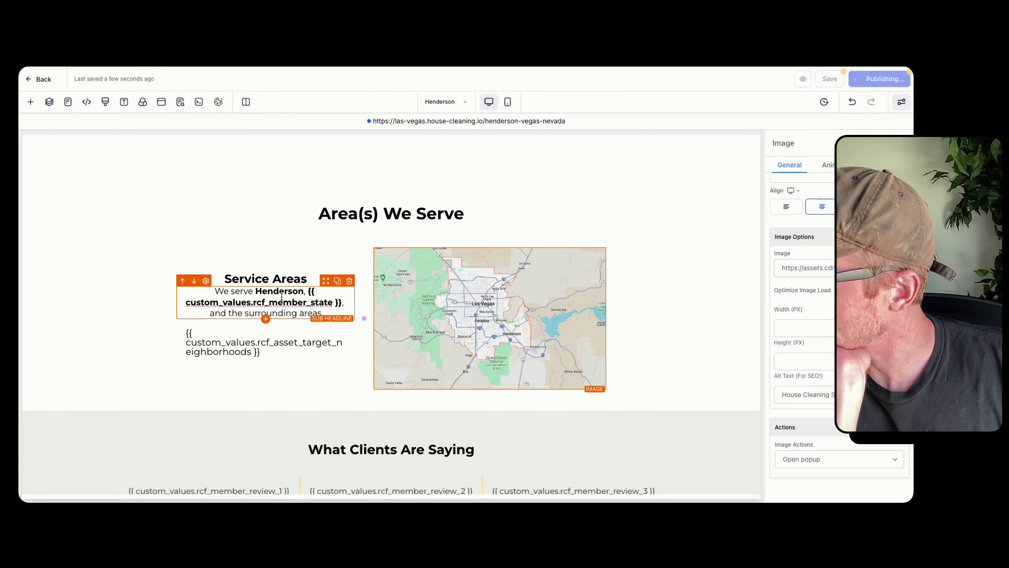
Step: Check the link on the Henderson entry in the footer's list of service areas
scroll(277, 326, "down", 15)
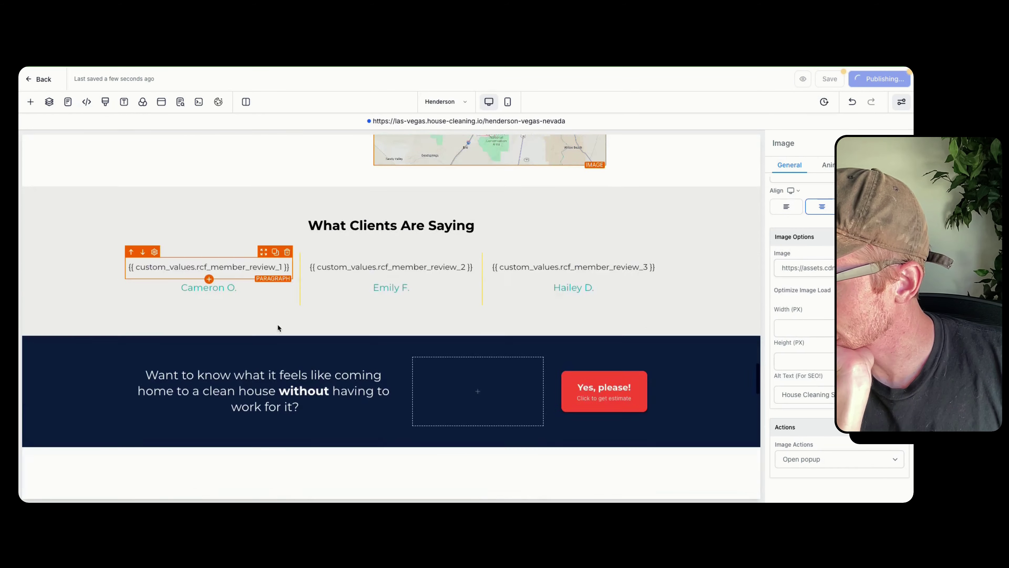
scroll(278, 326, "down", 5)
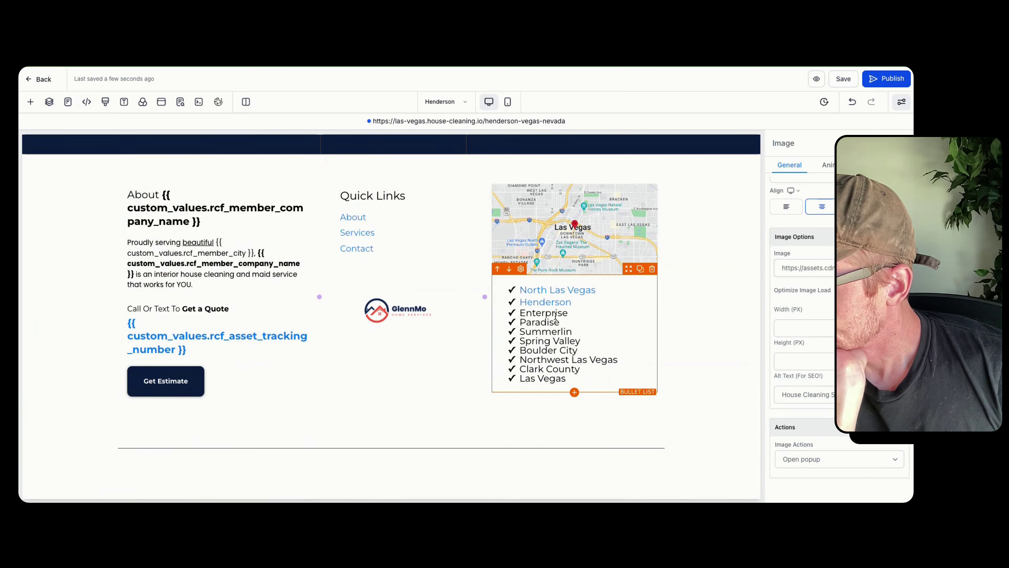
left_click(555, 305)
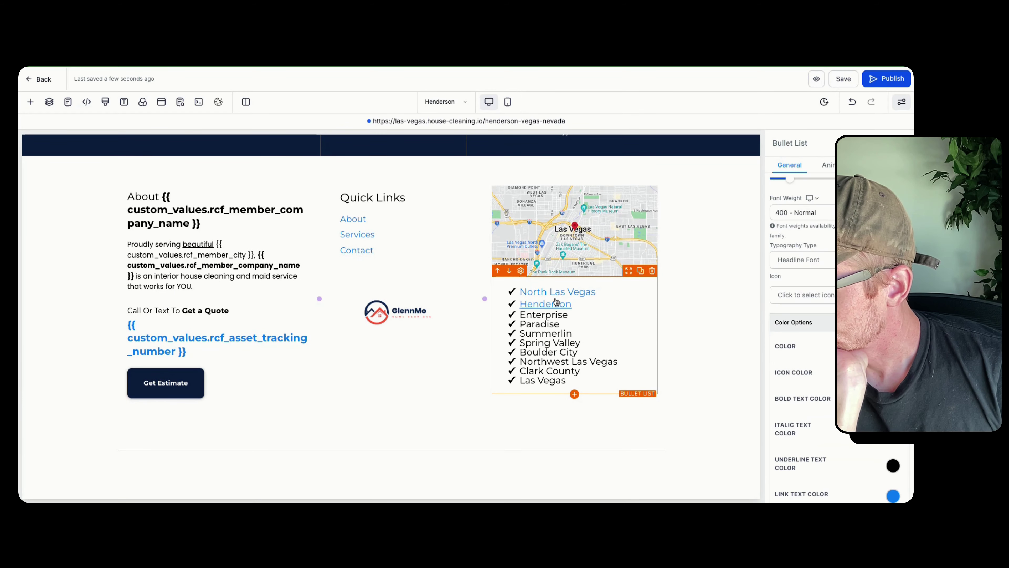
double_click(547, 304)
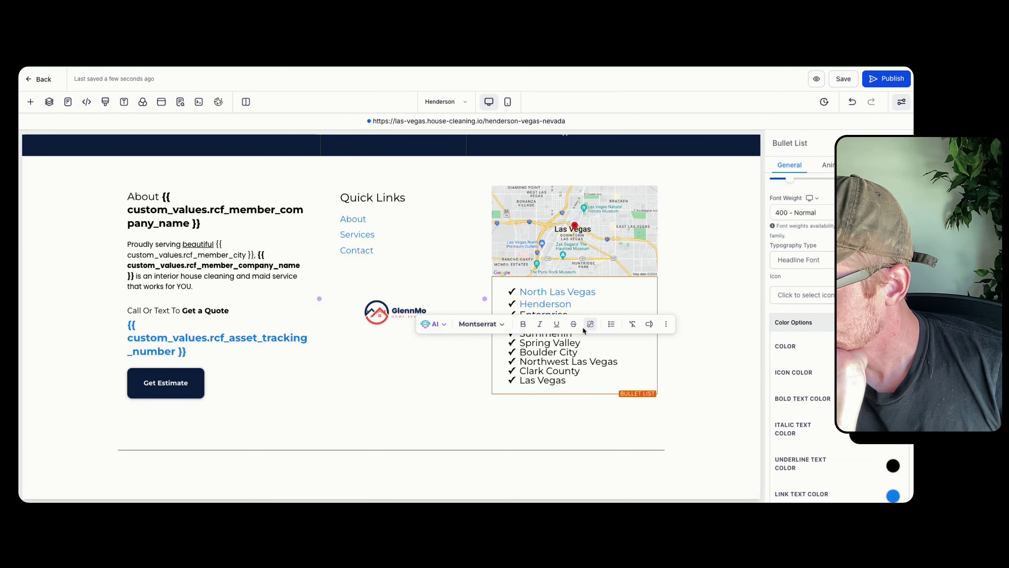
key("ctrl+k")
left_click(409, 393)
scroll(417, 373, "up", 20)
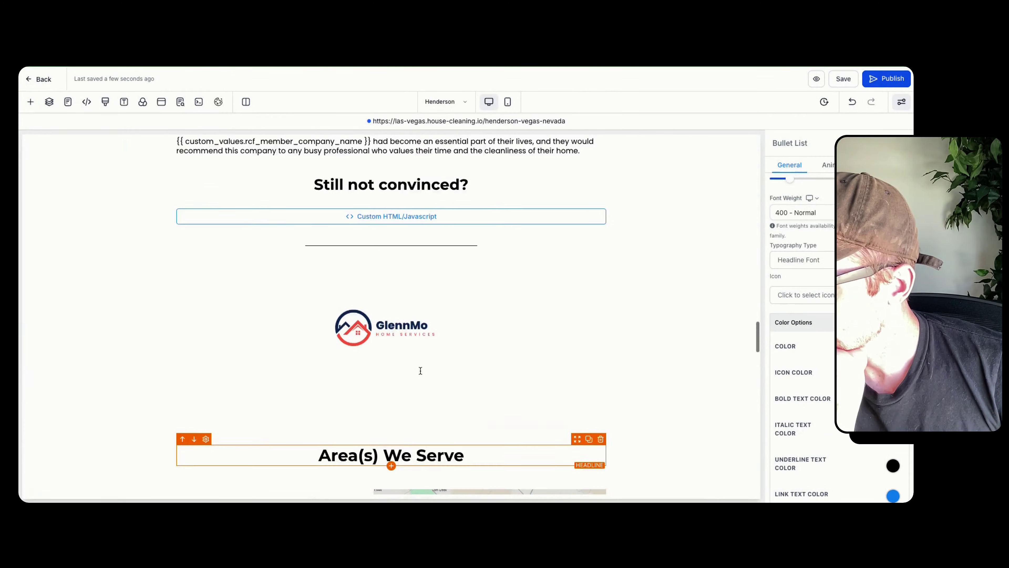
scroll(421, 371, "down", 5)
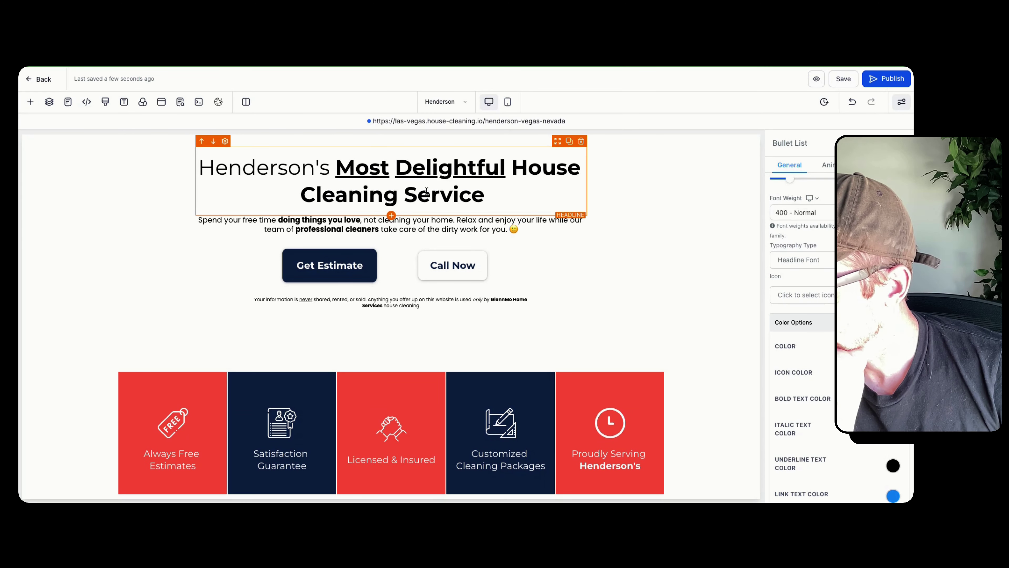
Step: Change the hero headline's opening to "Henderson, Nevada's" before "Most Delightful"
left_click(327, 166)
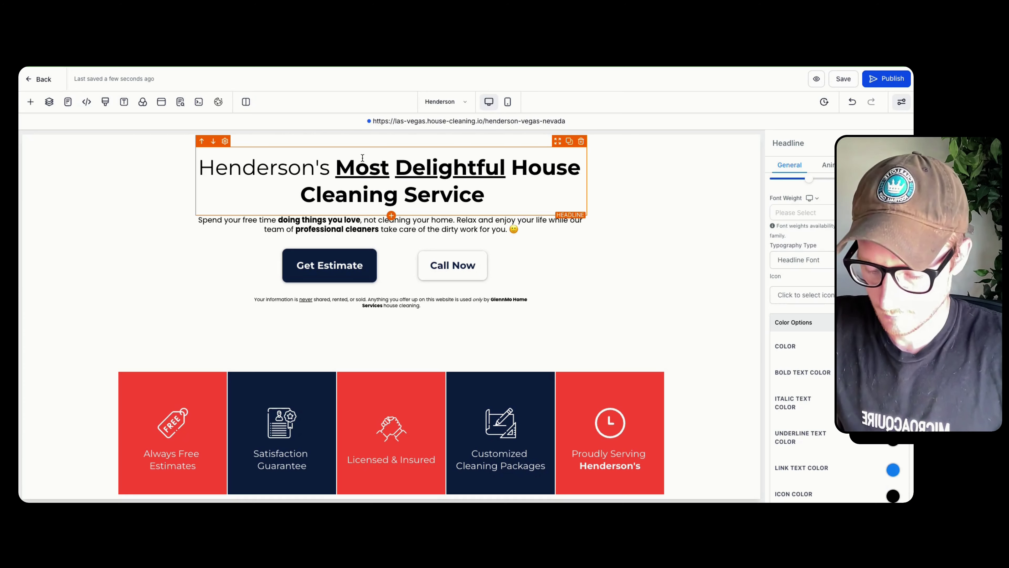
key("BackSpace")
key("BackSpace")
type(", Nevada's")
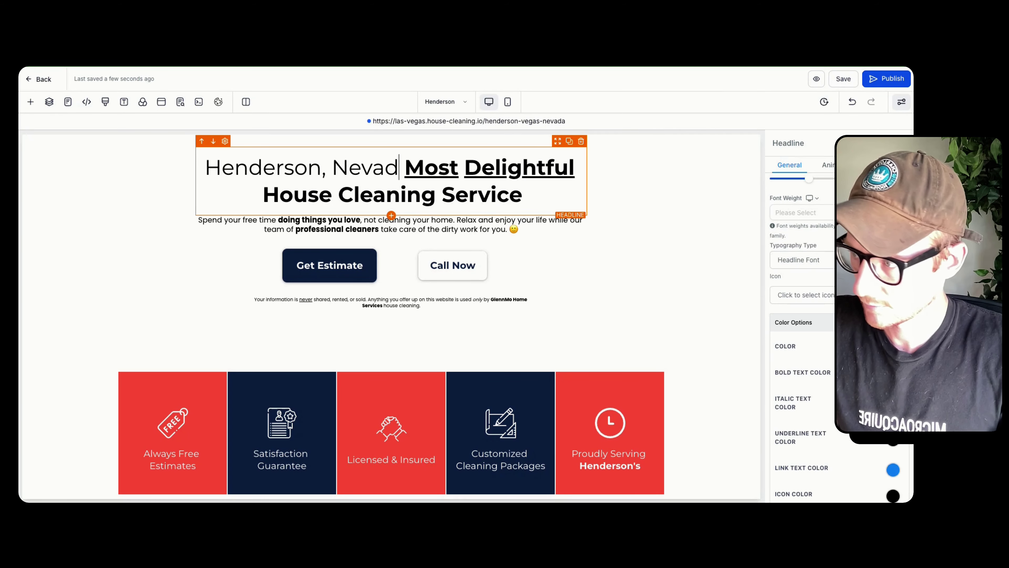
scroll(676, 218, "up", 2)
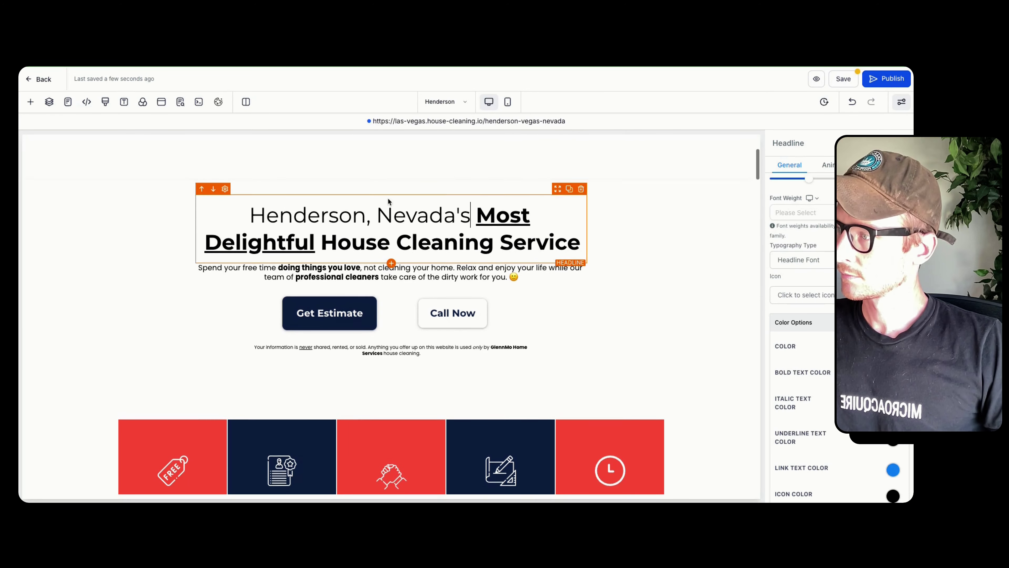
Step: Review the Henderson page's welcome section, its plant image's SEO alt text and the page's web address
scroll(676, 218, "down", 5)
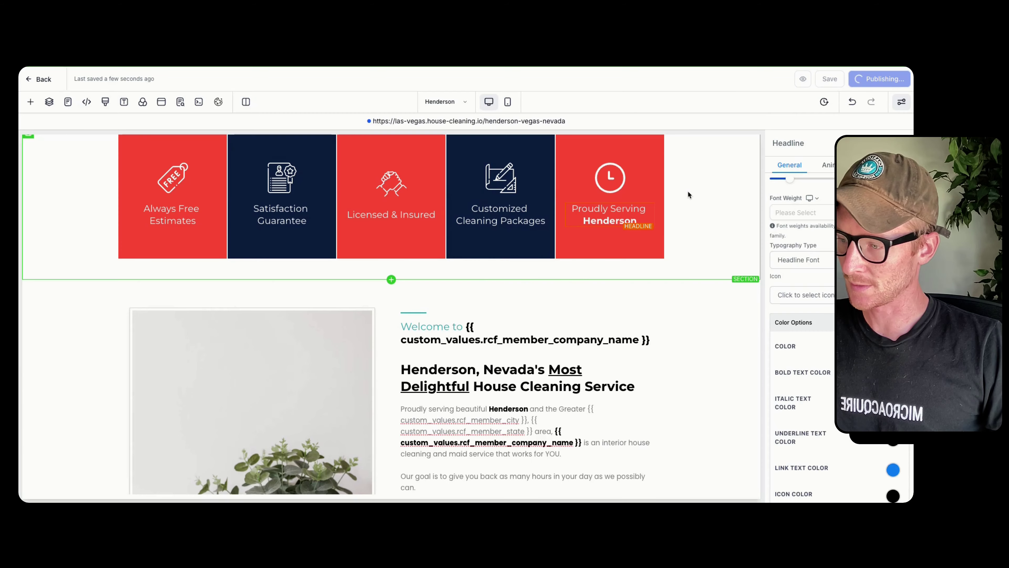
scroll(689, 195, "down", 3)
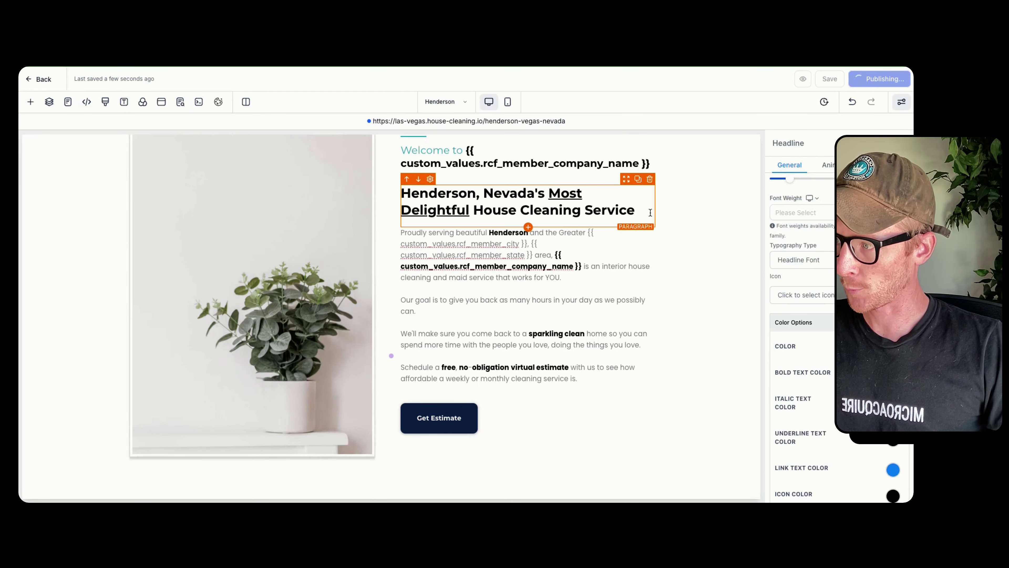
left_click(263, 289)
scroll(268, 289, "up", 5)
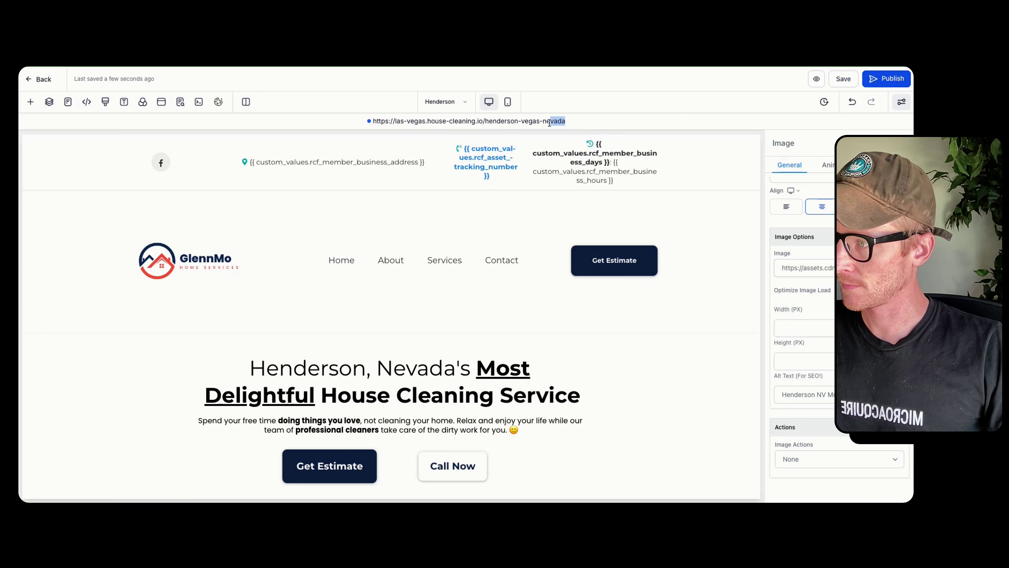
left_click_drag(550, 124, 386, 120)
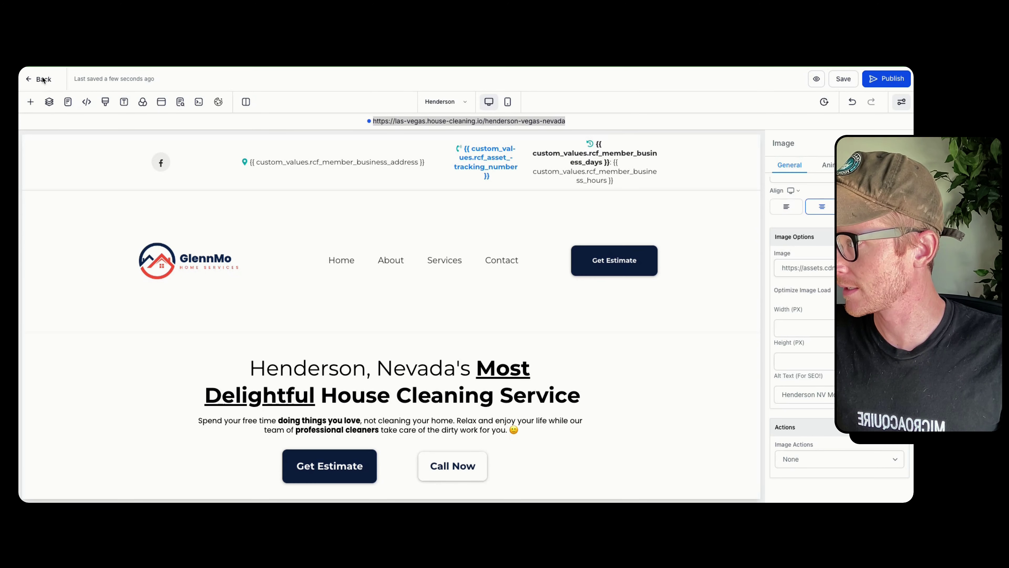
Step: Return to the website's page list and open the Enterprise page for editing
left_click(64, 81)
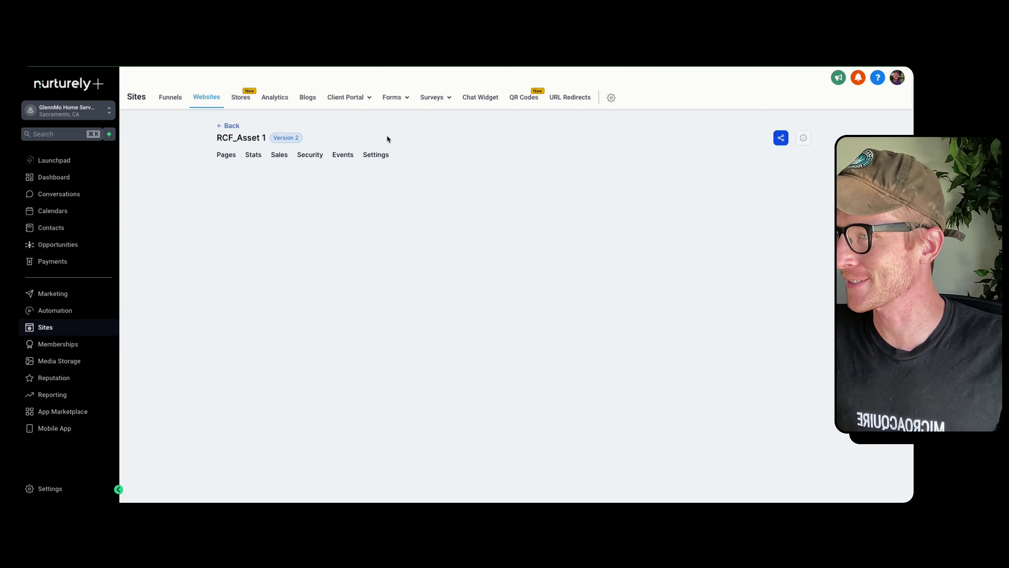
left_click(846, 118)
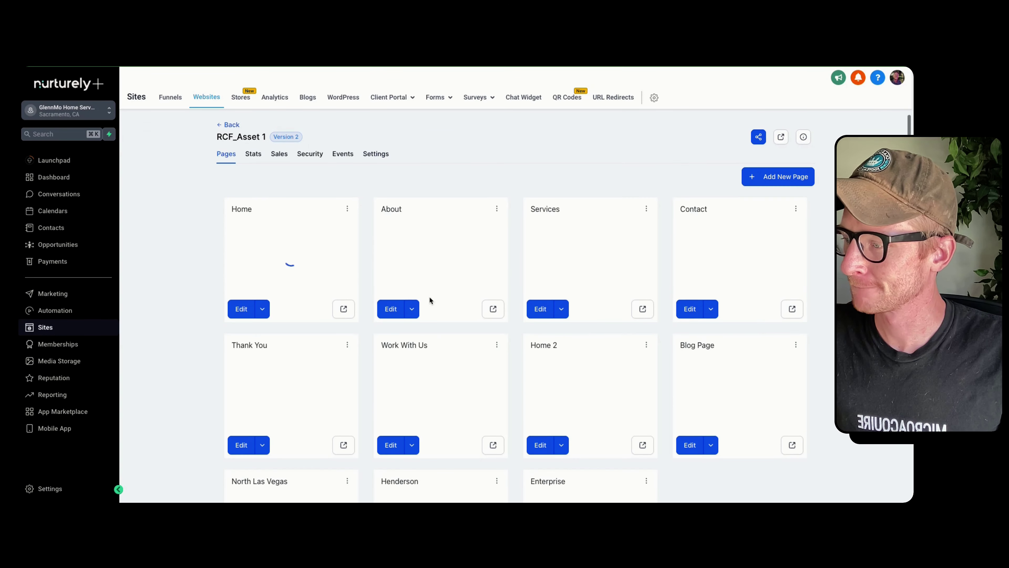
scroll(572, 402, "down", 3)
left_click(541, 460)
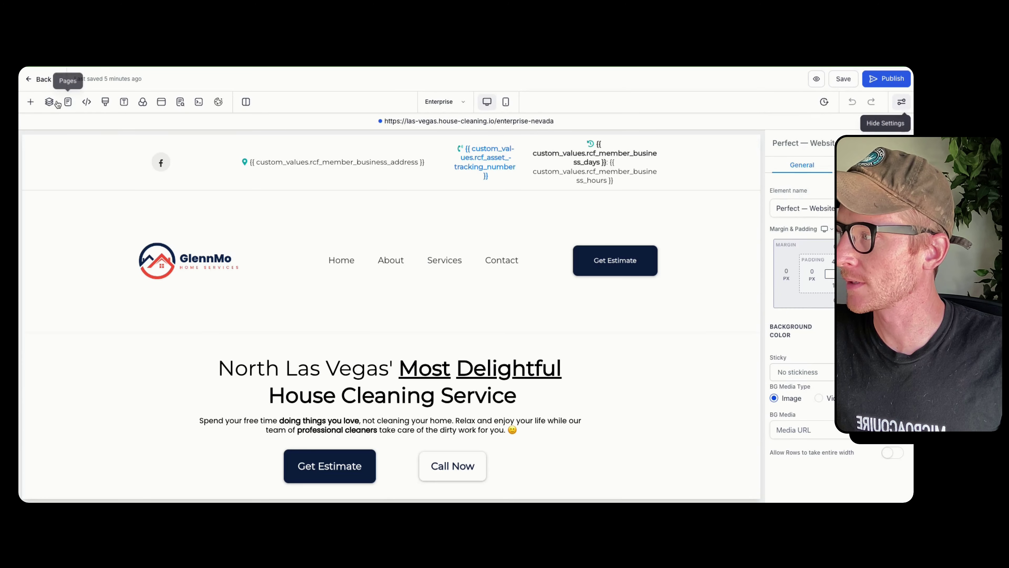
Step: Switch back to the Henderson page and replace Enterprise in its SEO title with "Henderson, Nevada"
left_click(68, 102)
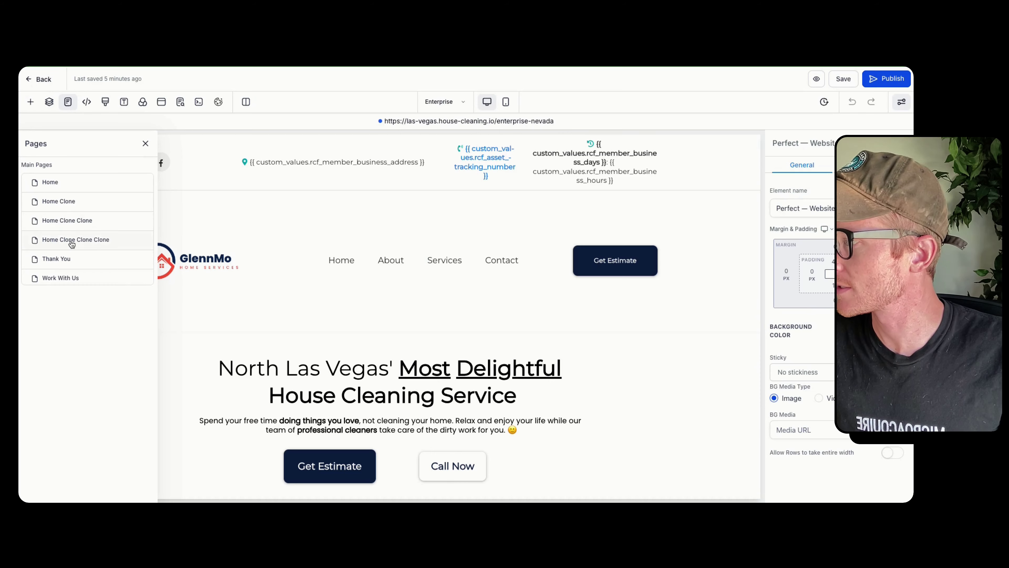
left_click(64, 259)
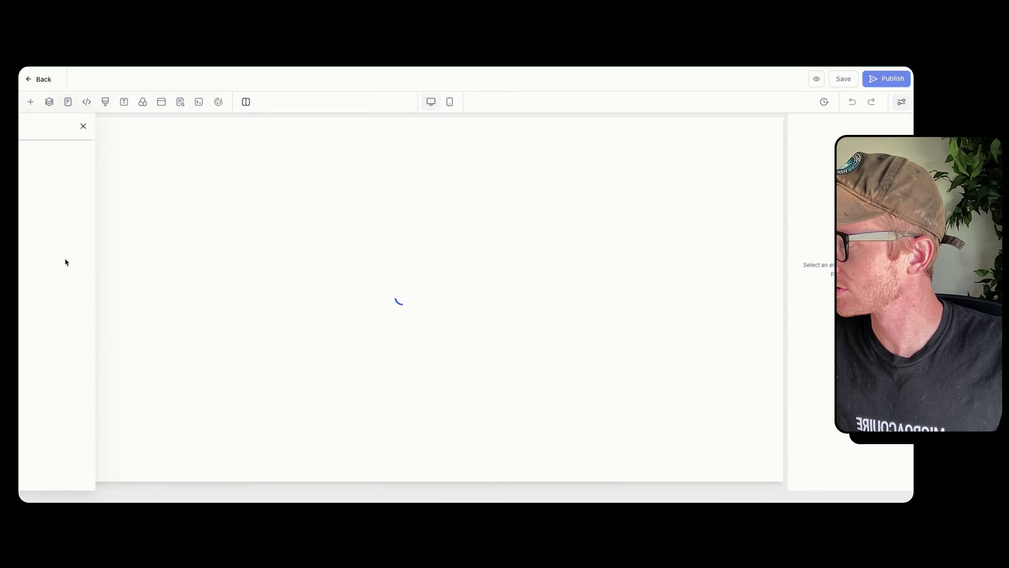
left_click(181, 101)
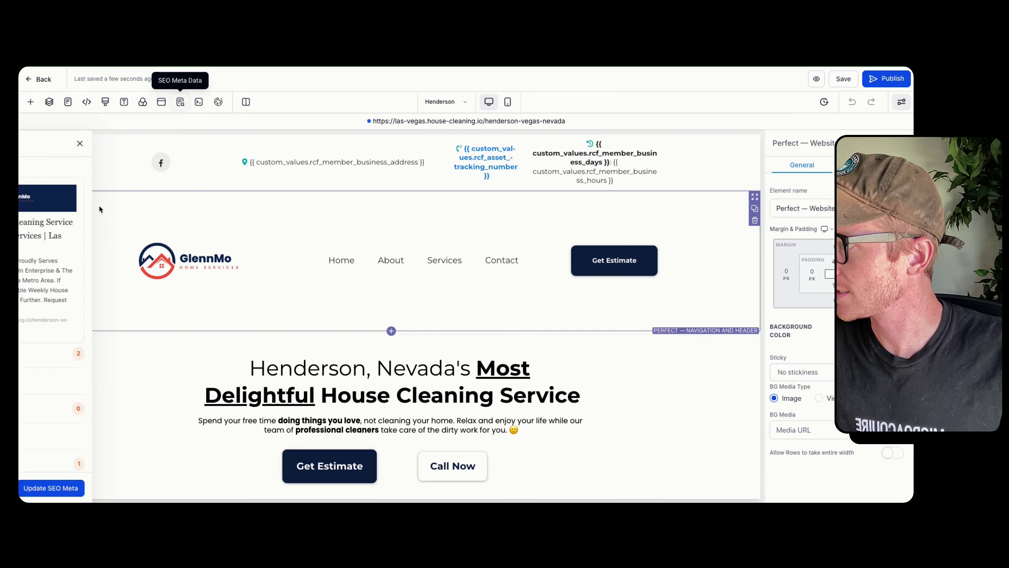
scroll(56, 306, "down", 1)
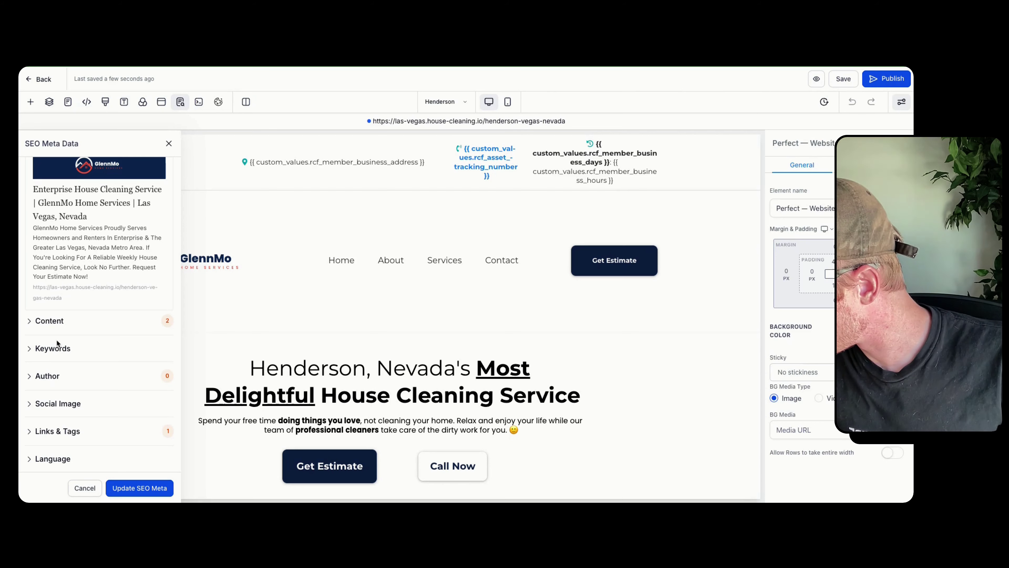
left_click(54, 328)
type("Hender")
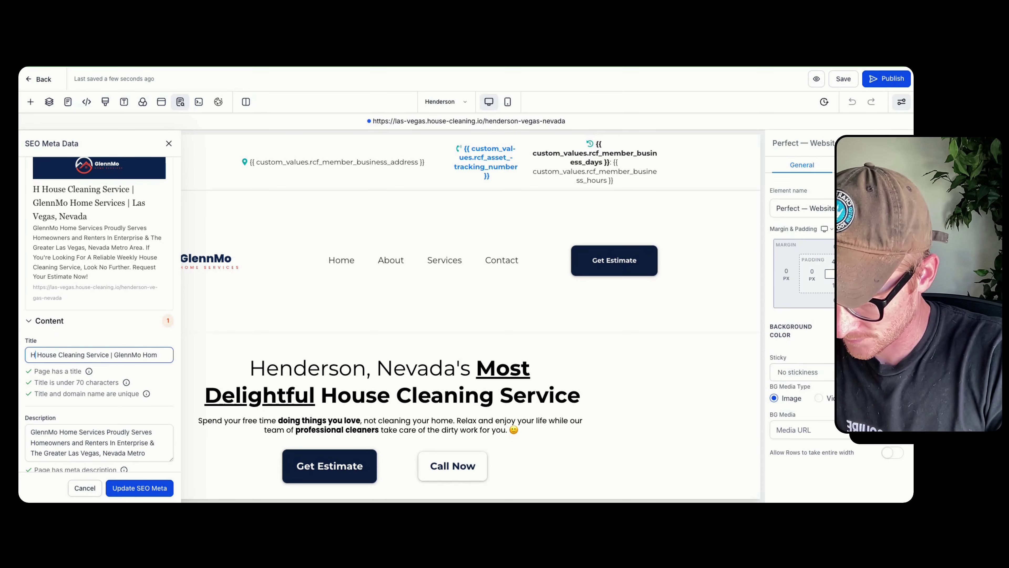
type("son, Nevada")
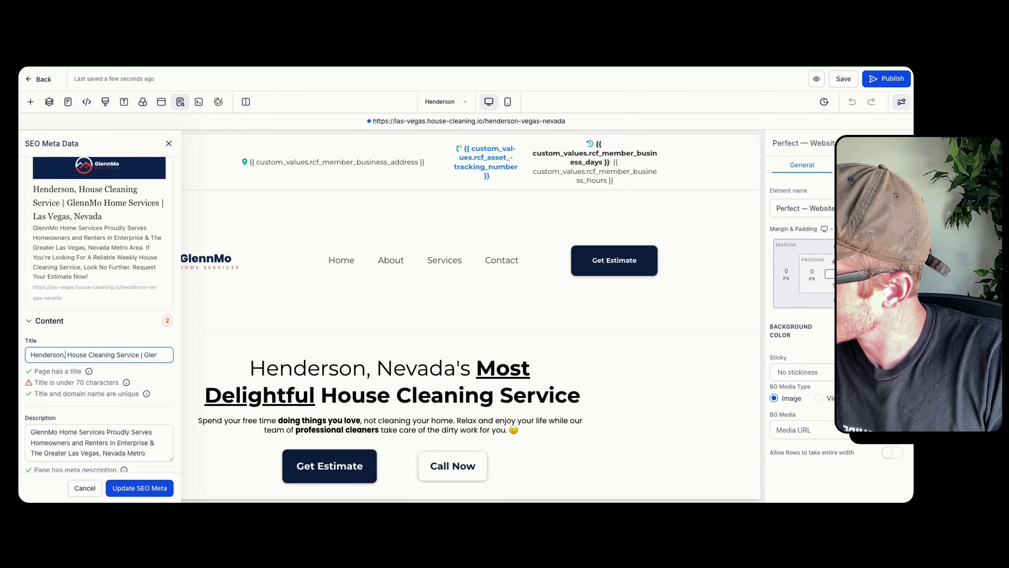
left_click(157, 355)
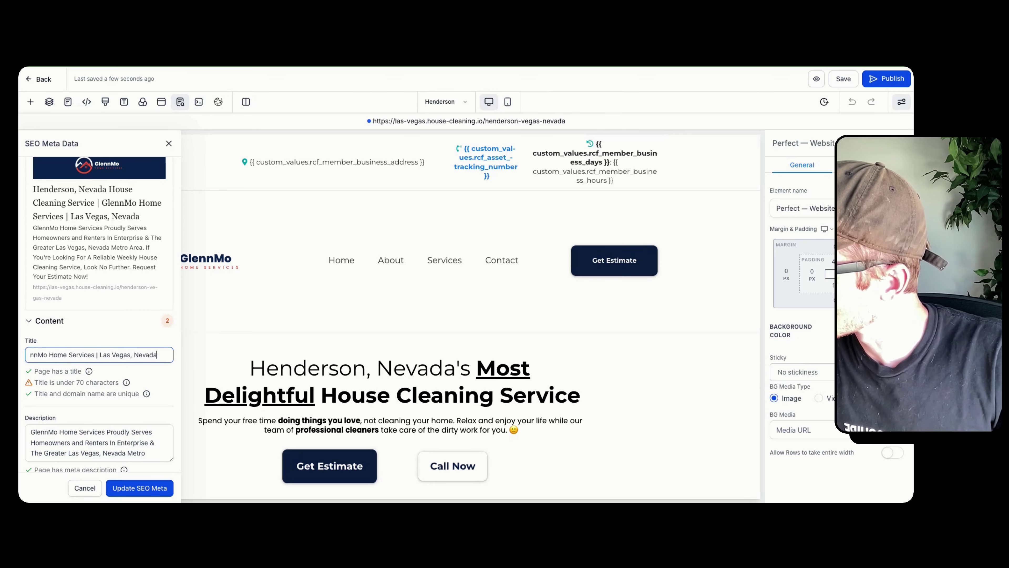
Step: Replace Enterprise in the SEO description with Henderson, update the SEO metadata and publish the page
double_click(143, 442)
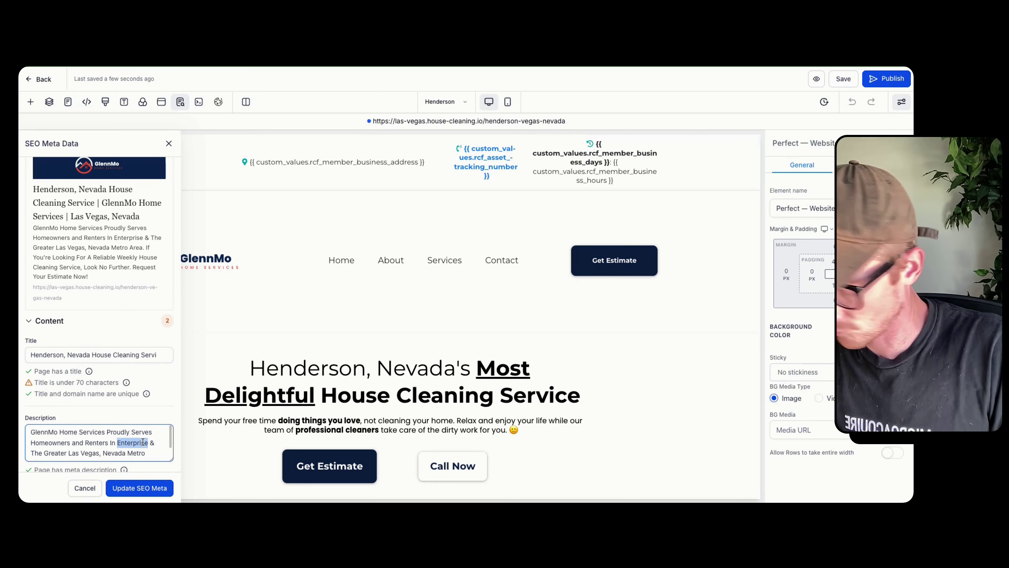
type("Henderson")
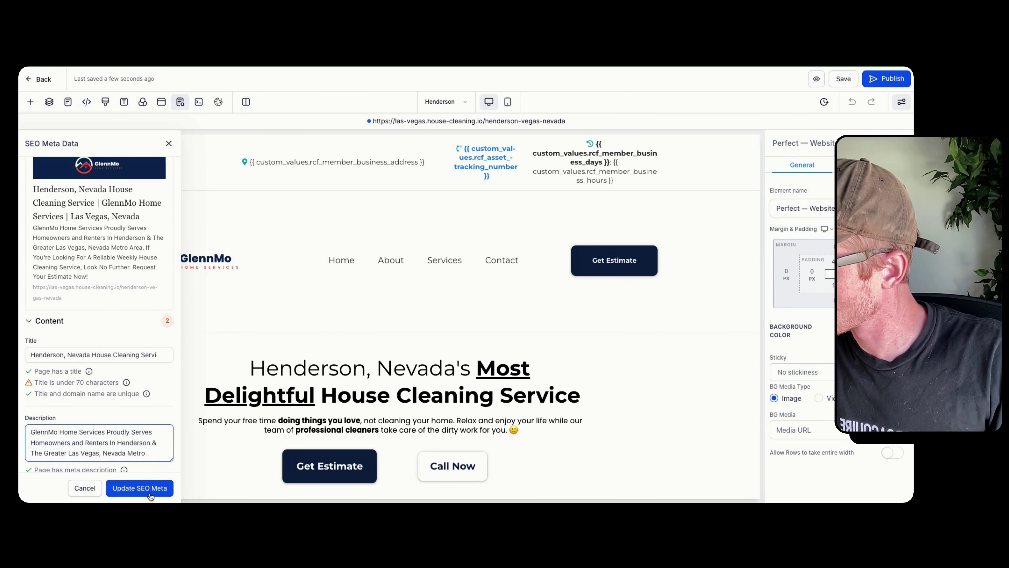
left_click(139, 487)
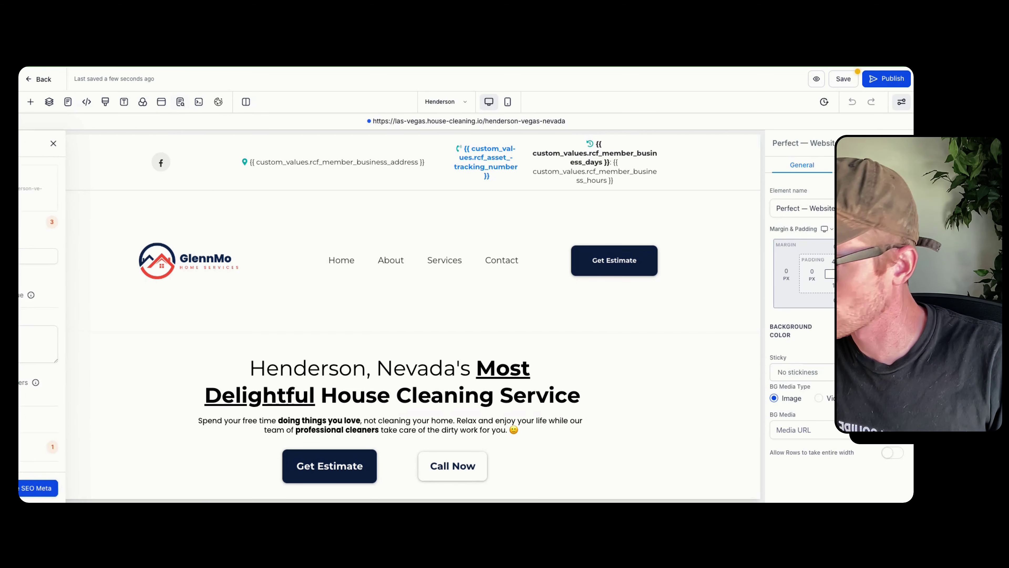
left_click(881, 89)
Step: Recheck the Henderson page's SEO metadata and switch the editor to the Enterprise page
left_click(180, 102)
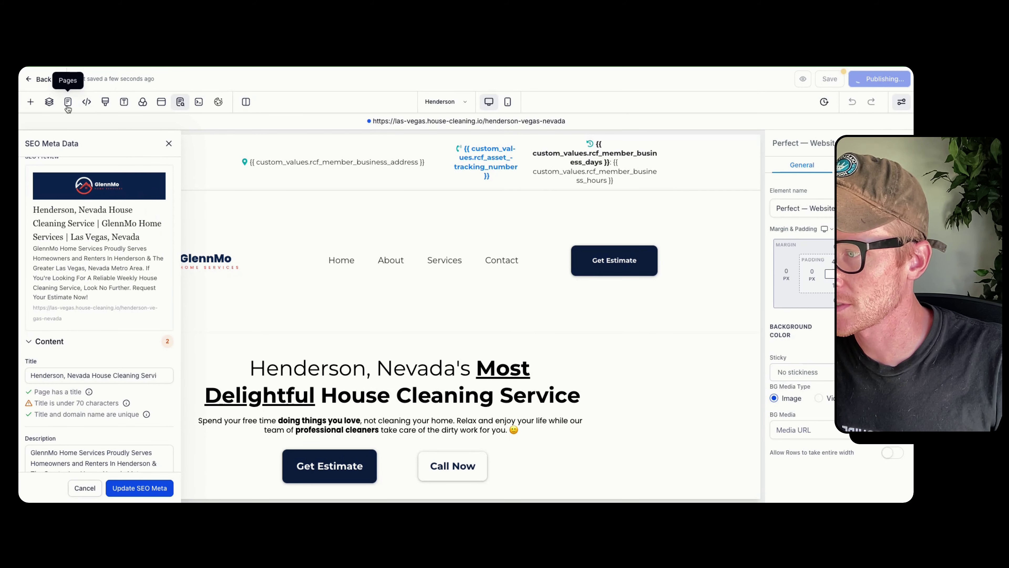
left_click(69, 102)
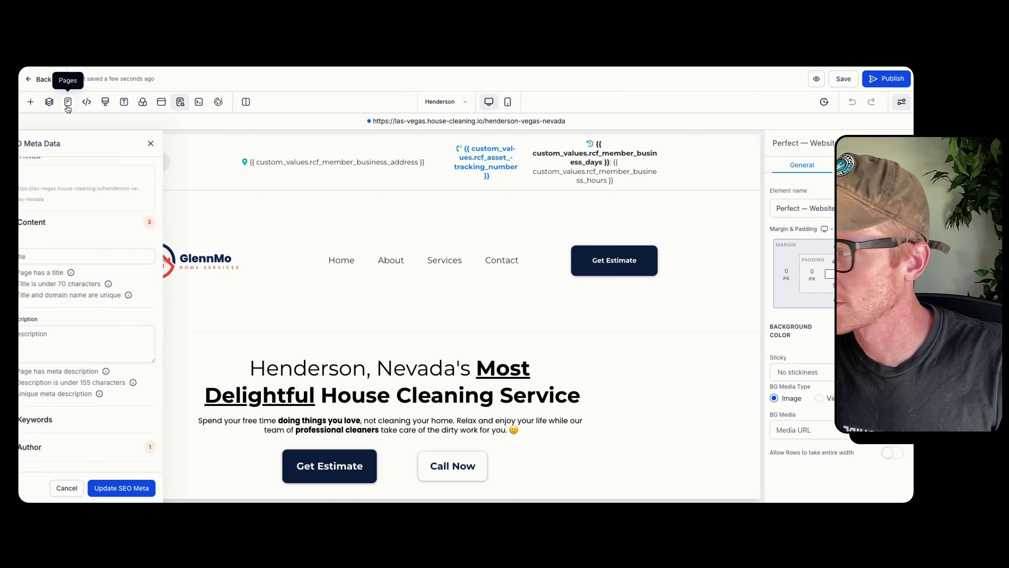
left_click(64, 273)
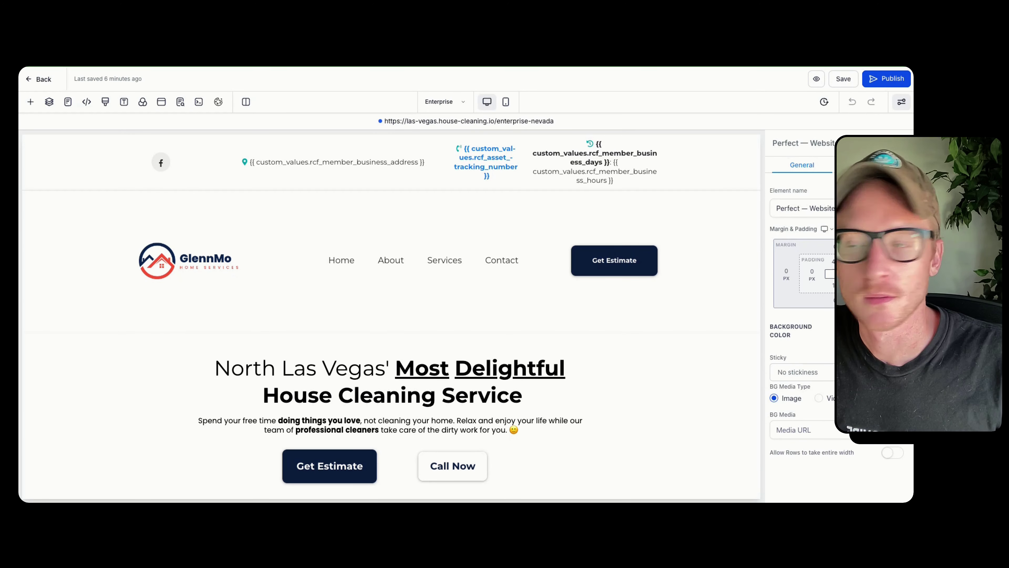
Step: Replace "North Las Vegas'" in the Enterprise page's hero headline with "Enterprise, Nevada's"
scroll(418, 266, "down", 3)
left_click(391, 245)
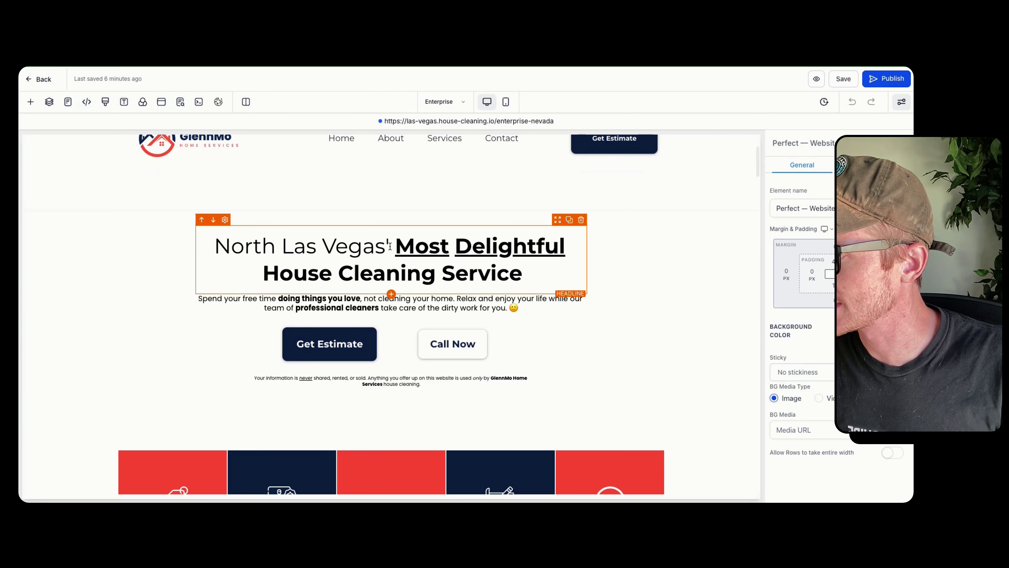
left_click_drag(390, 245, 205, 248)
type("Enterprise,")
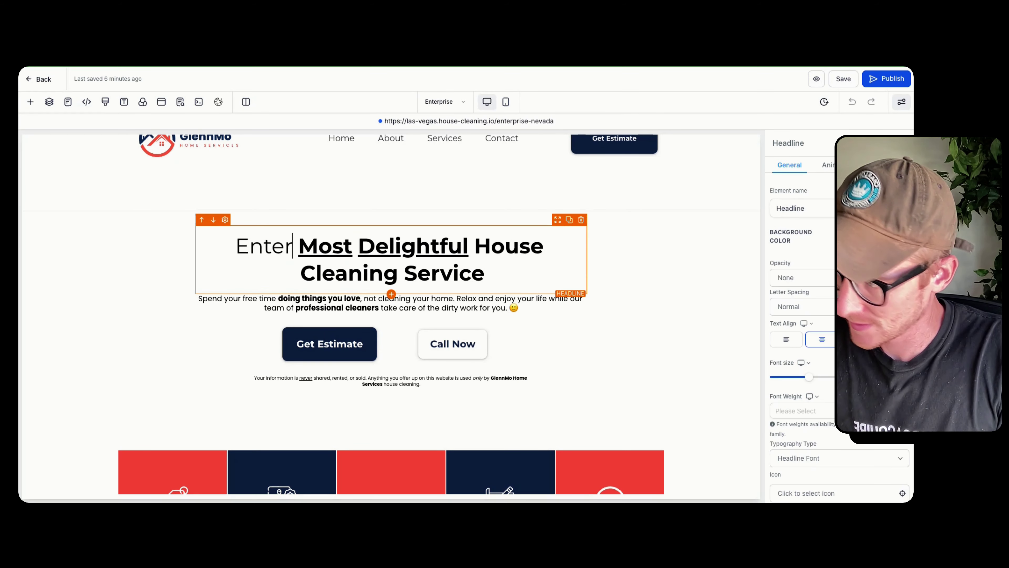
type(" Nevada's")
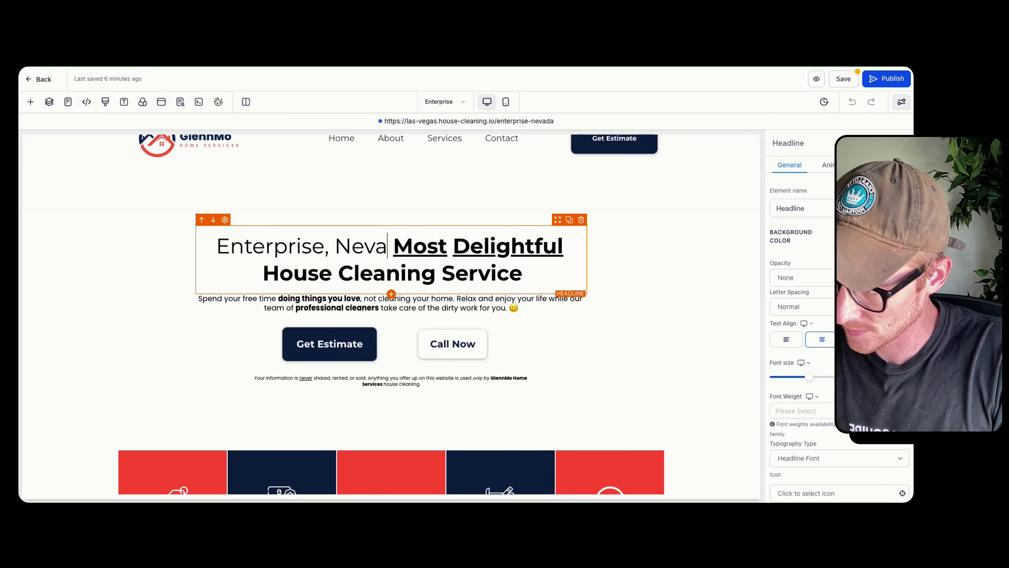
Step: Change the city in the "Proudly Serving" feature box to Enterprise
scroll(331, 233, "down", 5)
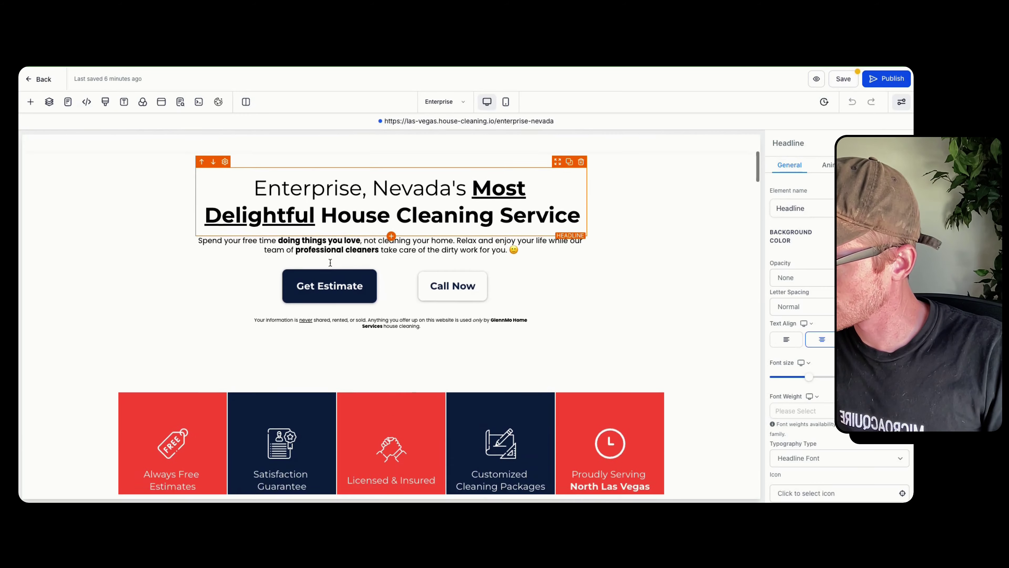
left_click(656, 182)
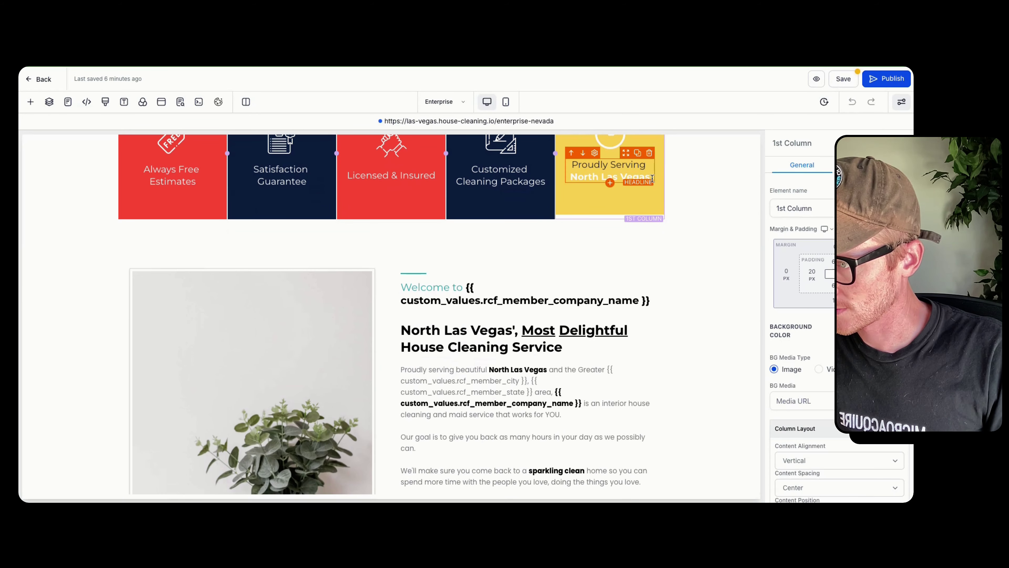
type("Enterprise")
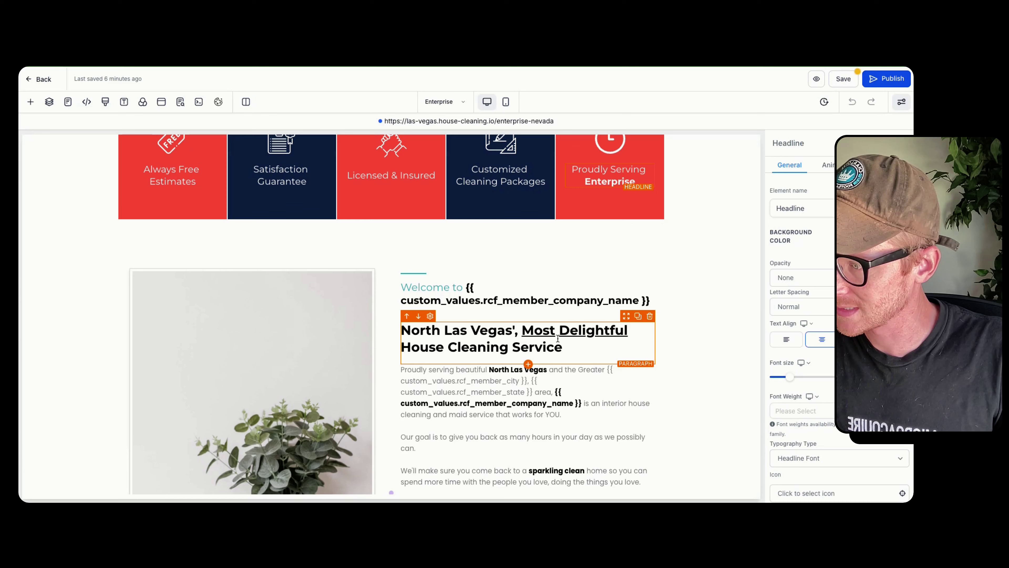
Step: In the welcome section, change the paragraph's bold city to Enterprise and replace "North Las Vegas'," in the headline with "Enterprise, Nevada's"
left_click(525, 369)
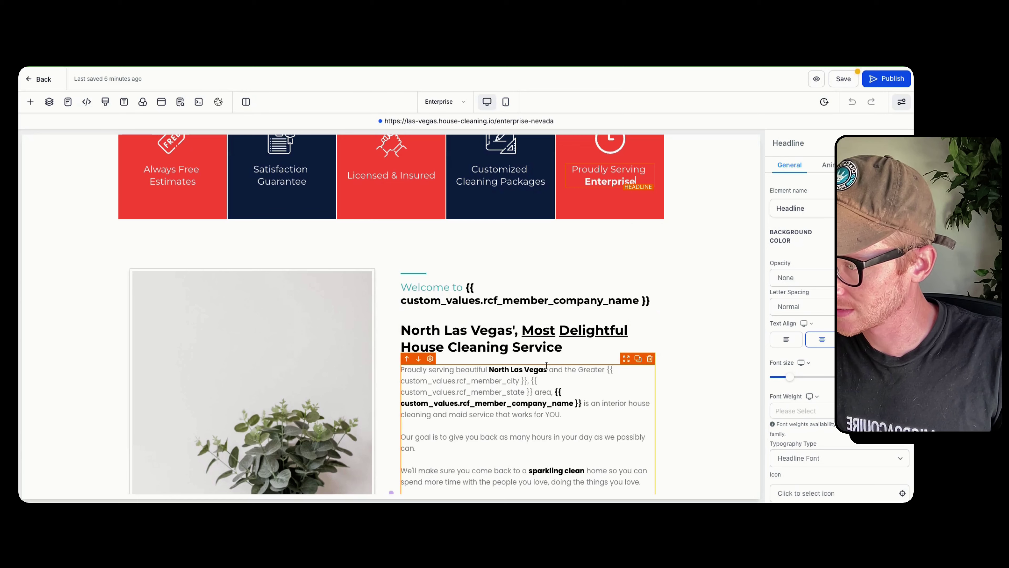
double_click(524, 369)
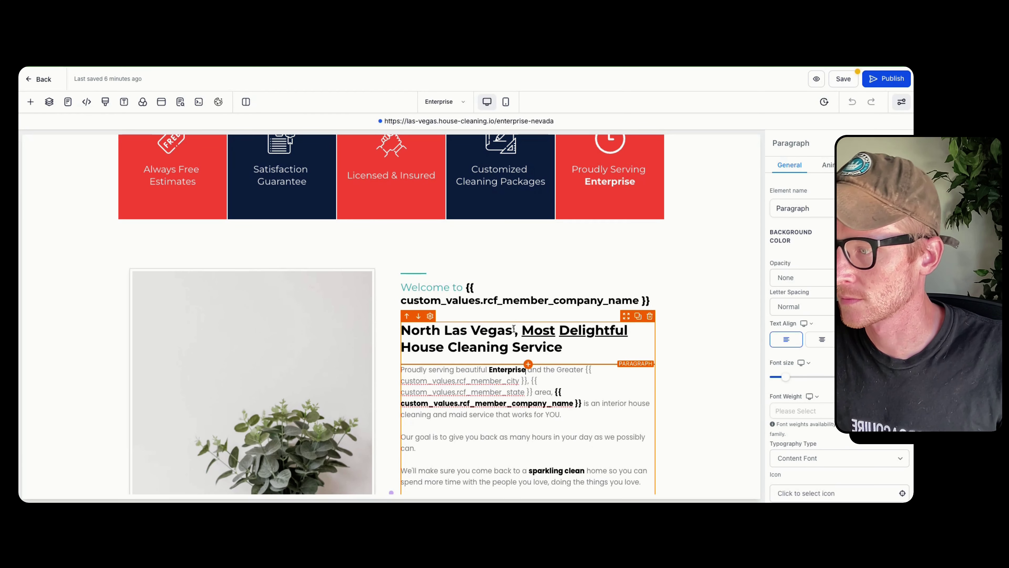
left_click_drag(514, 328, 409, 332)
type("Enterprise")
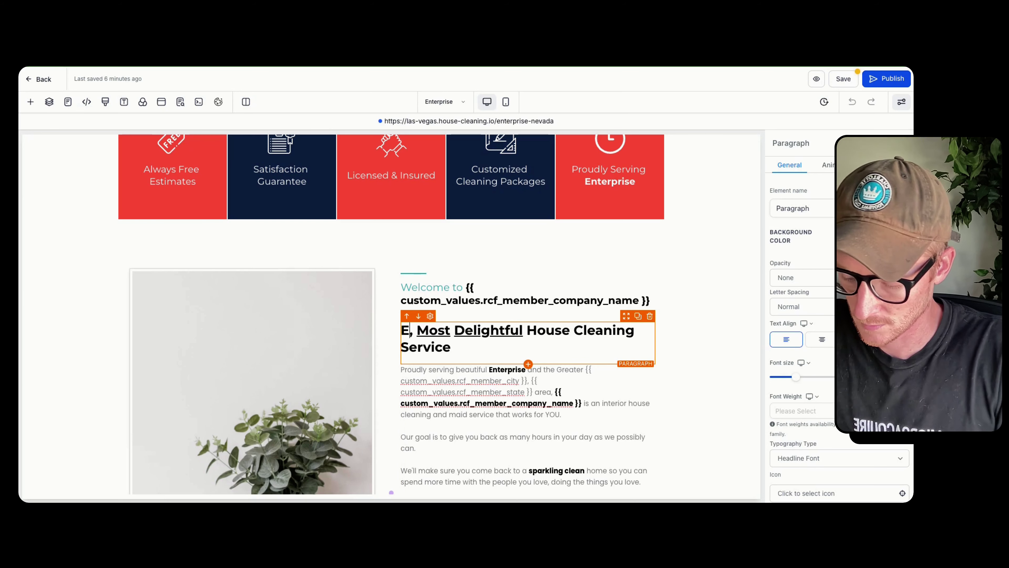
type(" Nevada's")
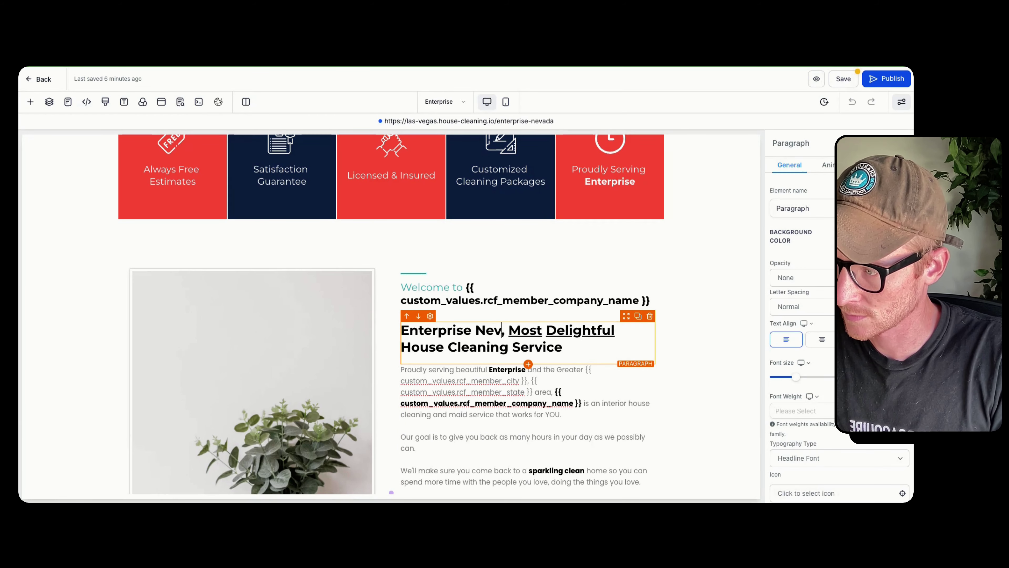
scroll(421, 328, "down", 1)
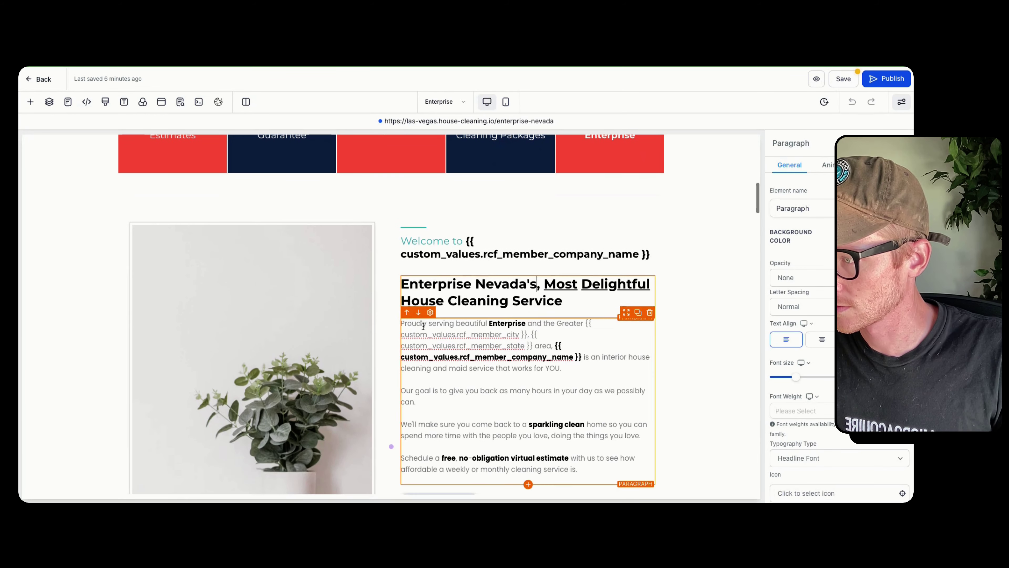
left_click(470, 286)
type(",")
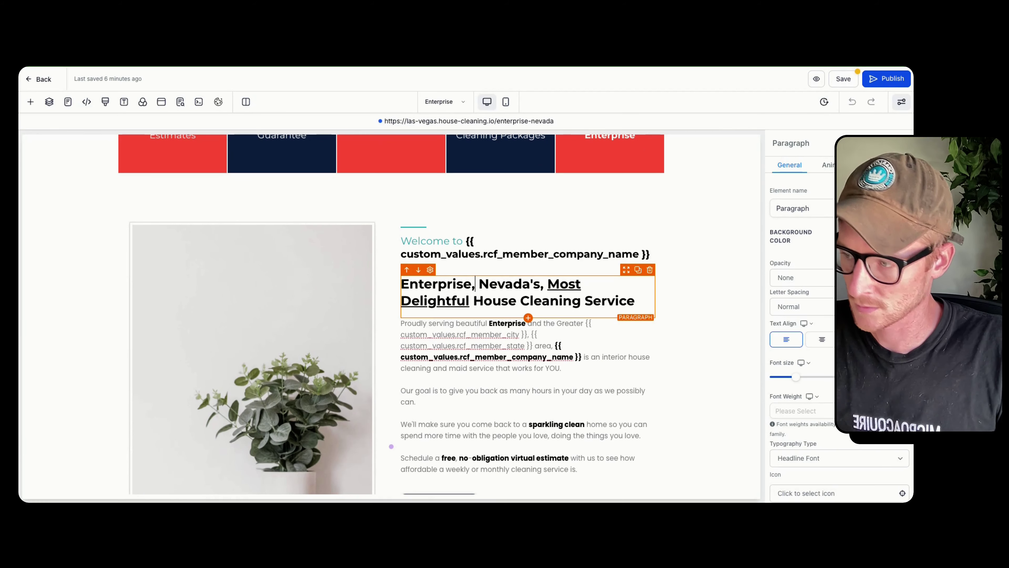
key("BackSpace")
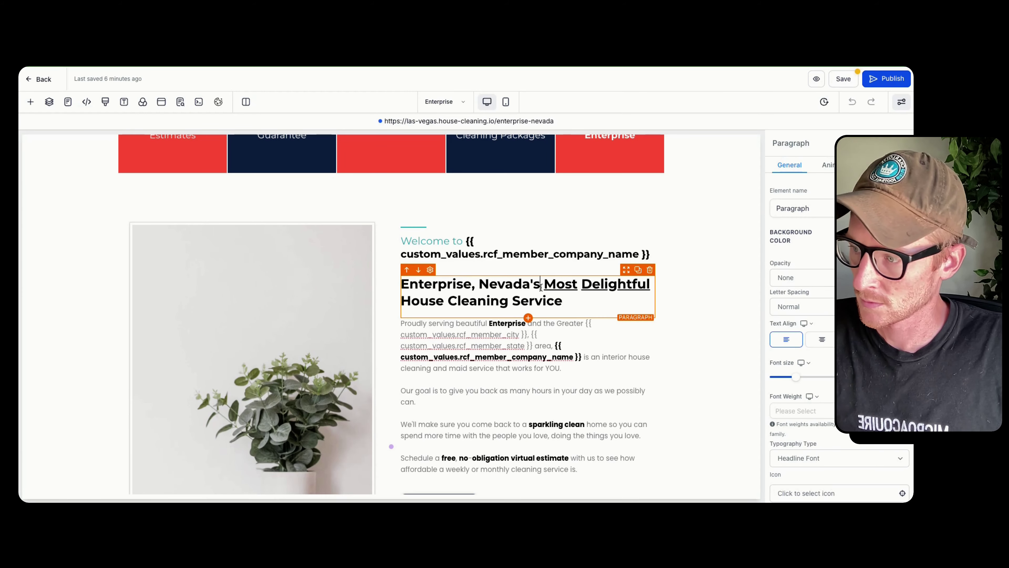
Step: Replace North Las Vegas with "Enterprise NV" in the SEO alt text of the welcome section's plant image
scroll(526, 255, "down", 5)
scroll(526, 262, "down", 5)
scroll(525, 270, "up", 7)
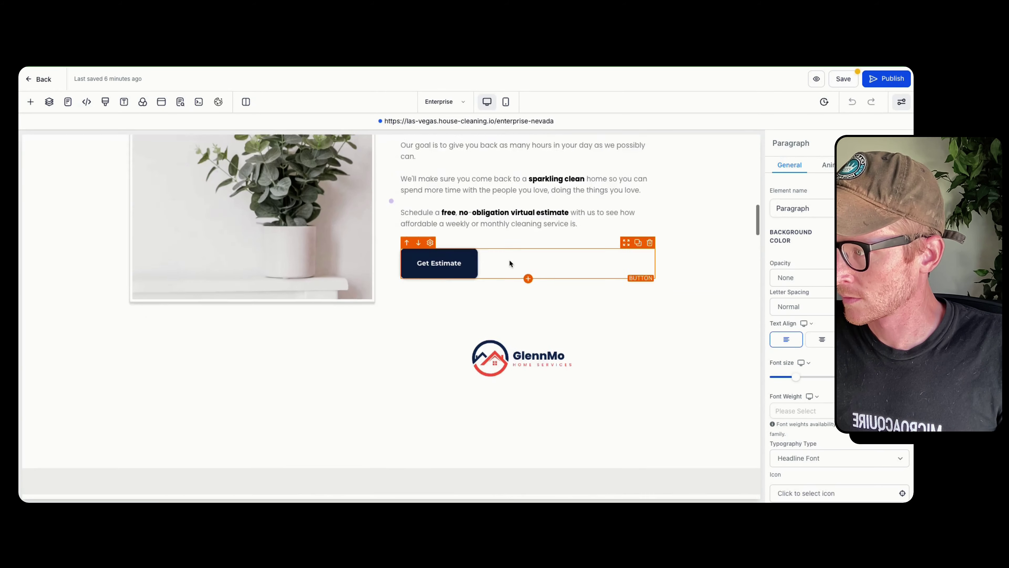
left_click(255, 278)
scroll(822, 362, "down", 5)
left_click(788, 395)
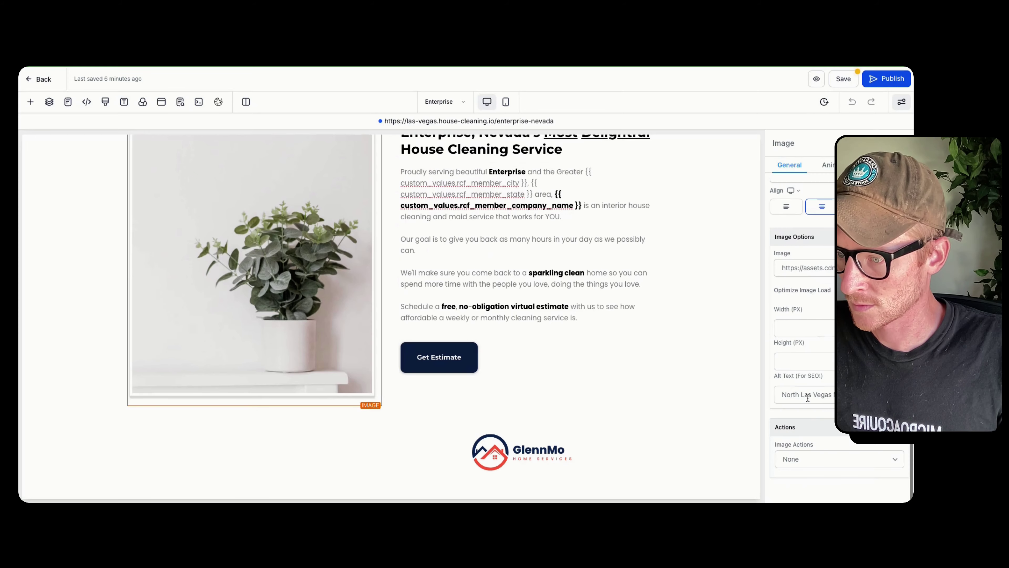
type("terprise NV Mo")
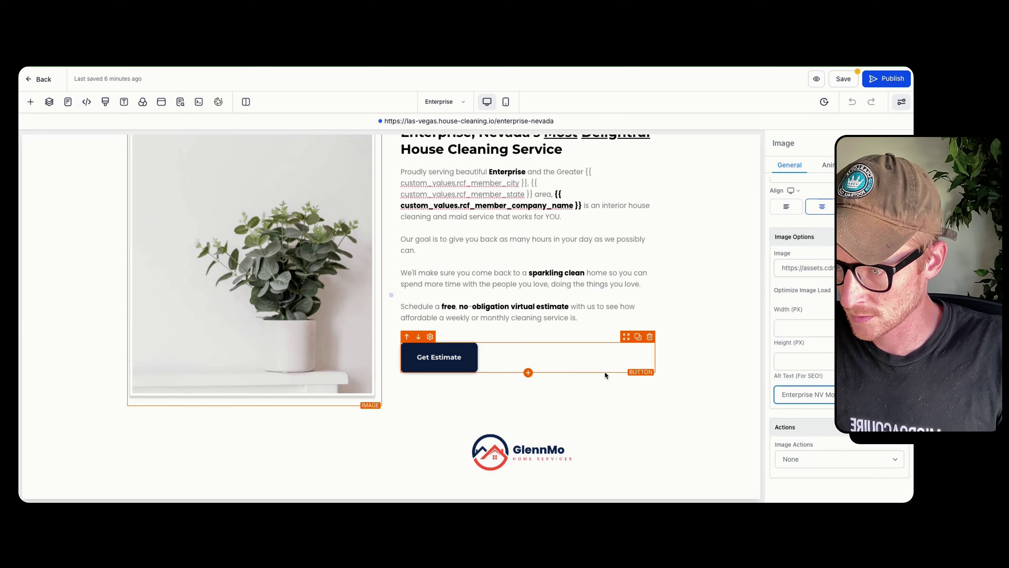
Step: Replace the North Las Vegas article in the custom HTML block under "Still not convinced?" with the Enterprise article code
scroll(420, 338, "down", 5)
scroll(420, 338, "down", 20)
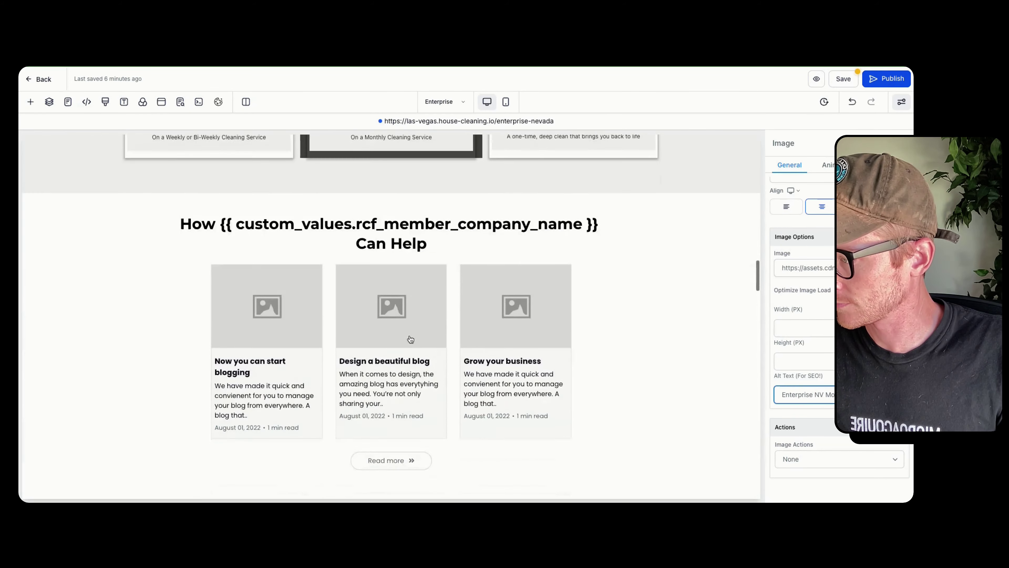
scroll(410, 336, "up", 5)
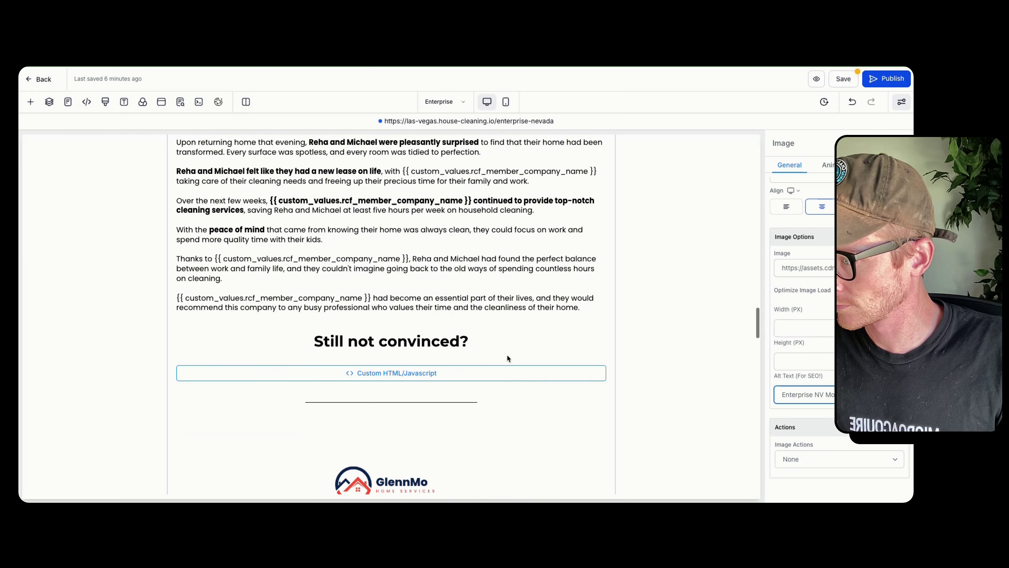
left_click(477, 372)
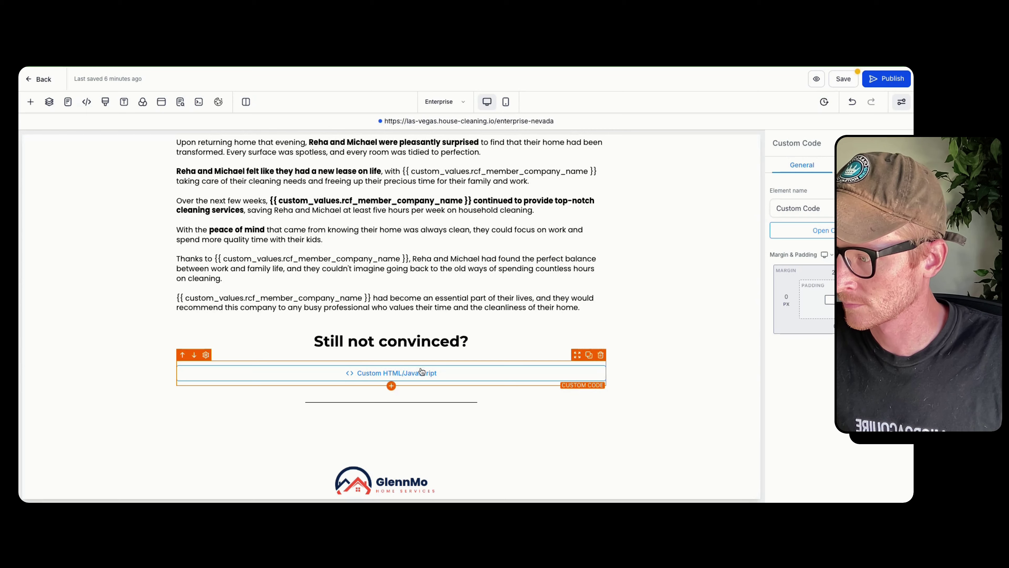
left_click(819, 230)
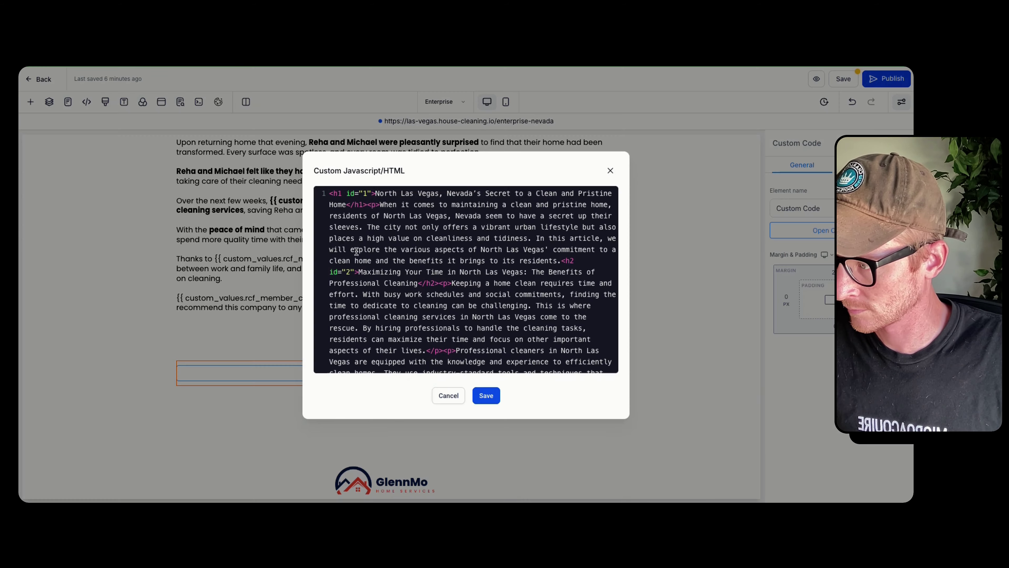
scroll(417, 357, "down", 10)
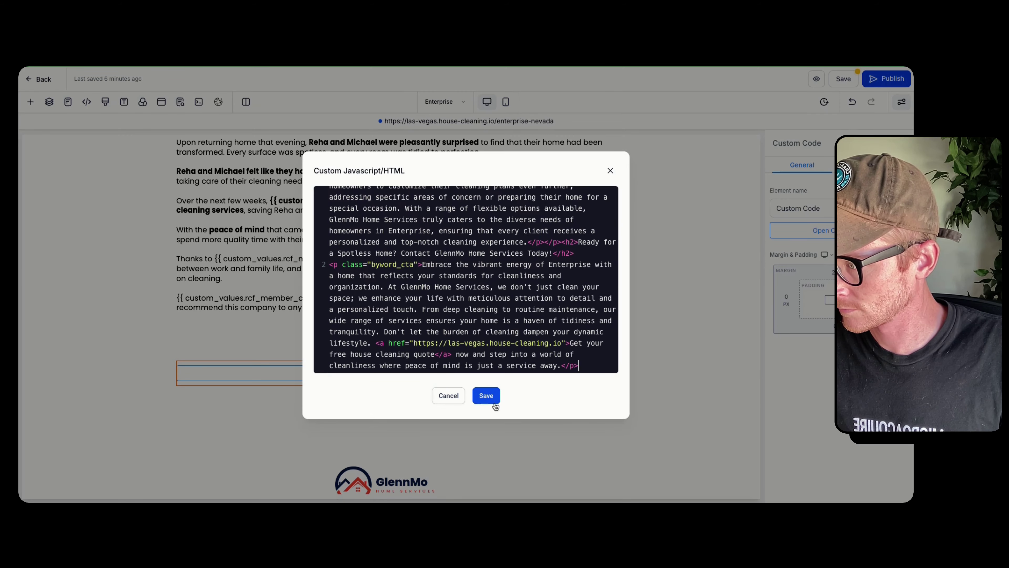
Step: Save the custom HTML code and replace the city in the "We serve" text under Service Areas with Enterprise
left_click(486, 397)
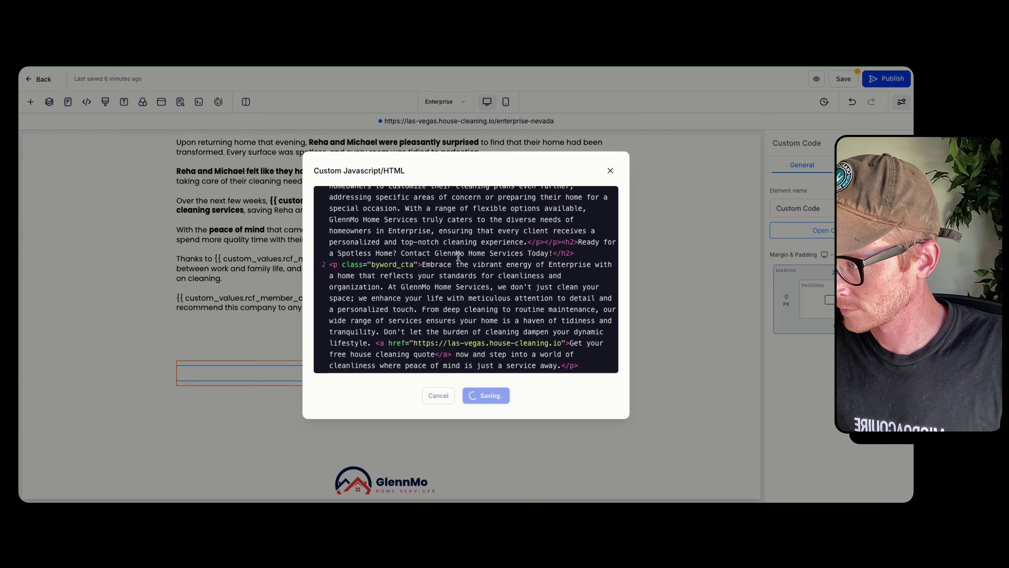
scroll(440, 344, "down", 10)
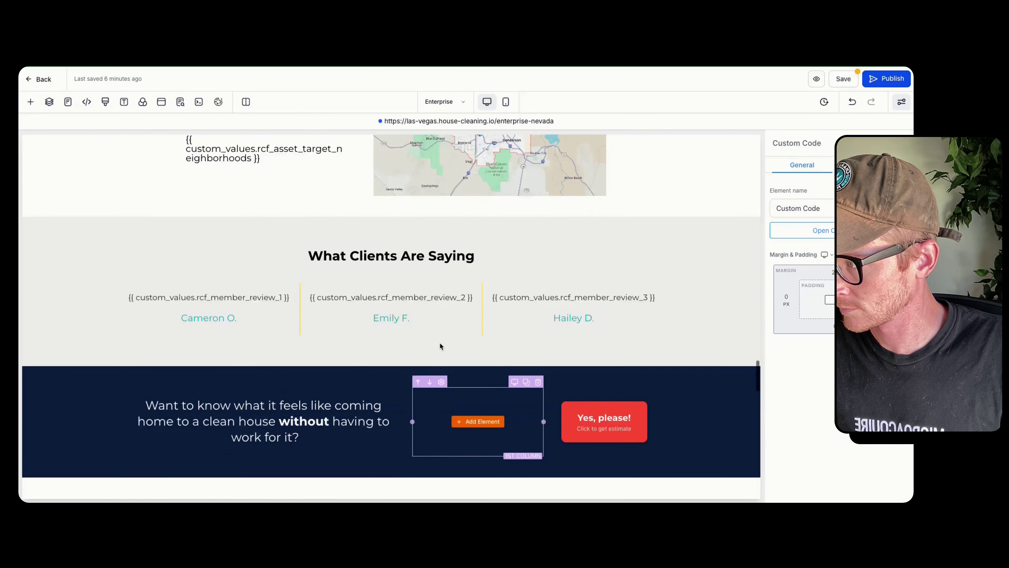
scroll(440, 346, "up", 5)
left_click_drag(315, 289, 242, 289)
type("Enterprise")
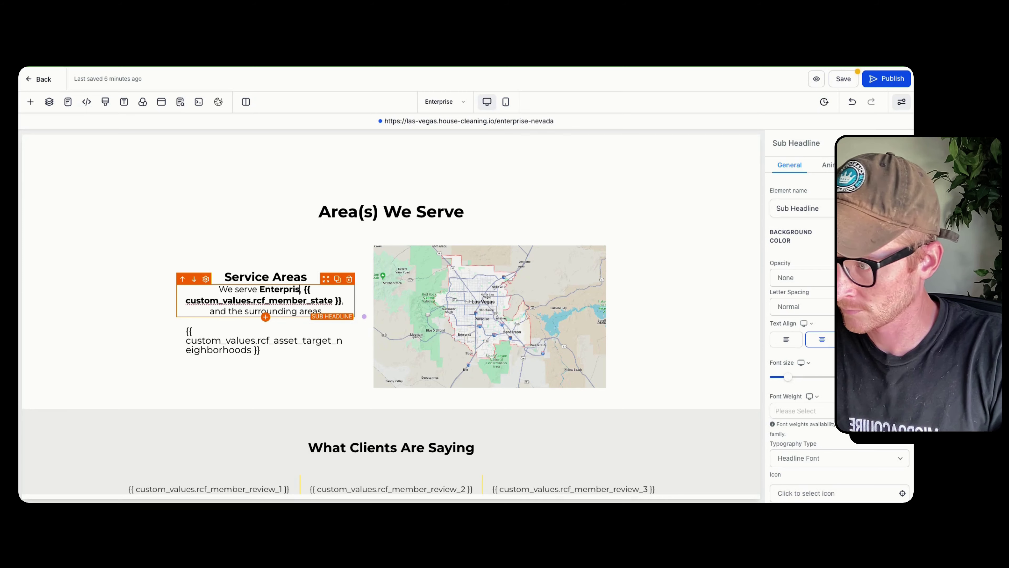
Step: Change the city in the alt text of the Area(s) We Serve map image to Enterprise
left_click(584, 370)
scroll(803, 338, "down", 5)
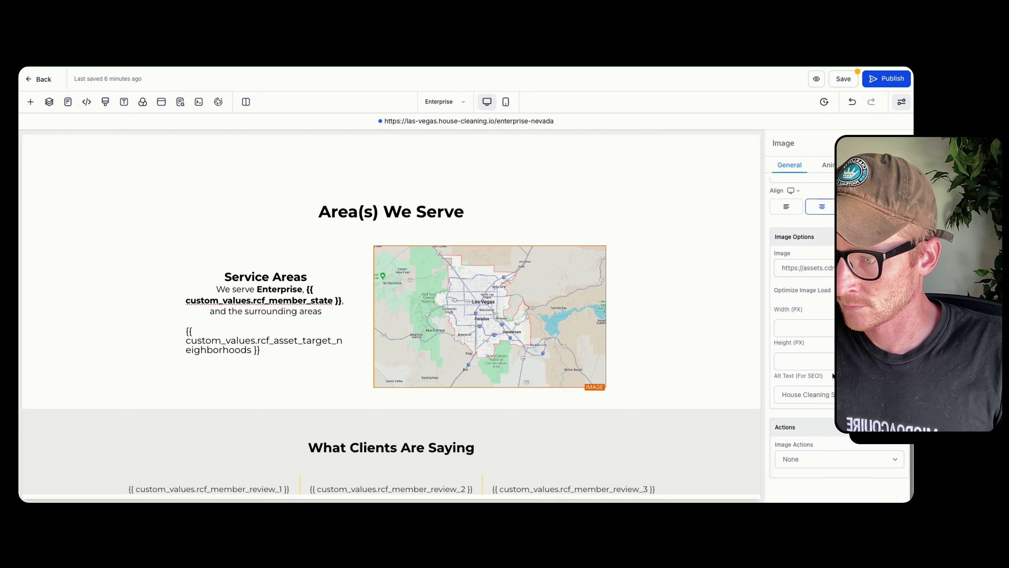
left_click_drag(808, 394, 874, 394)
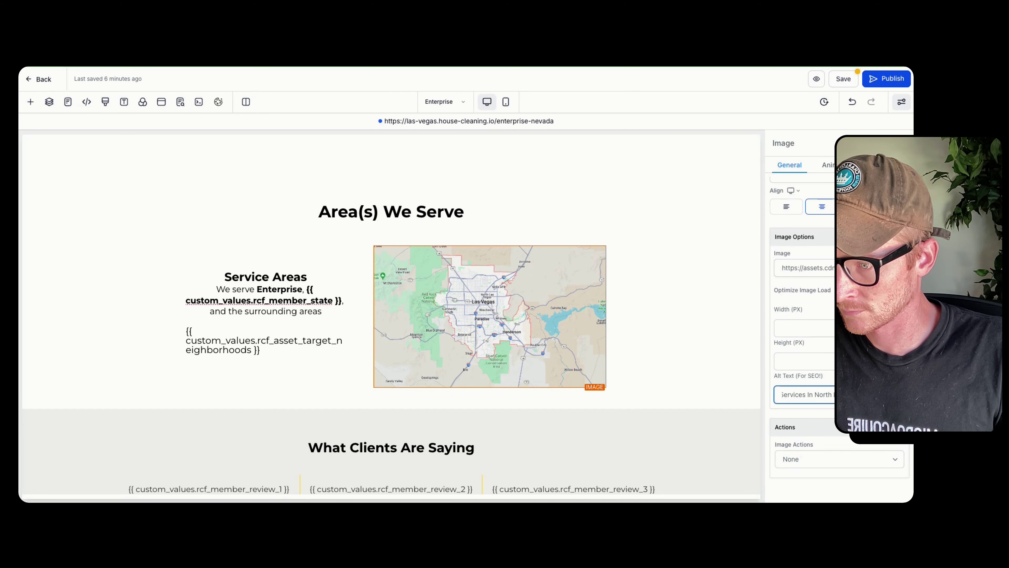
type("Enterprise")
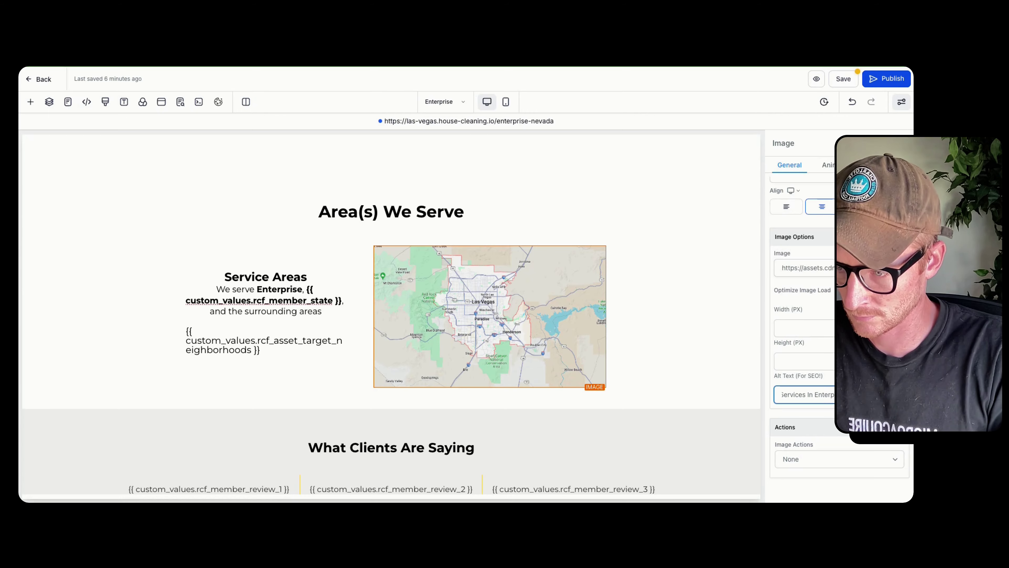
Step: Set the image action of the service area map to Open popup
scroll(741, 360, "down", 5)
left_click(810, 457)
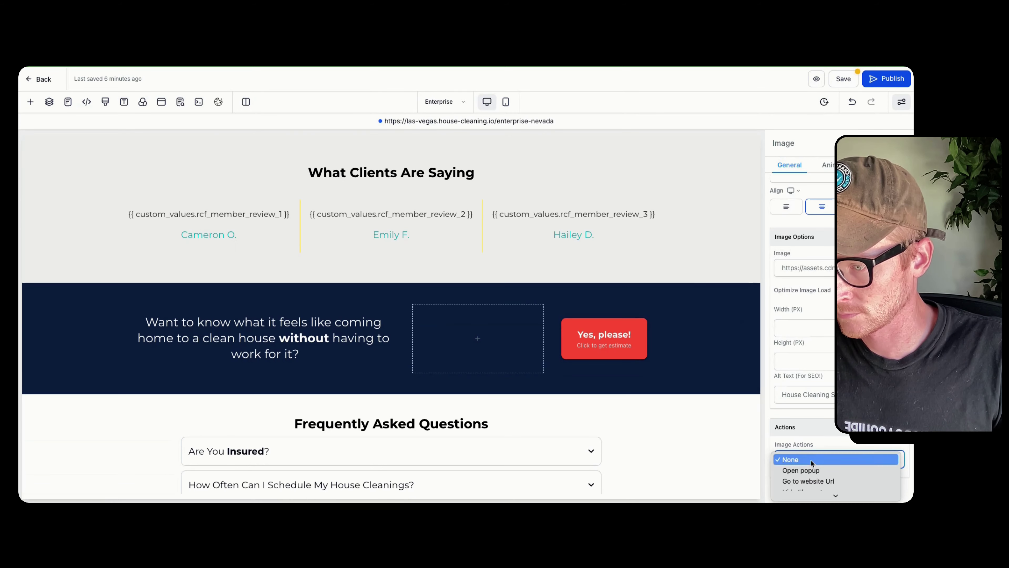
left_click(798, 465)
Step: Publish the Enterprise page and select its full web address for copying
scroll(630, 231, "down", 5)
scroll(631, 237, "down", 10)
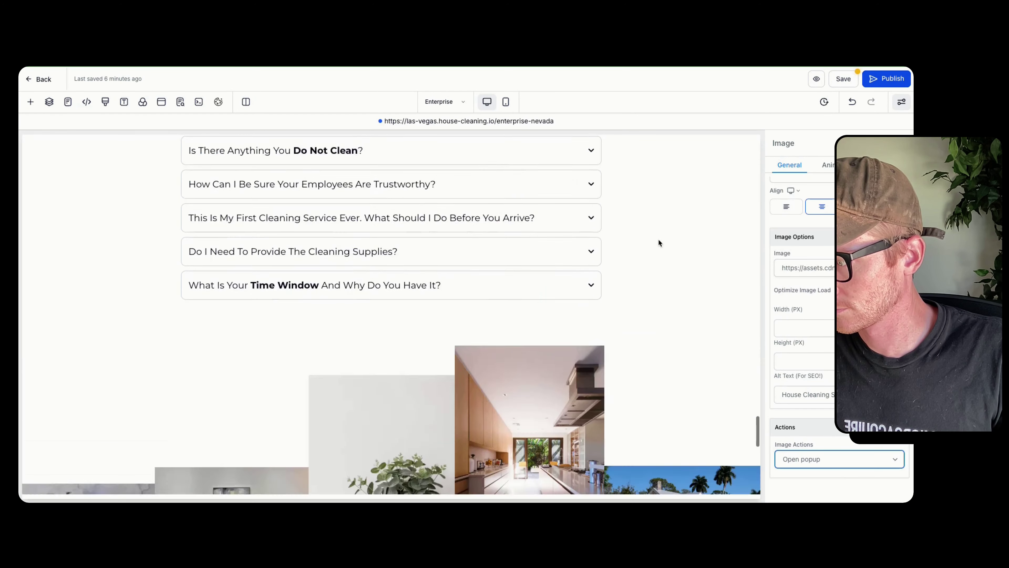
left_click(887, 81)
left_click_drag(374, 124, 373, 121)
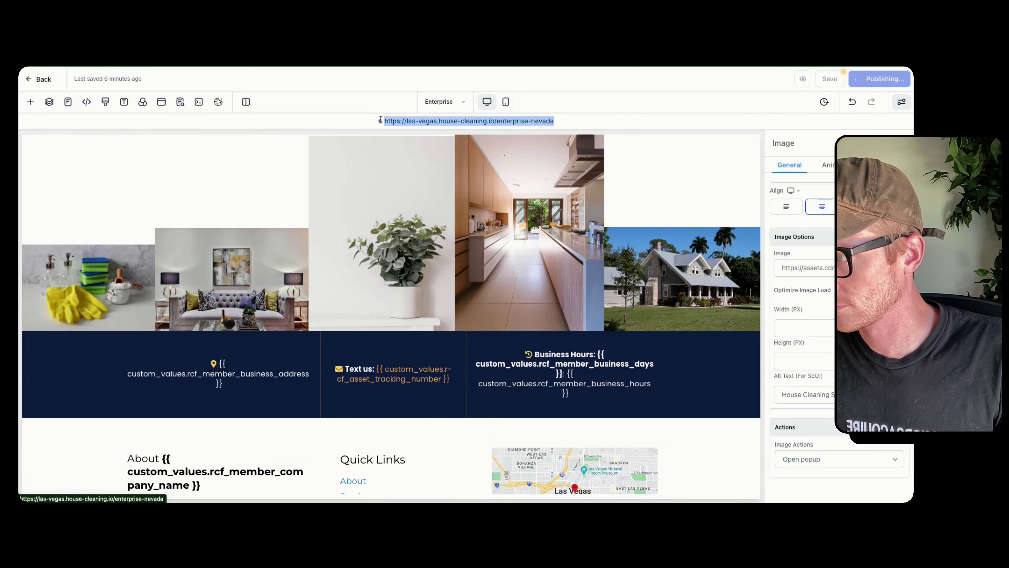
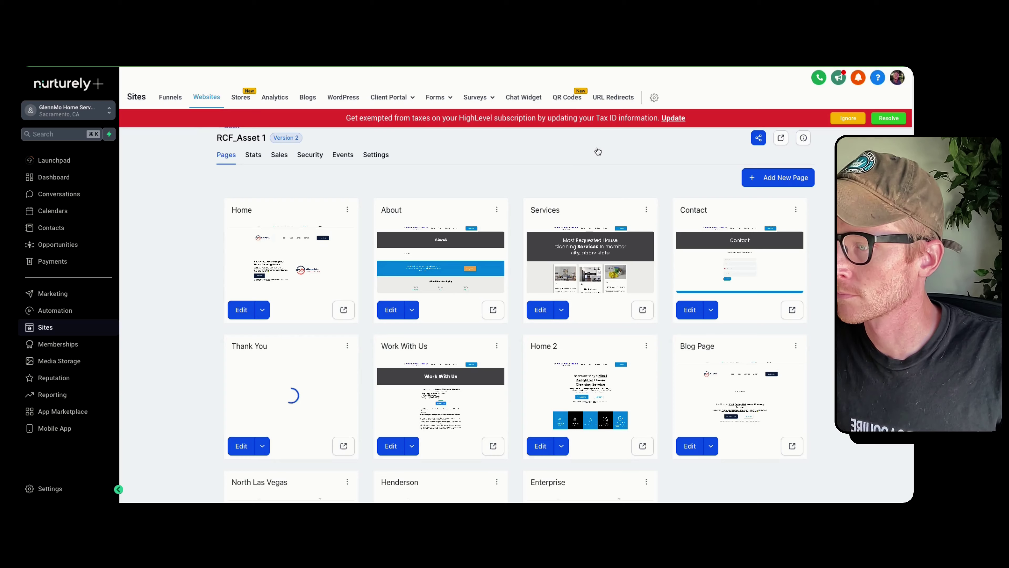
Step: Open the Enterprise page from the RCF_Asset 1 website in the editor in a new tab
scroll(599, 155, "down", 3)
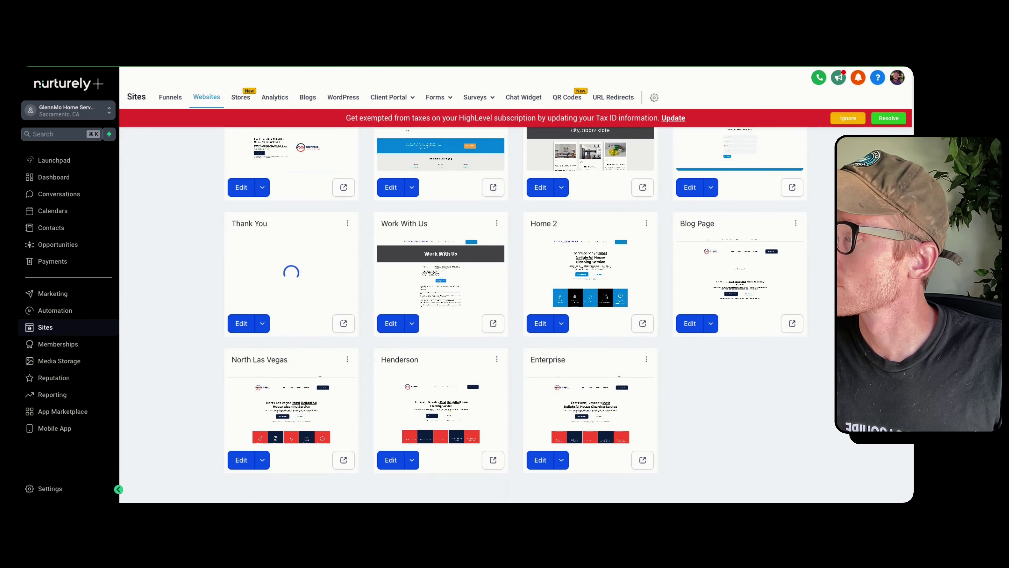
left_click(561, 461)
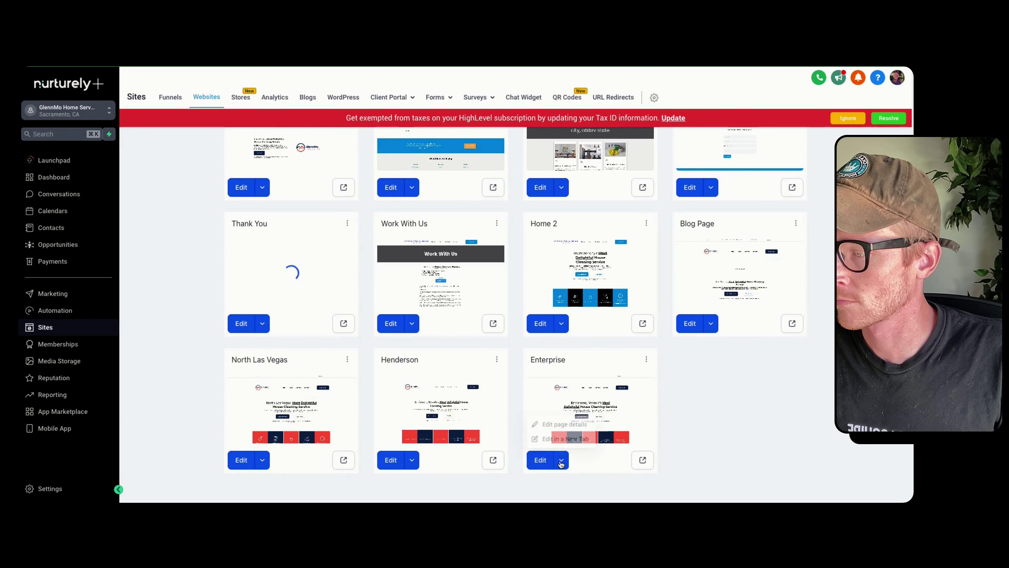
left_click(576, 443)
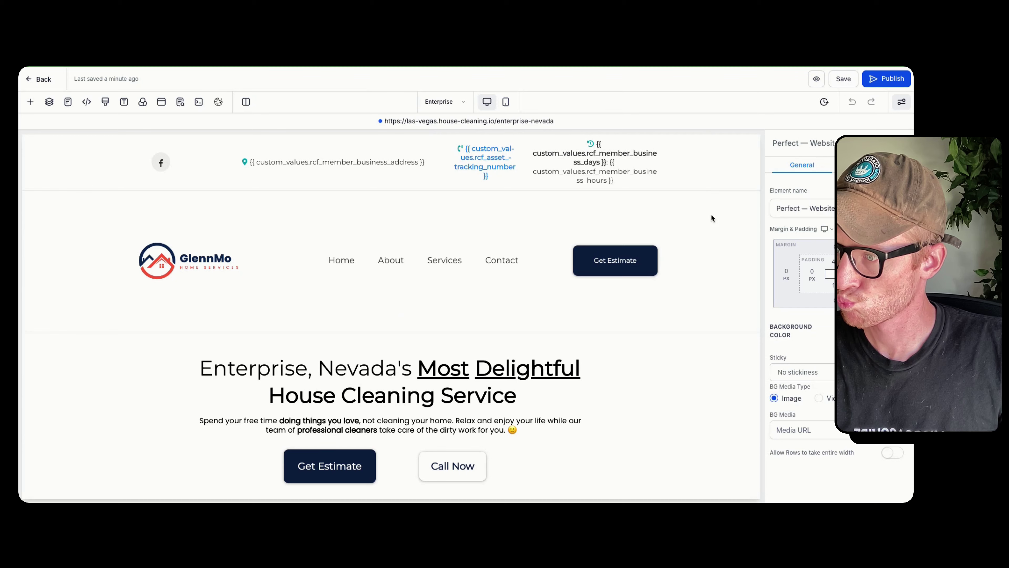
left_click(719, 353)
scroll(711, 322, "down", 15)
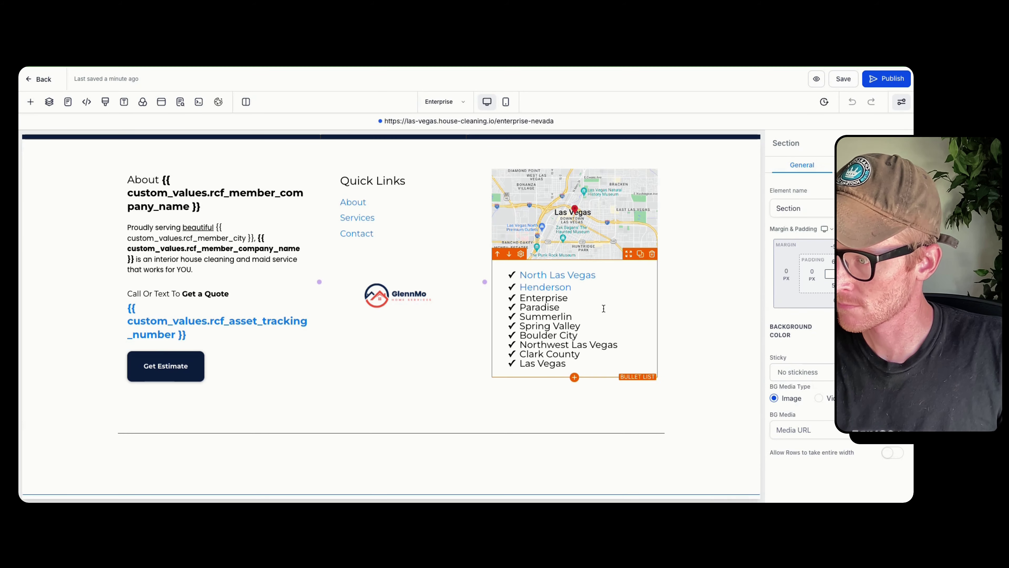
left_click_drag(571, 298, 520, 297)
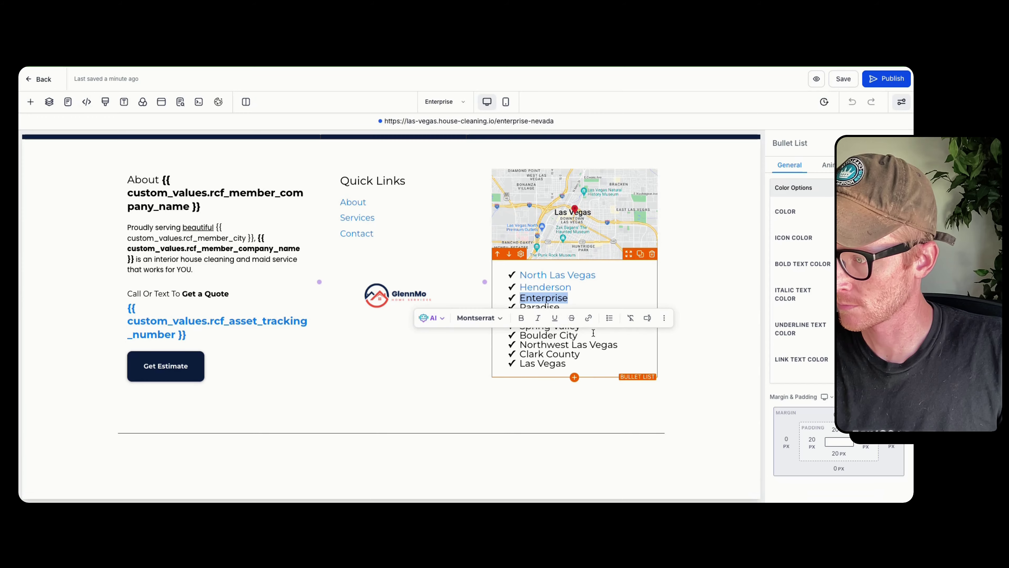
left_click(587, 318)
type("https://las-vegas.house-cleaning.io/enterprise-nevada")
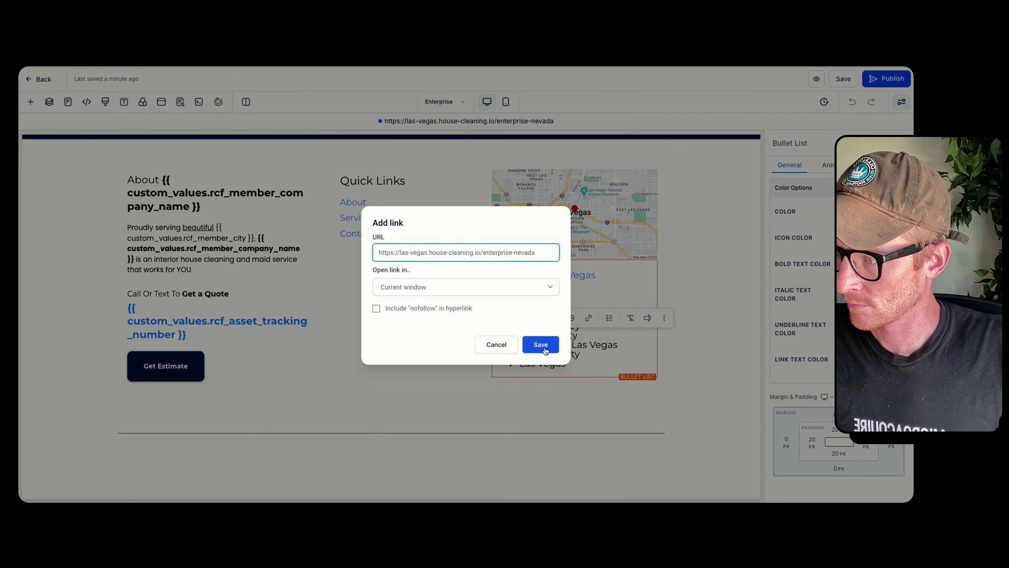
left_click(536, 342)
Step: Make the footer's Quick Links heading bold and duplicate it
triple_click(430, 177)
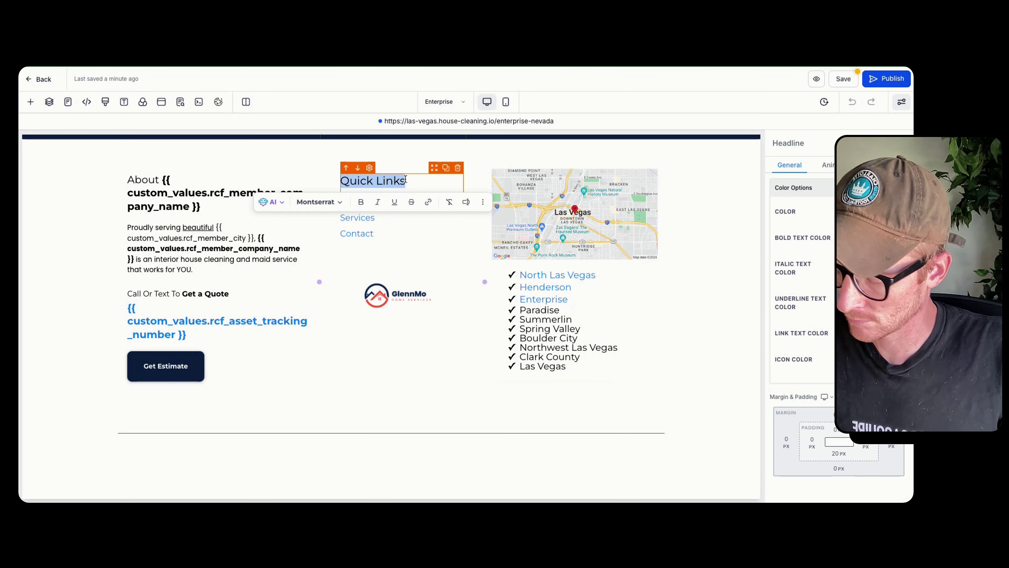
left_click(446, 167)
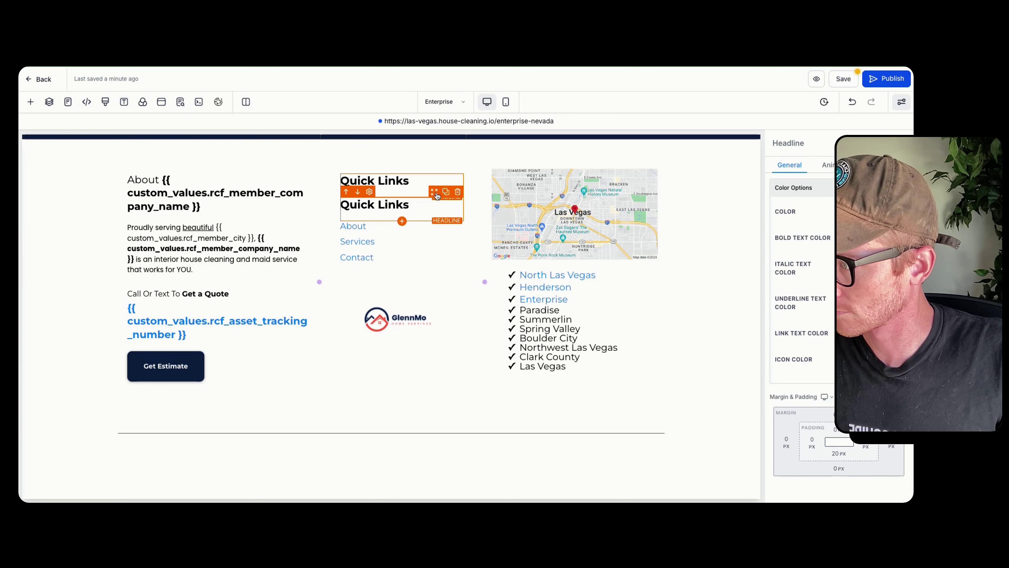
Step: Move the duplicated heading between the footer map and the city list and change its text to "Service Area(s)"
left_click_drag(434, 189, 564, 265)
triple_click(572, 269)
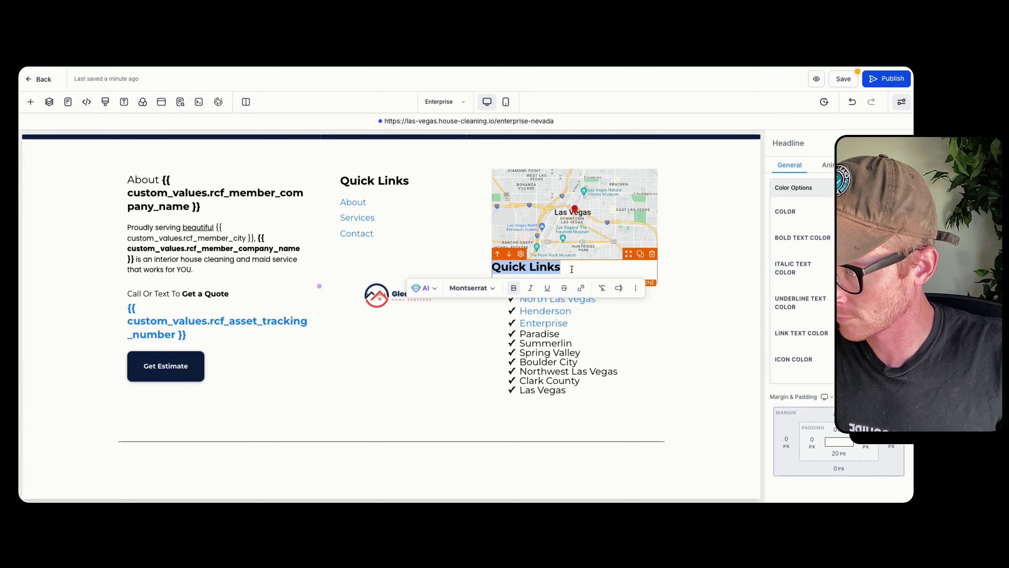
type("Service A")
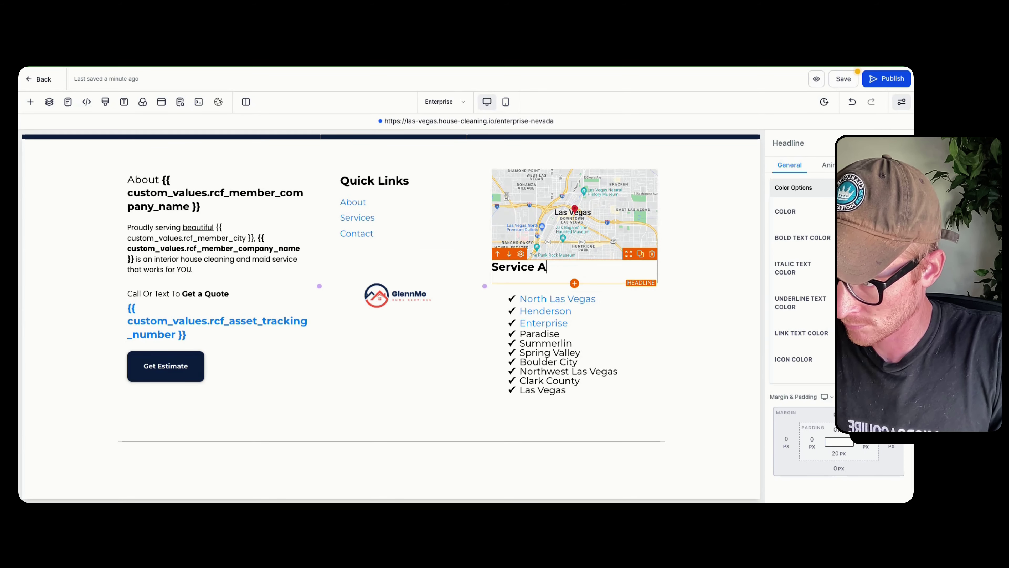
type("rea(s)")
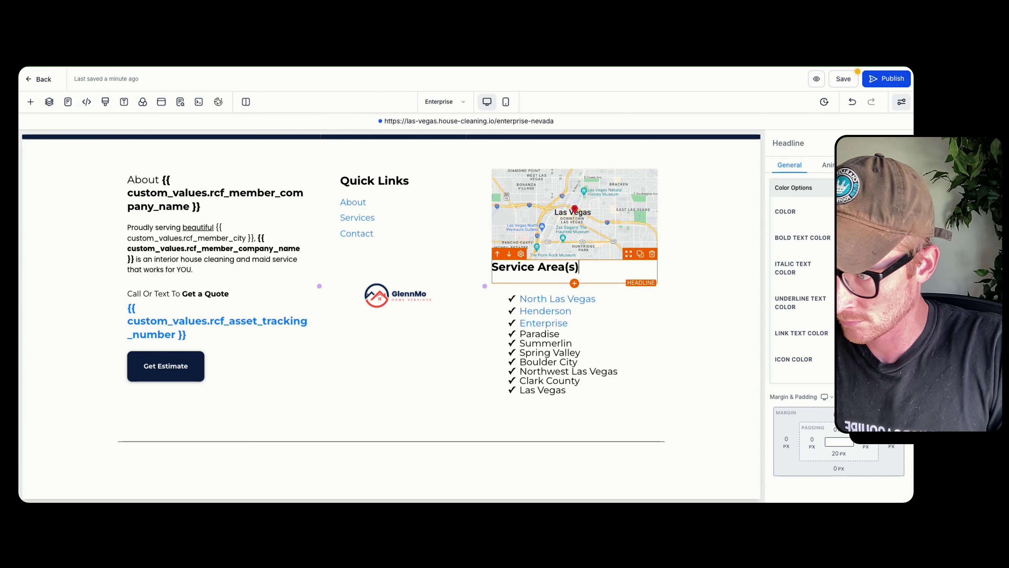
Step: Set the Service Area(s) heading's bottom and top padding to 10 px each
left_click(838, 442)
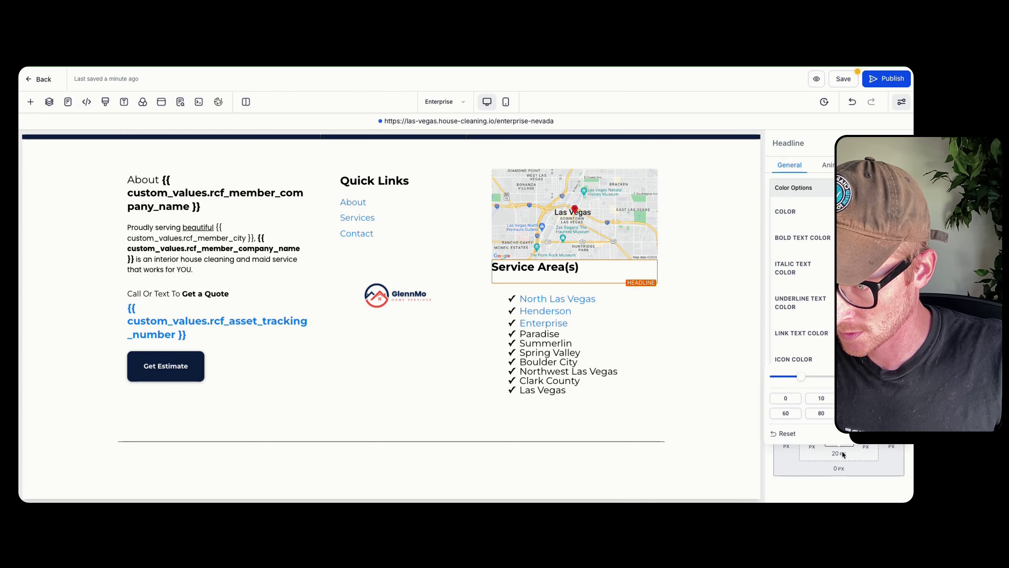
left_click(821, 402)
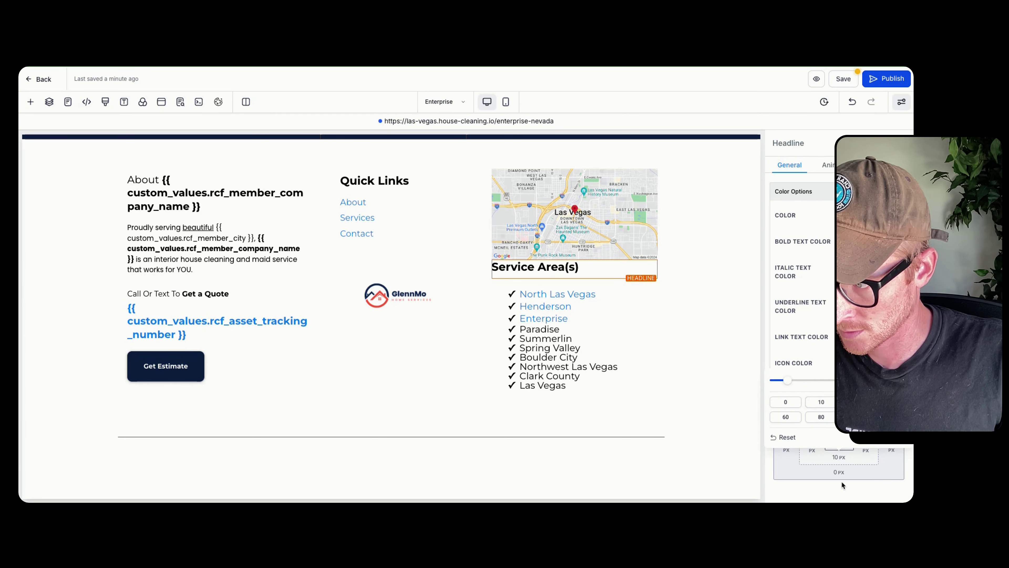
left_click(866, 478)
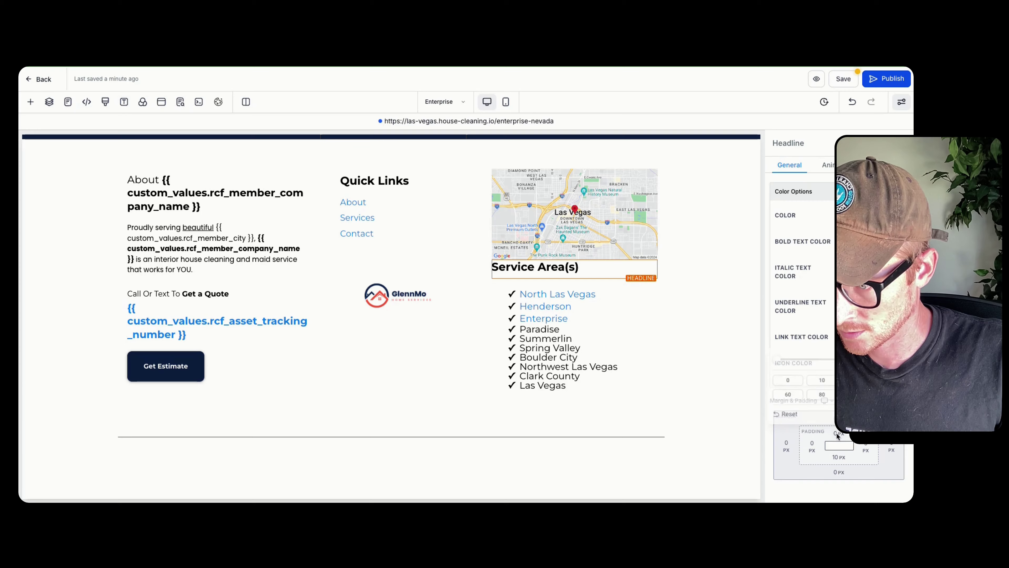
left_click(837, 433)
left_click(821, 377)
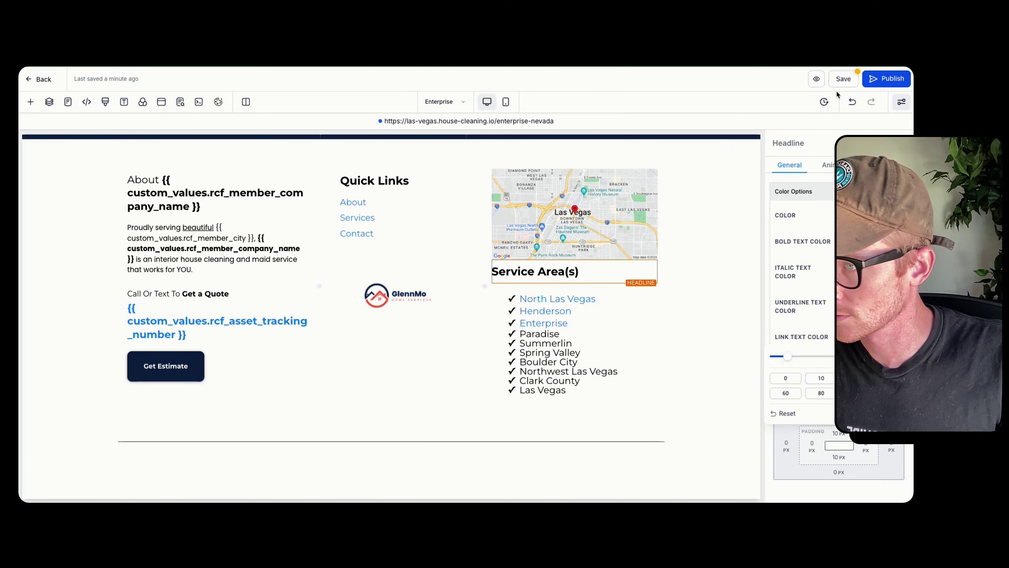
Step: Publish the Enterprise page, accepting the global section change and updating the SEO metadata
left_click(886, 79)
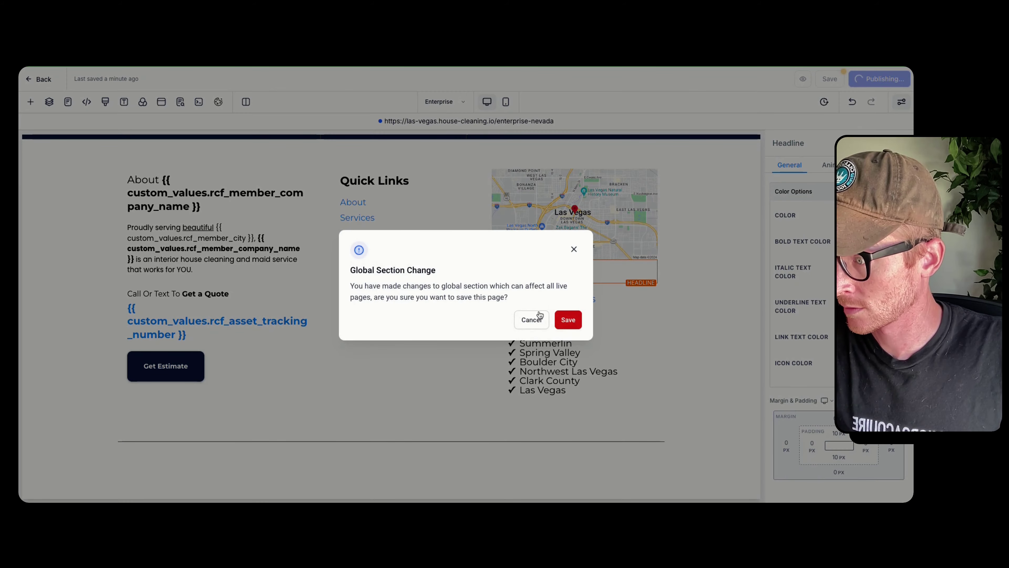
left_click(568, 320)
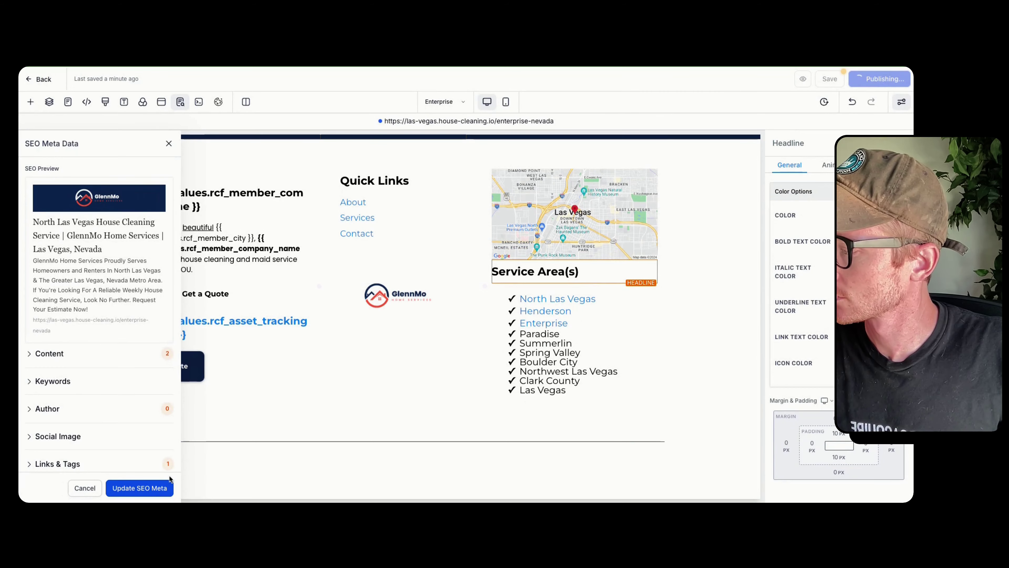
left_click(167, 486)
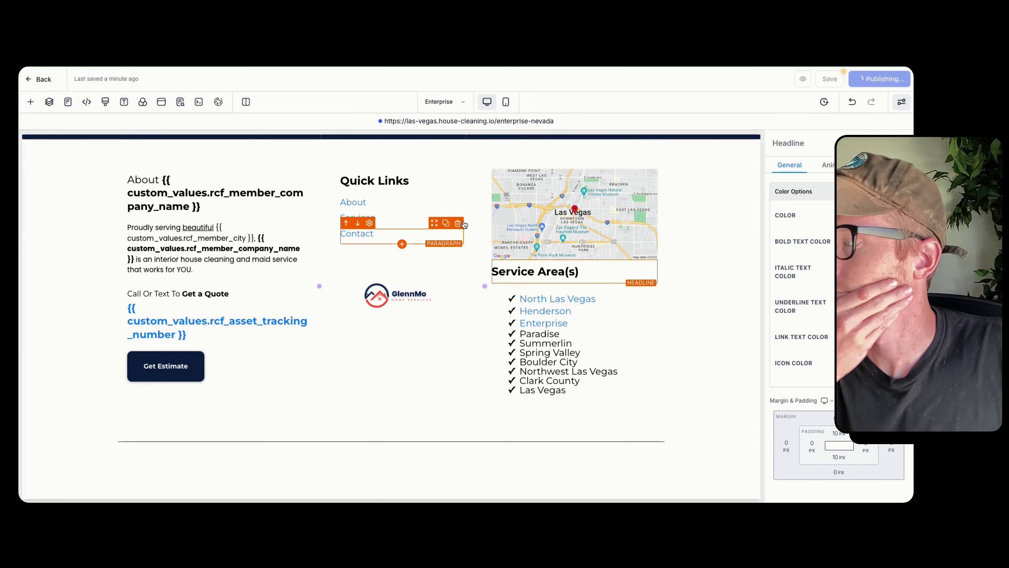
scroll(302, 182, "up", 2)
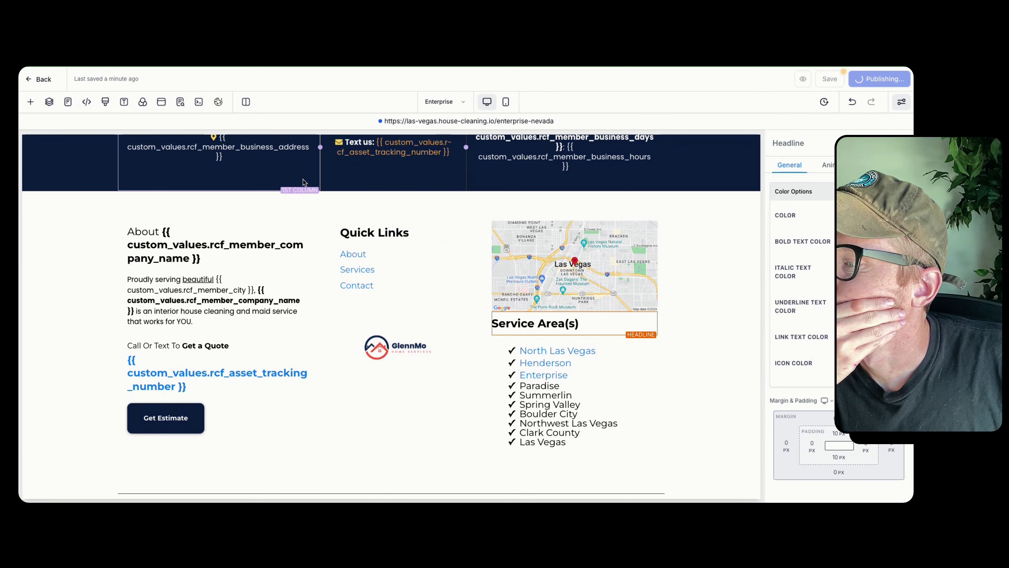
scroll(302, 182, "up", 6)
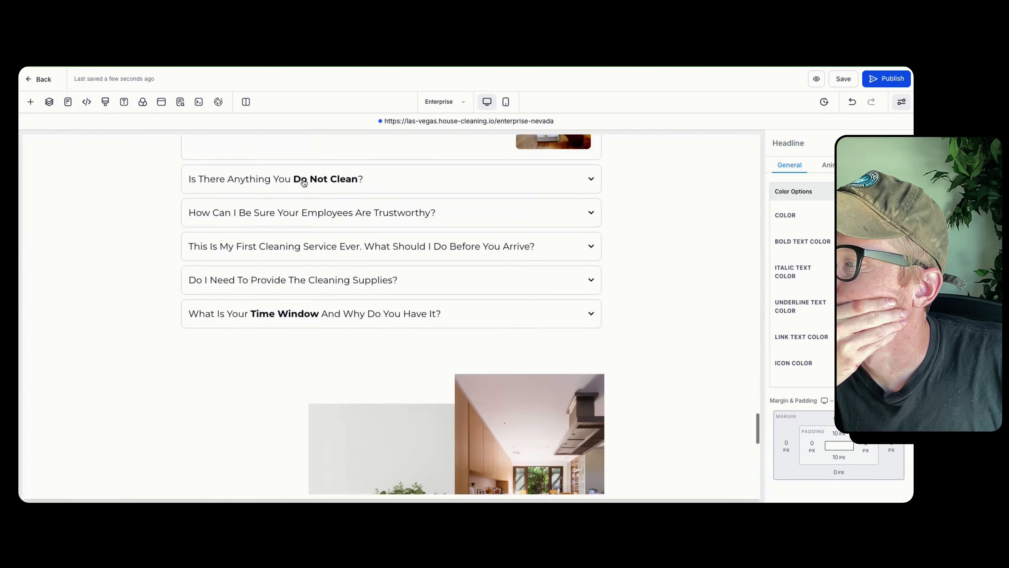
scroll(304, 182, "up", 15)
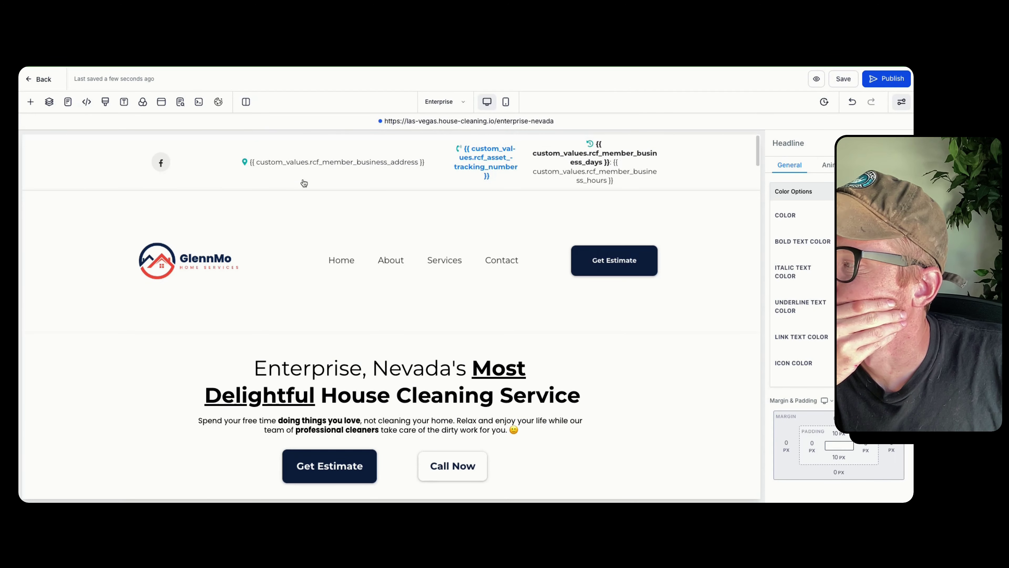
Step: Return to the website's page list and clone the Enterprise page
left_click(40, 80)
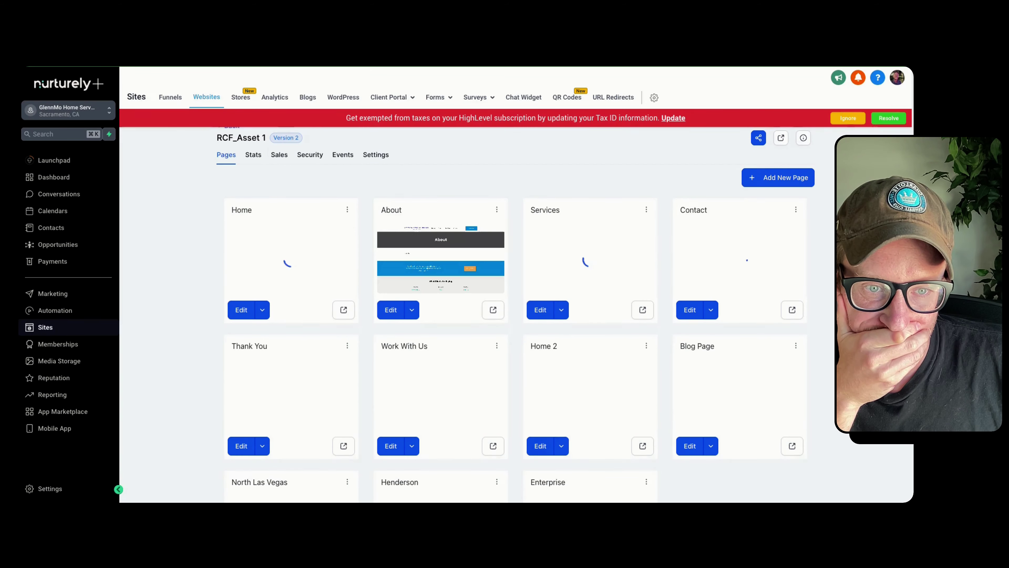
scroll(556, 170, "down", 3)
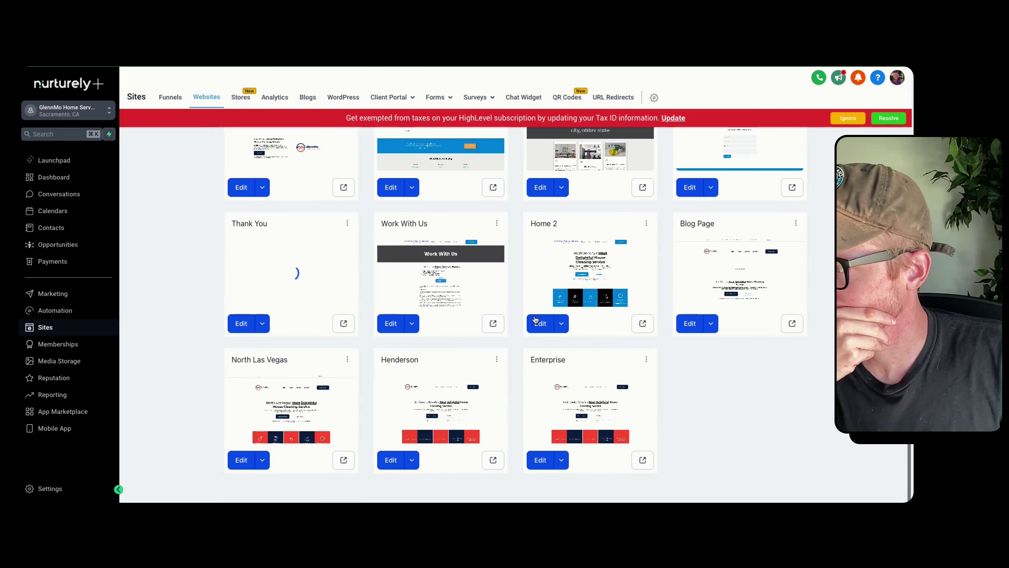
left_click(647, 360)
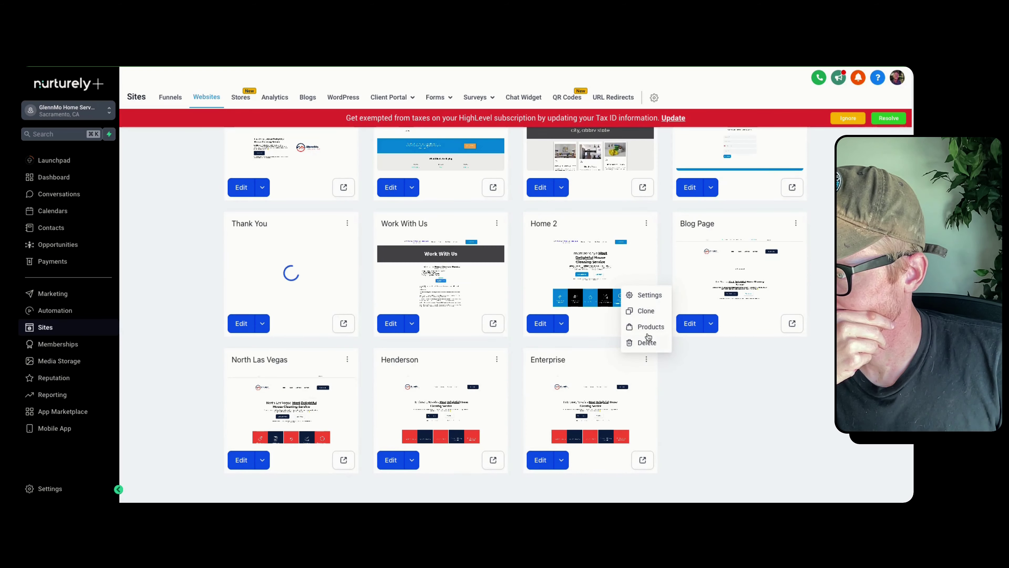
left_click(649, 309)
left_click(433, 347)
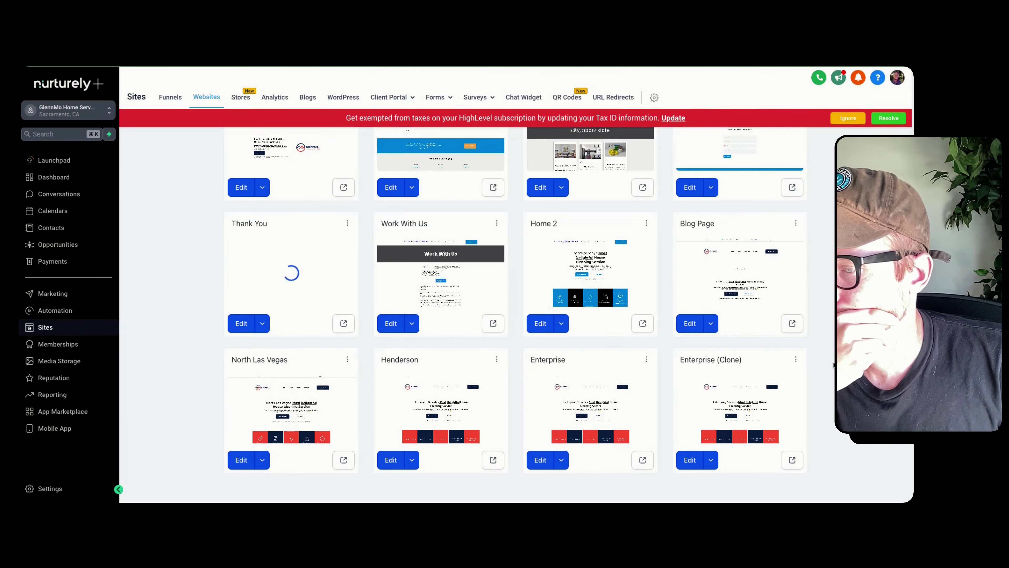
Step: Clone the Enterprise (Clone) page twice within the current website
left_click(795, 360)
left_click(791, 311)
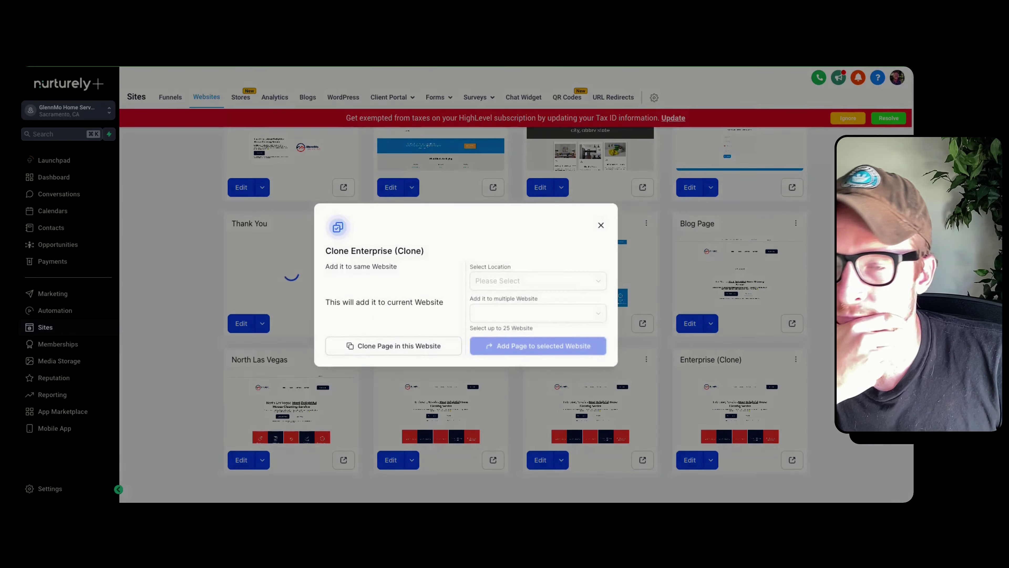
left_click(392, 346)
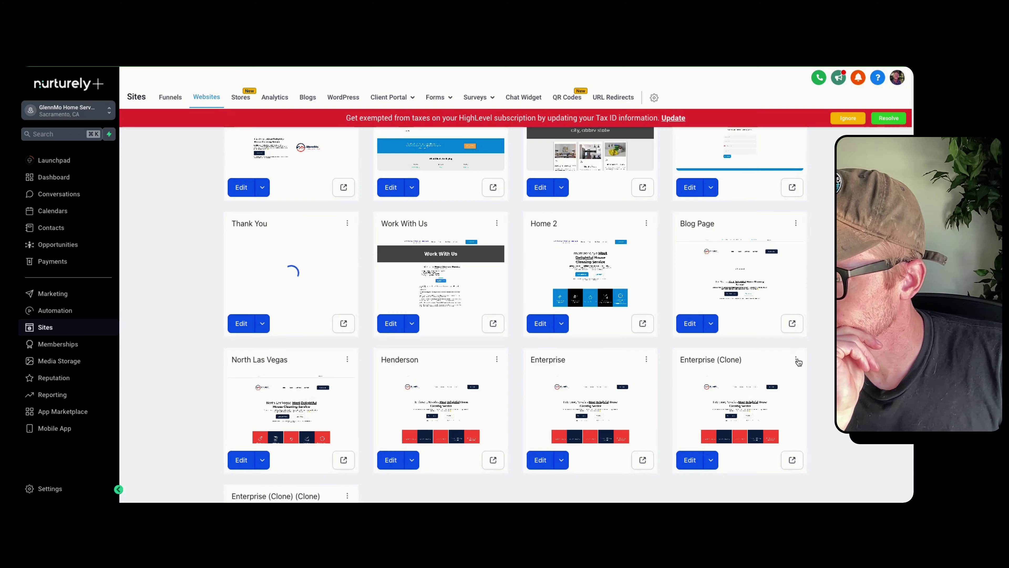
left_click(797, 360)
left_click(795, 310)
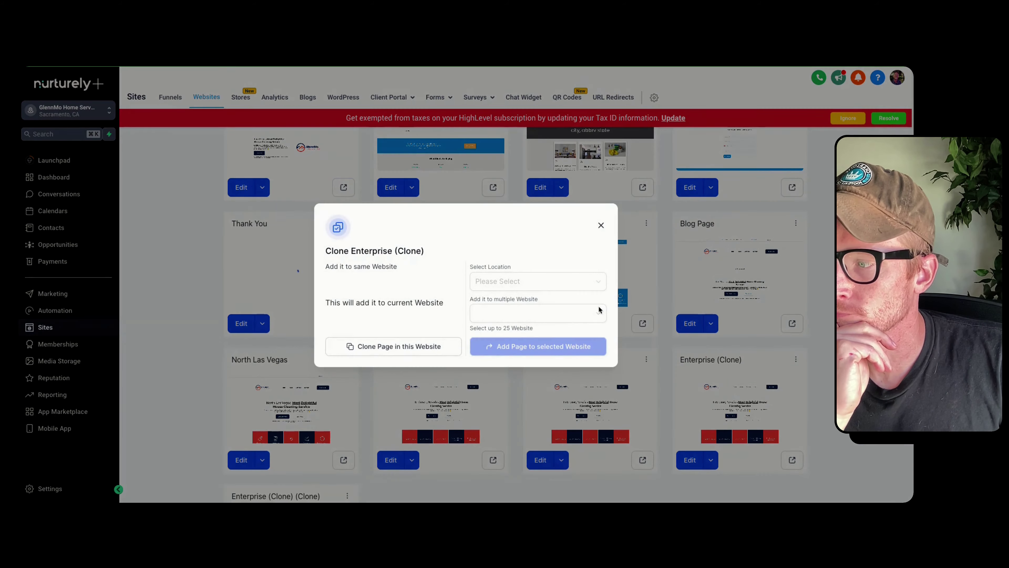
left_click(422, 350)
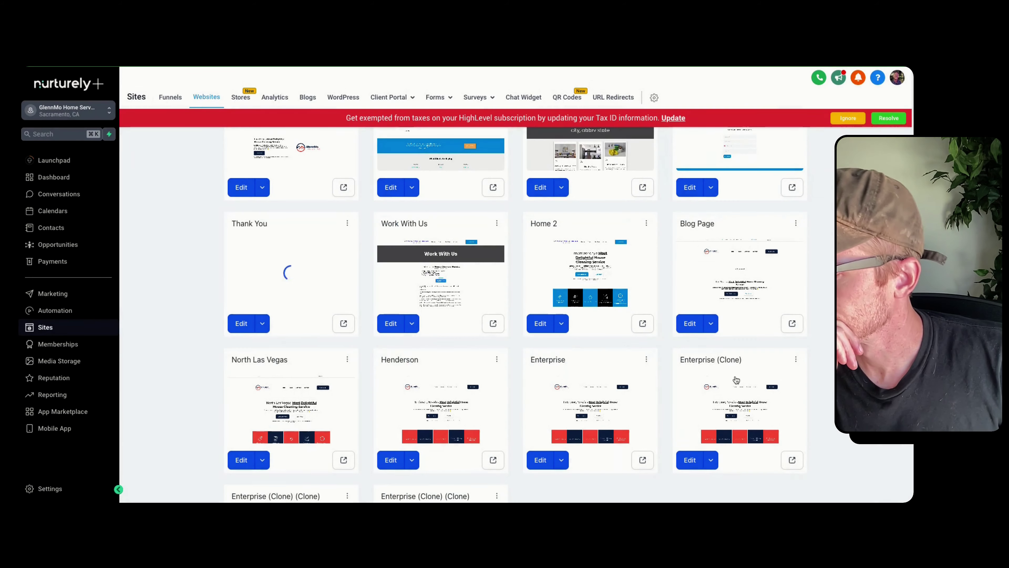
Step: Make two more clones of the original Enterprise page in the same website
left_click(647, 359)
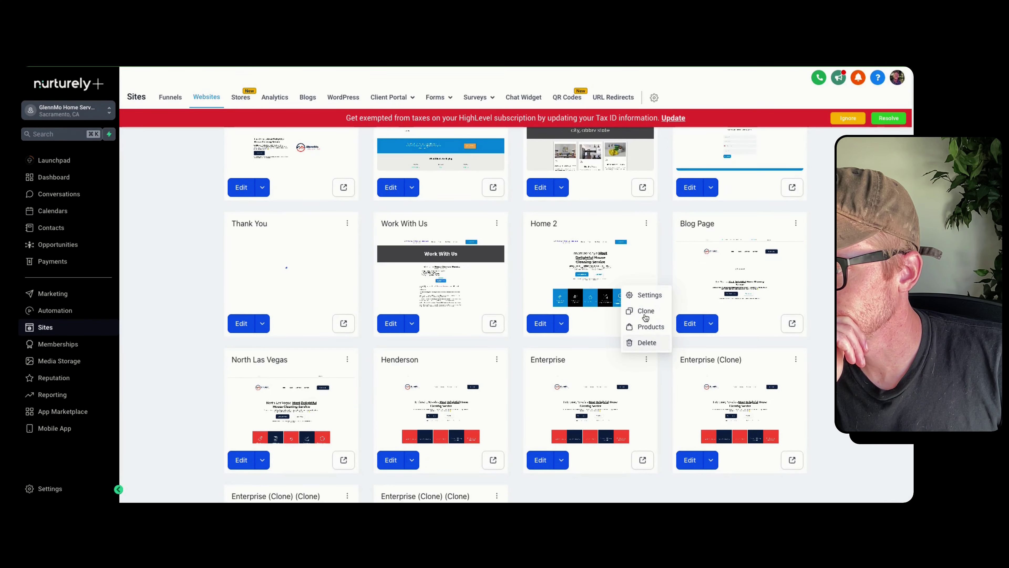
left_click(641, 313)
left_click(431, 346)
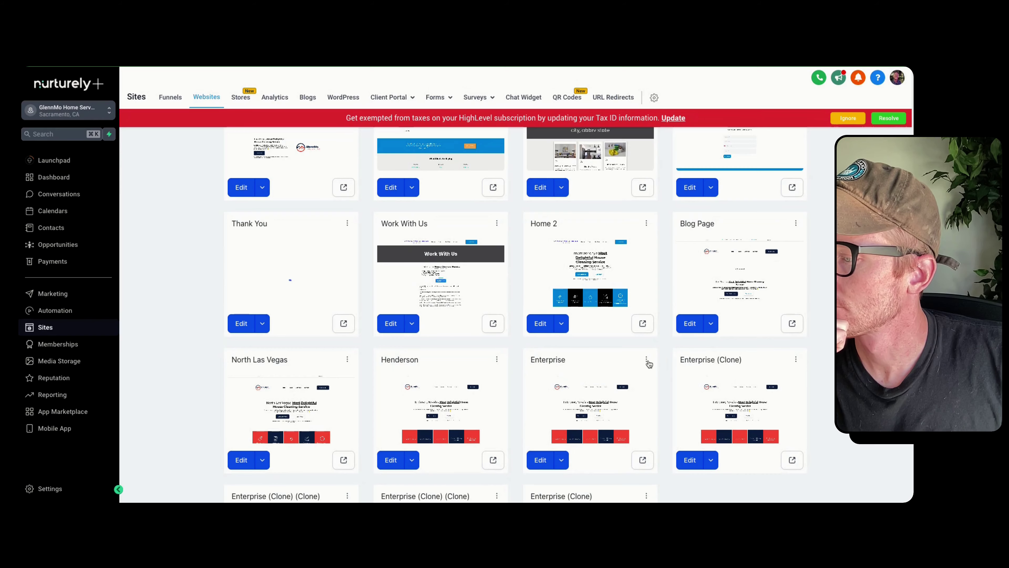
left_click(647, 360)
left_click(646, 319)
left_click(390, 348)
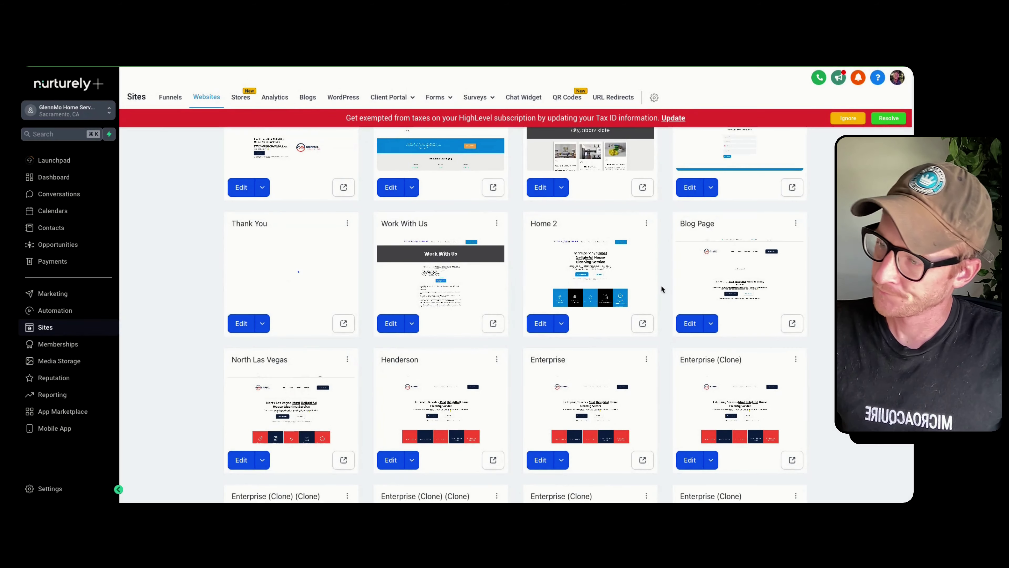
Step: Rename the first Enterprise clone, beside the original Enterprise page, as Paradise and set its path to /paradise-nevada
scroll(660, 288, "down", 3)
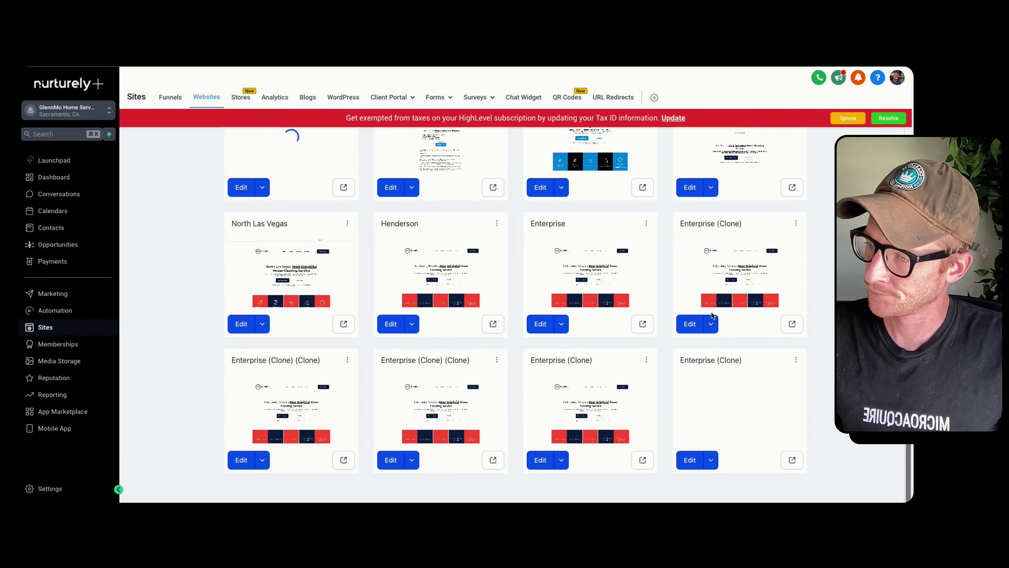
left_click(796, 224)
left_click(799, 157)
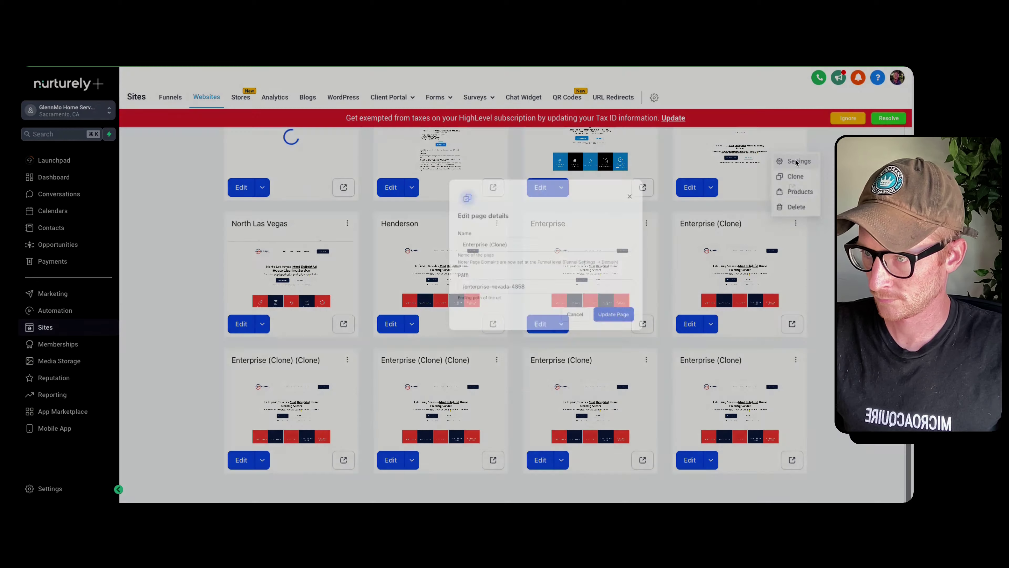
left_click(442, 271)
key("super+a")
type("Paradise")
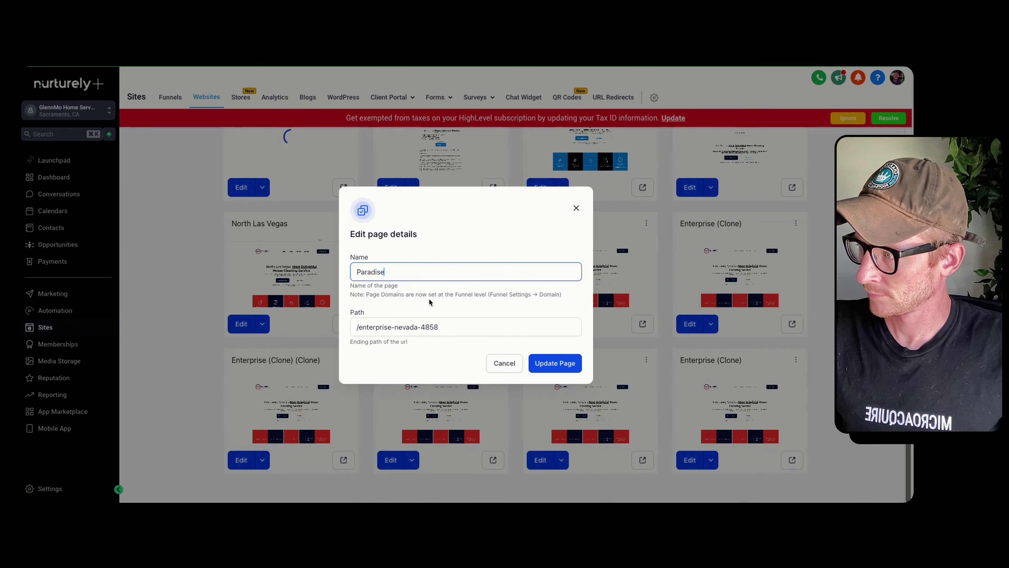
double_click(371, 326)
type("paradise")
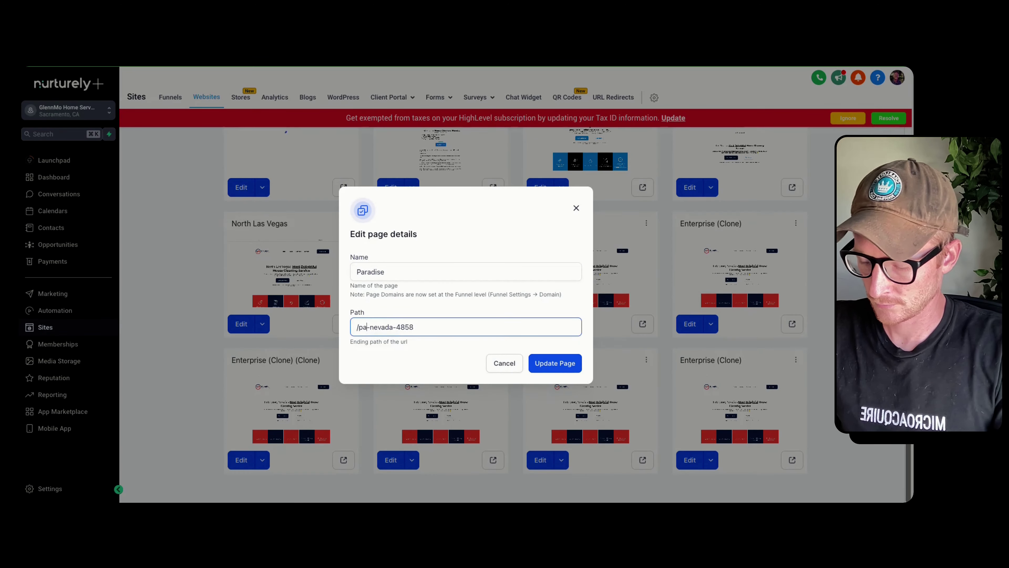
left_click(435, 326)
key("BackSpace")
key("BackSpace")
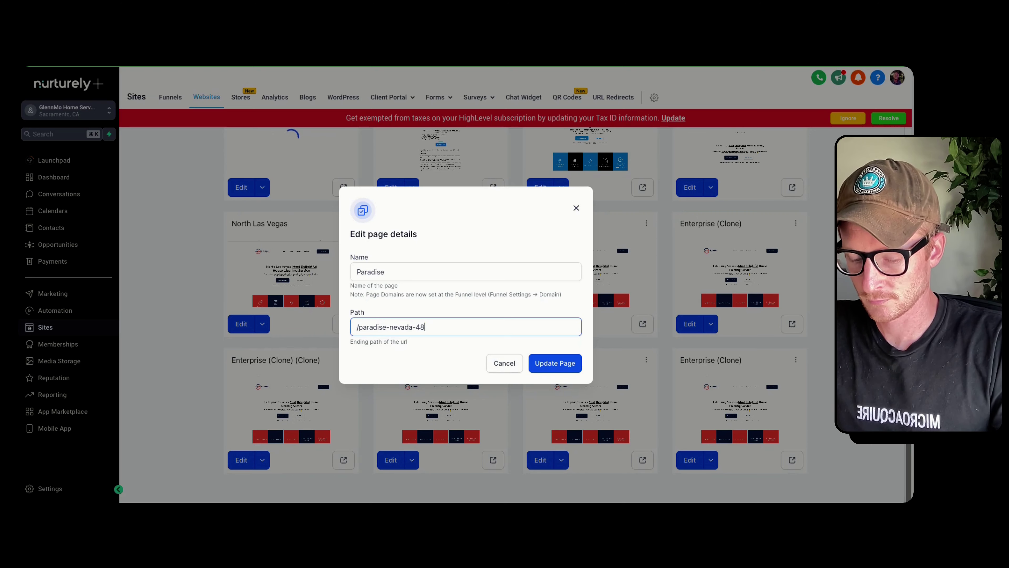
key("Return")
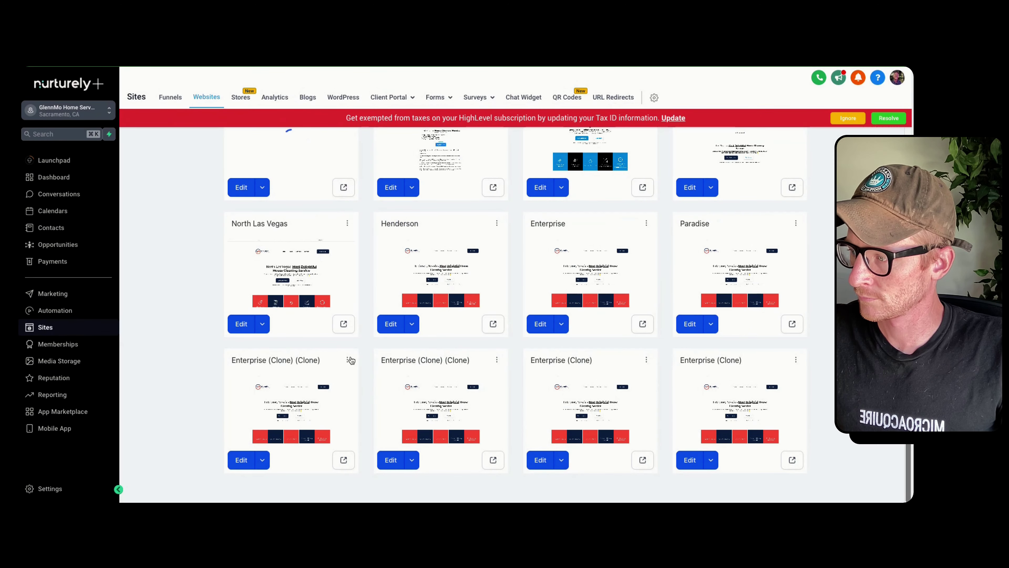
Step: Rename the first Enterprise (Clone) (Clone) page as Summerlin and set its path to /summerlin-nevada
left_click(349, 360)
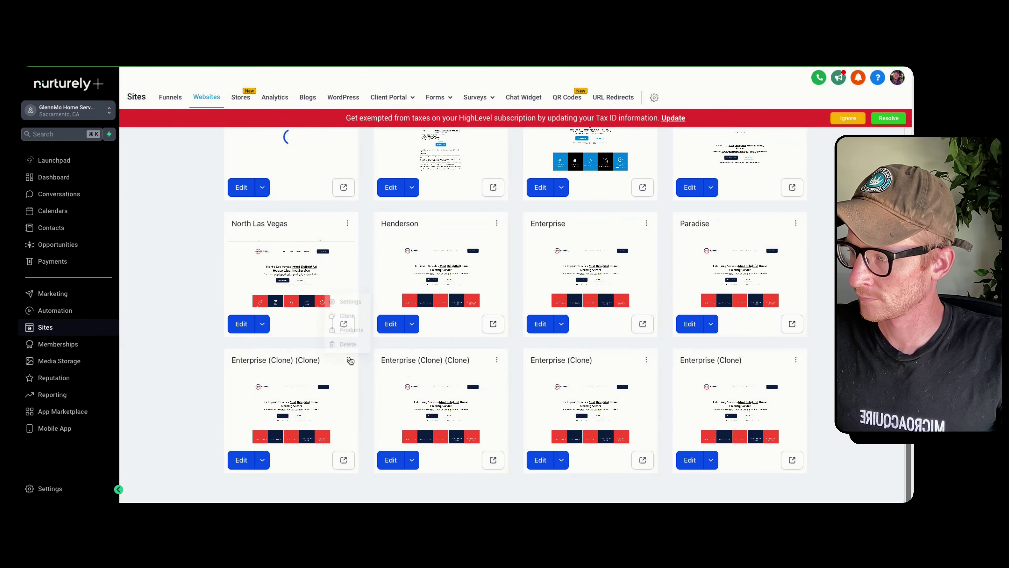
left_click(350, 301)
left_click(463, 269)
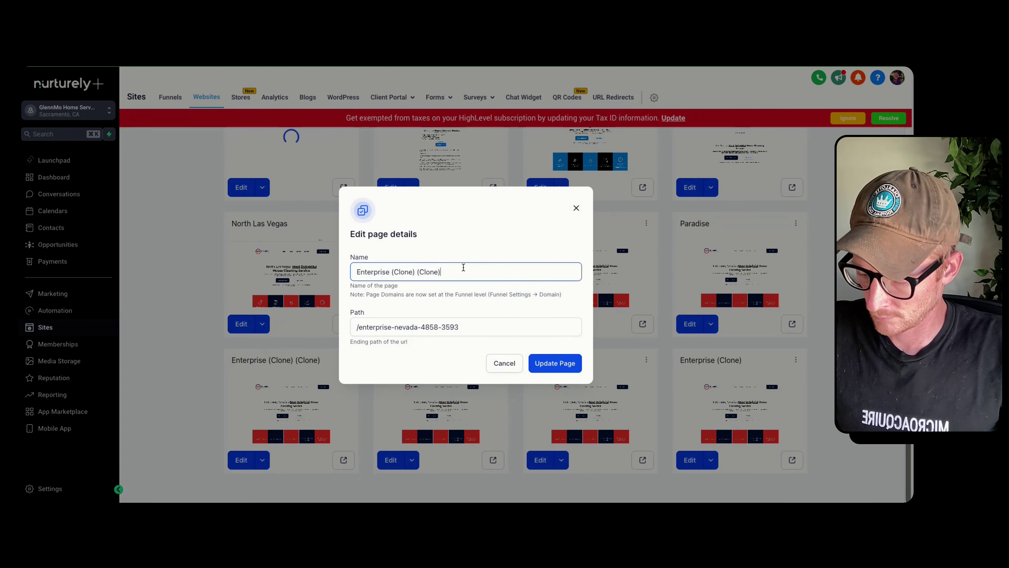
key("ctrl+a")
type("Summerlin")
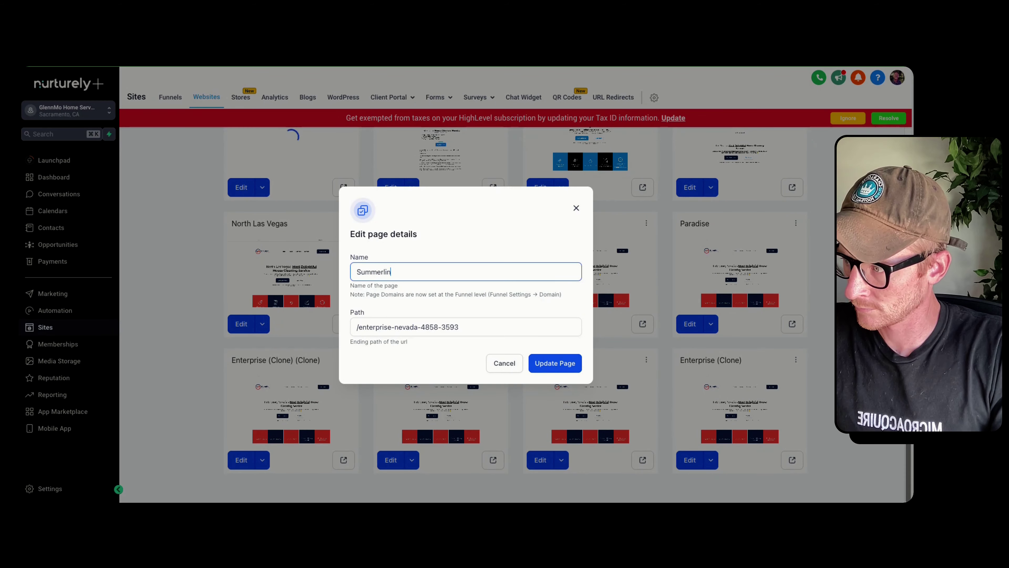
left_click_drag(526, 324, 392, 326)
key("BackSpace")
type("sum")
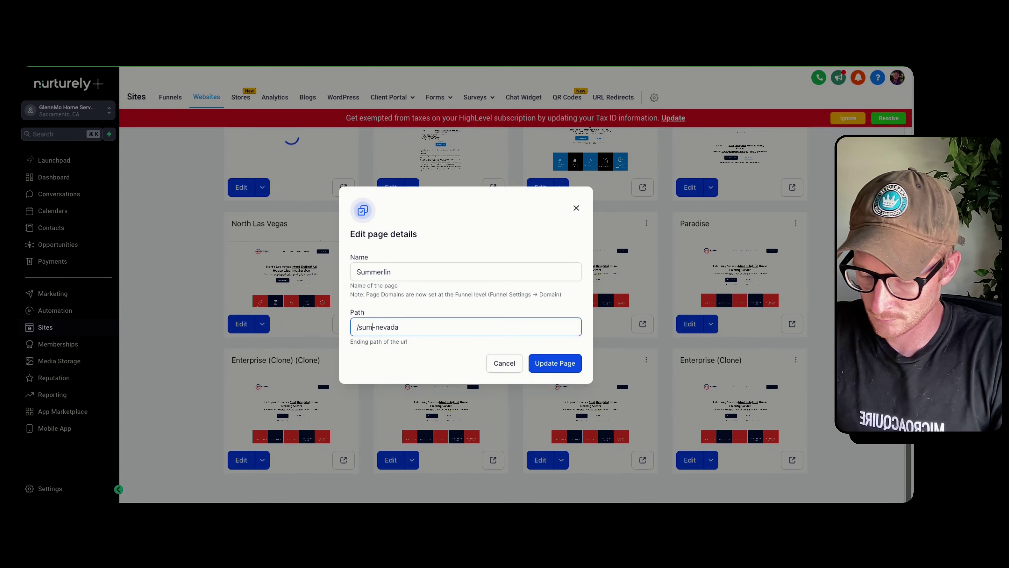
type("merlin")
left_click(555, 363)
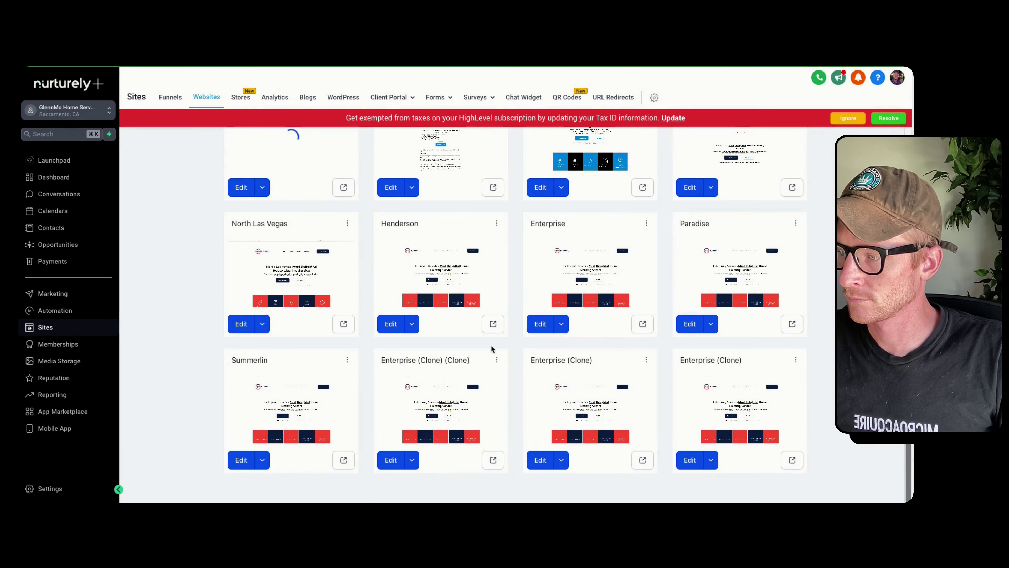
Step: Open the settings of the remaining Enterprise (Clone) (Clone) page and set its name to Spring Valley
left_click(496, 359)
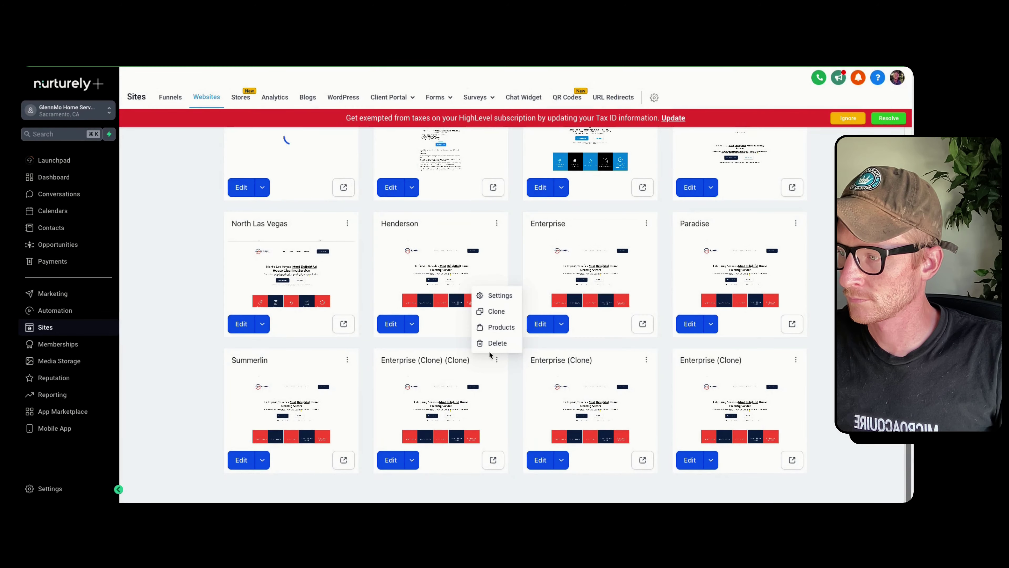
left_click(497, 295)
triple_click(458, 274)
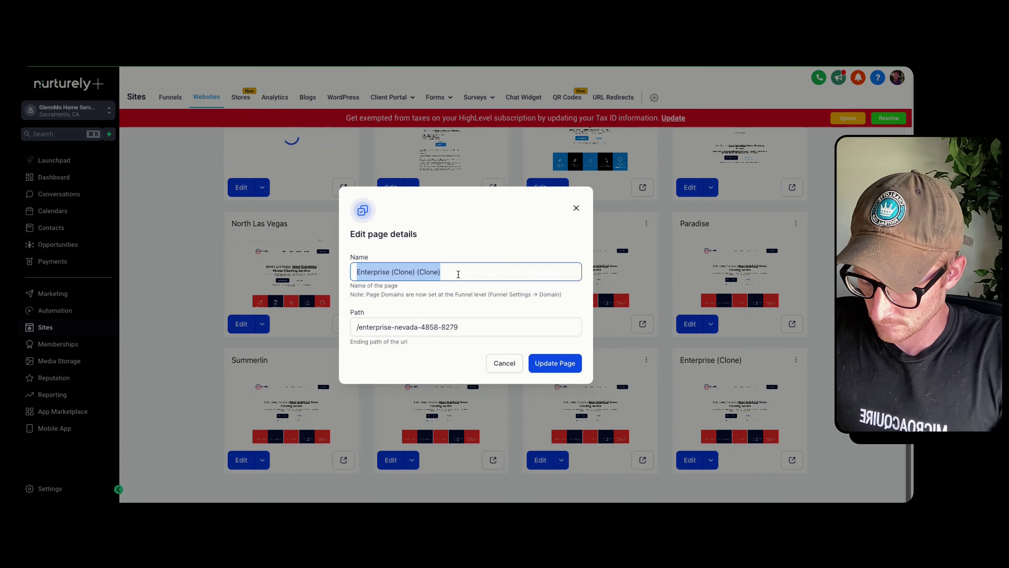
type("Spring Valley")
key("Tab")
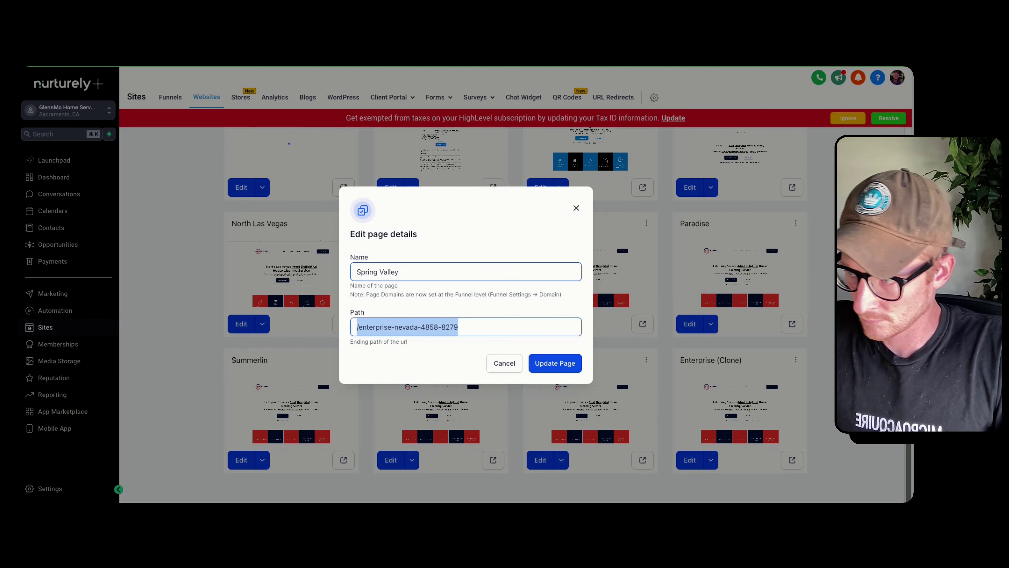
Step: Replace "enterprise" with the city name in the Spring Valley page's path, remove the numeric suffixes and save the page details
key("Right")
key("BackSpace")
key("BackSpace")
key("BackSpace")
key("BackSpace")
key("BackSpace")
key("BackSpace")
key("BackSpace")
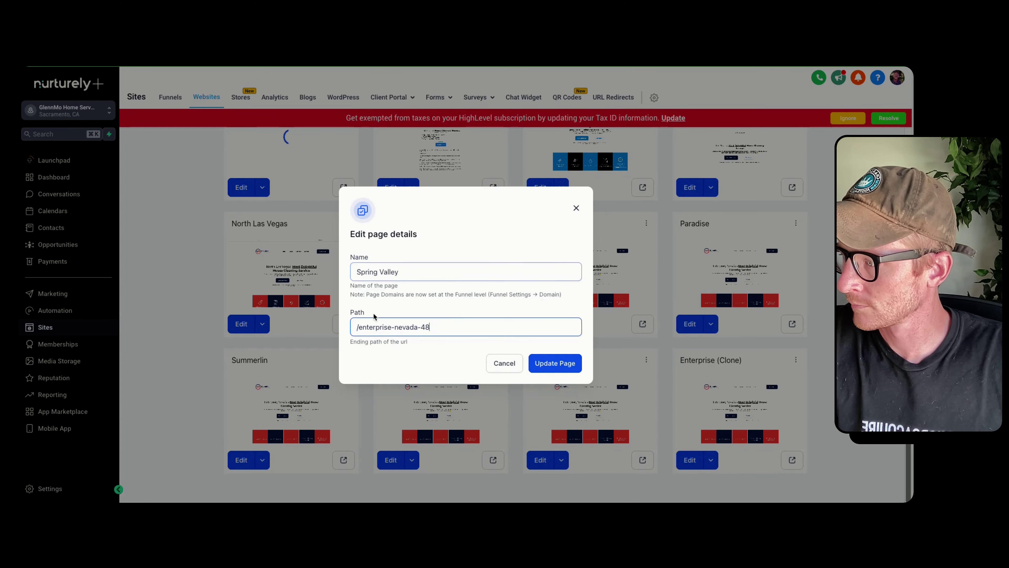
double_click(380, 327)
type("s")
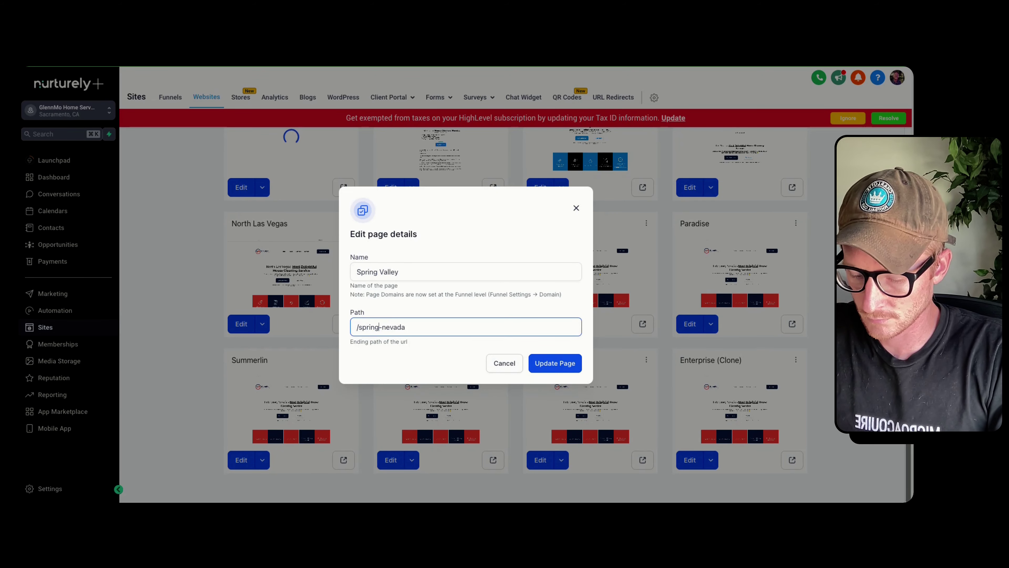
key("Return")
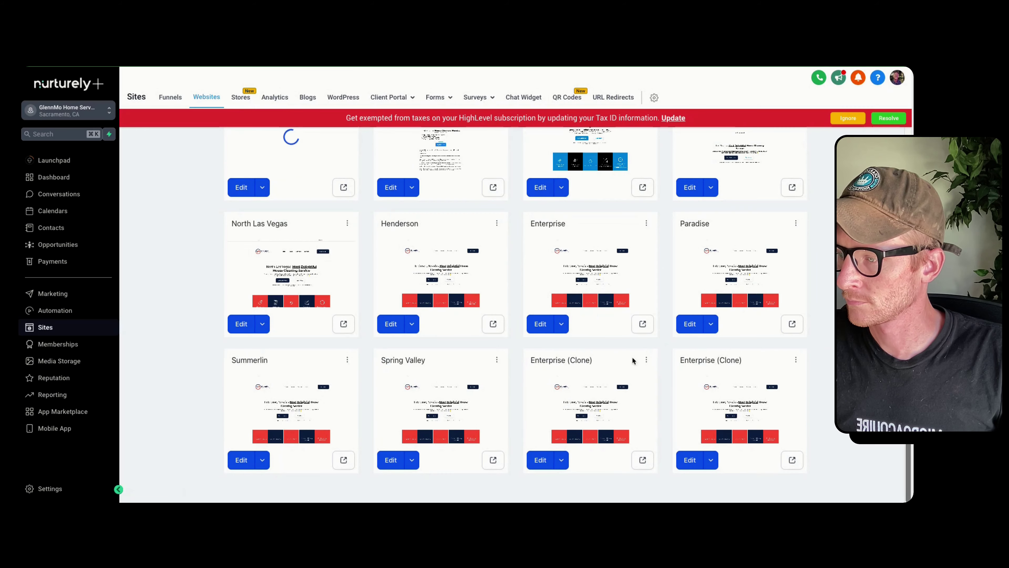
Step: Open the settings of the Enterprise clone next to Spring Valley and set its name to Boulder City
left_click(647, 360)
left_click(648, 294)
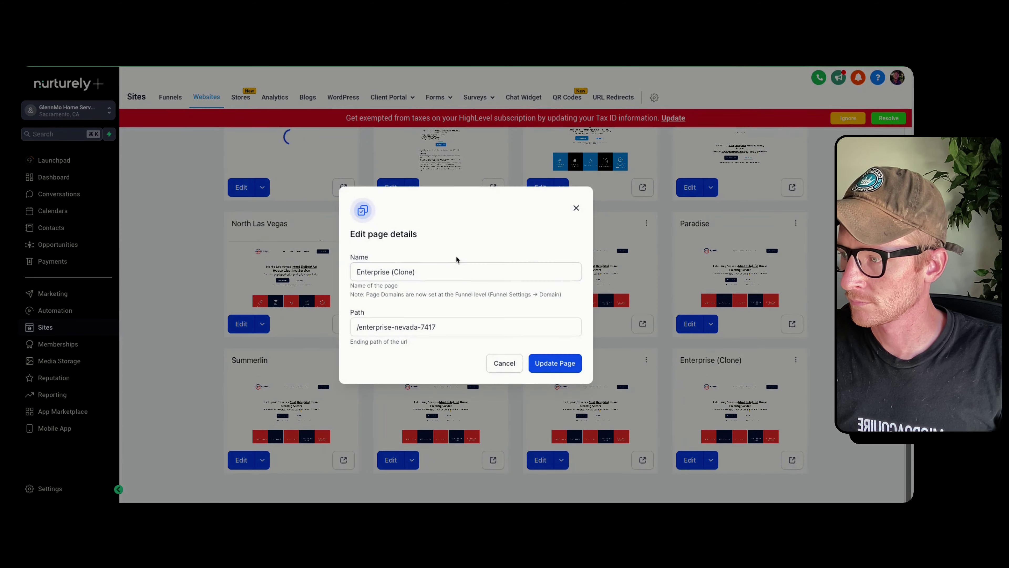
left_click(460, 269)
key("ctrl+a")
type("B")
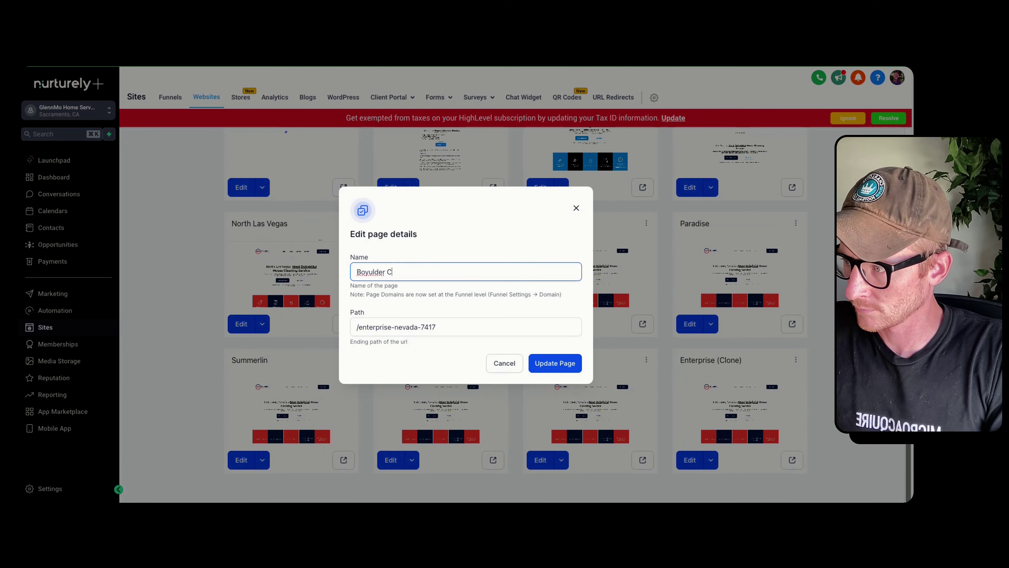
type("oyulder City")
key("Left")
key("Left")
key("Left")
key("Left")
key("Left")
key("Left")
key("Left")
key("Left")
key("Left")
key("Left")
key("BackSpace")
key("Tab")
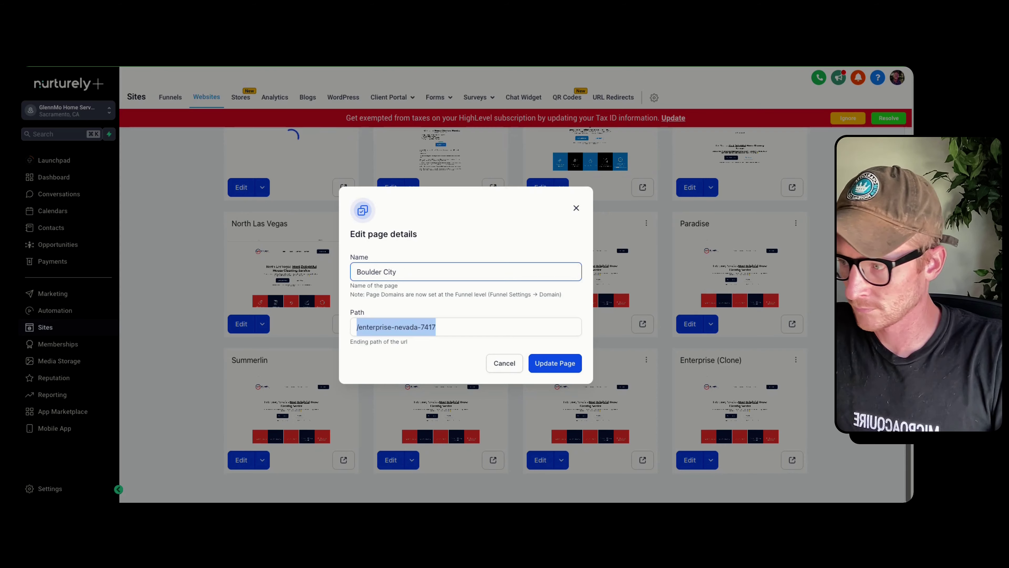
Step: Set the Boulder City page's path to /boulder-city-nevada and save the page details
key("Right")
key("BackSpace")
key("BackSpace")
key("BackSpace")
key("BackSpace")
key("BackSpace")
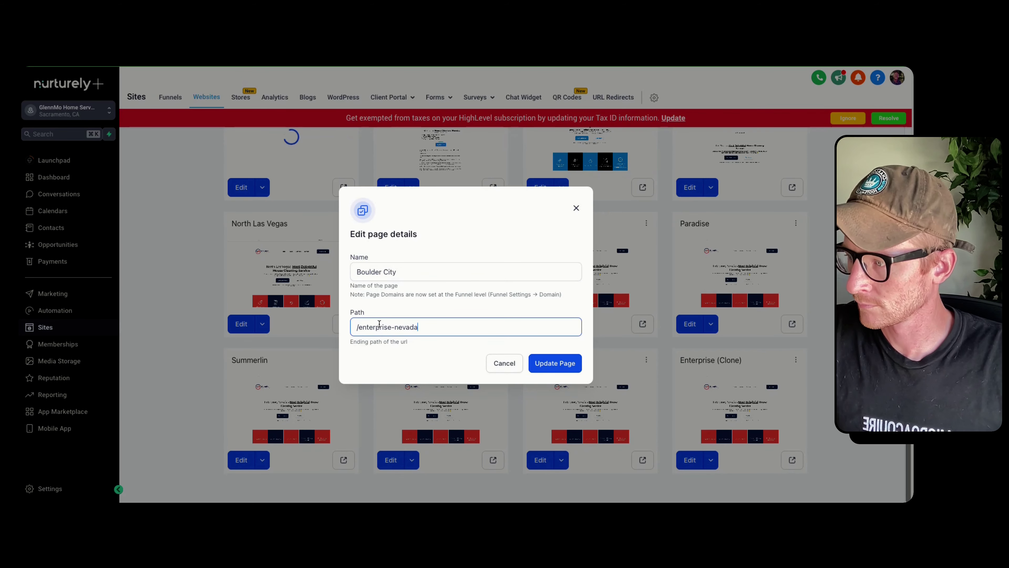
double_click(380, 327)
type("boulder-city")
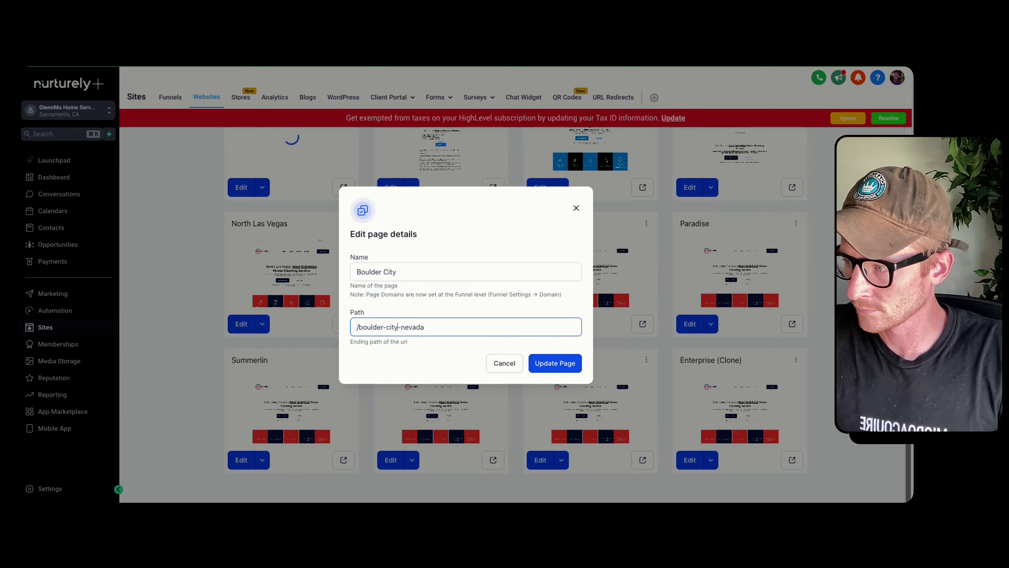
key("Return")
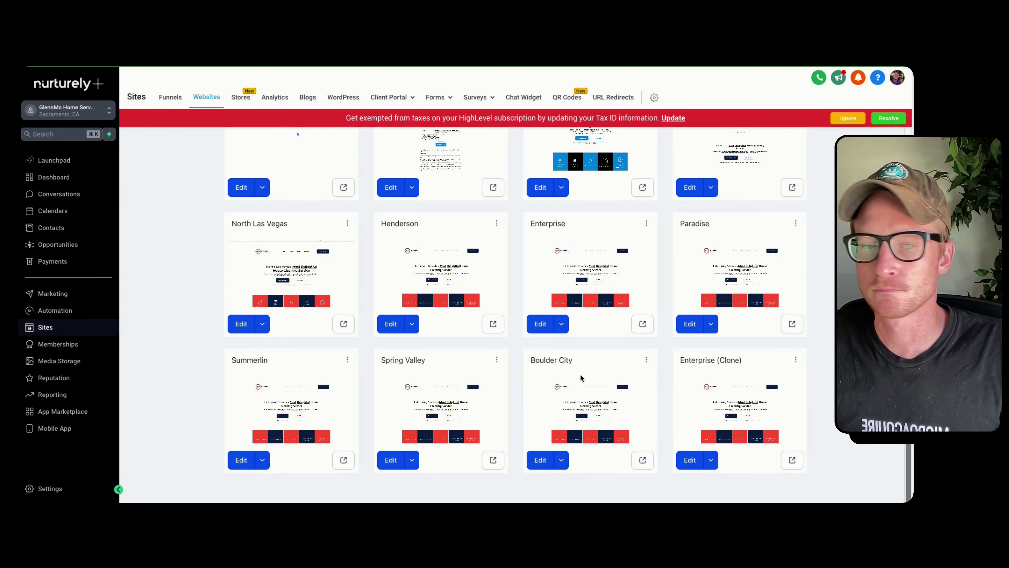
Step: Open the settings of the remaining Enterprise (Clone) page and set its name to Northwest Las Vegas
left_click(797, 360)
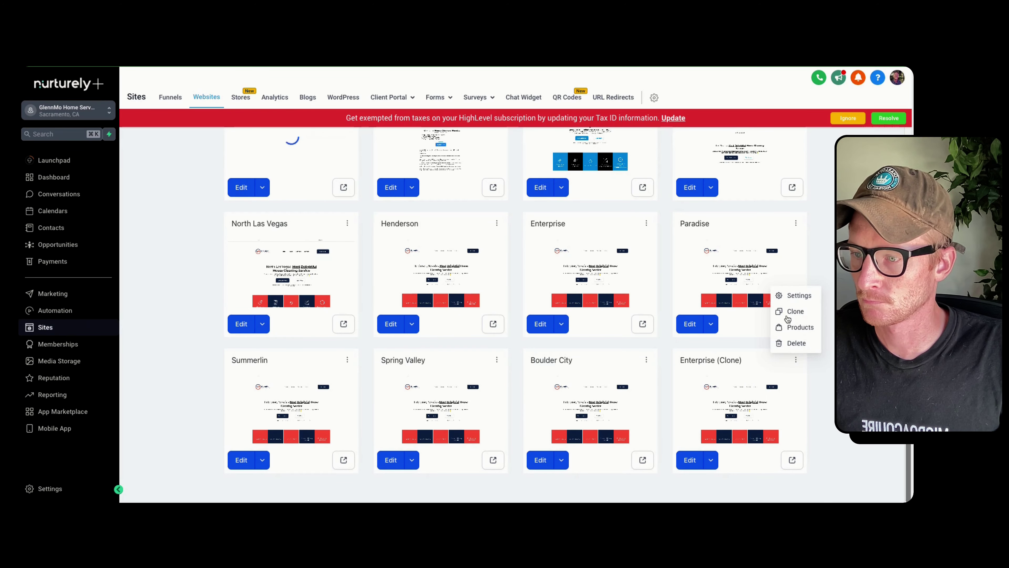
left_click(797, 299)
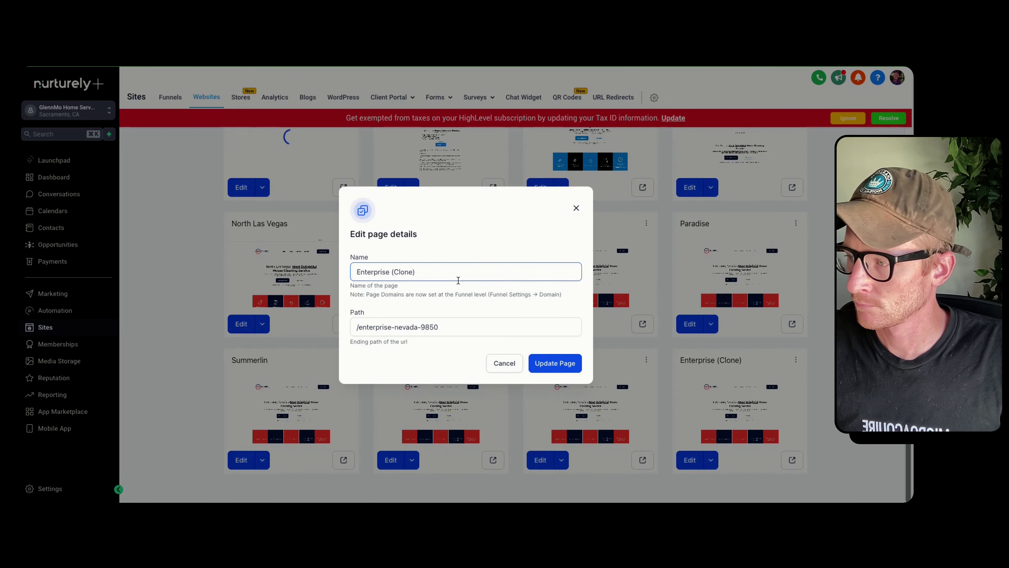
triple_click(448, 275)
type("Northwest Las Vegas")
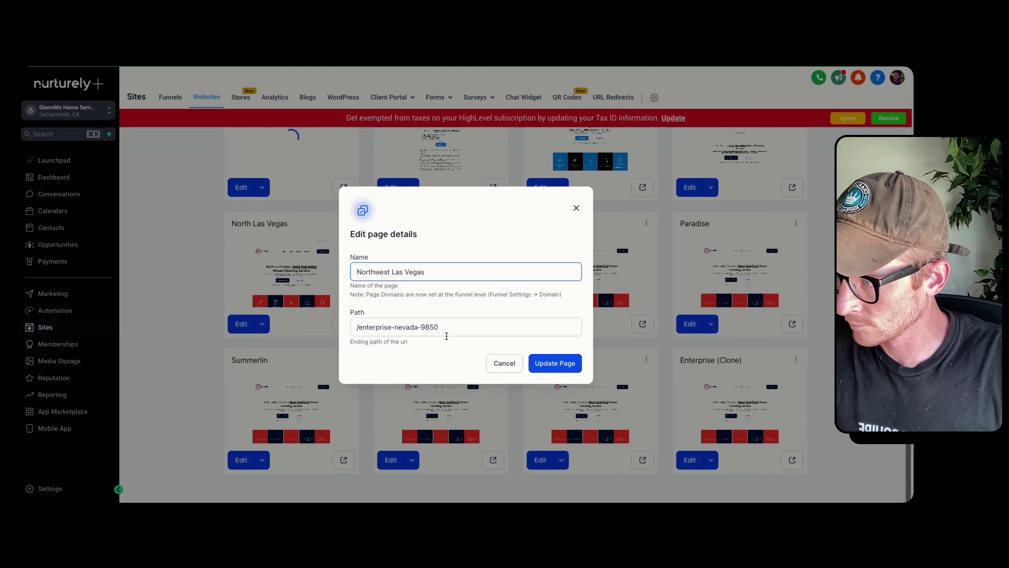
Step: Replace "enterprise" with "northwest-las-vegas" in the page's path, remove the numeric suffix and save the page details
left_click(437, 328)
double_click(431, 327)
key("BackSpace")
key("BackSpace")
double_click(367, 328)
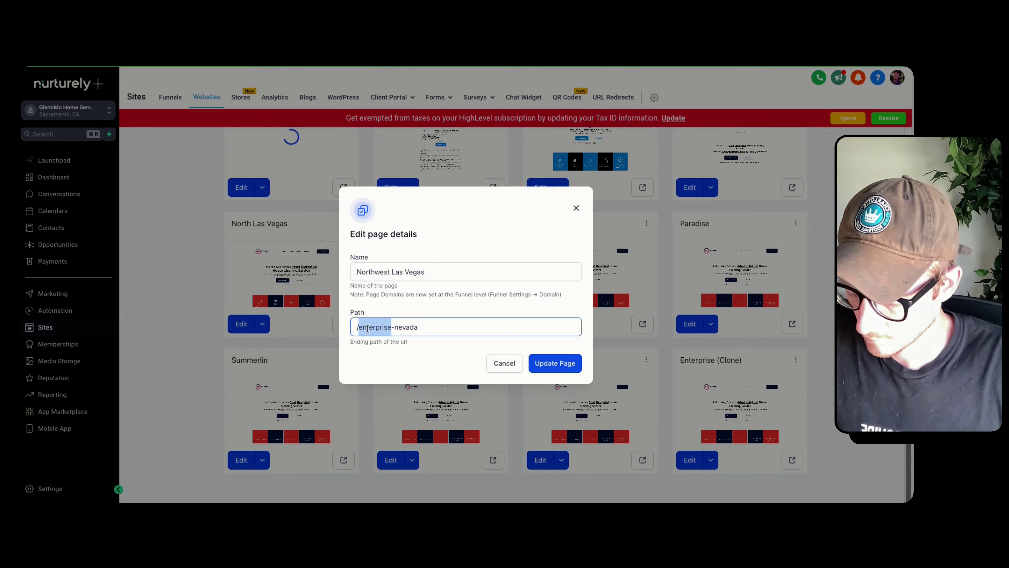
type("northwest-las-vega")
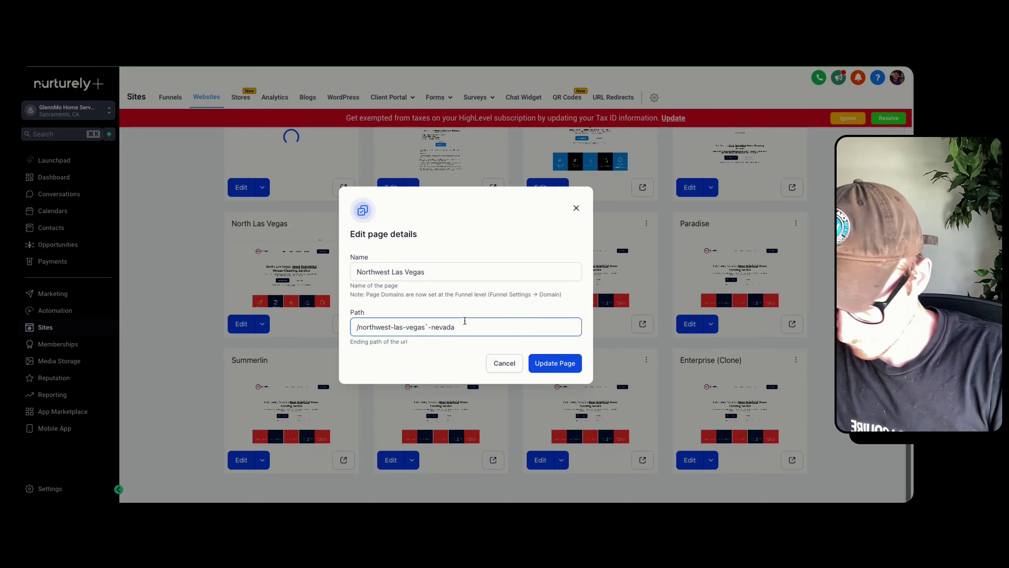
key("Return")
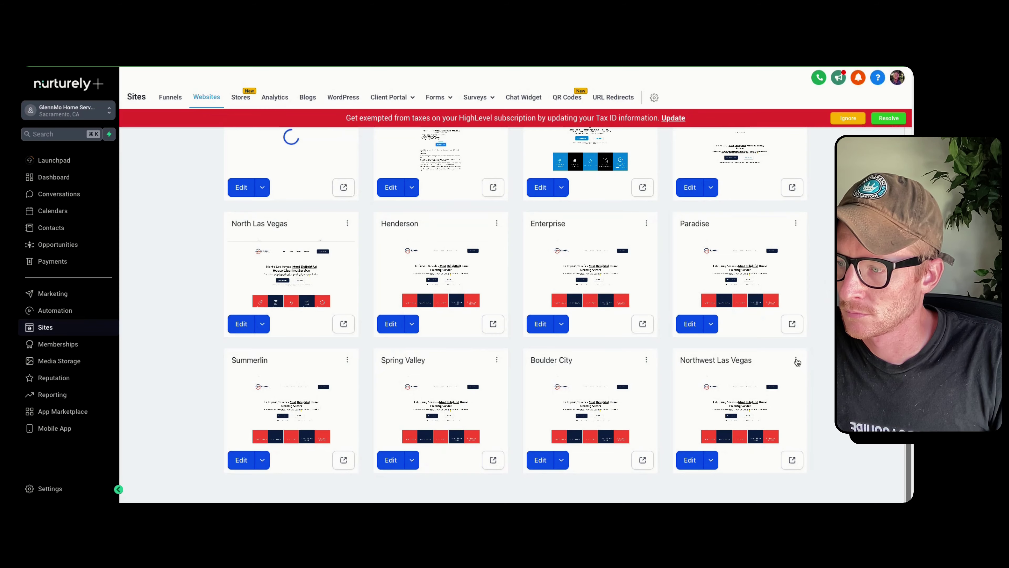
left_click(796, 360)
left_click(796, 311)
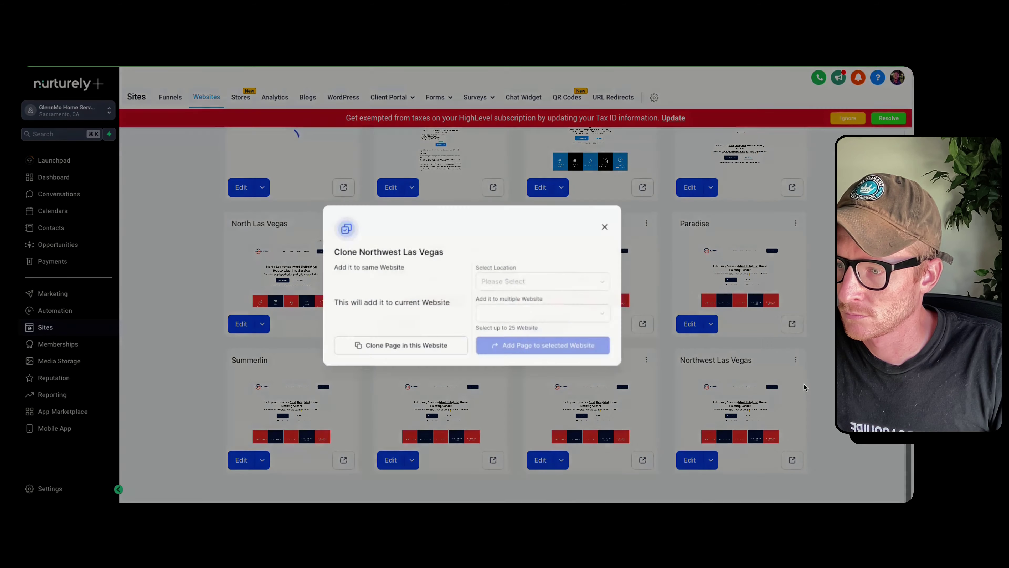
left_click(600, 225)
Step: Clone the Enterprise page twice within the current website
left_click(647, 224)
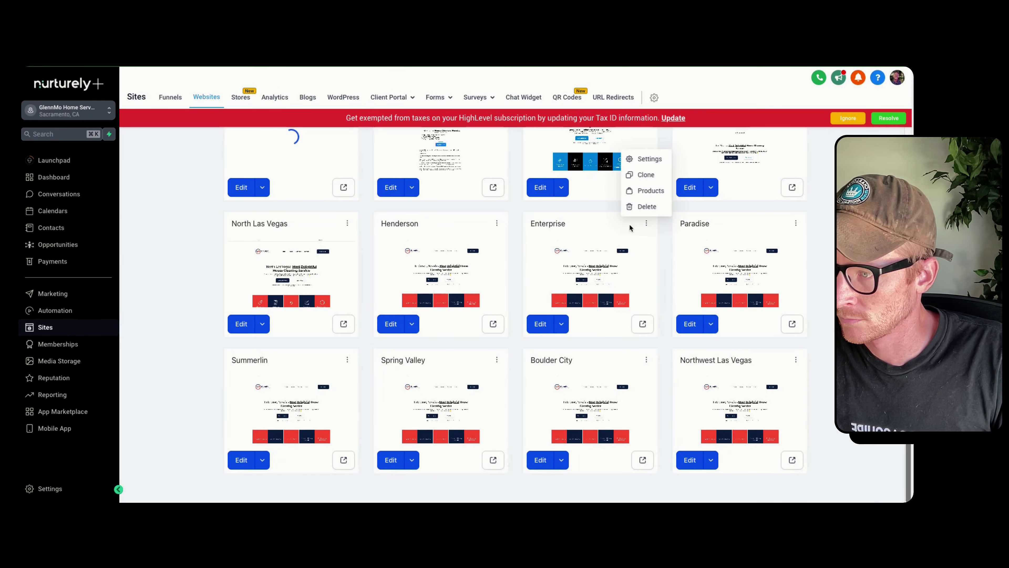
left_click(645, 176)
left_click(355, 346)
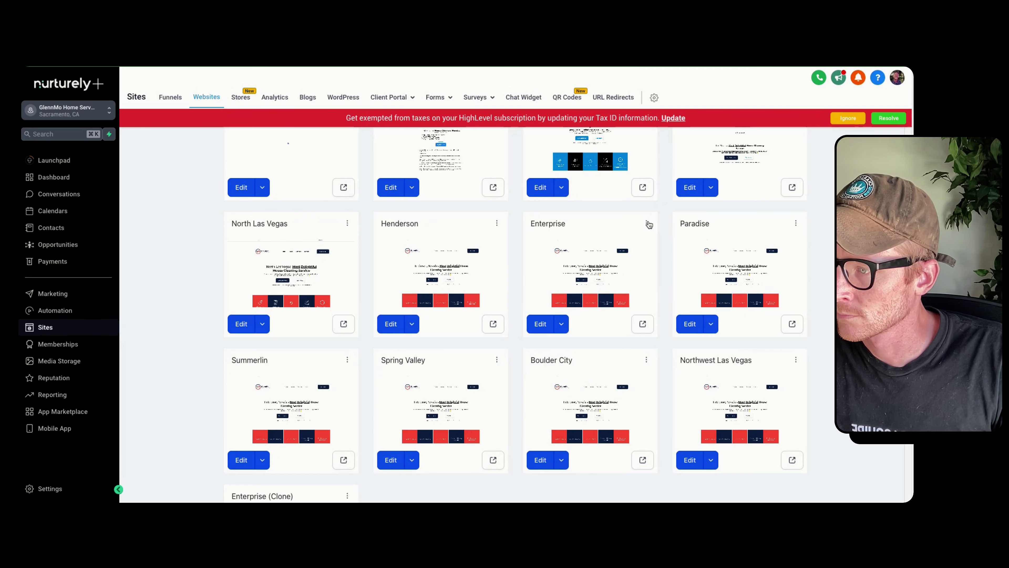
left_click(646, 223)
left_click(647, 175)
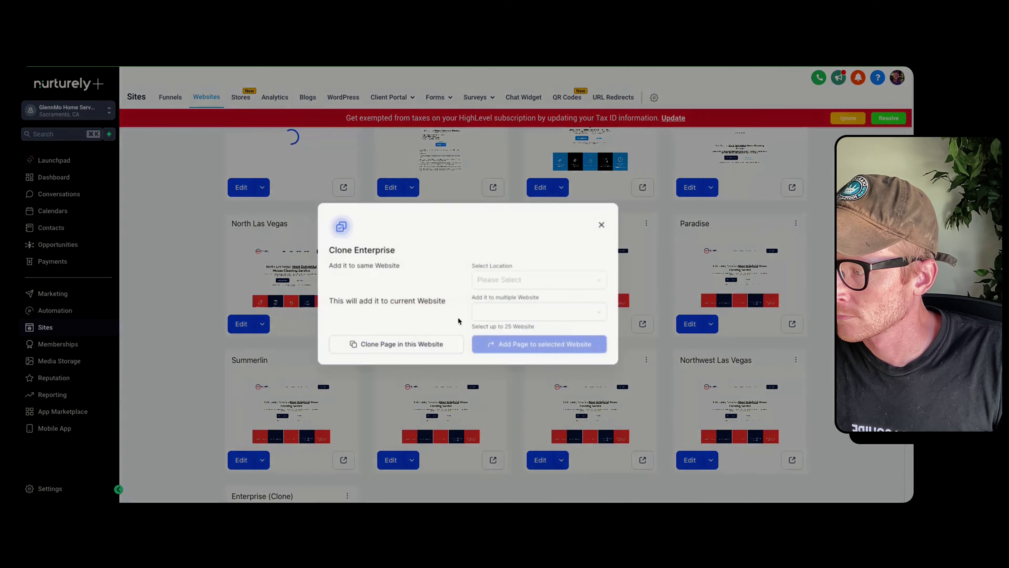
left_click(377, 352)
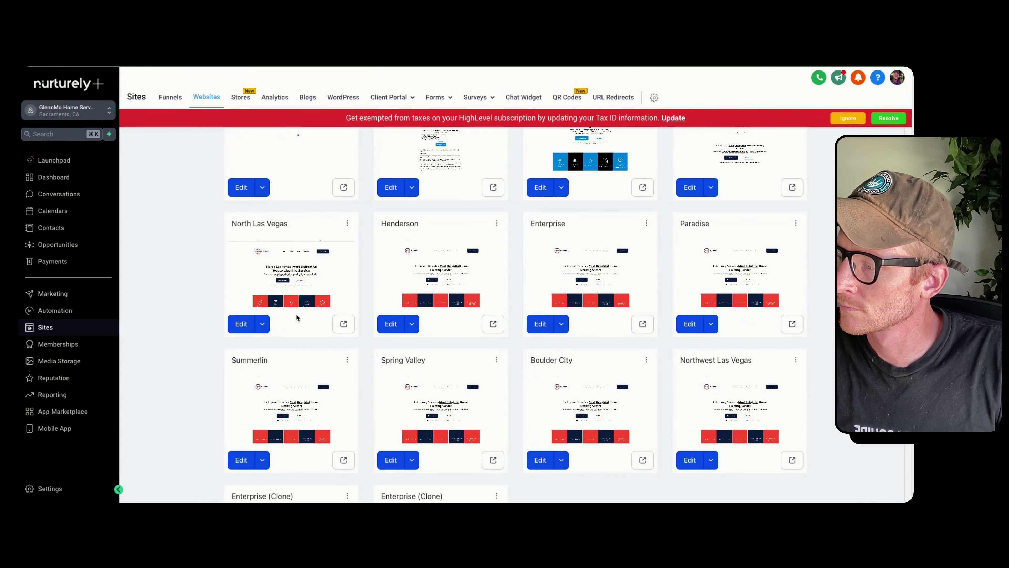
Step: Open the settings of the first new Enterprise (Clone) page and set its name to Clark County
scroll(296, 315, "down", 3)
left_click(263, 460)
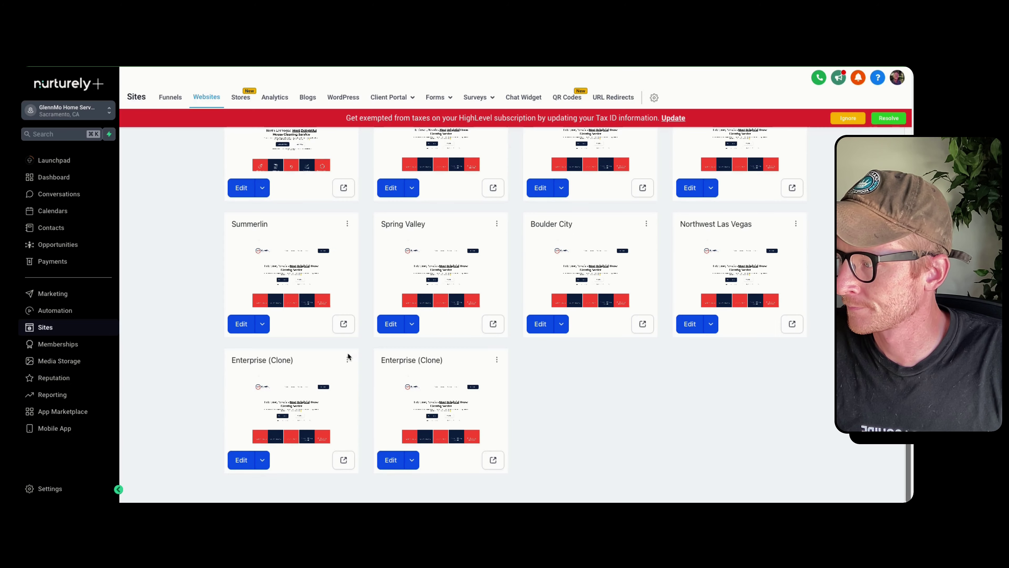
left_click(348, 360)
left_click(338, 294)
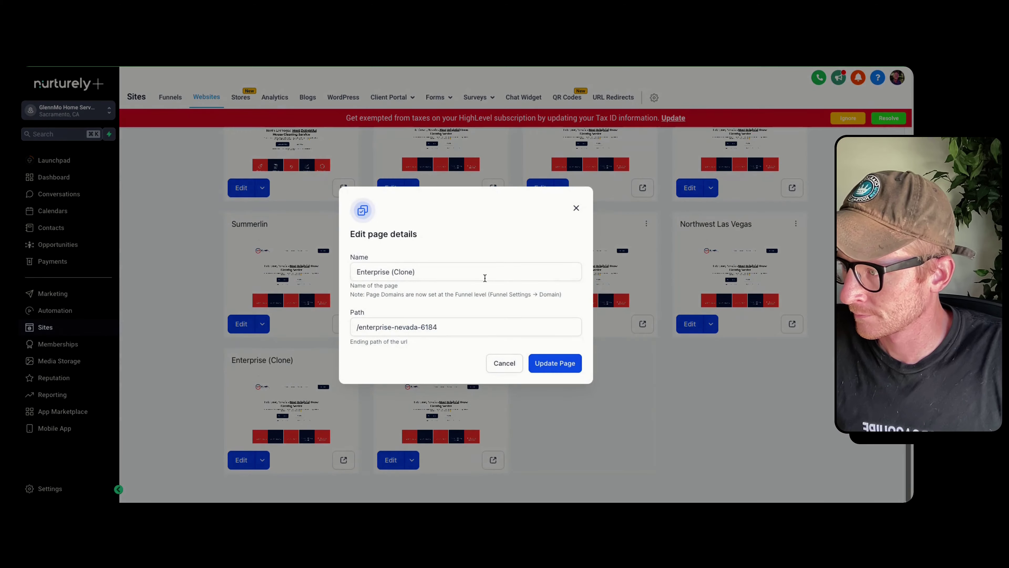
key("ctrl+a")
type("Clark County")
key("Tab")
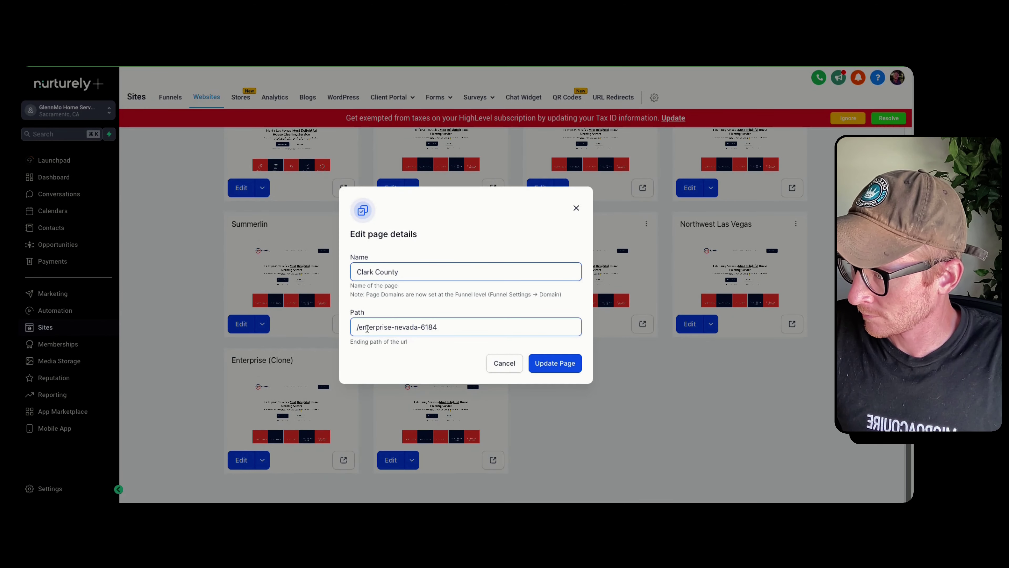
Step: Replace "enterprise" with "clark-county" in the Clark County page's path, remove the numeric suffix and save the page details
double_click(366, 329)
type("clark-cou")
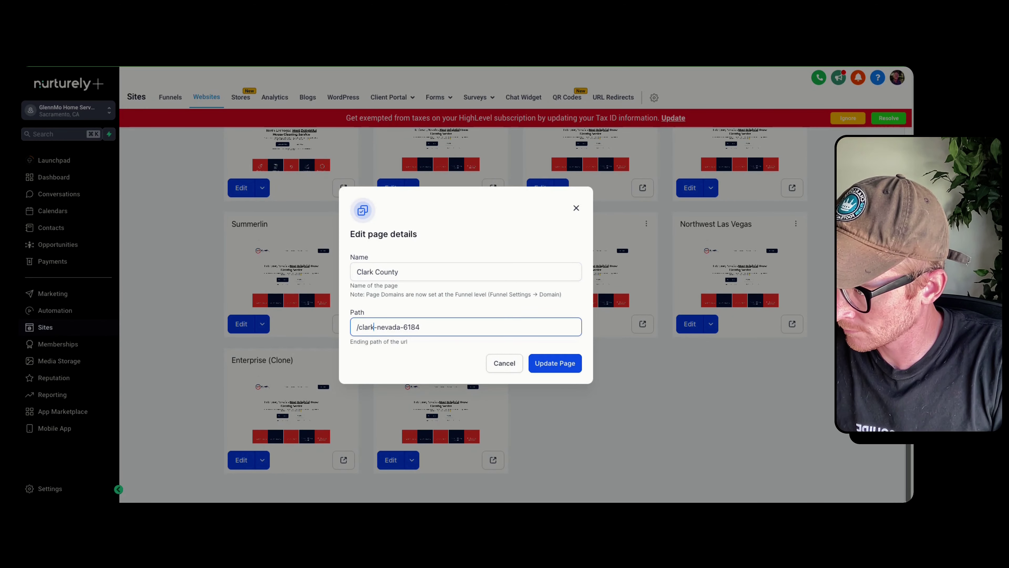
type("nty")
key("BackSpace")
key("BackSpace")
key("BackSpace")
key("BackSpace")
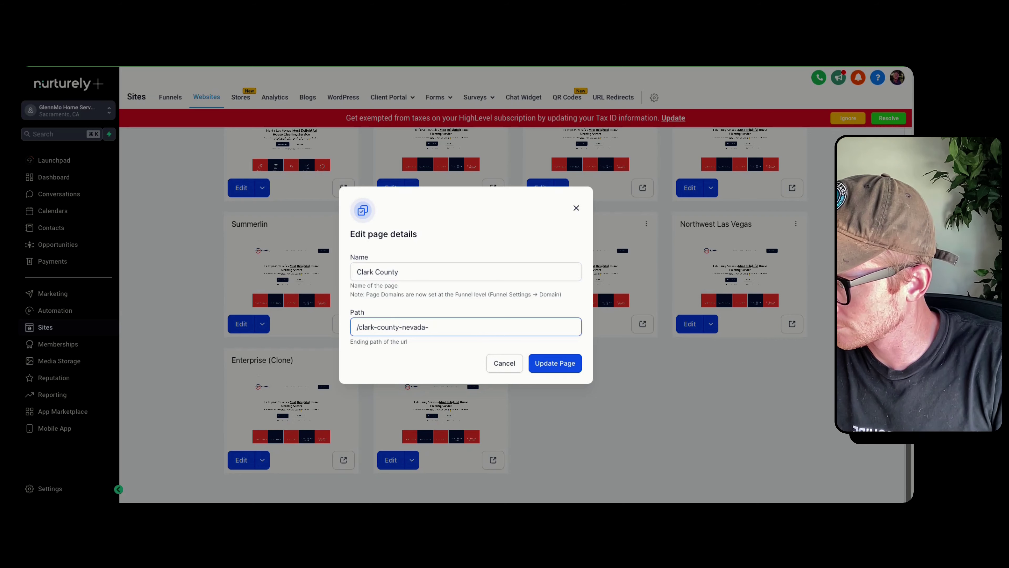
key("Return")
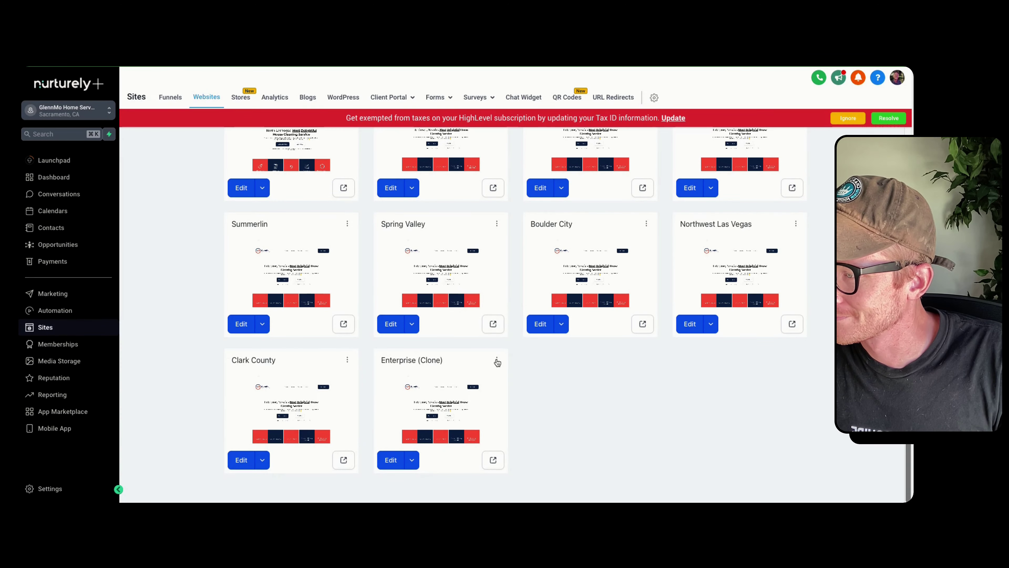
Step: Open the settings of the last Enterprise (Clone) page and set its name to Las Vegas
left_click(497, 360)
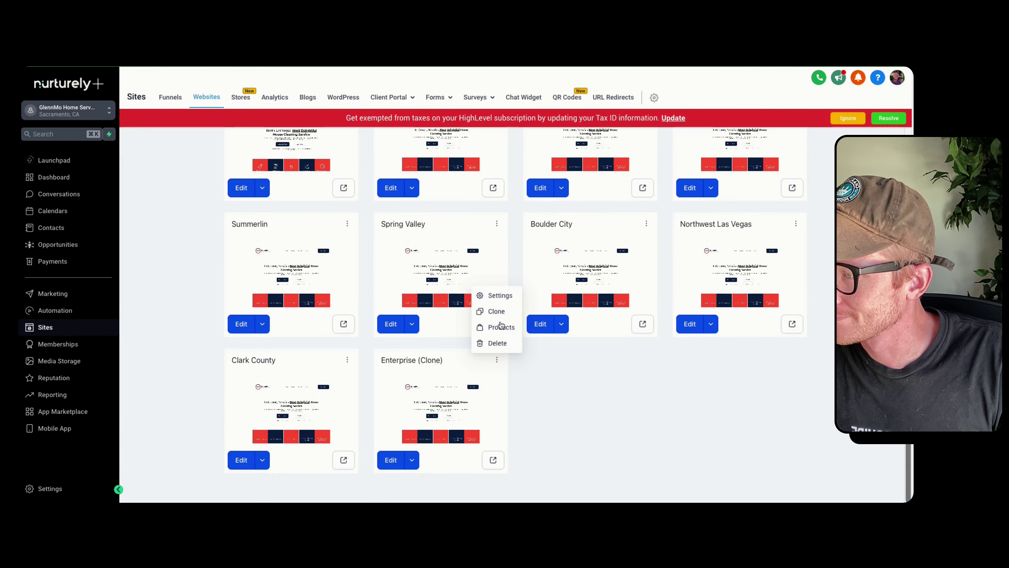
left_click(499, 295)
left_click(444, 272)
key("super+a")
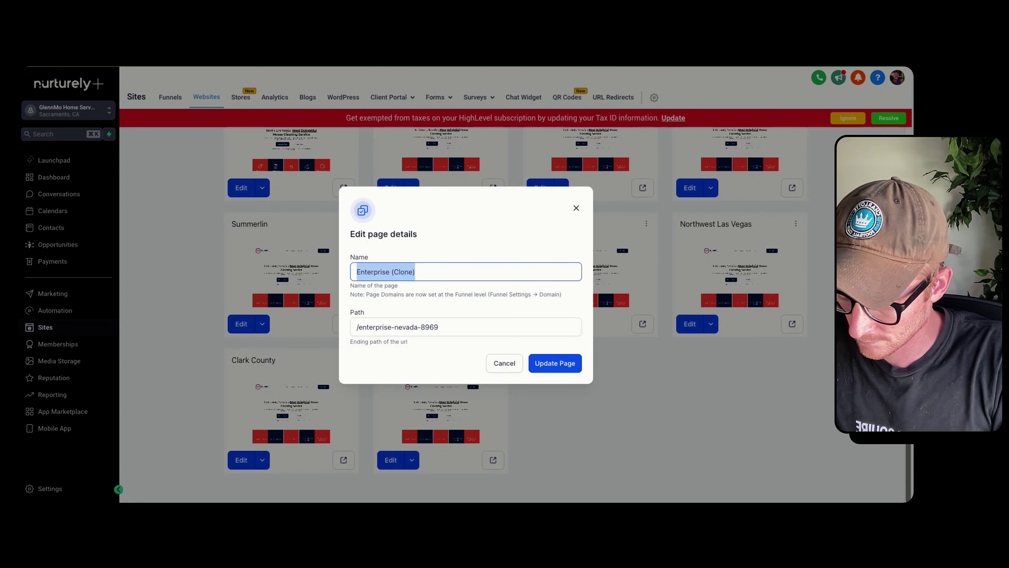
type("Las Vegas")
Step: Set the Las Vegas page's path to /las-vegas-nevada and save the page details
left_click(376, 327)
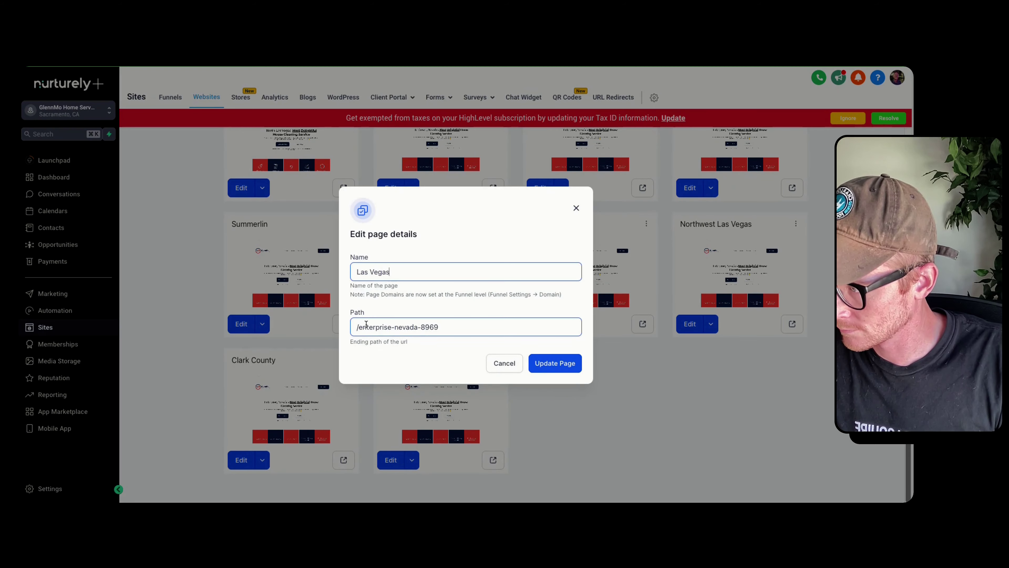
double_click(376, 327)
type("las-vegas")
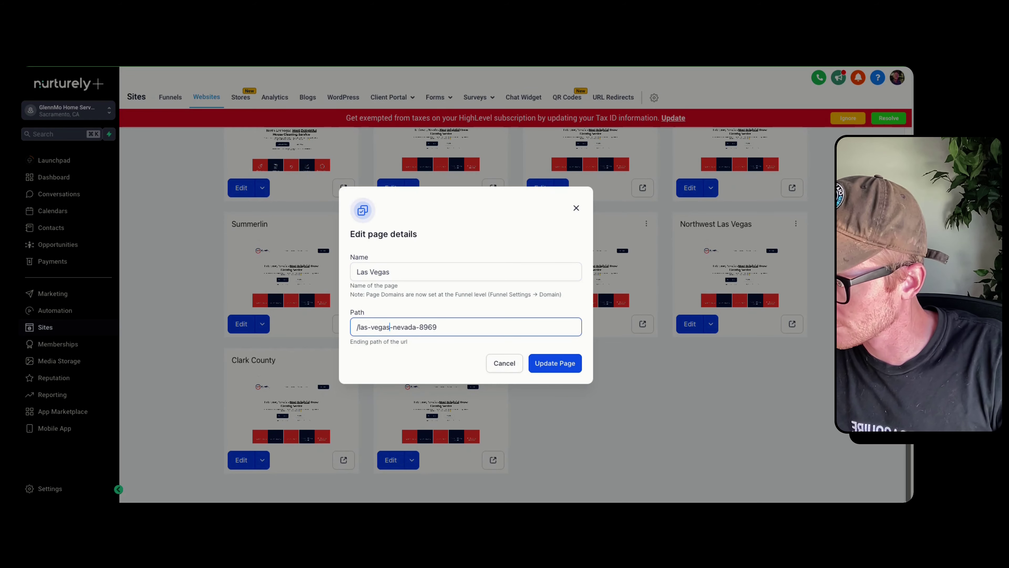
key("End")
key("BackSpace")
key("BackSpace")
key("BackSpace")
key("BackSpace")
key("BackSpace")
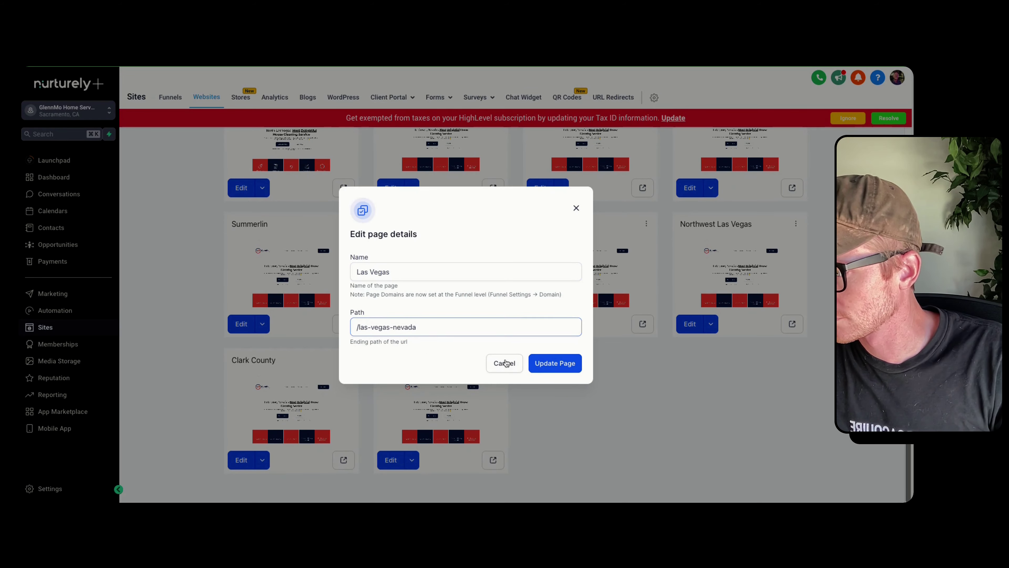
left_click(555, 362)
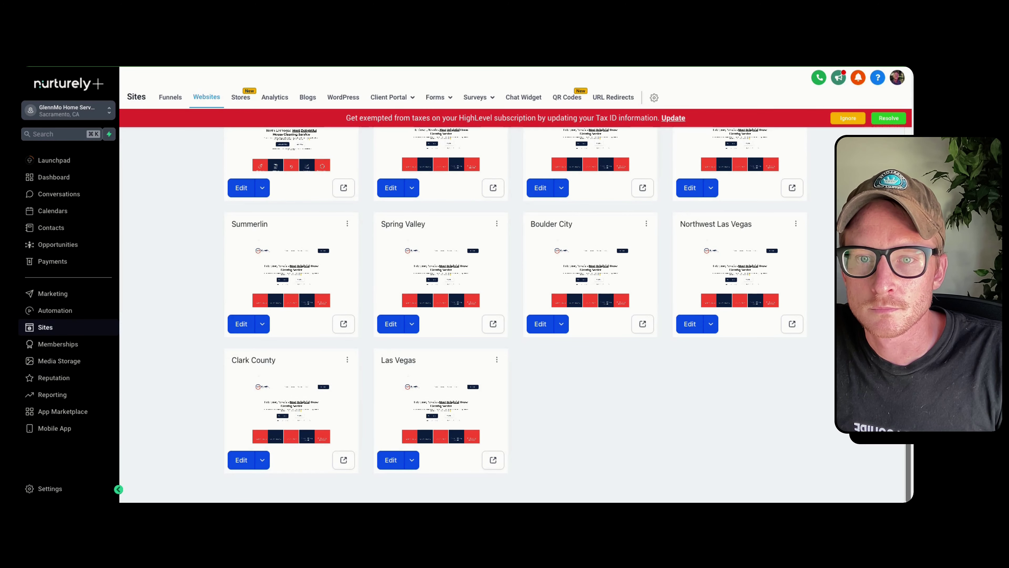
Step: Open the Paradise page for editing in a new tab
scroll(649, 299, "up", 4)
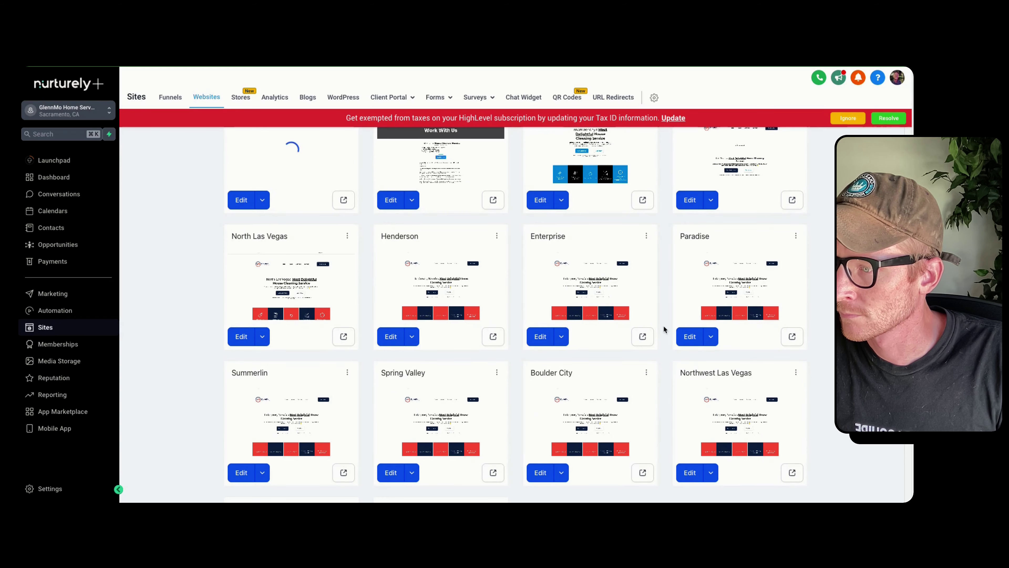
left_click(711, 336)
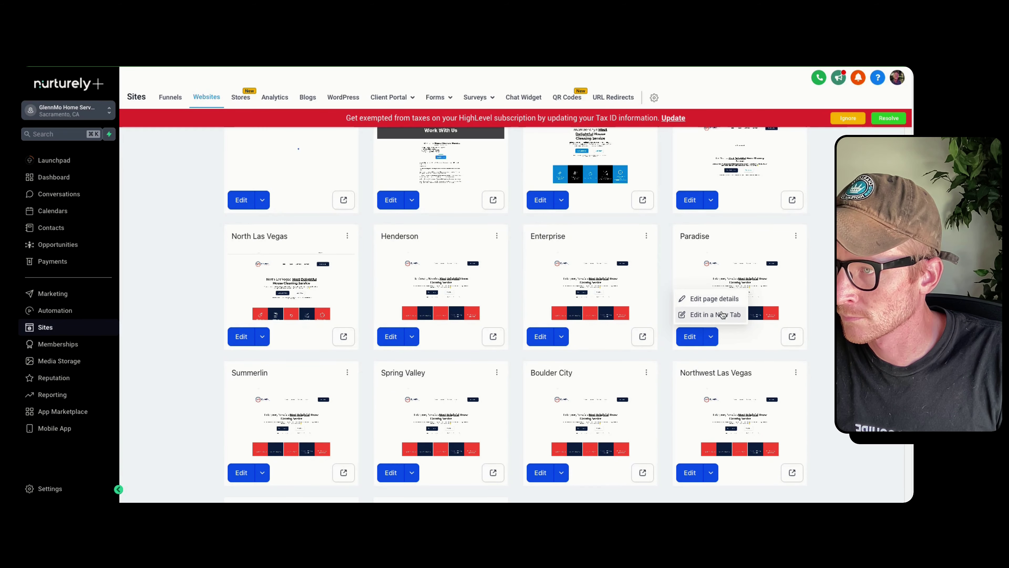
left_click(718, 314)
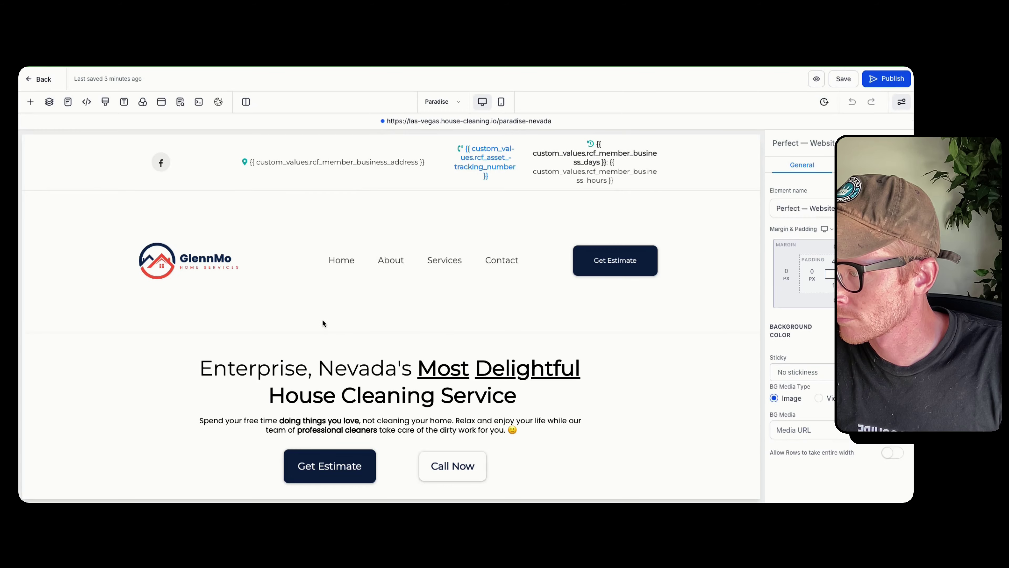
Step: Replace "Enterprise" with "Paradise" in the page's hero headline
left_click(251, 362)
double_click(251, 362)
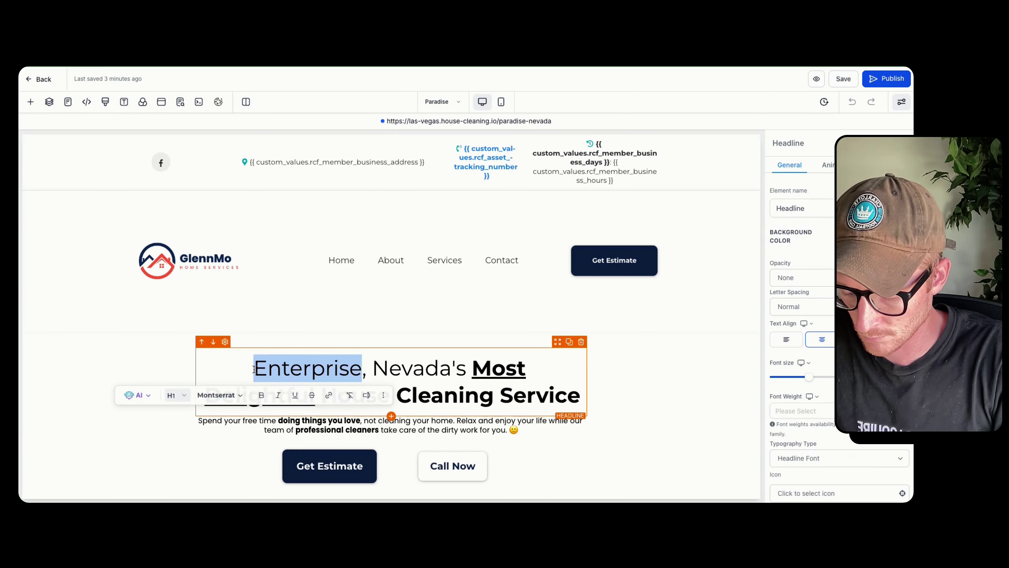
type("Paradise")
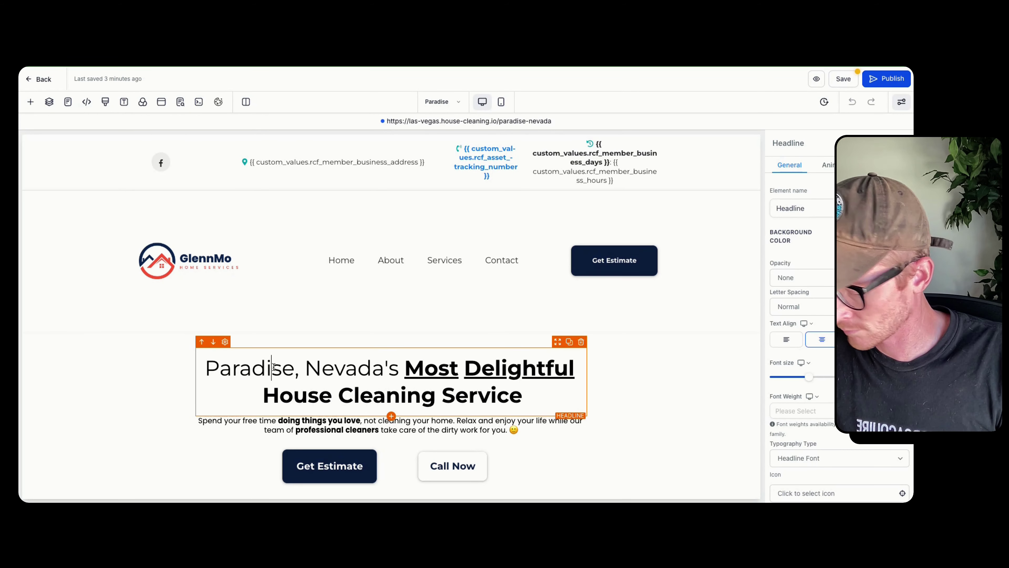
Step: Copy "Paradise" from the hero headline and paste it over "Enterprise" in the "Proudly Serving" box
double_click(273, 368)
key("ctrl+c")
scroll(464, 340, "down", 8)
scroll(499, 326, "up", 4)
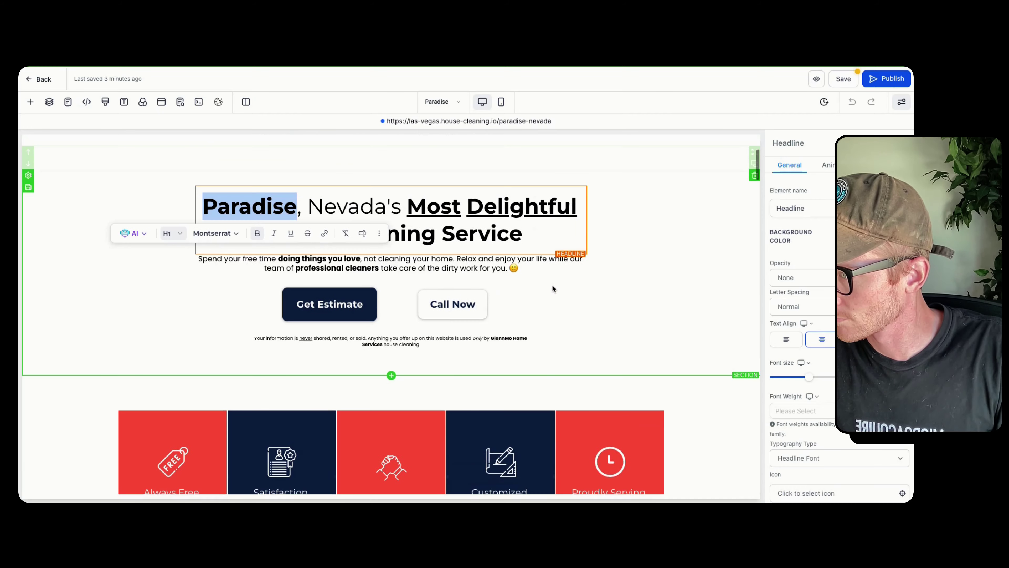
scroll(551, 294, "down", 3)
double_click(607, 402)
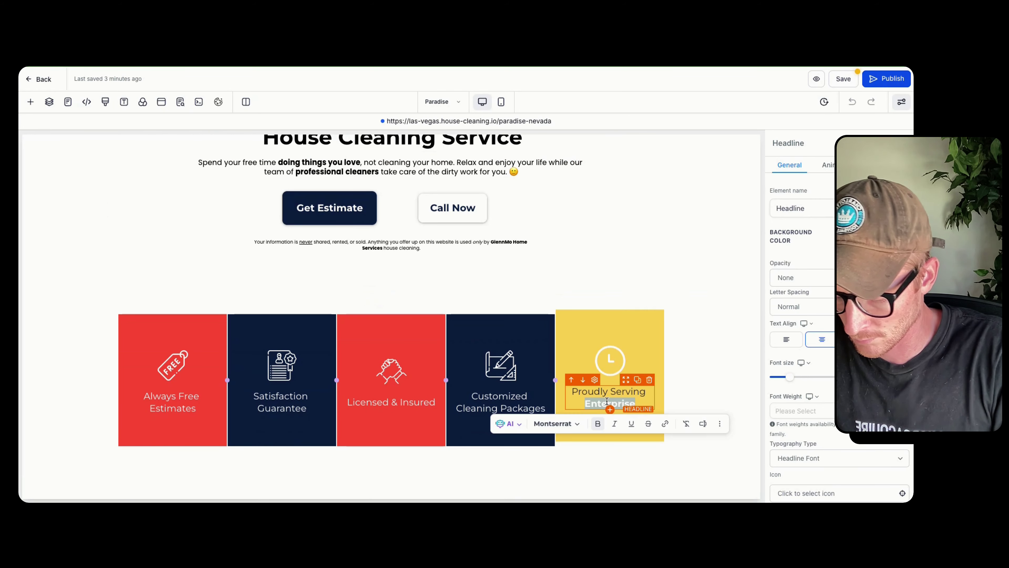
key("ctrl+v")
Step: Replace "Enterprise" with "Paradise" in the welcome section's House Cleaning Service heading and in the first sentence of its paragraph
scroll(600, 394, "down", 6)
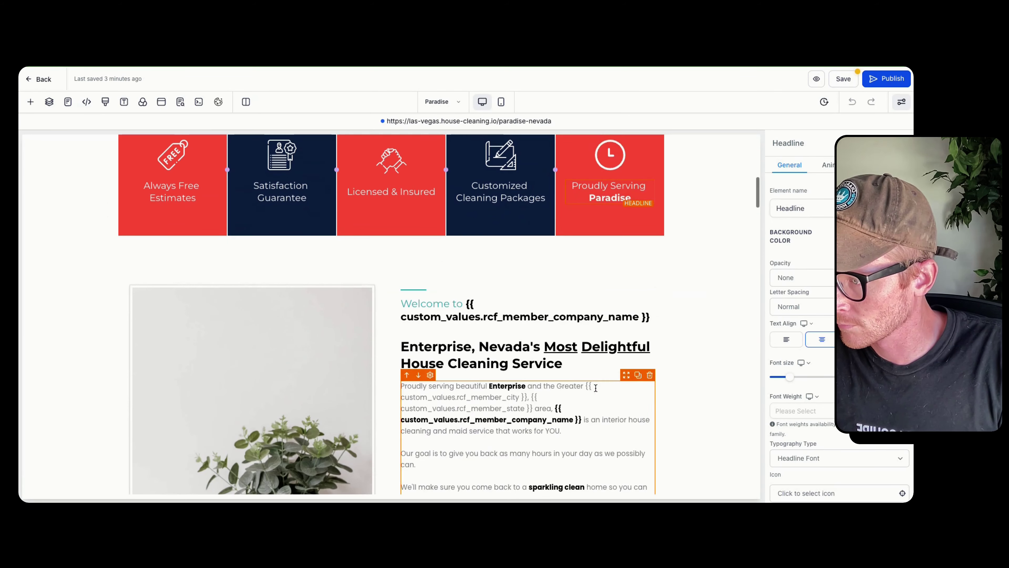
left_click(435, 346)
double_click(436, 346)
type("Paradis")
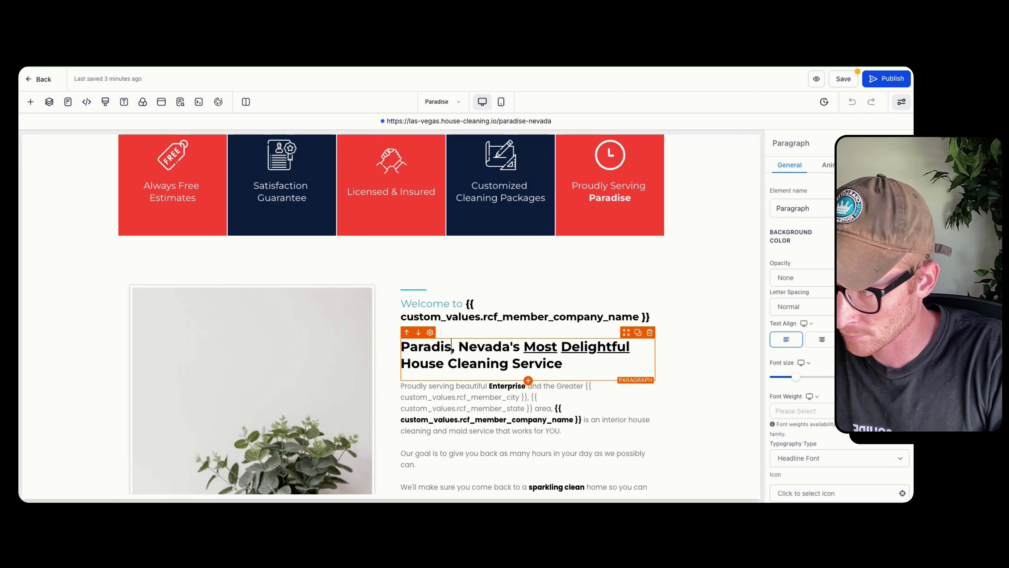
type("e")
left_click(507, 386)
double_click(507, 385)
type("Pa")
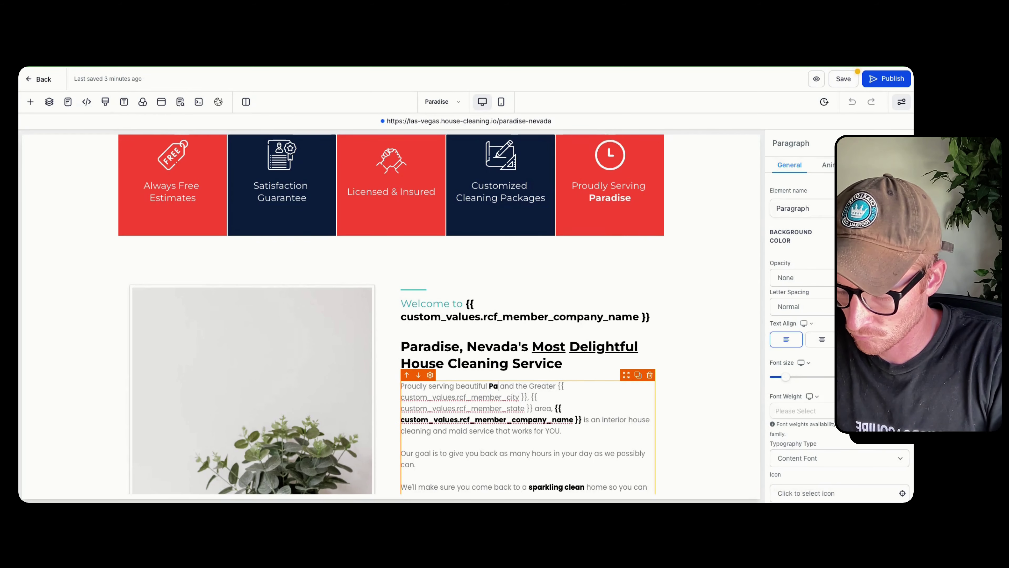
type("radise")
Step: Replace "Enterprise" with "Paradise" in the SEO alt text of the welcome section's plant image
left_click(200, 357)
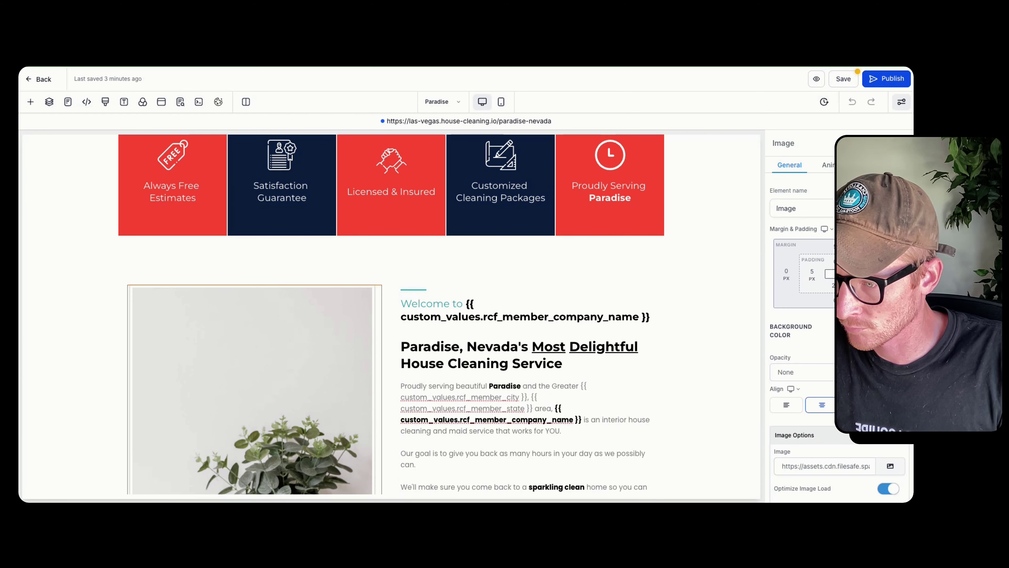
scroll(799, 357, "down", 5)
left_click(796, 394)
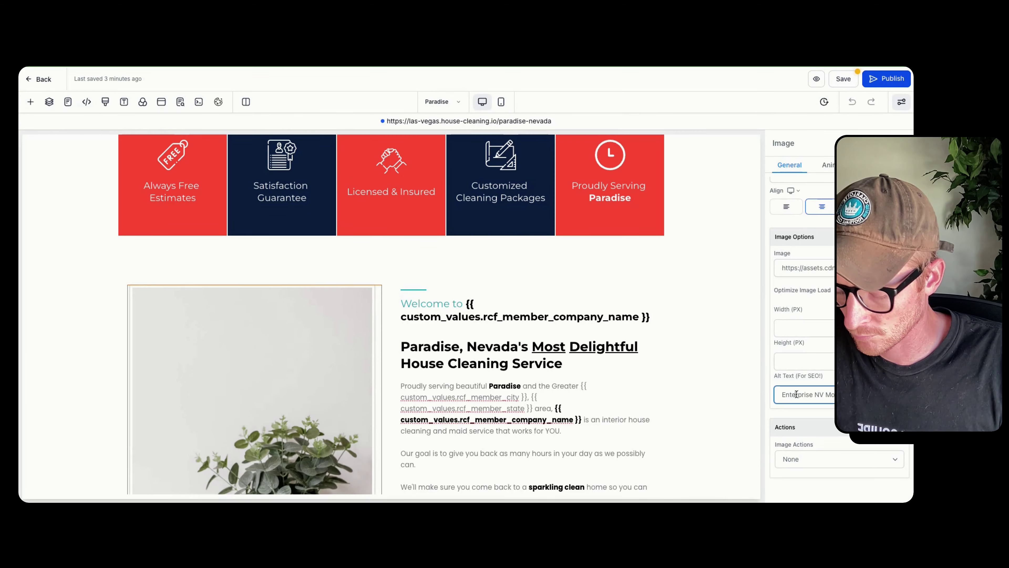
double_click(797, 394)
type("Paradise")
scroll(539, 355, "down", 1)
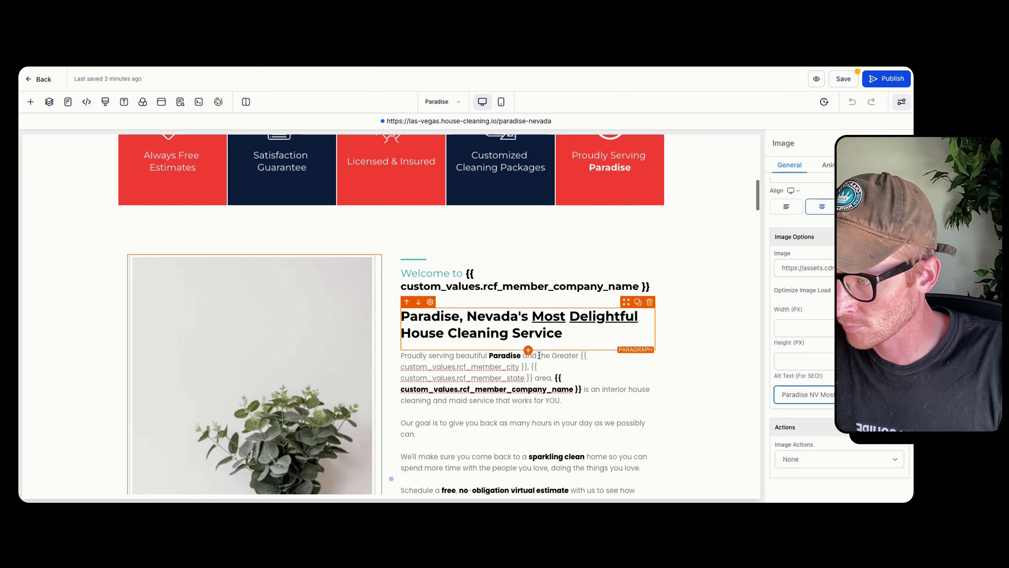
Step: Open the custom HTML article below "Still not convinced?", look through its code and close it
scroll(539, 355, "down", 12)
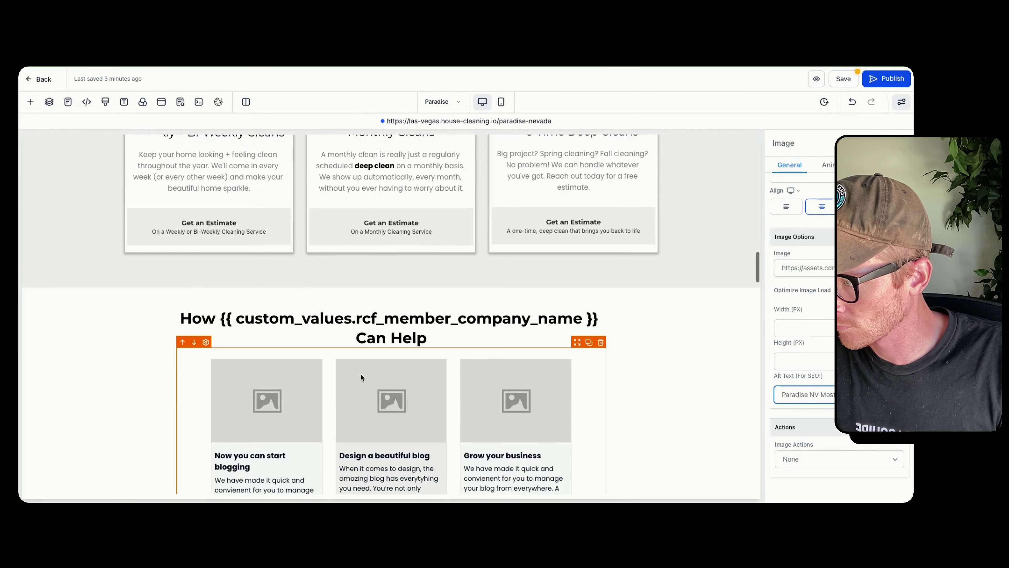
scroll(361, 376, "down", 15)
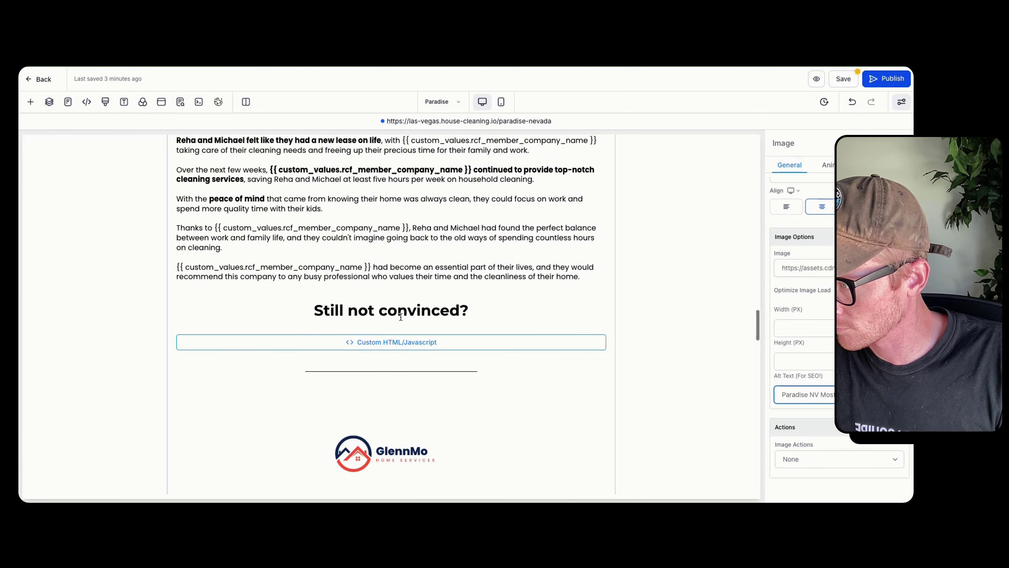
left_click(391, 342)
left_click(790, 230)
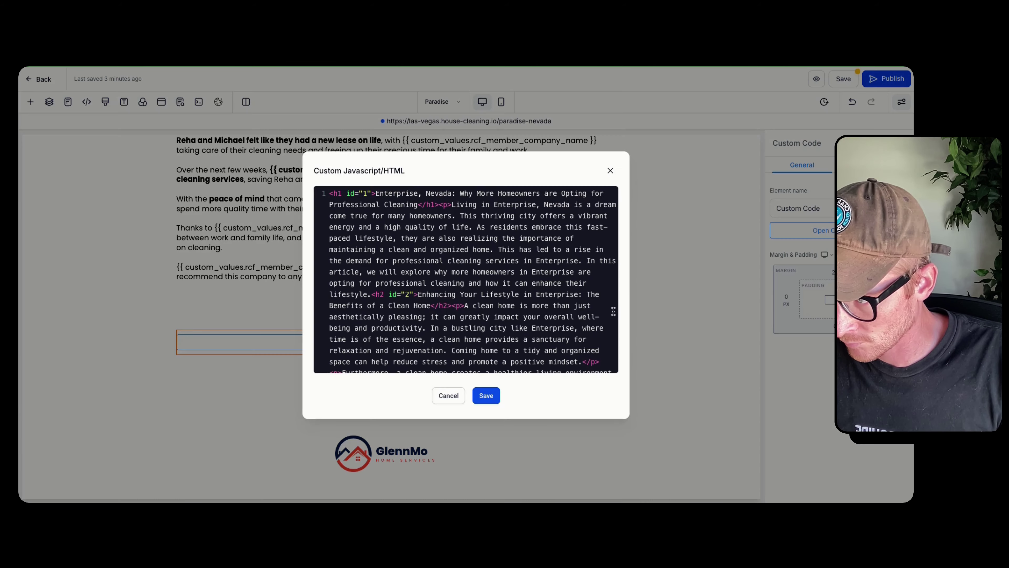
scroll(613, 311, "down", 20)
key("ctrl+s")
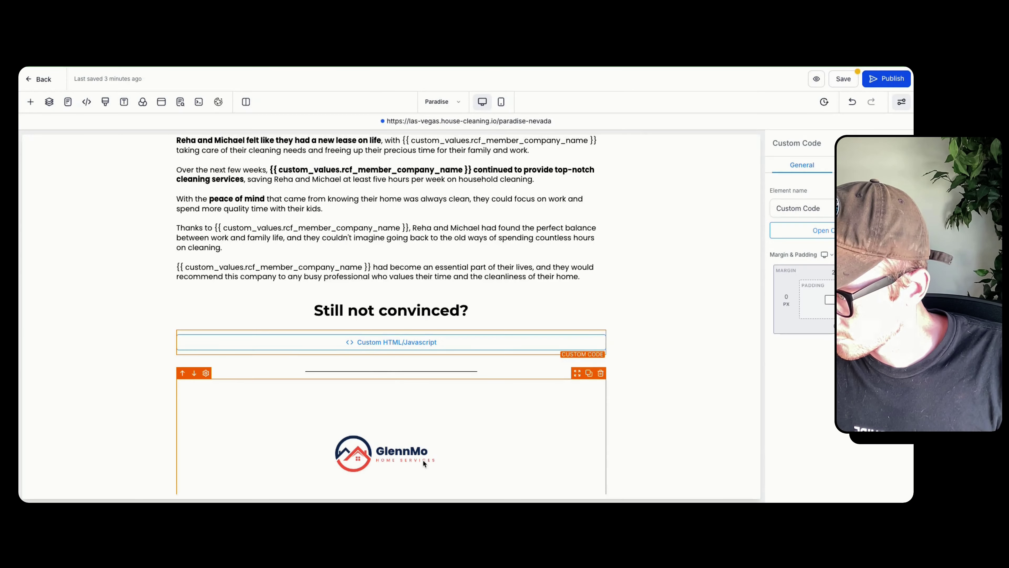
Step: Check the alt text of the map image in the Service Areas section
scroll(422, 459, "down", 10)
left_click(483, 256)
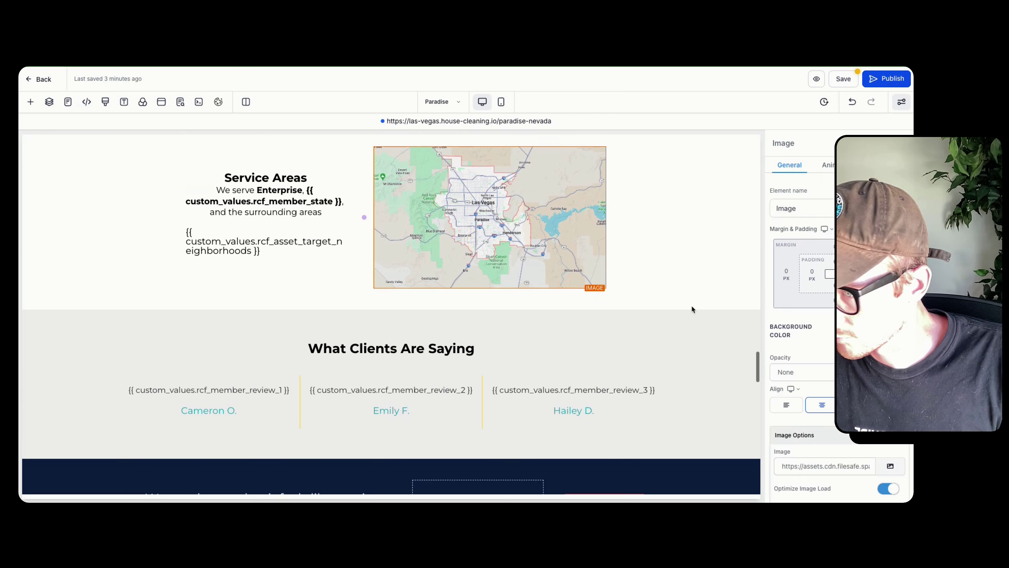
scroll(819, 398, "down", 4)
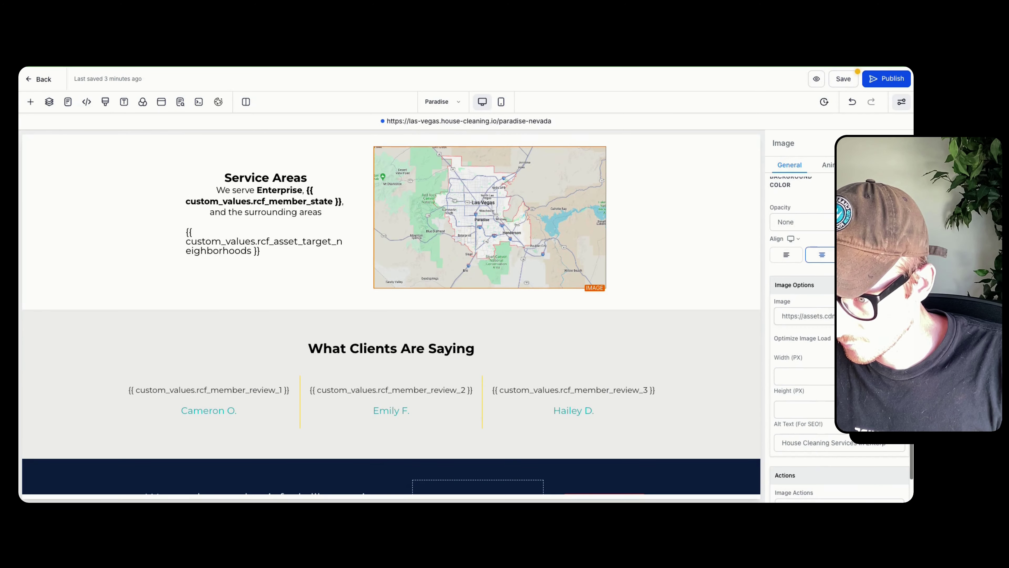
left_click(810, 442)
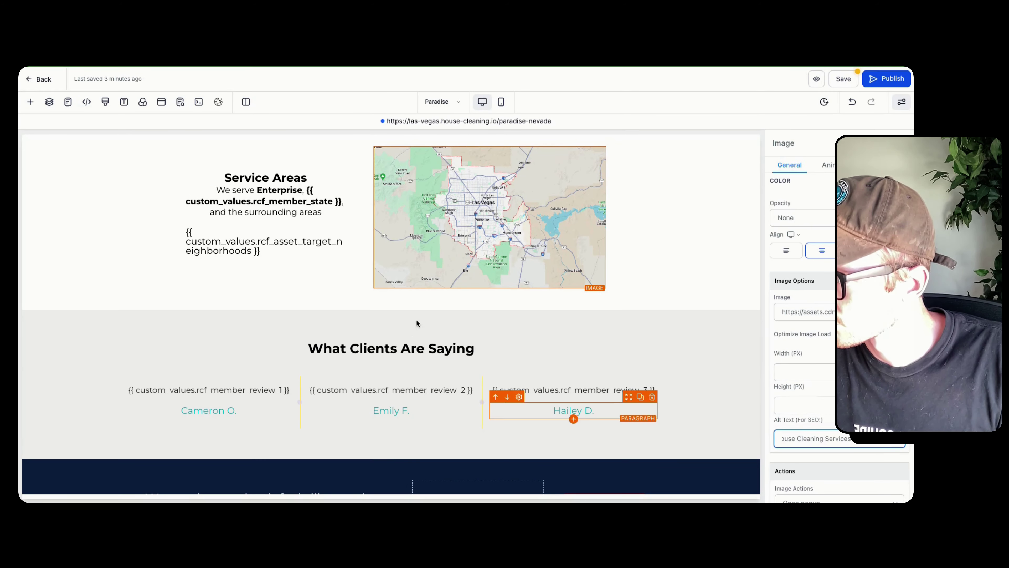
Step: Replace "Enterprise" with "Paradise" in the "We serve" text of the Service Areas section
double_click(279, 190)
type("Para")
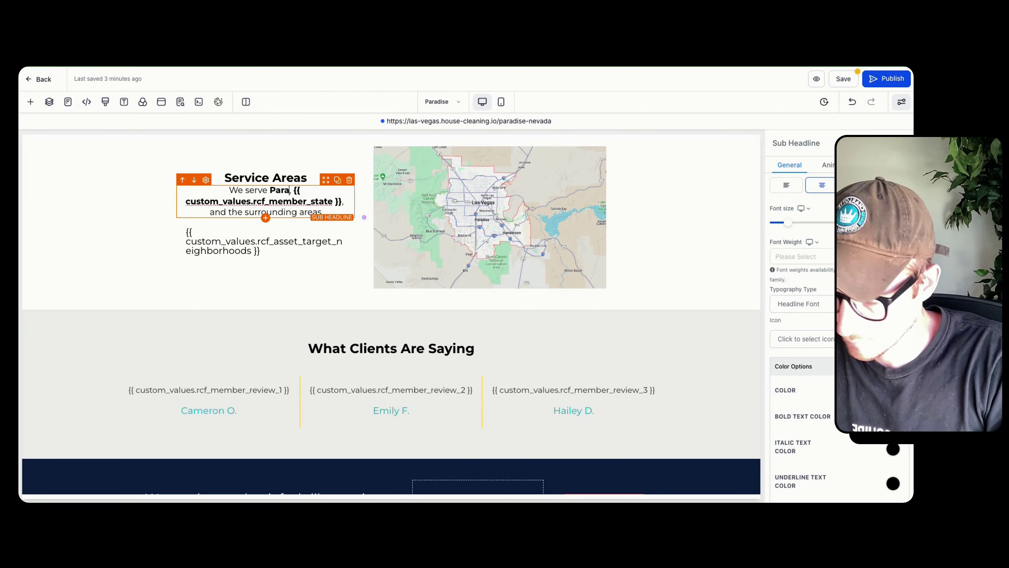
type("dise")
left_click_drag(555, 120, 385, 120)
scroll(414, 195, "down", 10)
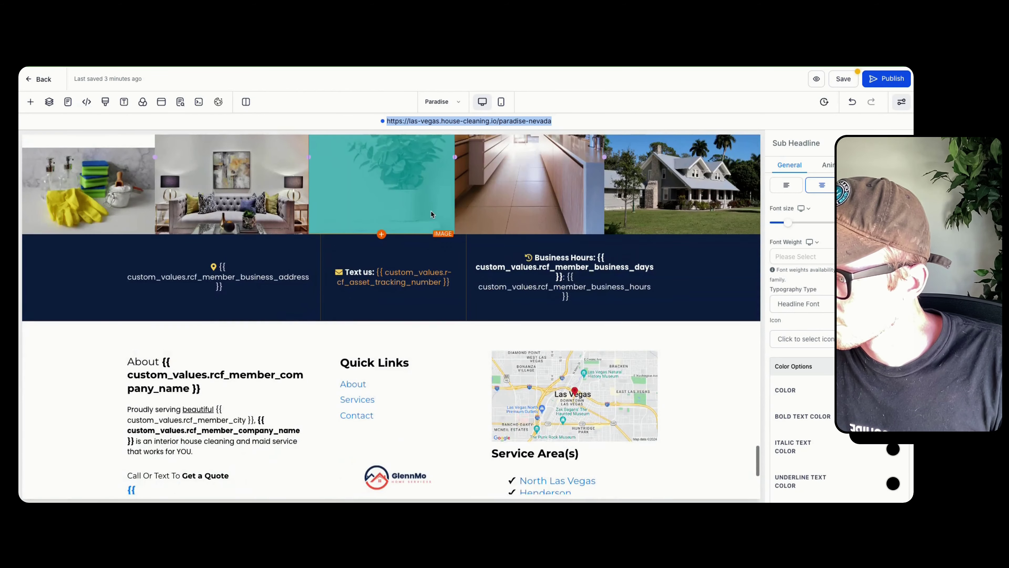
scroll(432, 211, "up", 6)
scroll(427, 214, "down", 5)
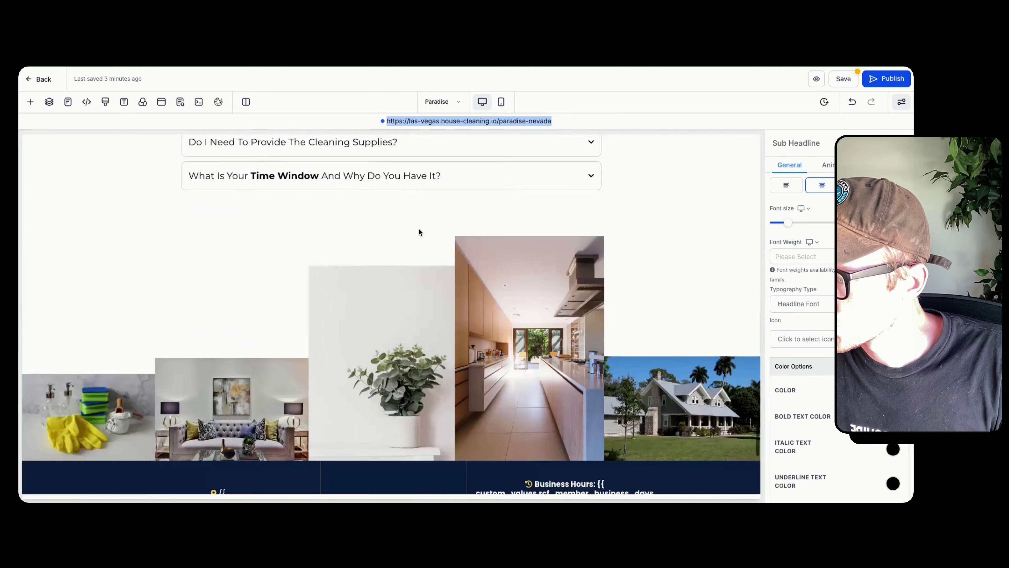
scroll(418, 231, "down", 10)
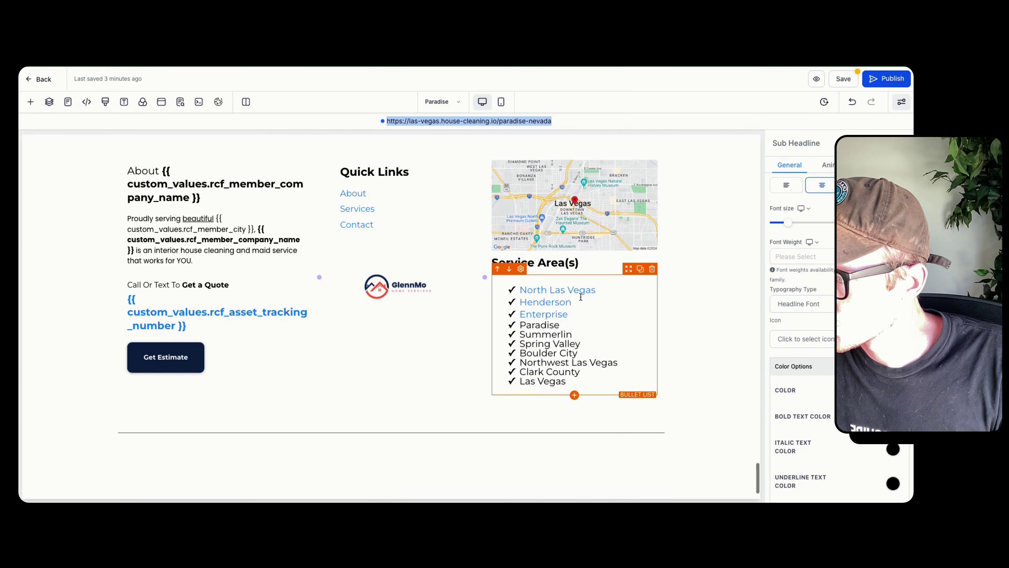
double_click(550, 327)
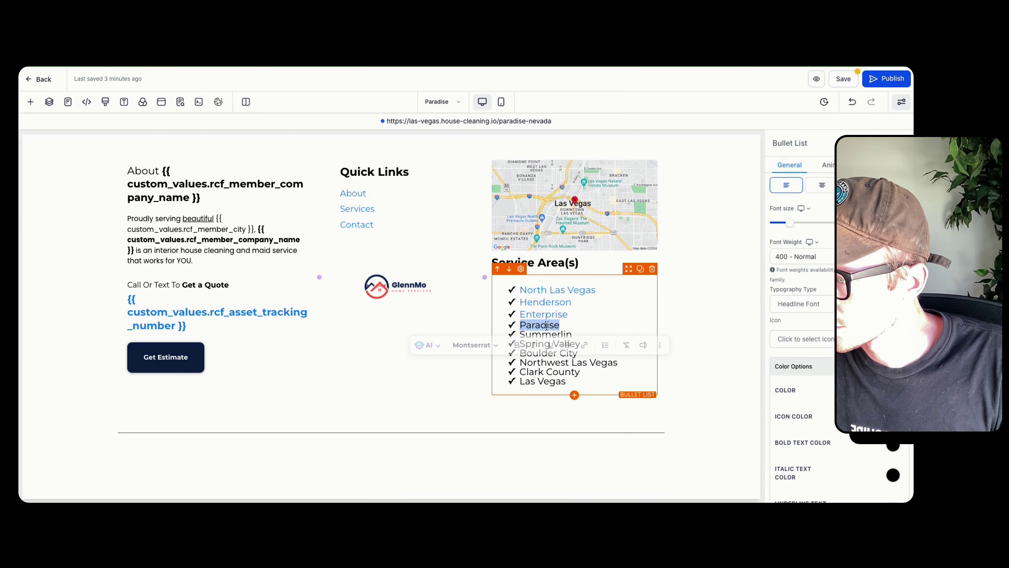
left_click(588, 346)
type("https://las-vegas.house-cleaning.io/paradise-nevada")
left_click(541, 344)
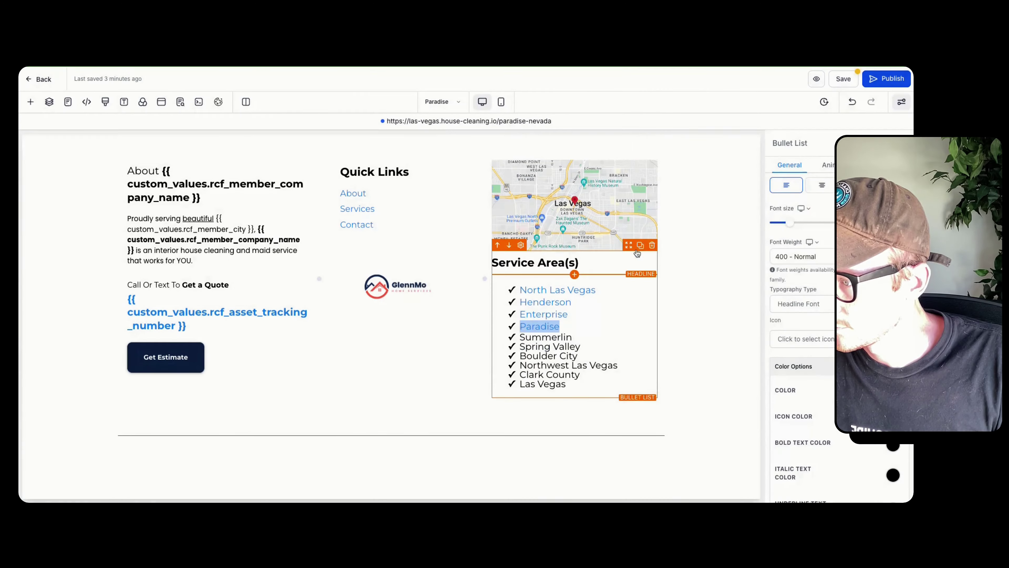
left_click(890, 79)
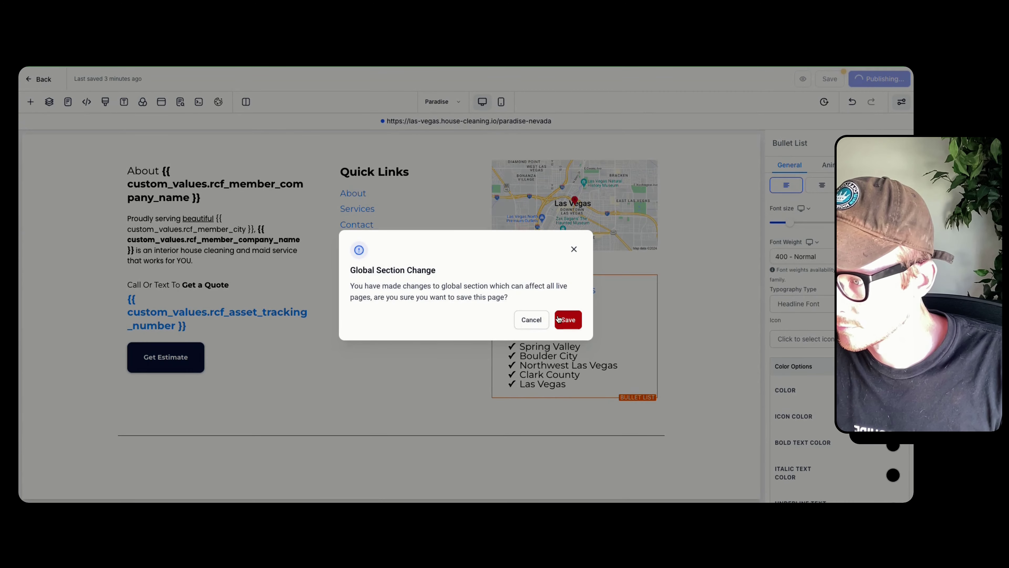
left_click(572, 321)
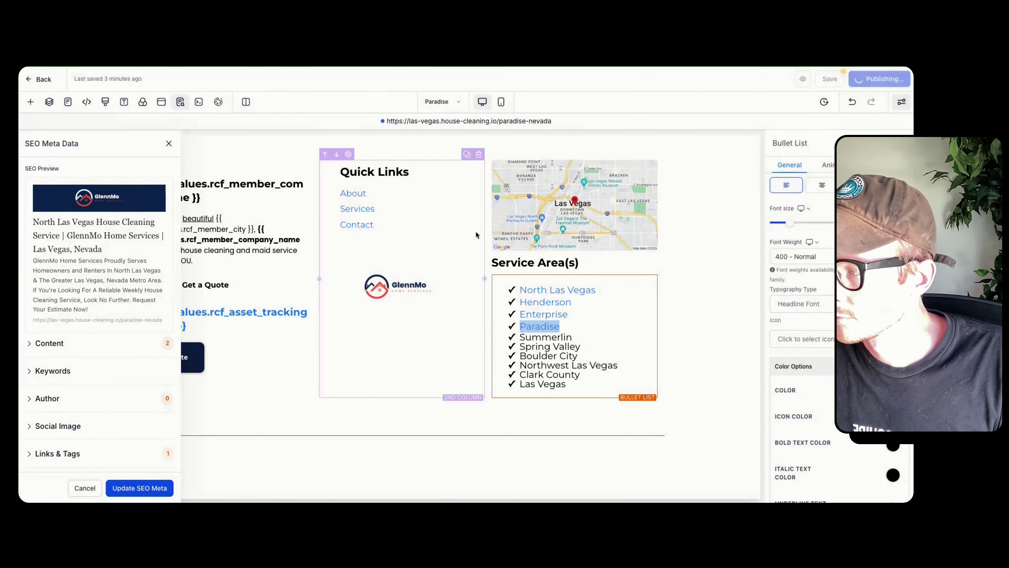
Step: Replace "North Las Vegas" with "Paradise NV" in the page's SEO title
left_click(48, 344)
left_click(67, 374)
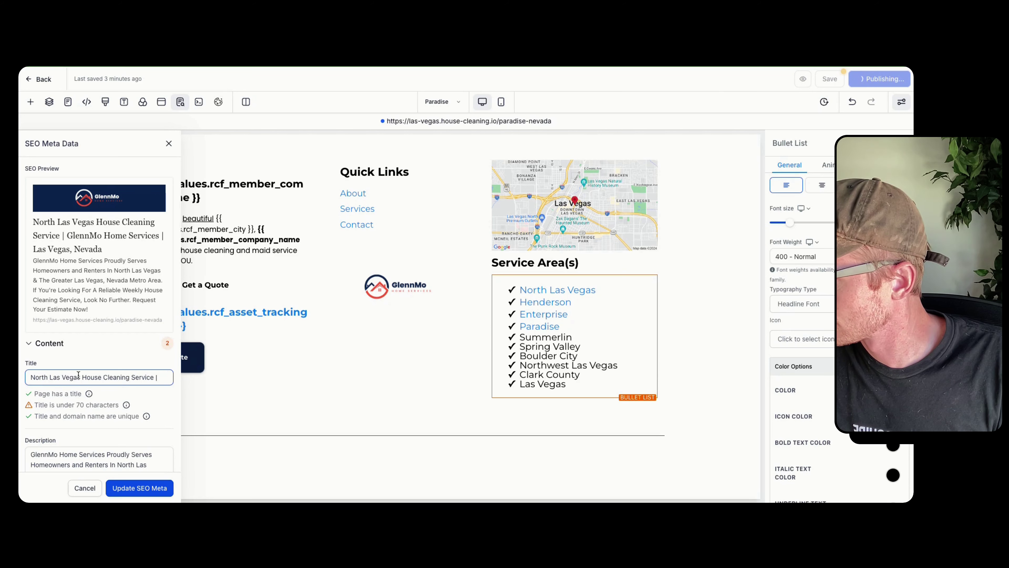
left_click_drag(79, 376, 30, 377)
type("Paradi")
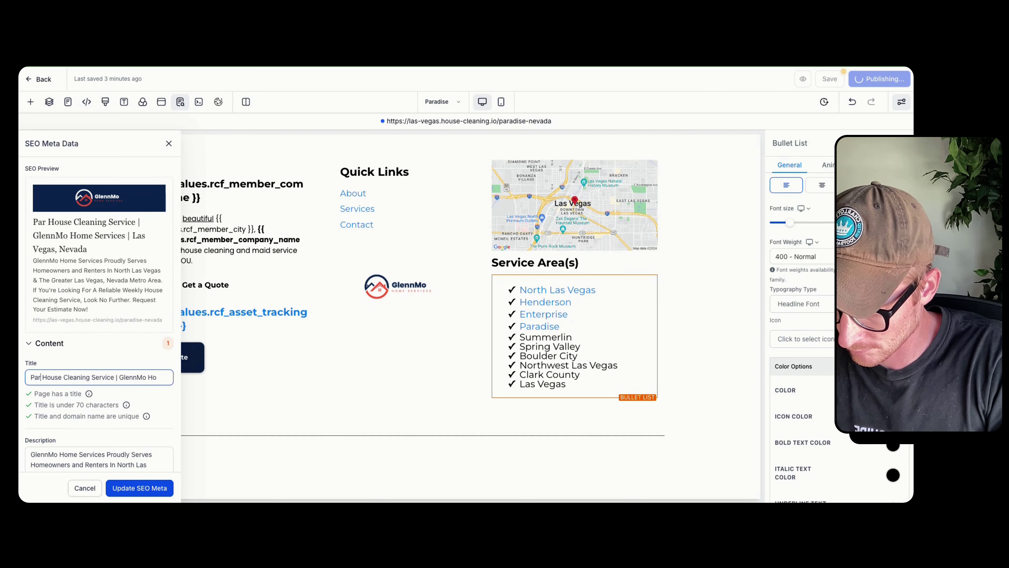
type("se NV")
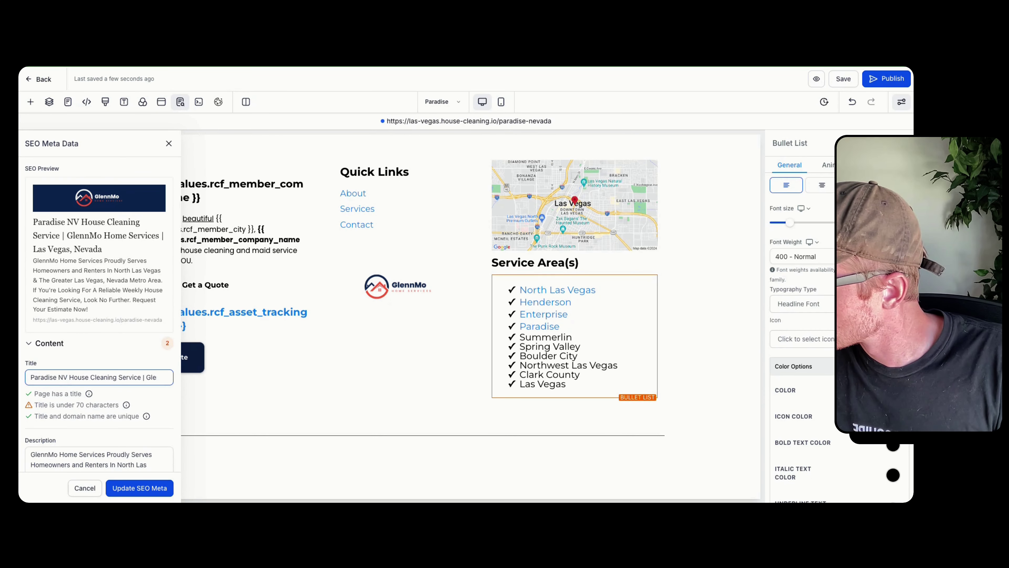
Step: Replace "North Las Vegas" with "Paradise" in the page's SEO description
scroll(80, 397, "down", 2)
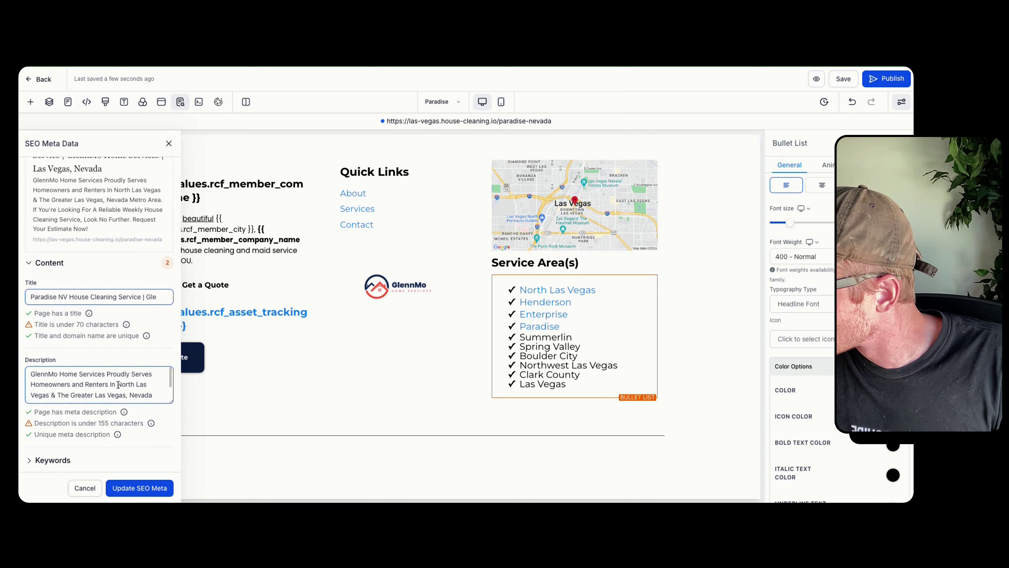
left_click_drag(118, 384, 135, 401)
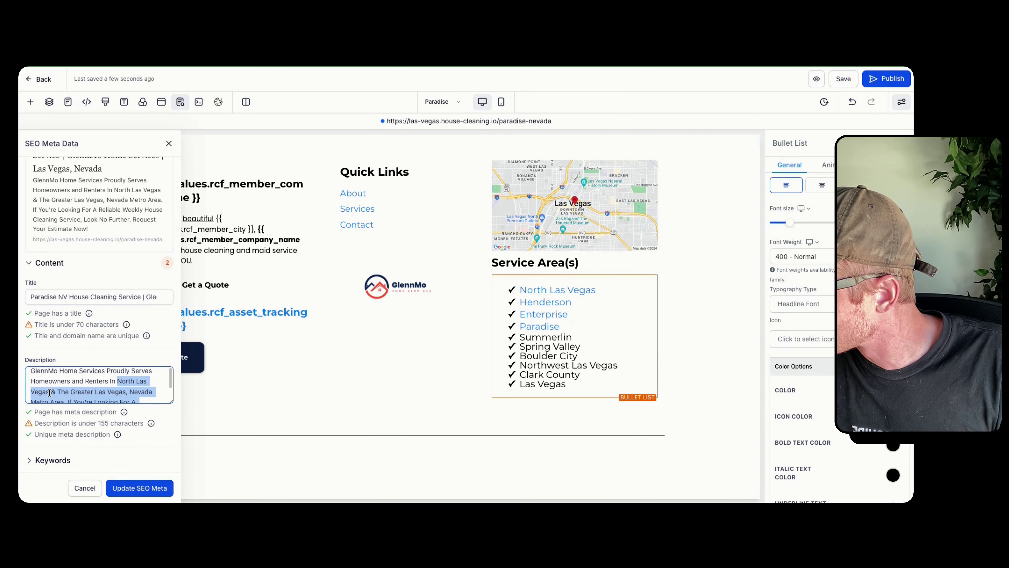
left_click_drag(49, 393, 84, 385)
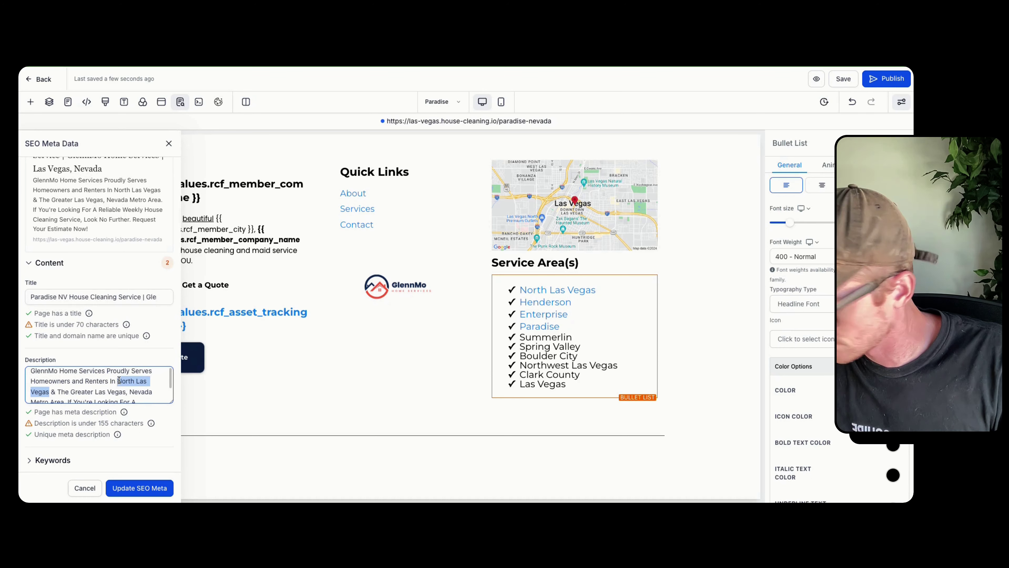
type("Paradise")
Step: Replace "north las vegas" with "paradise" in the SEO keywords and update the page's SEO metadata
scroll(99, 384, "down", 2)
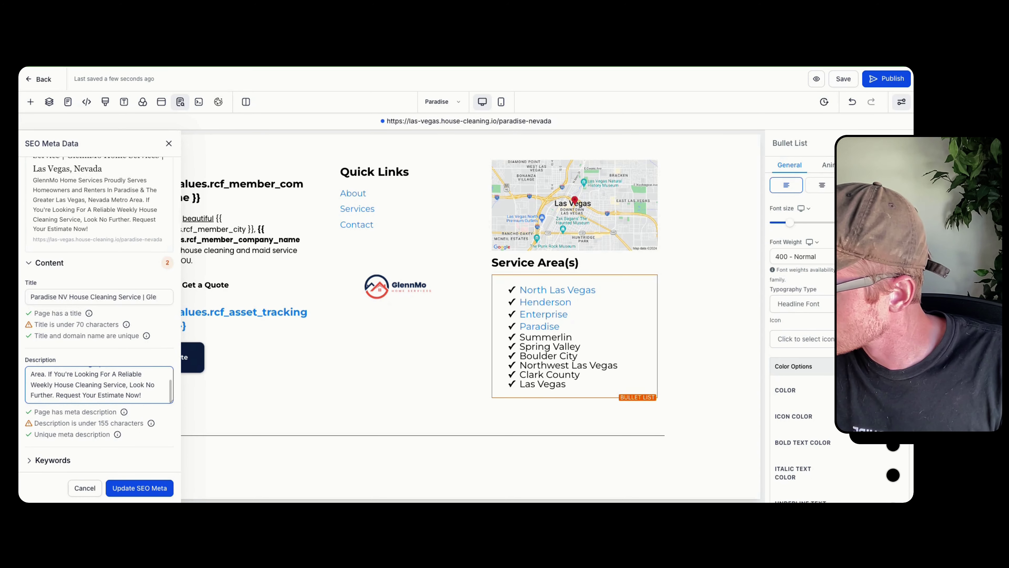
left_click(53, 460)
left_click(70, 330)
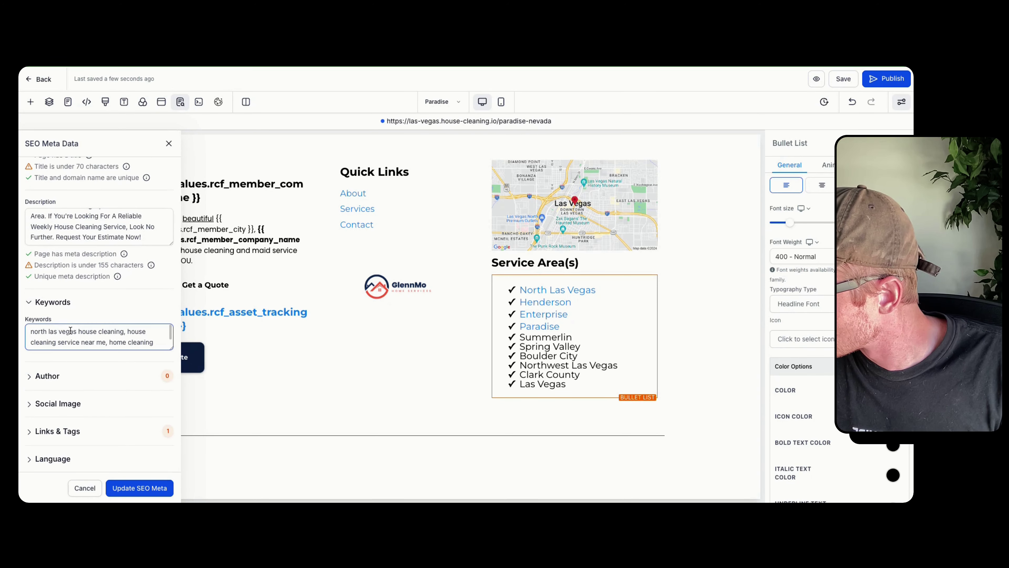
left_click_drag(75, 330, 30, 331)
type("paradise")
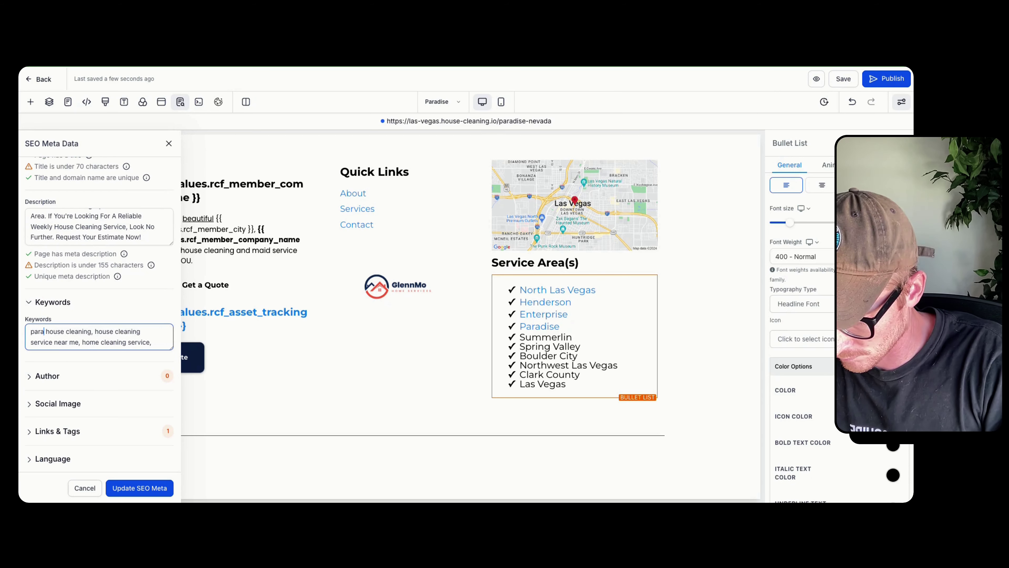
left_click(139, 487)
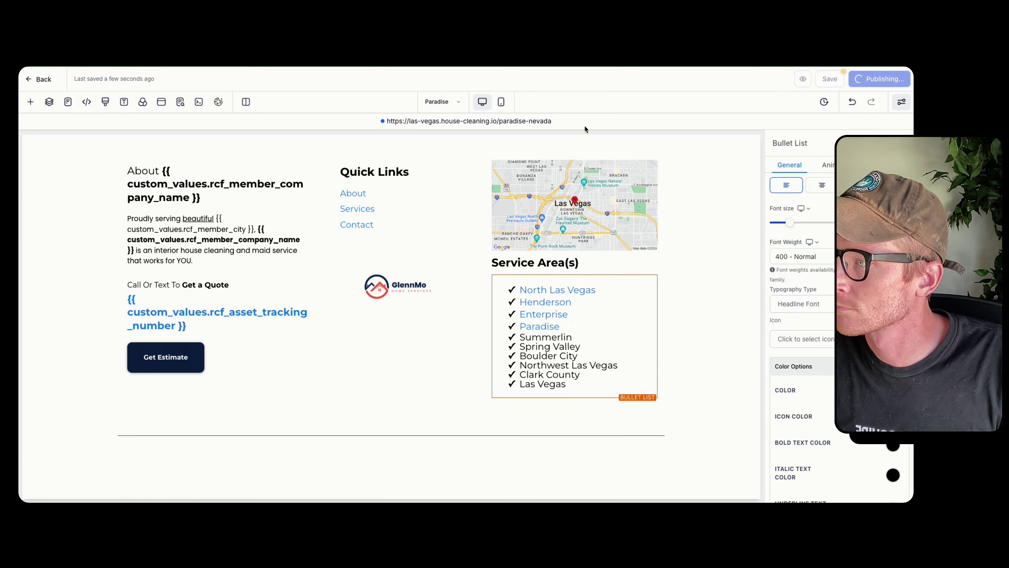
Step: Select the Paradise page's URL and open the Summerlin page for editing
left_click_drag(551, 121, 389, 117)
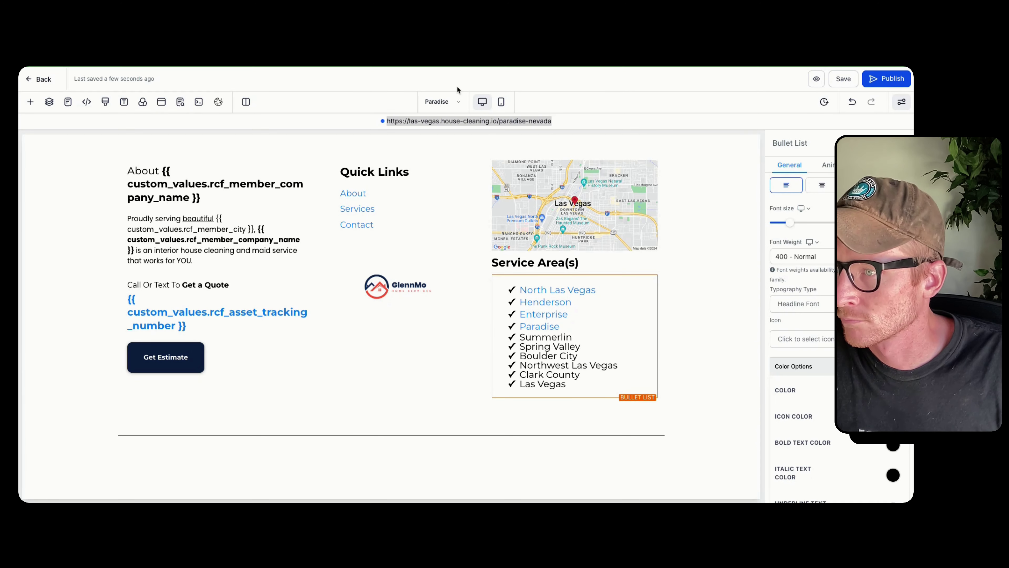
left_click(69, 102)
scroll(85, 258, "down", 10)
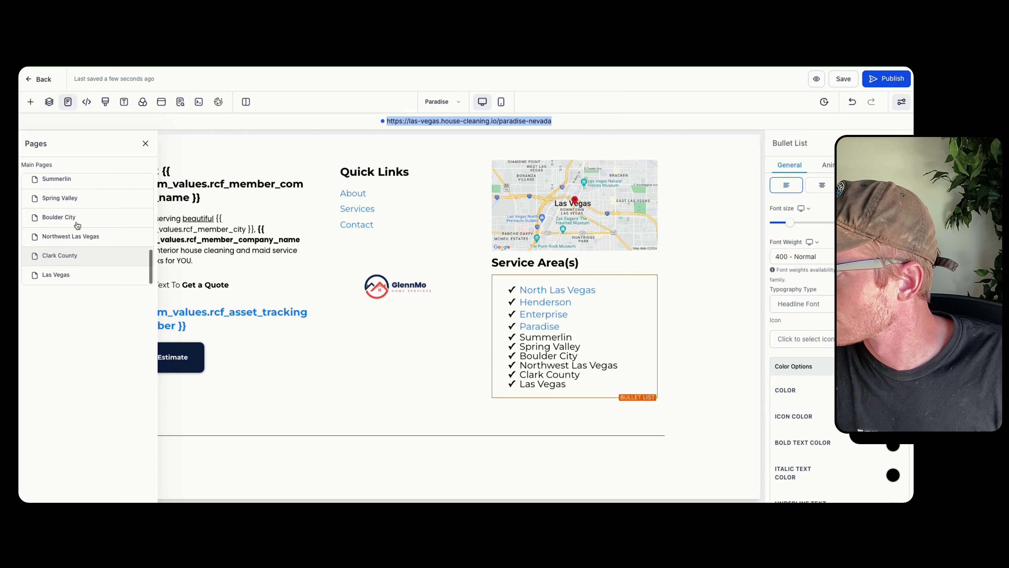
scroll(72, 223, "up", 3)
left_click(54, 209)
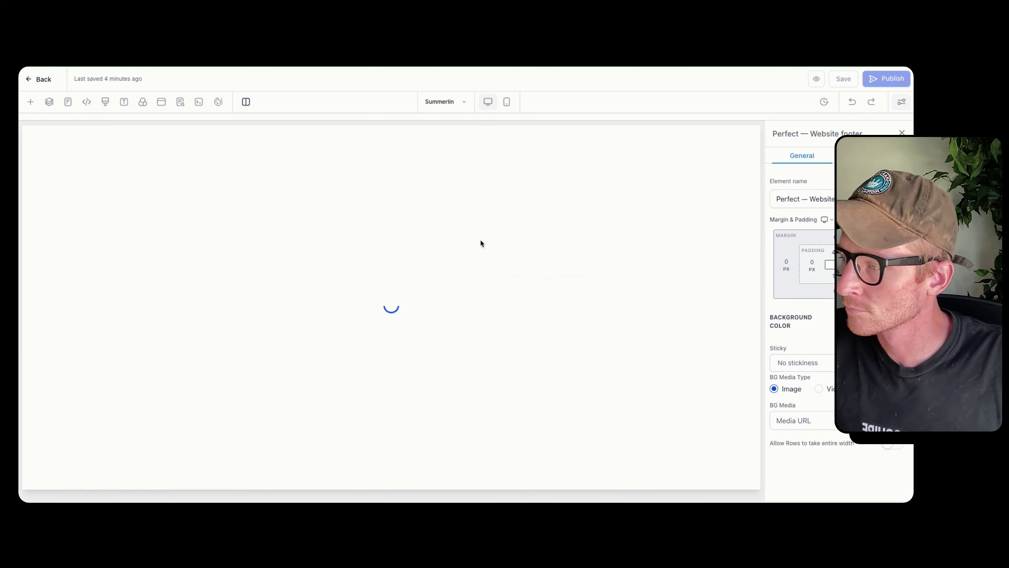
Step: Replace "Enterprise" with "Summerlin" in the page's hero headline
left_click(289, 368)
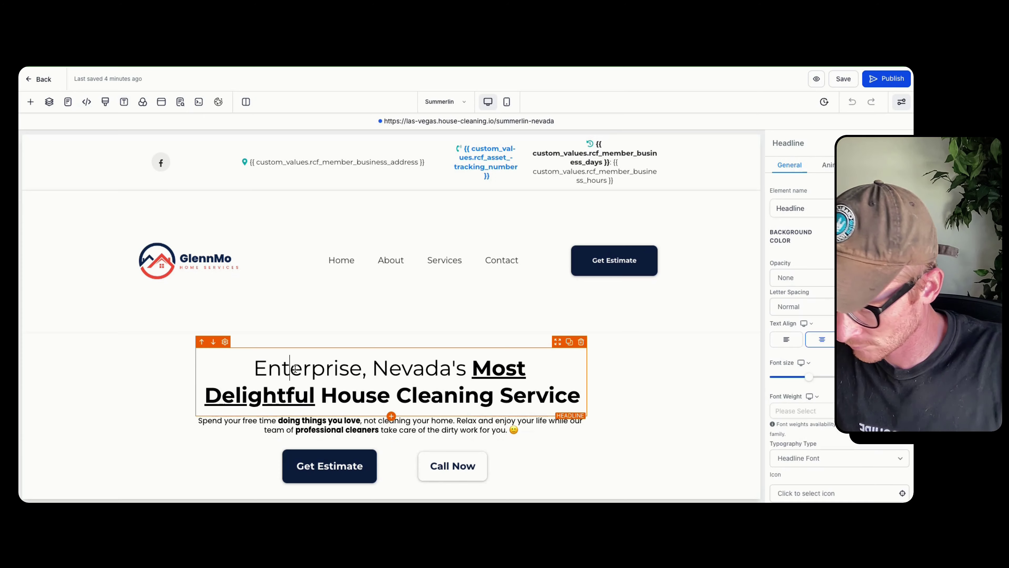
double_click(290, 368)
type("Summerling")
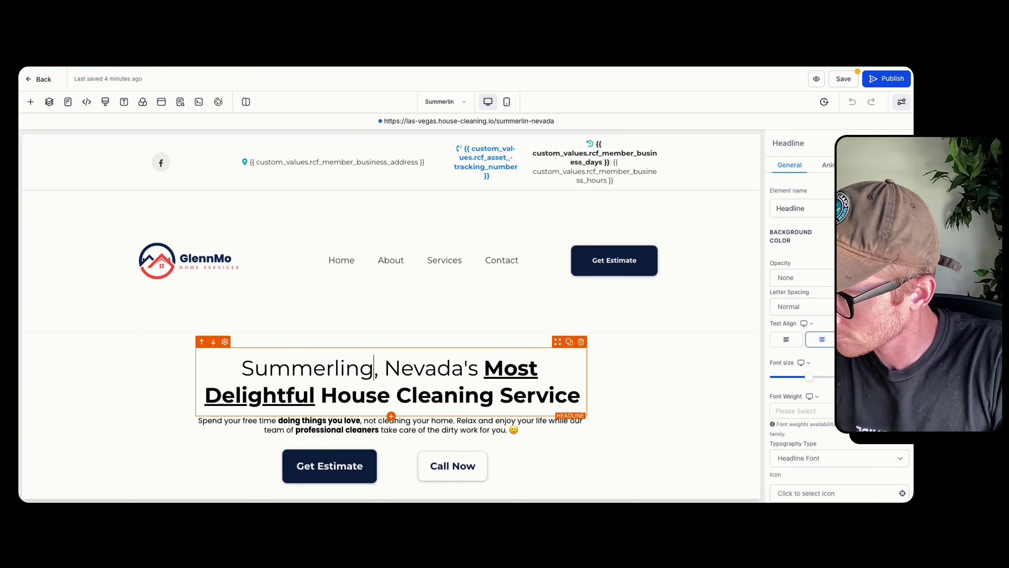
key("BackSpace")
Step: Make "Summerlin" bold in the hero headline and replace "Enterprise" with "Summerlin" in the "Proudly Serving" tile
double_click(279, 364)
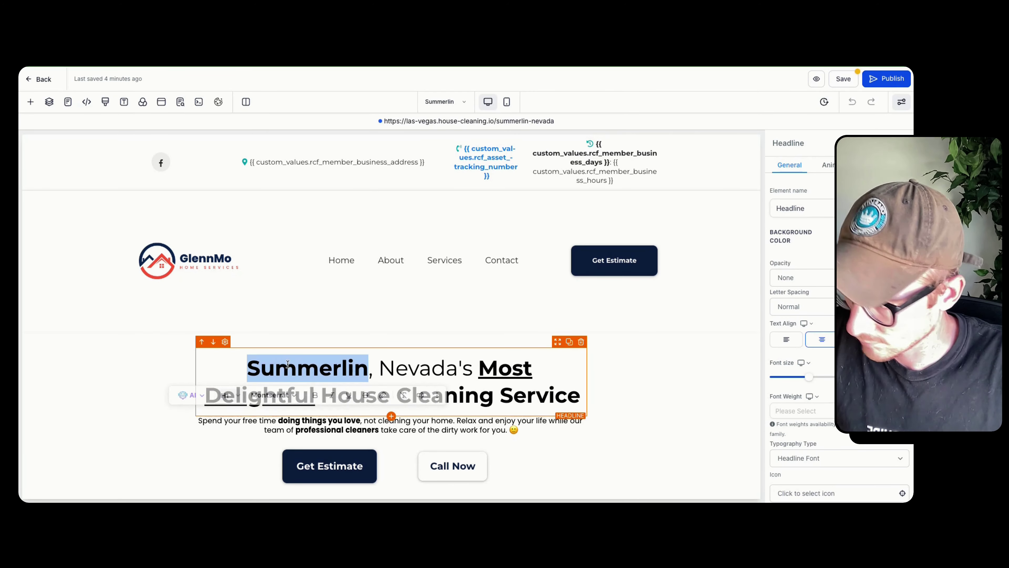
scroll(437, 338, "down", 8)
left_click(622, 338)
double_click(622, 337)
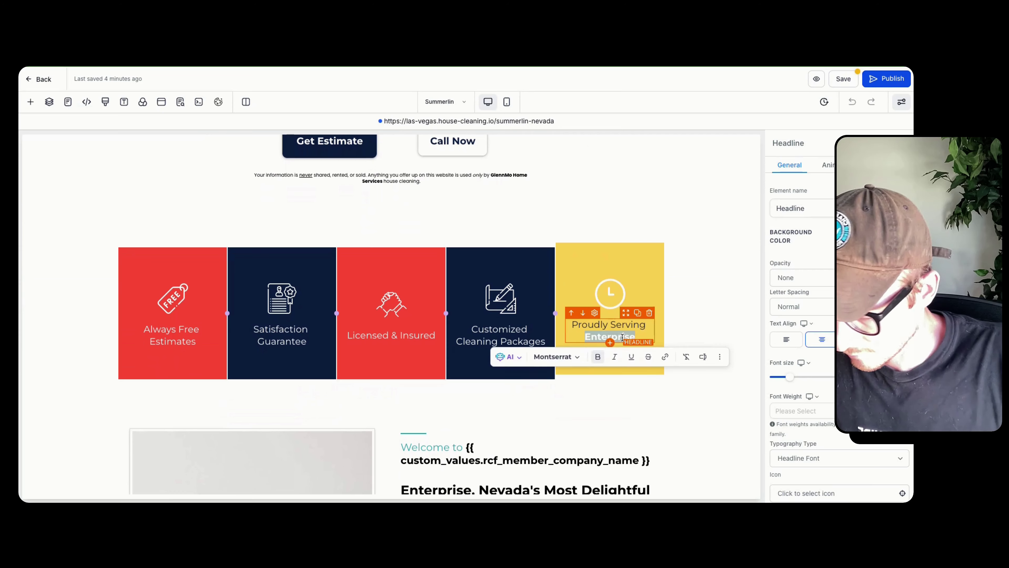
type("Summerlin")
Step: Replace "Enterprise" with "Summerlin" in the welcome section's "Most Delightful House Cleaning Service" headline
scroll(597, 361, "down", 2)
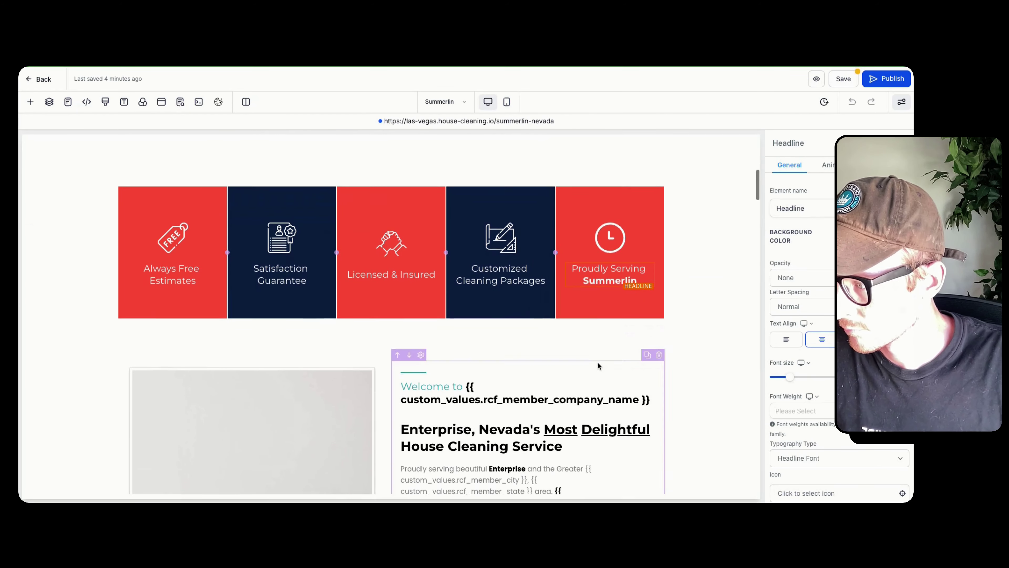
left_click(435, 426)
double_click(435, 426)
type("Summerlion")
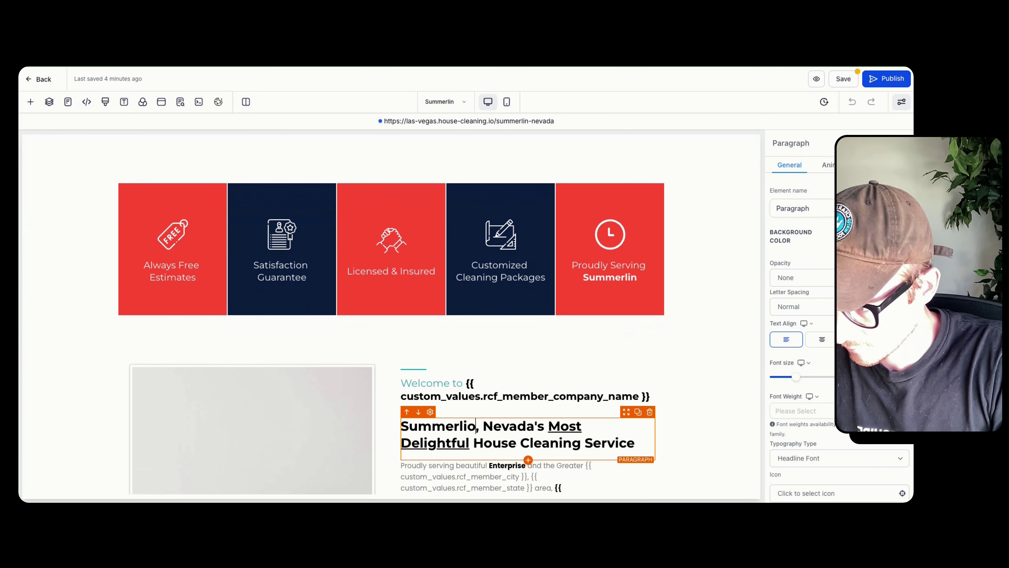
key("BackSpace")
key("BackSpace")
type("n")
Step: Replace "Enterprise" with "Summerlin" in the "Proudly serving beautiful" paragraph of the welcome section
scroll(488, 420, "down", 1)
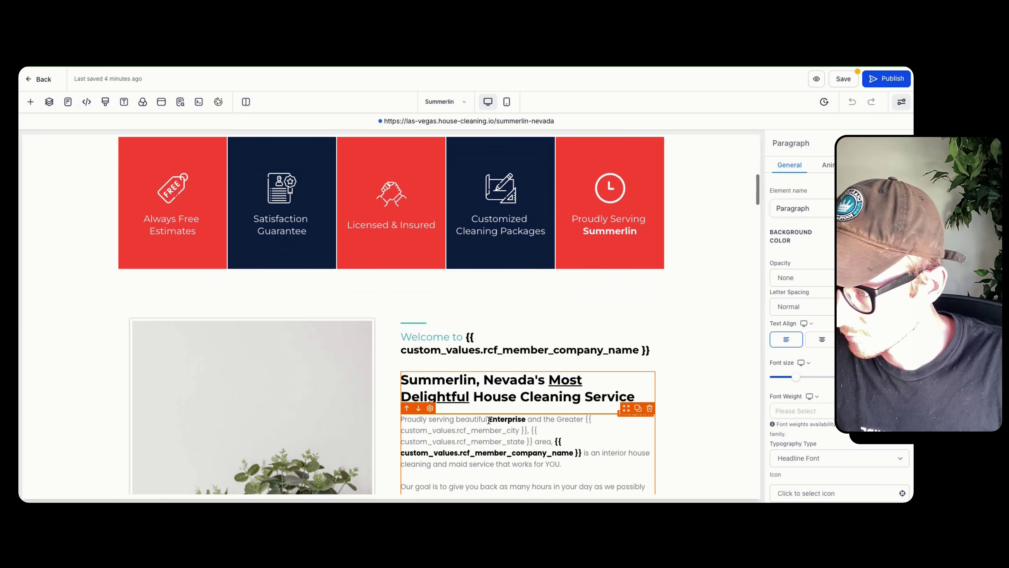
double_click(506, 416)
type("Summerlin")
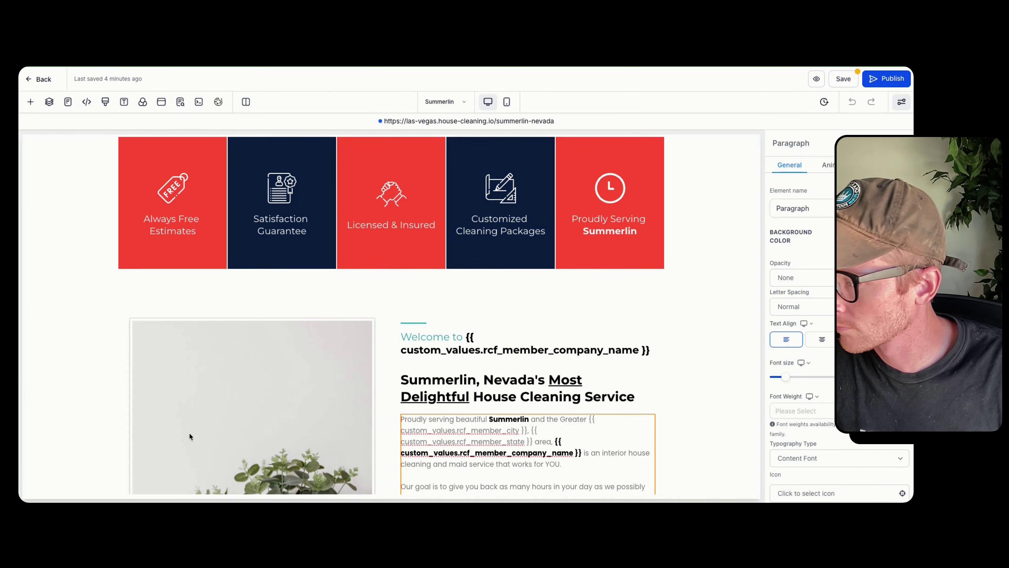
Step: Replace "Enterprise" with "Summerlin" in the alt text of the welcome section's plant image
left_click(207, 422)
scroll(815, 375, "down", 3)
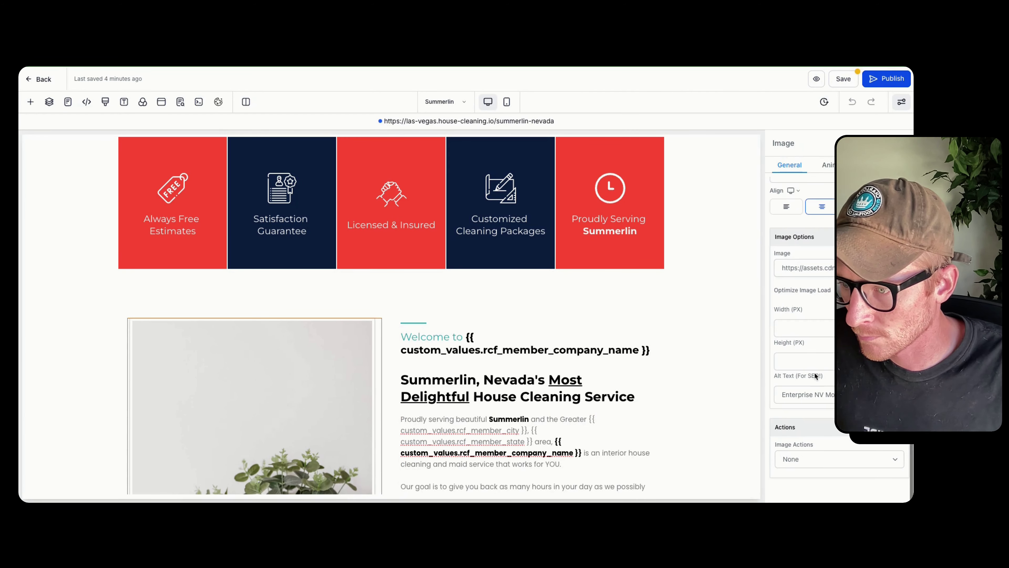
double_click(800, 394)
type("Summerlin")
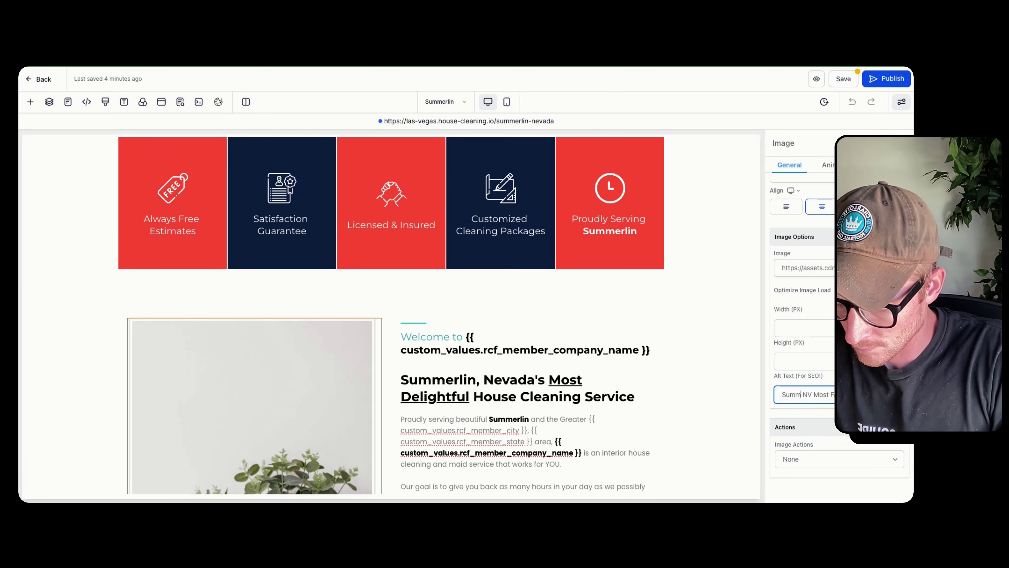
Step: Put the Summerlin article HTML into the custom code block under "Still not convinced?" and save it
scroll(467, 342, "down", 10)
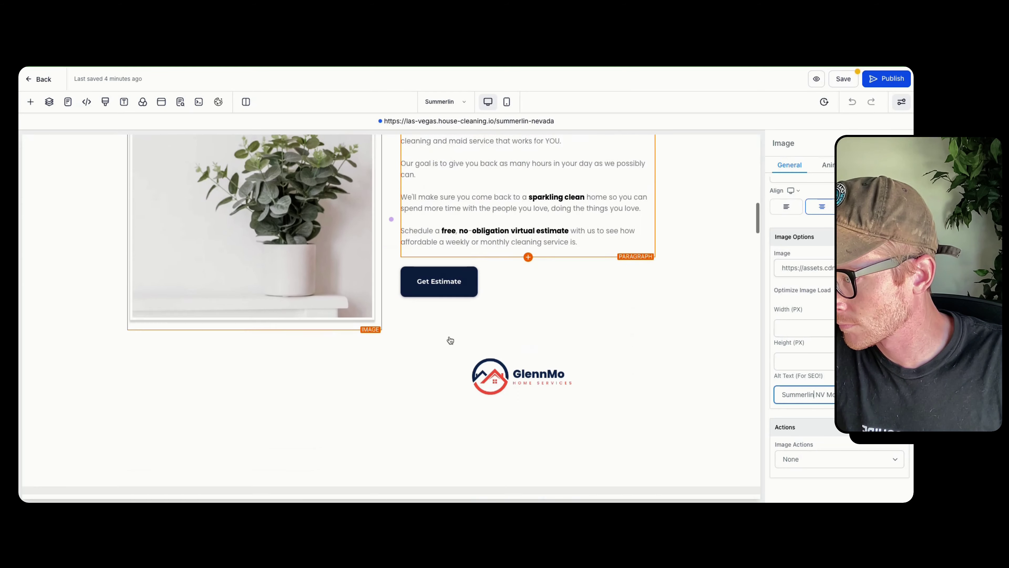
scroll(467, 343, "down", 15)
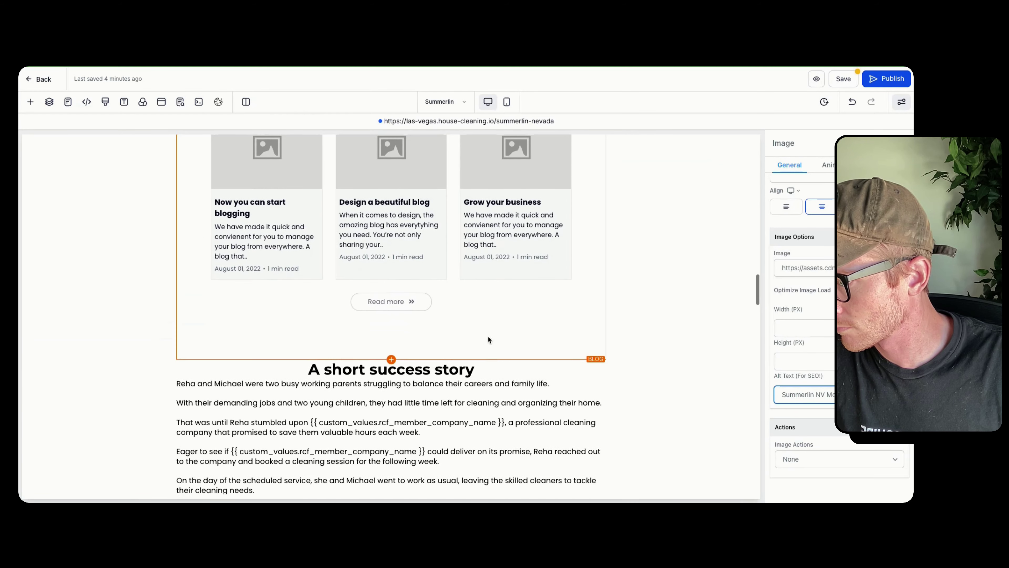
scroll(465, 352, "down", 5)
left_click(505, 429)
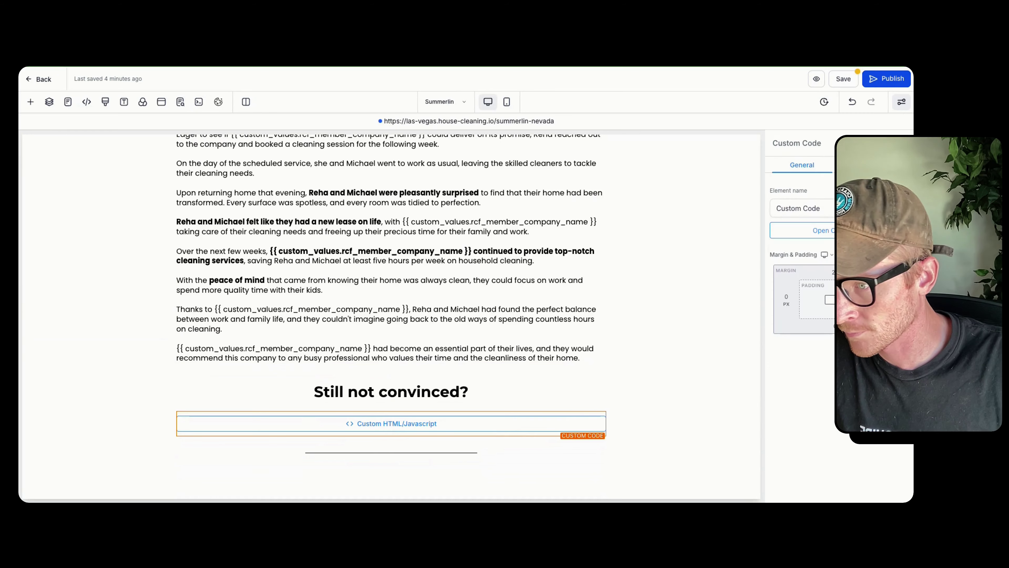
left_click(496, 424)
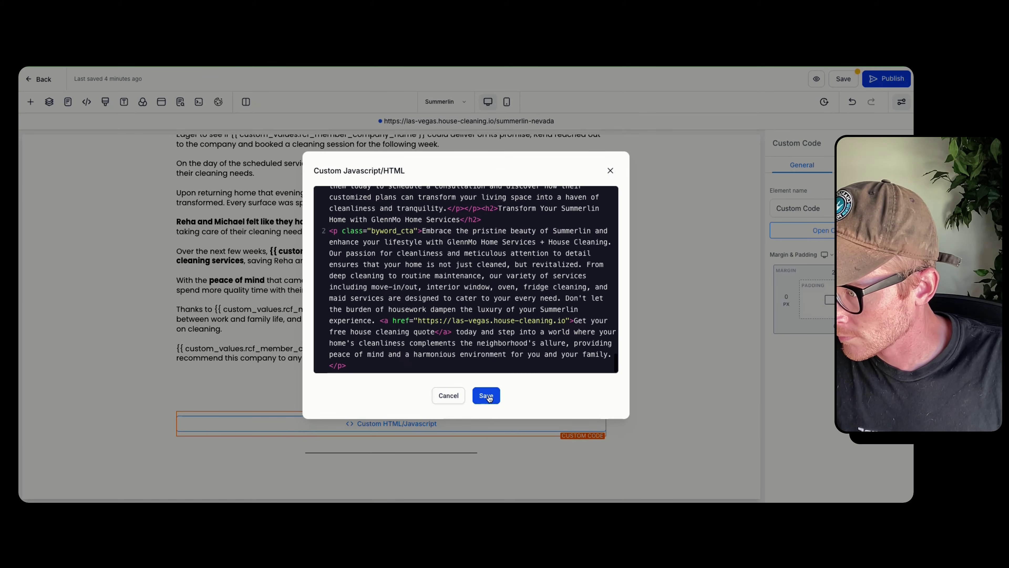
left_click(488, 396)
Step: Edit the alt text of the map image in the "Area(s) We Serve" section
scroll(604, 370, "down", 5)
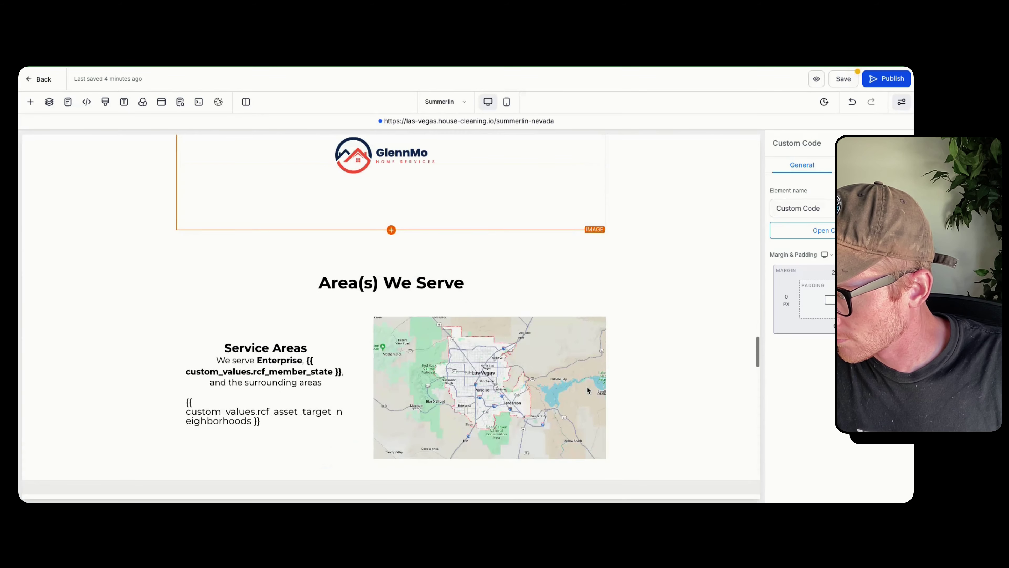
left_click(587, 389)
scroll(799, 435, "down", 5)
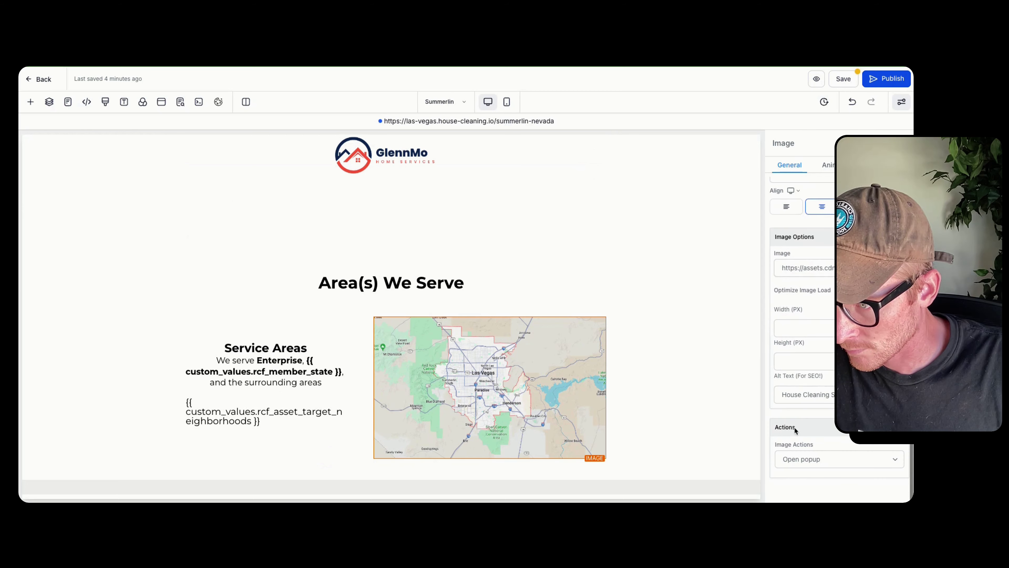
left_click(807, 394)
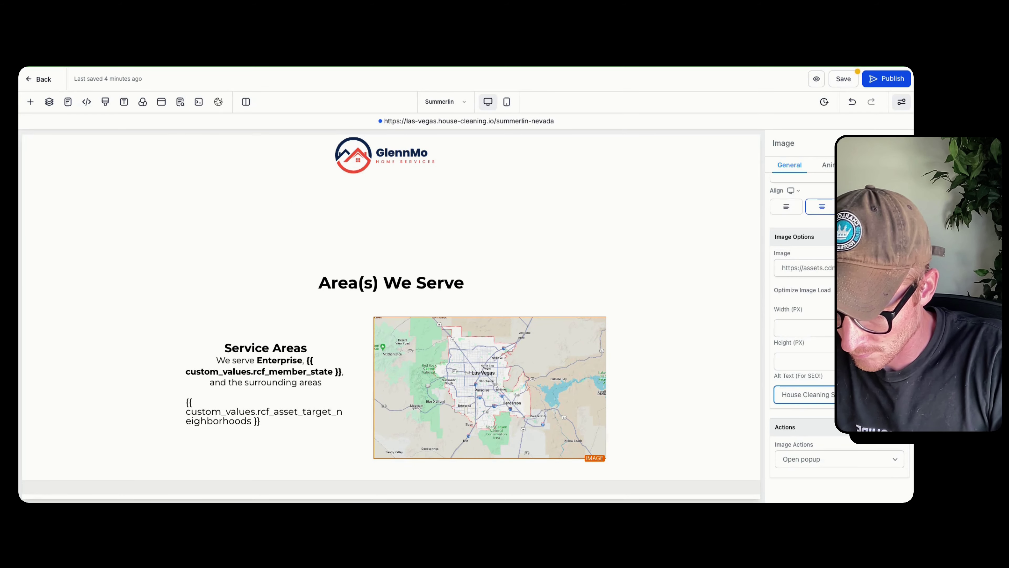
Step: Replace "Enterprise" with "Summerlin" in the "We serve" text under Service Areas
left_click(280, 360)
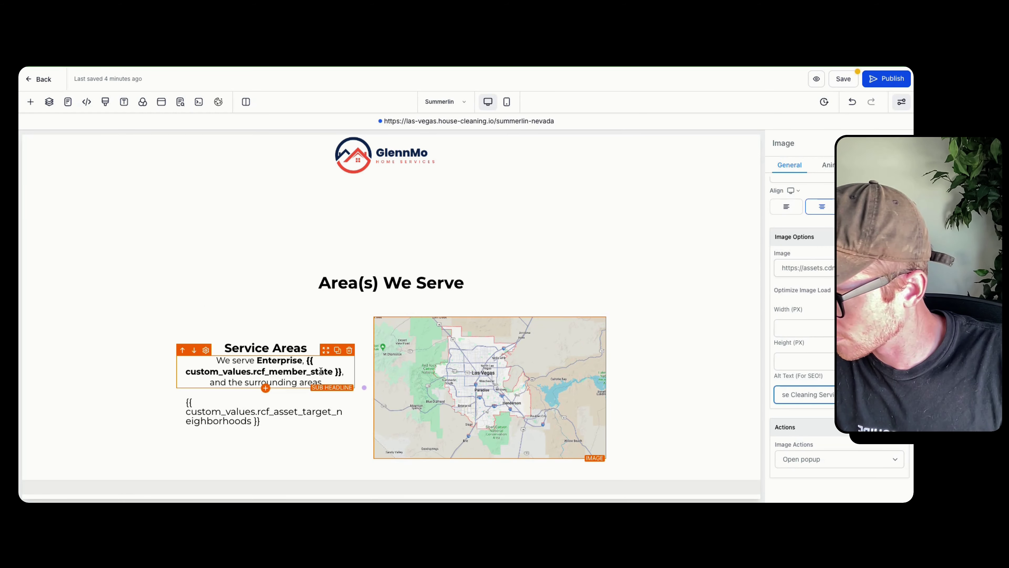
double_click(280, 360)
type("Summerlin")
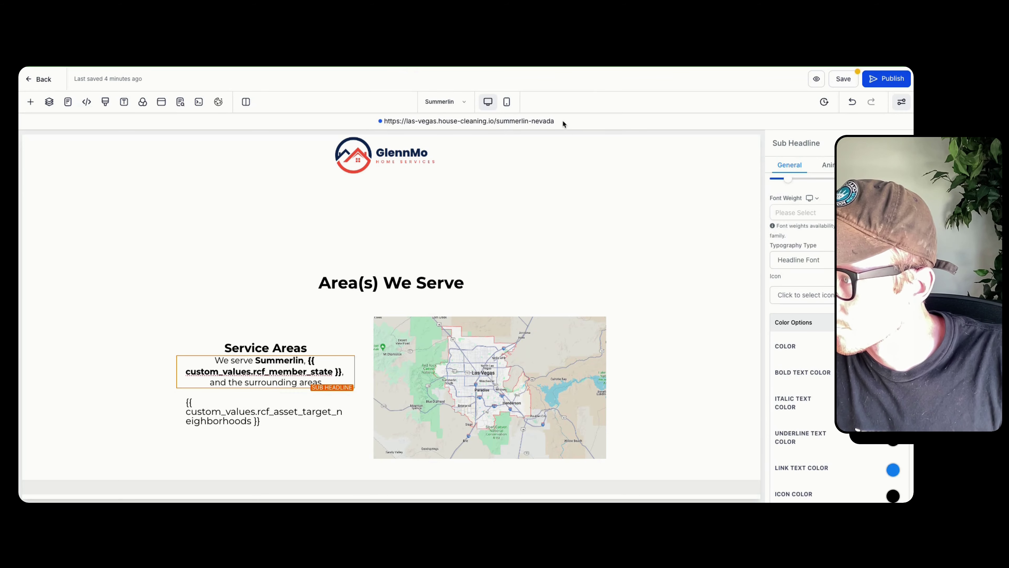
left_click_drag(559, 120, 394, 129)
key("ctrl+c")
scroll(491, 214, "down", 15)
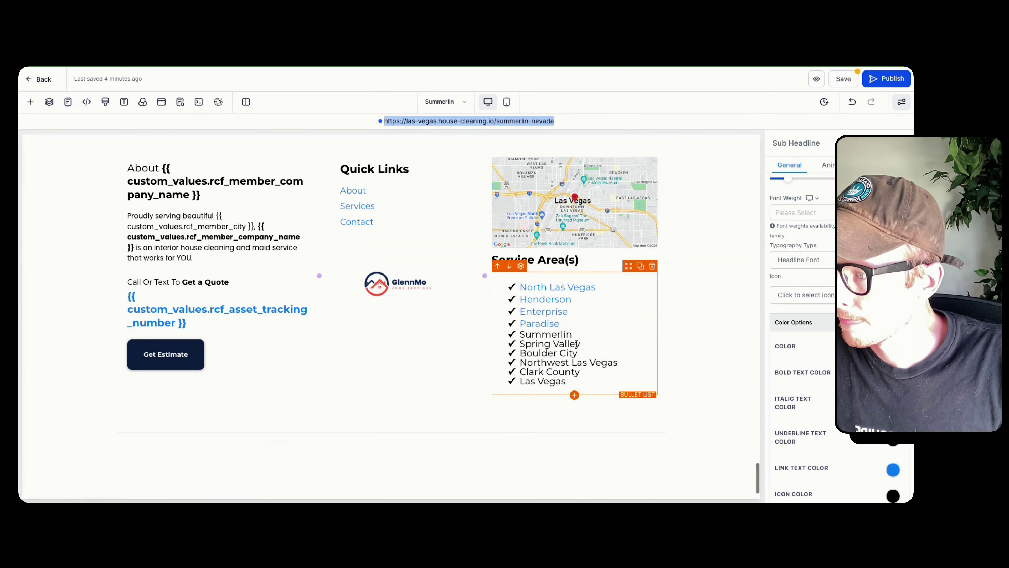
left_click_drag(572, 335, 518, 334)
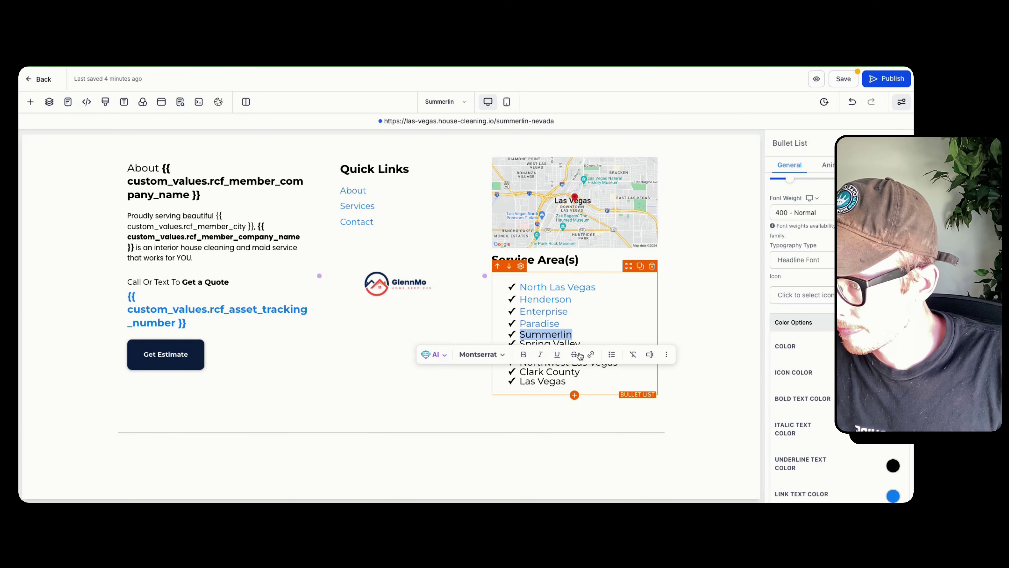
left_click(592, 354)
key("ctrl+v")
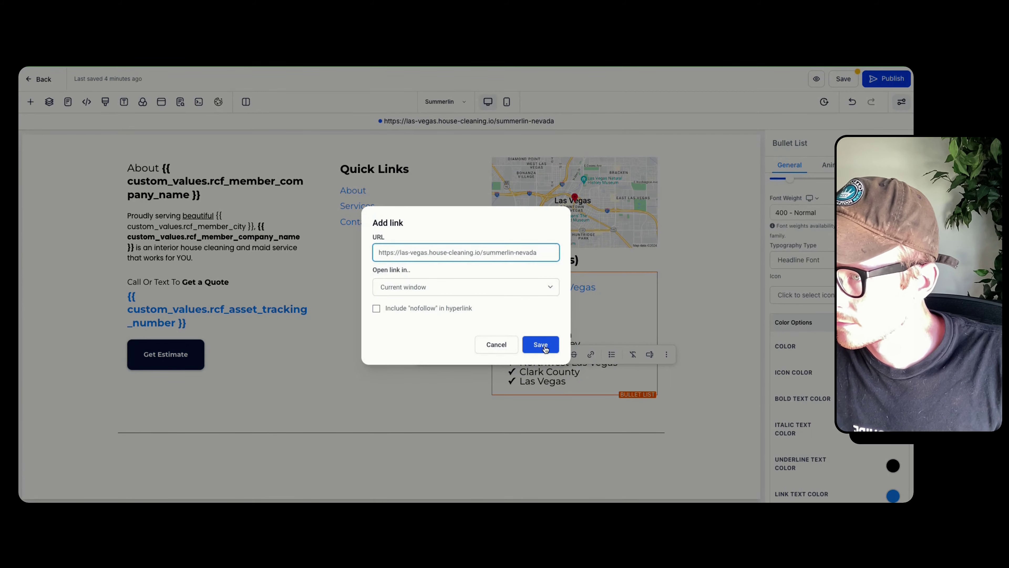
left_click(545, 349)
Step: Publish the Summerlin page, accepting the global section change, and select the page's URL
left_click(871, 81)
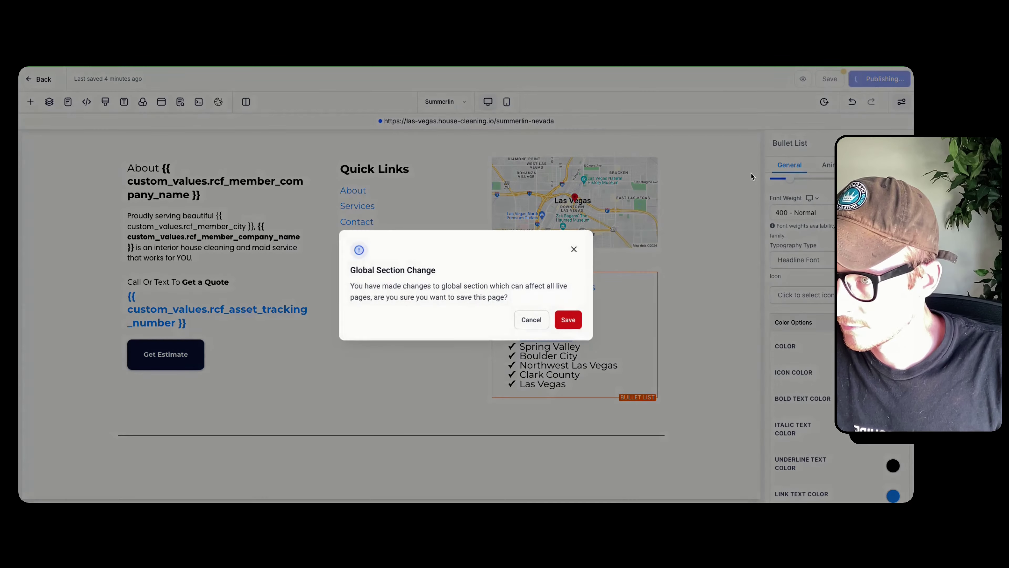
left_click(569, 320)
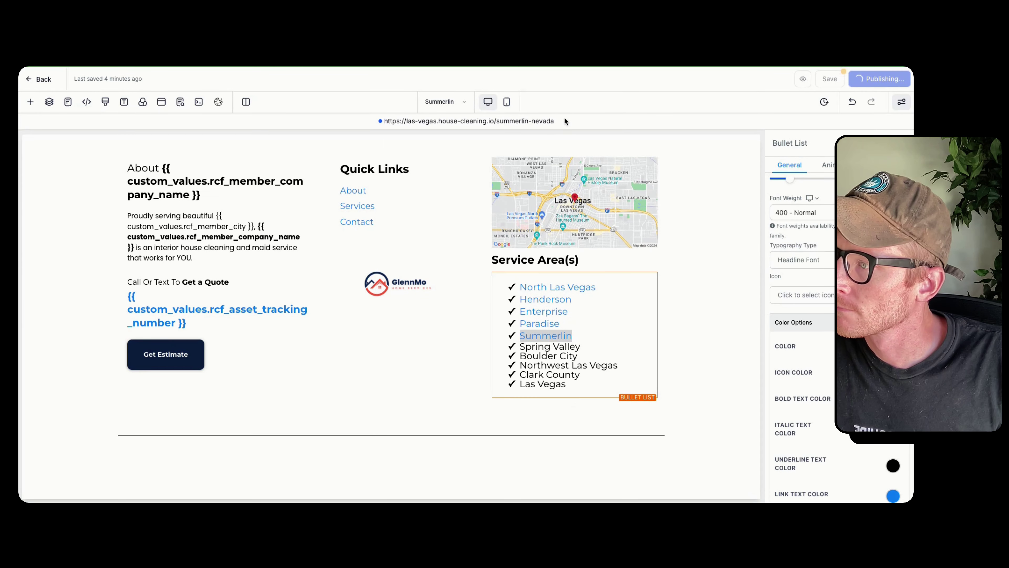
left_click_drag(555, 121, 382, 120)
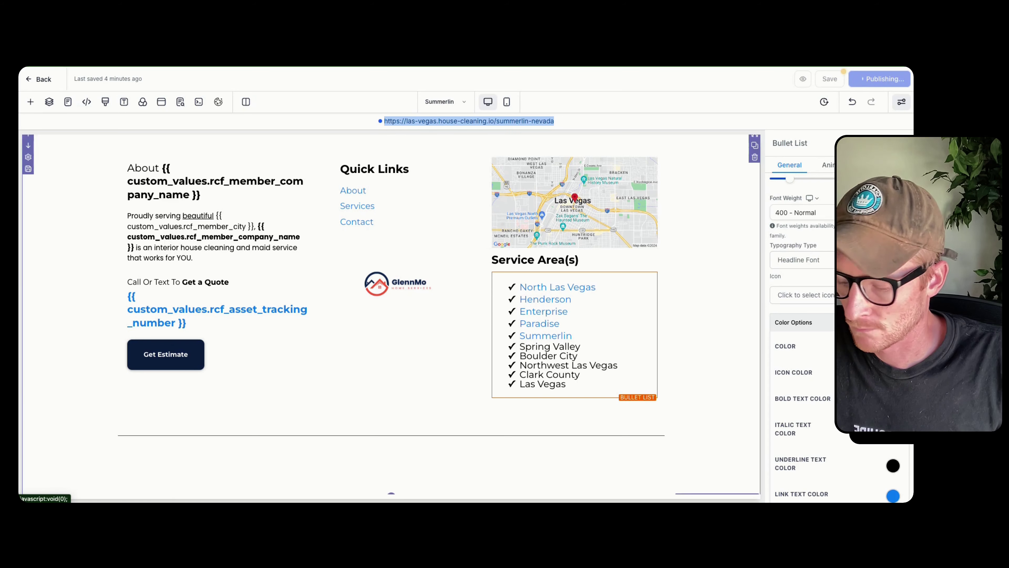
key("super+Tab")
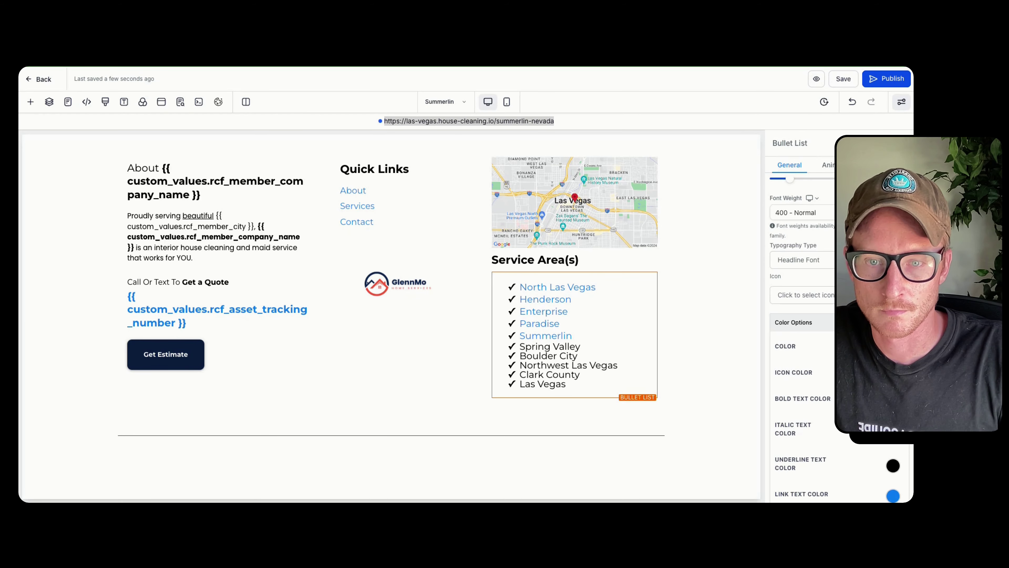
Step: Open the page's SEO metadata and replace "North Las Vegas" with "Summerlin" in the title
scroll(560, 240, "up", 15)
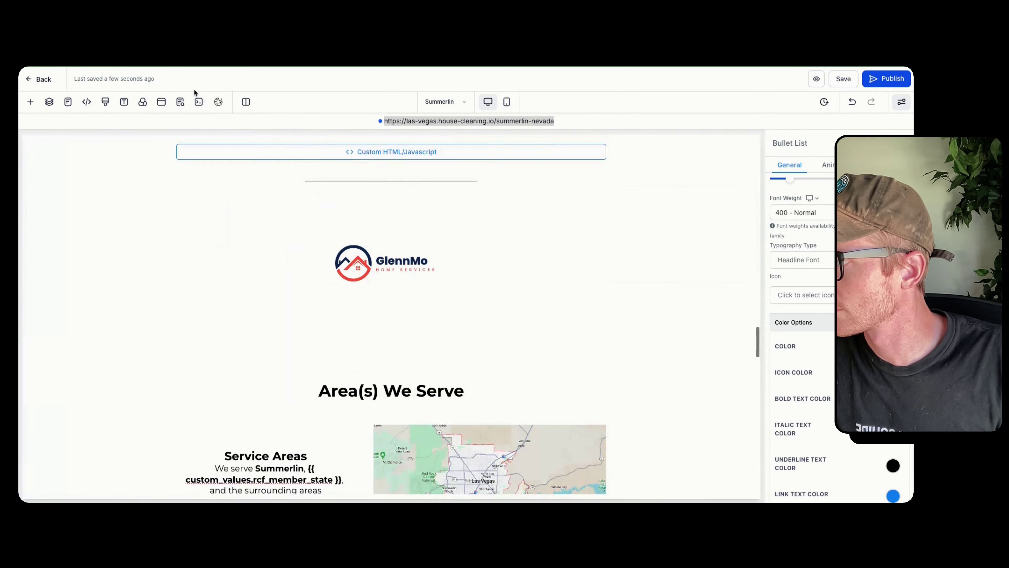
left_click(181, 103)
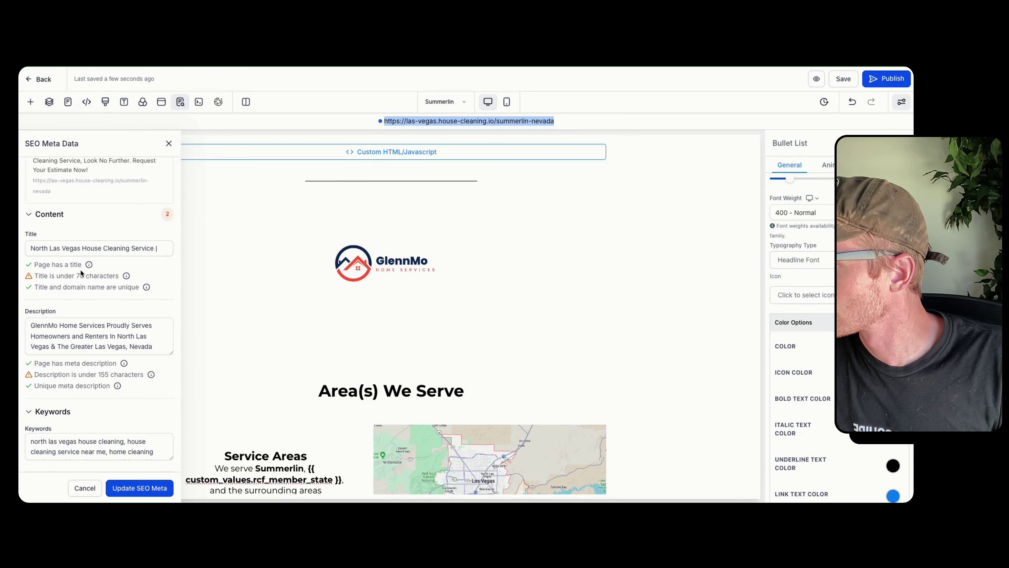
left_click_drag(82, 245, 30, 248)
type("Summerlin")
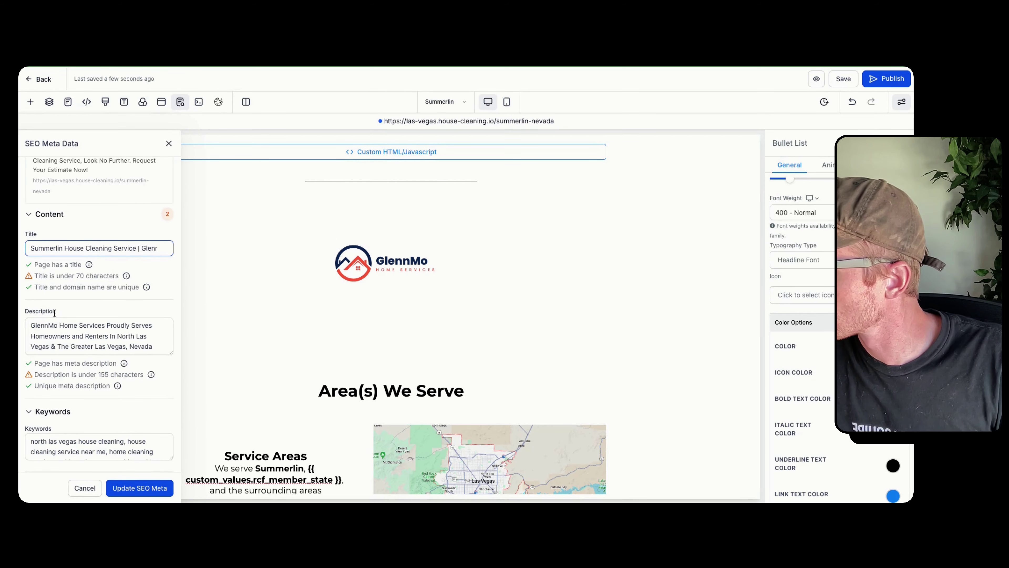
Step: Replace "North Las Vegas" with "Summerlin" in the page's SEO description
left_click(60, 335)
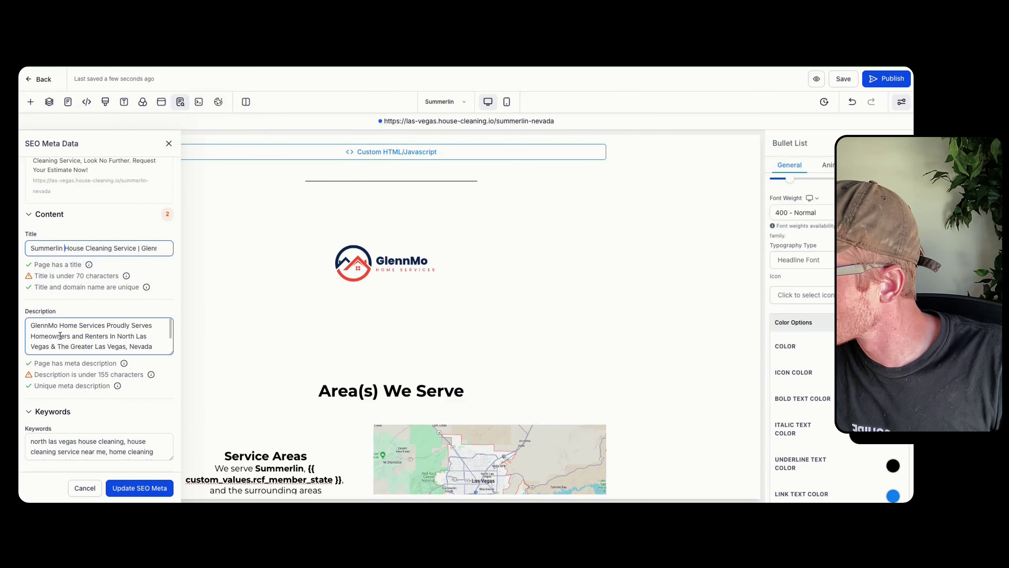
left_click_drag(116, 335, 50, 343)
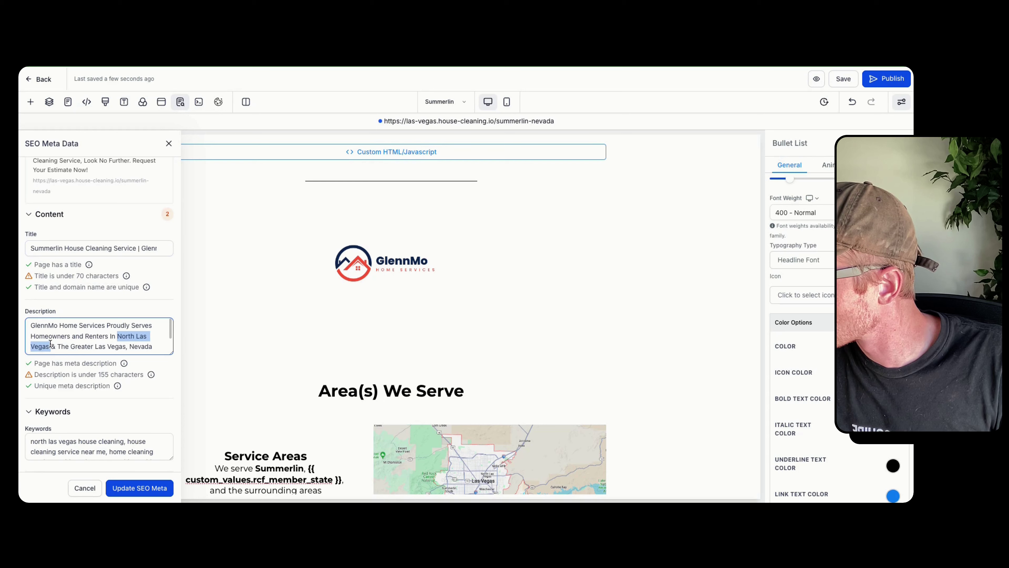
type("Summerlin")
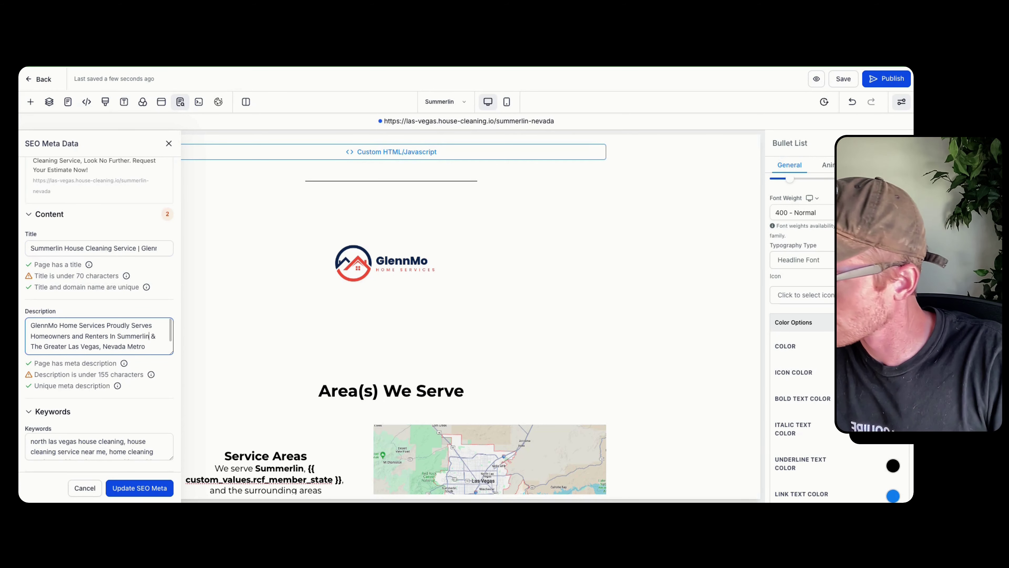
Step: Replace "north las vegas" with "summerlin" in the SEO keywords and update the page's SEO metadata
scroll(41, 341, "down", 1)
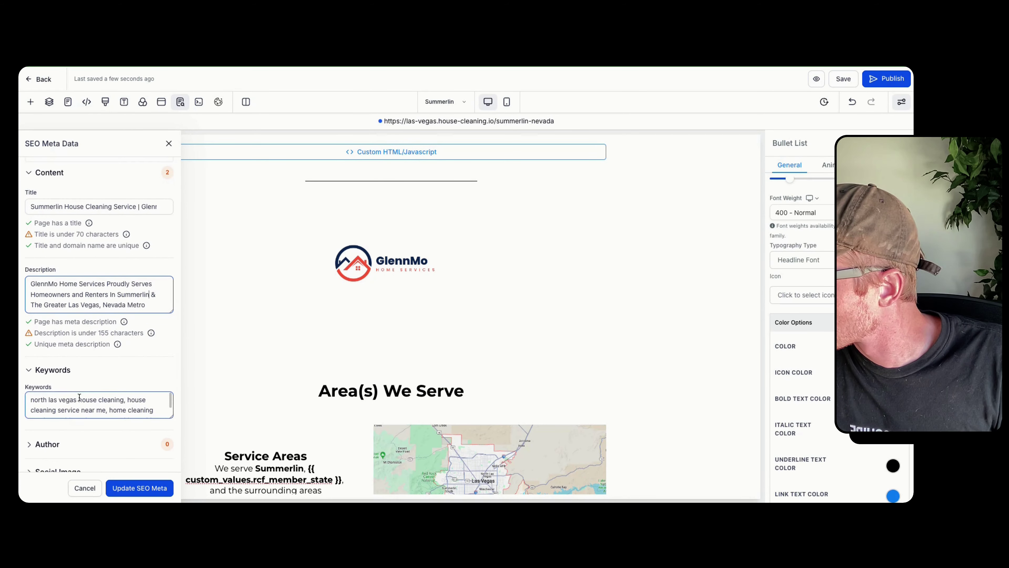
left_click_drag(76, 399, 30, 399)
type("summerlin")
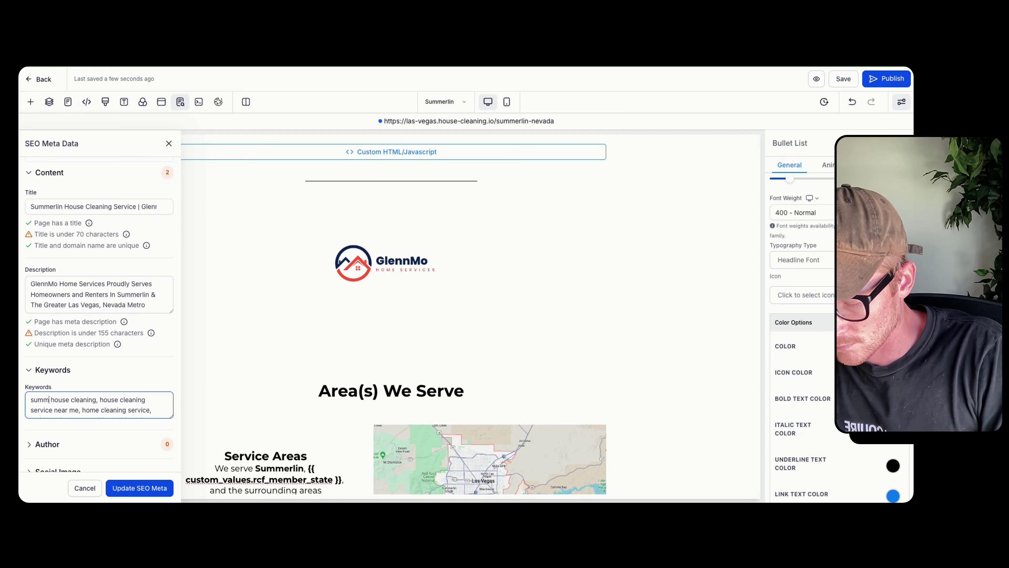
key("BackSpace")
key("BackSpace")
key("BackSpace")
key("BackSpace")
key("BackSpace")
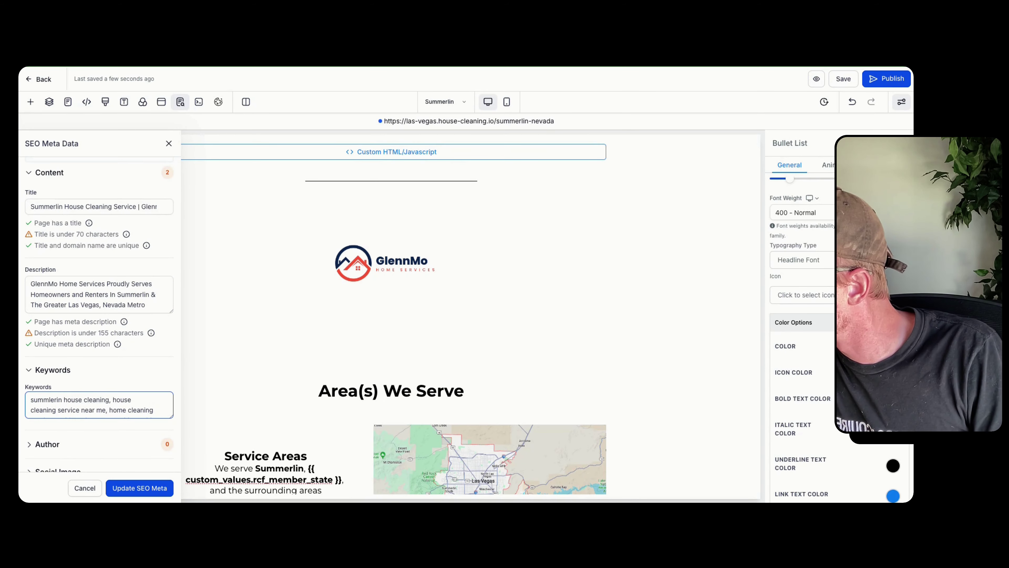
type("erlin")
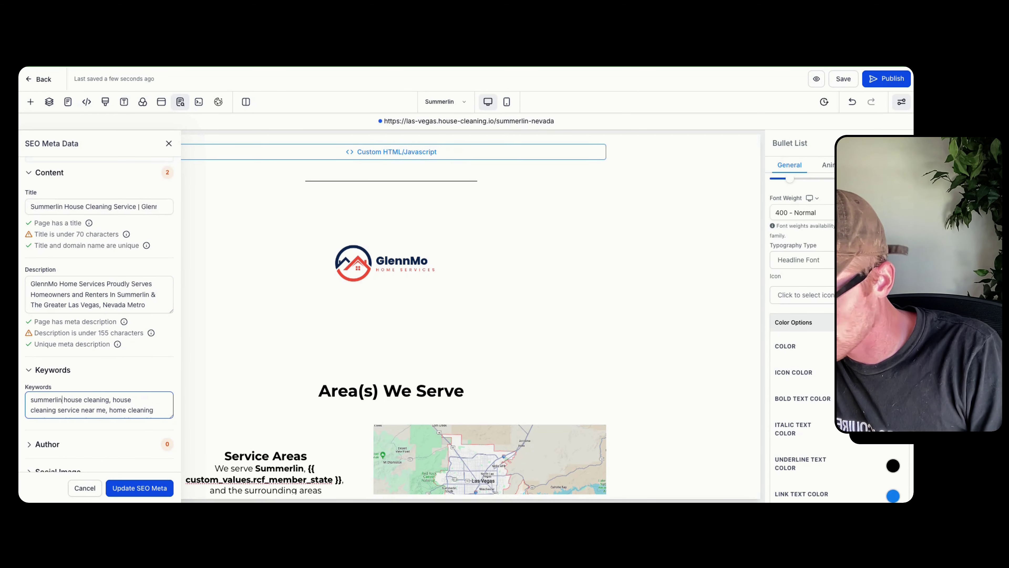
left_click(137, 488)
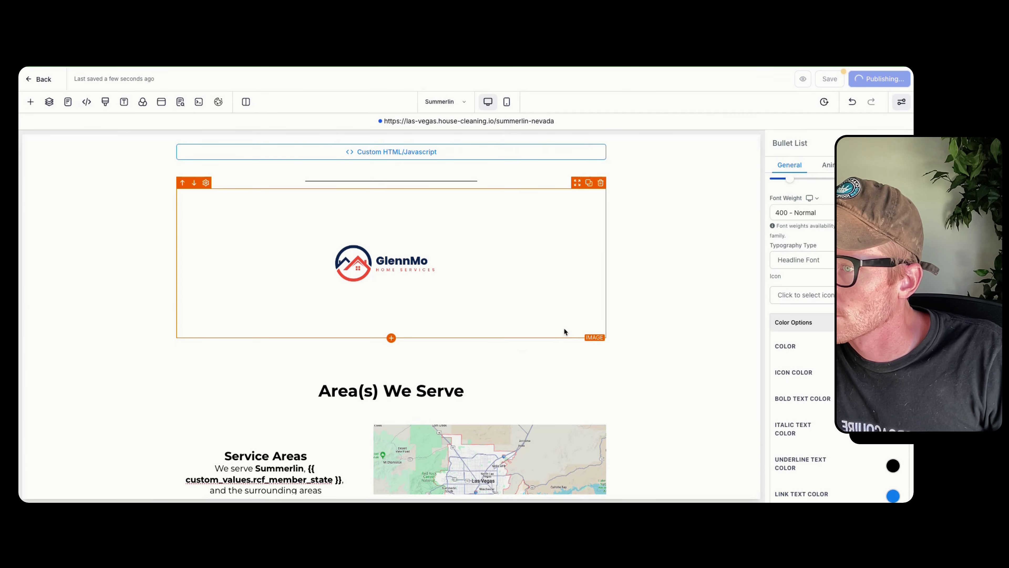
Step: Open the Enterprise page's SEO metadata and replace "North Las Vegas" with "enterprise" in the keywords and description
left_click(66, 103)
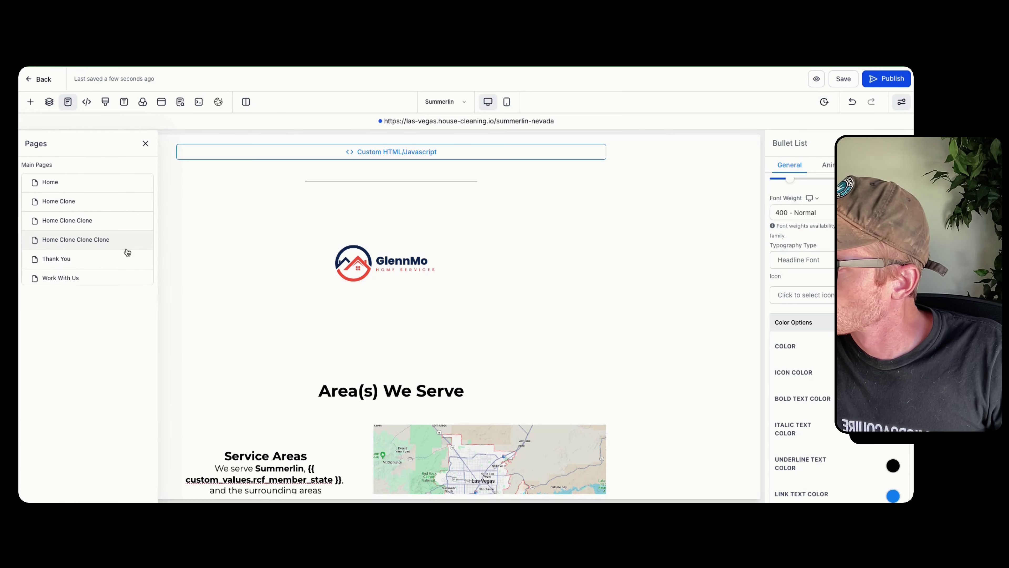
scroll(82, 241, "down", 10)
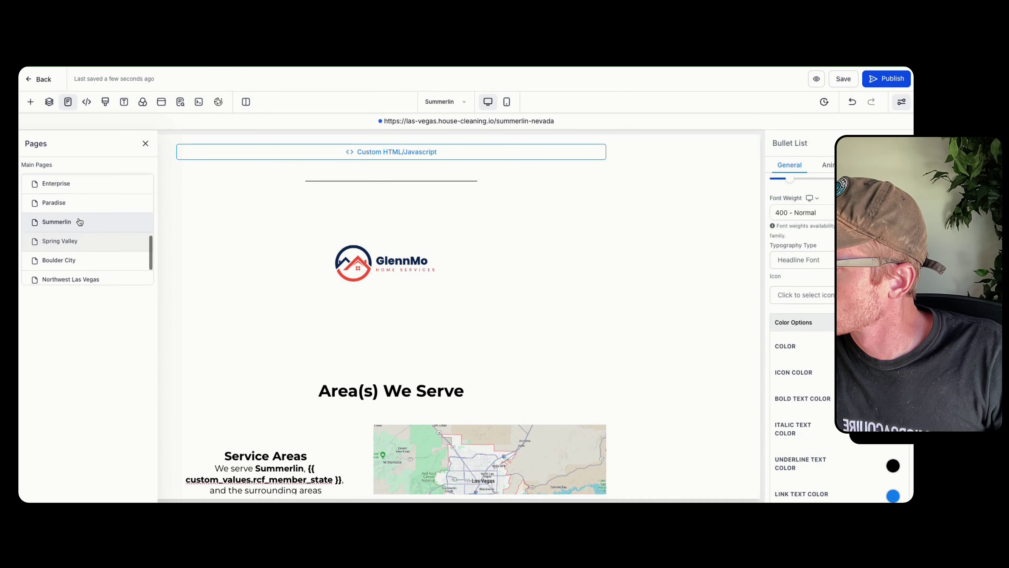
left_click(72, 253)
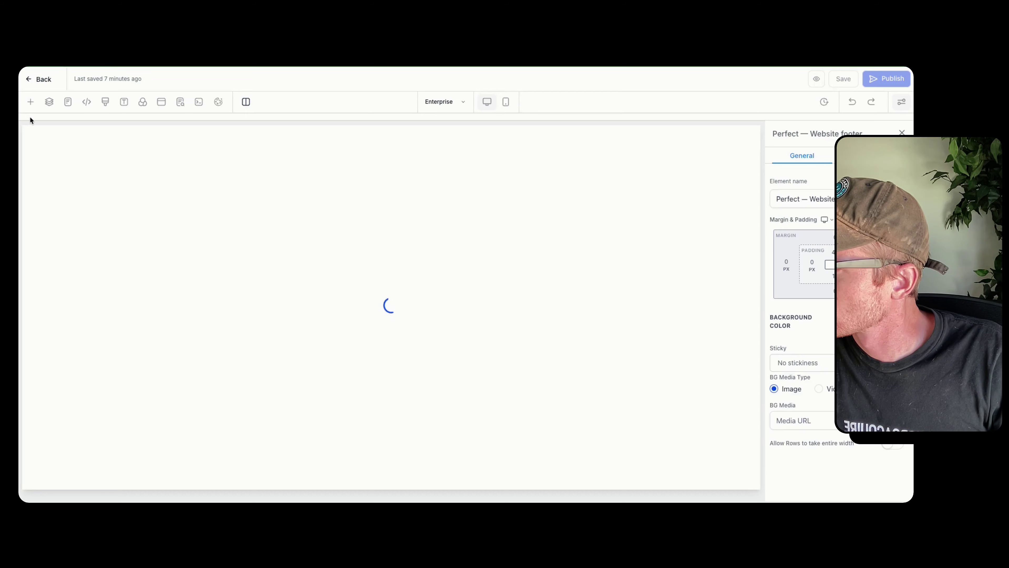
left_click(180, 101)
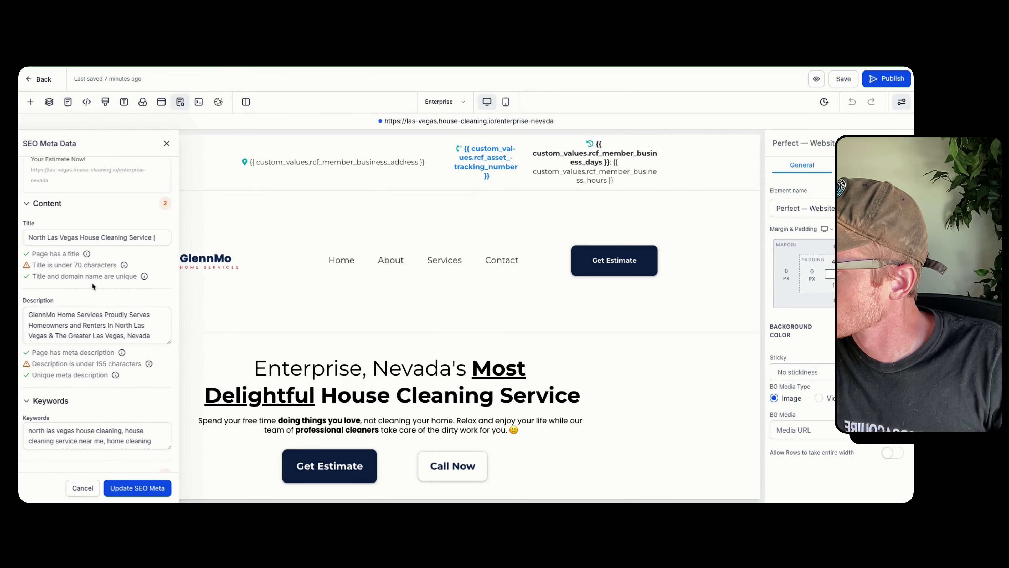
left_click(86, 431)
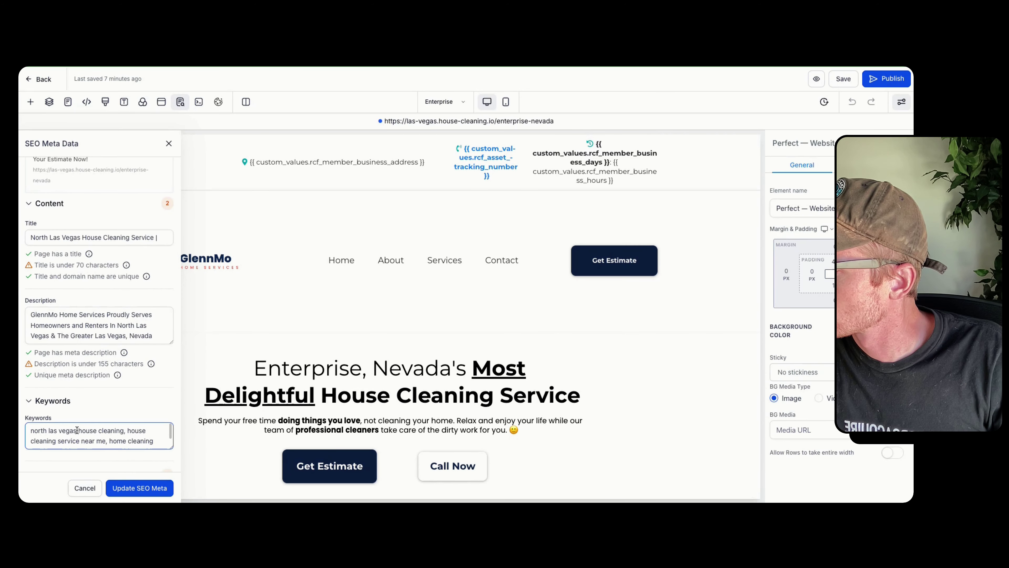
left_click_drag(77, 431, 31, 430)
type("enterprise")
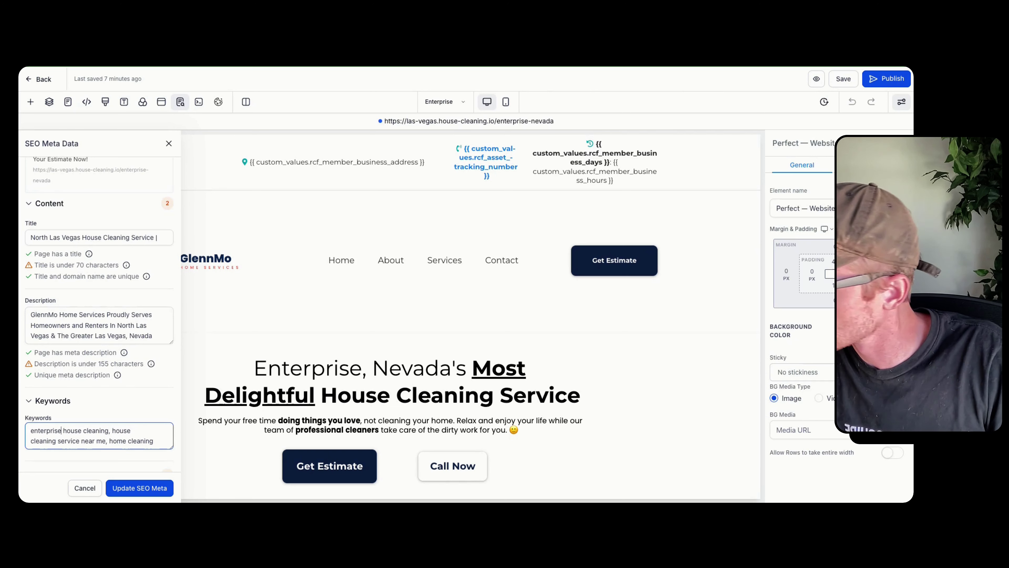
left_click_drag(118, 325, 49, 335)
type("enterprise")
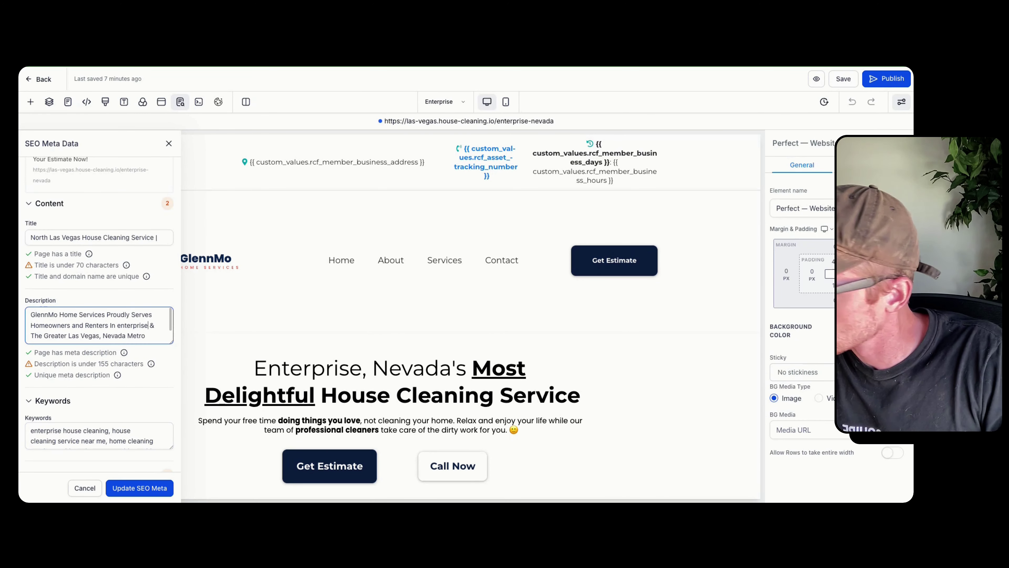
Step: Replace "North Las Vegas" with "Enterprise" in the SEO title, update the SEO metadata and publish the page
left_click_drag(81, 237, 30, 237)
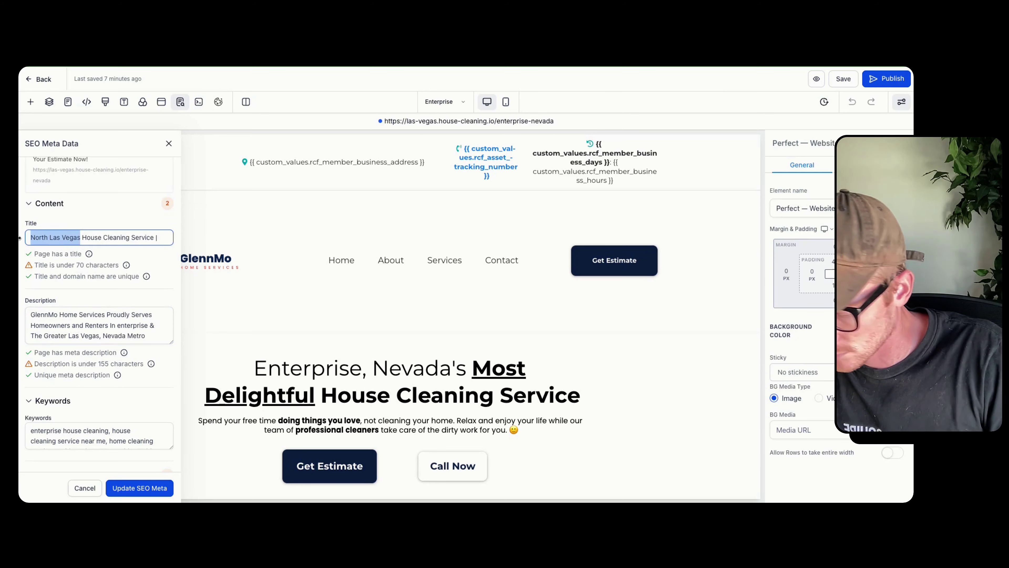
type("Enterprise")
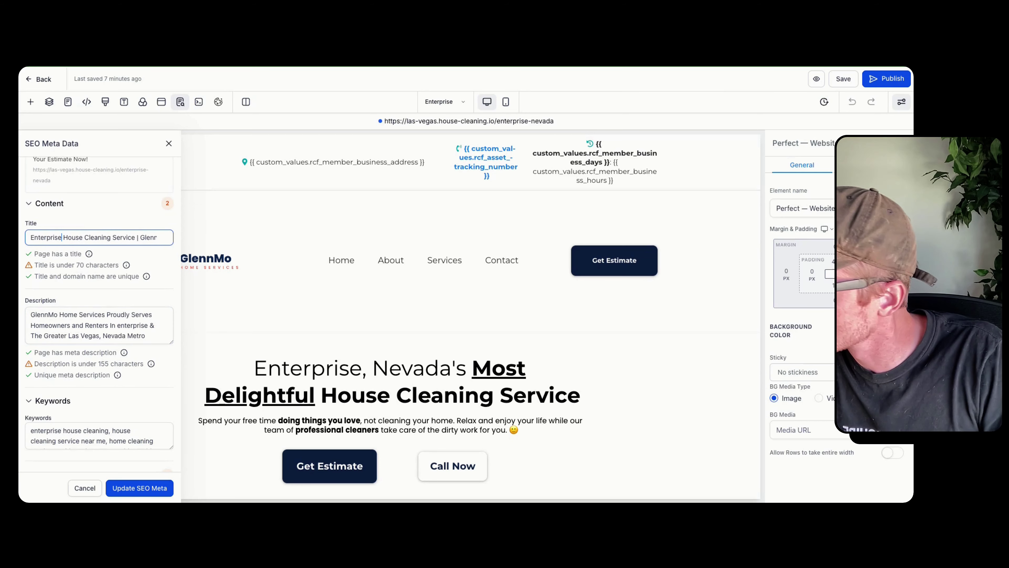
left_click(153, 488)
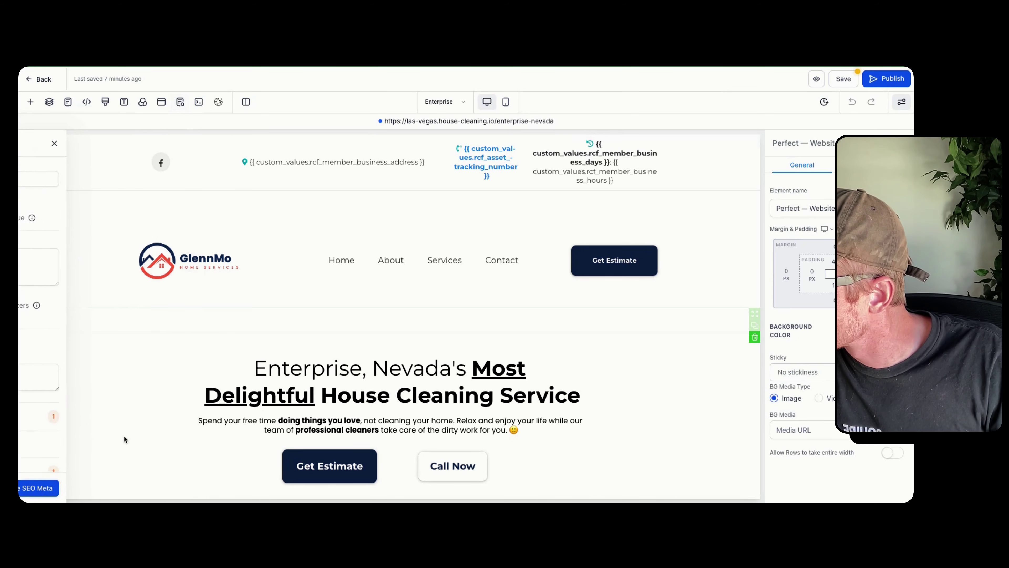
left_click(888, 79)
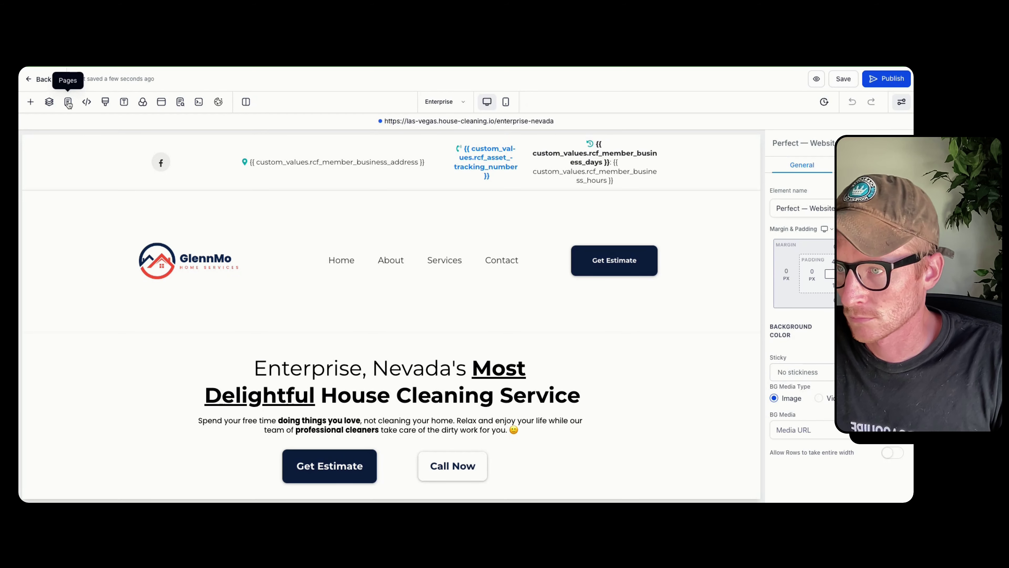
Step: Open the Spring Valley page and replace "Enterprise" with "Spring Valley" in the main headline
left_click(68, 103)
scroll(94, 225, "down", 3)
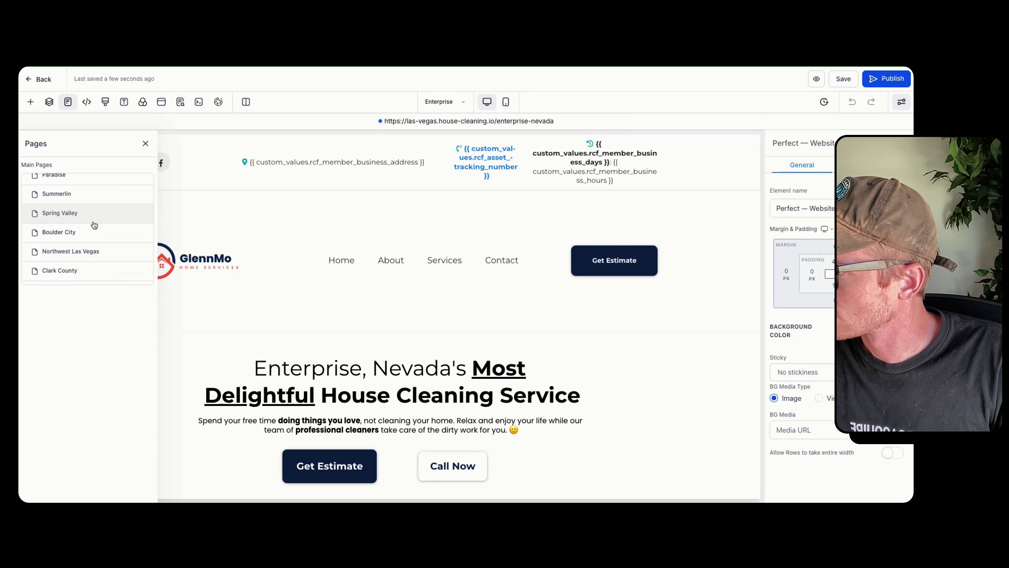
left_click(61, 212)
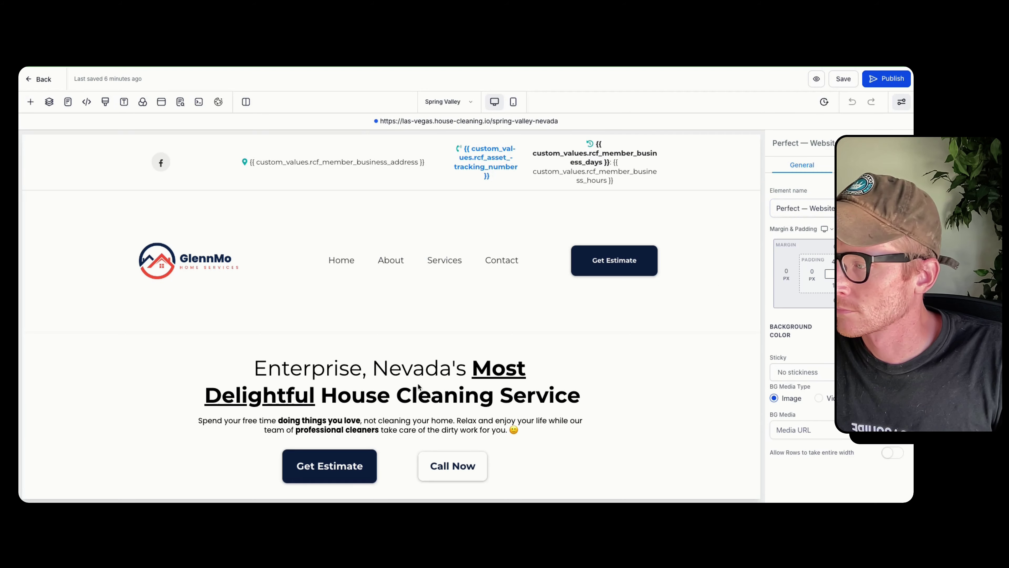
double_click(322, 369)
type("S")
key("BackSpace")
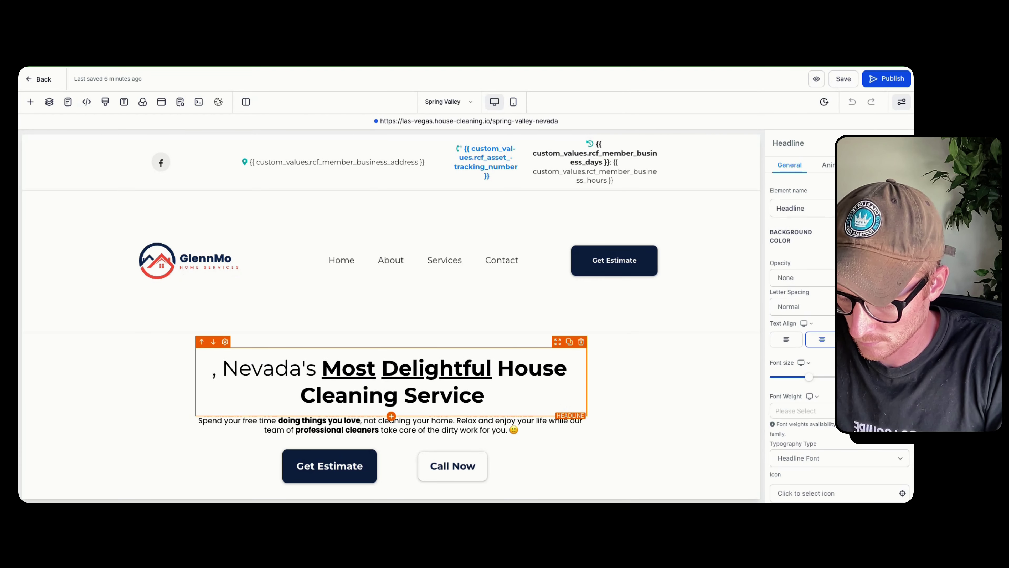
type("Spring Valley")
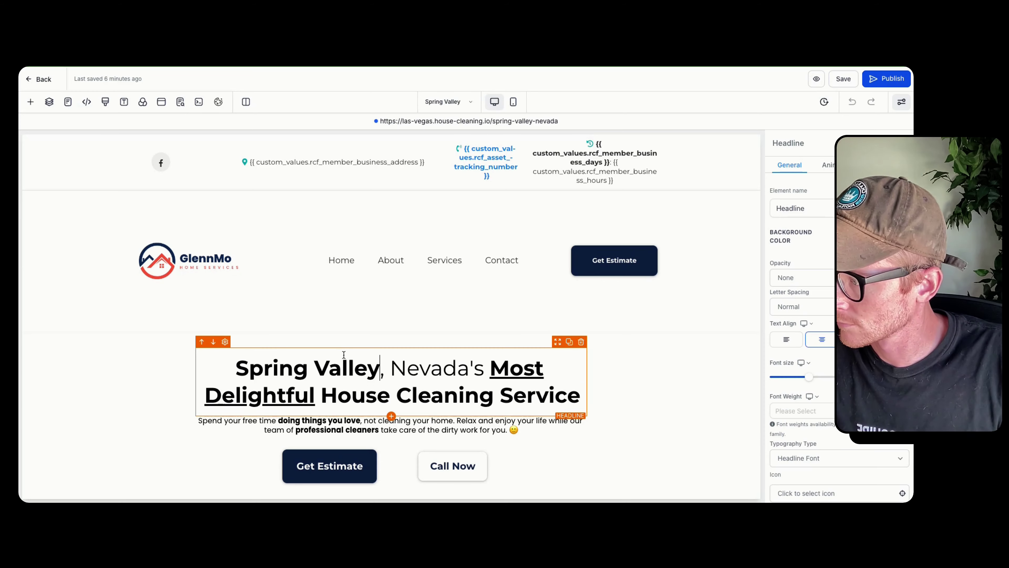
Step: Replace "Enterprise" with "Spring Valley" in the "Proudly Serving" tile
scroll(344, 354, "down", 8)
double_click(613, 310)
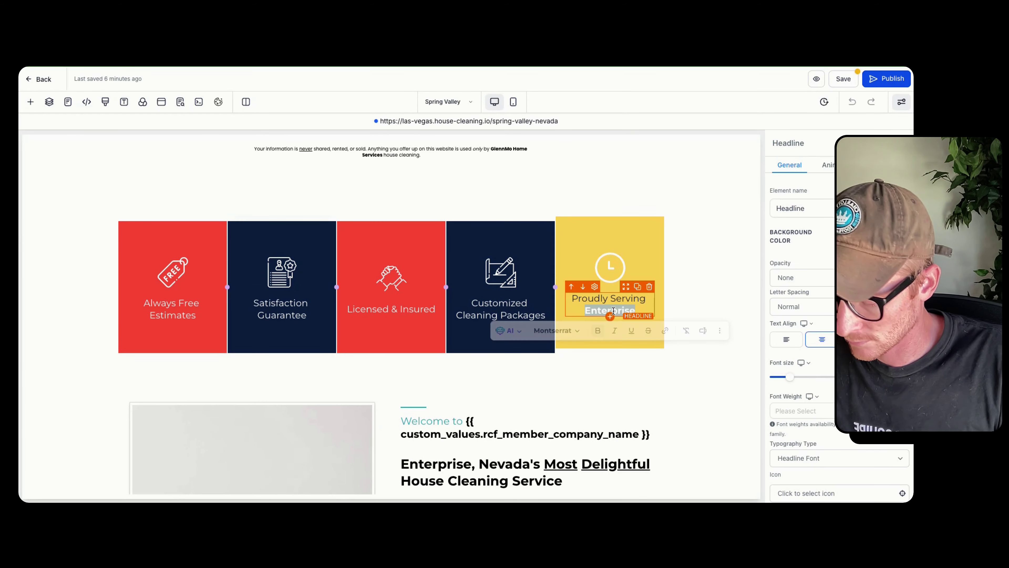
type("Spring alley")
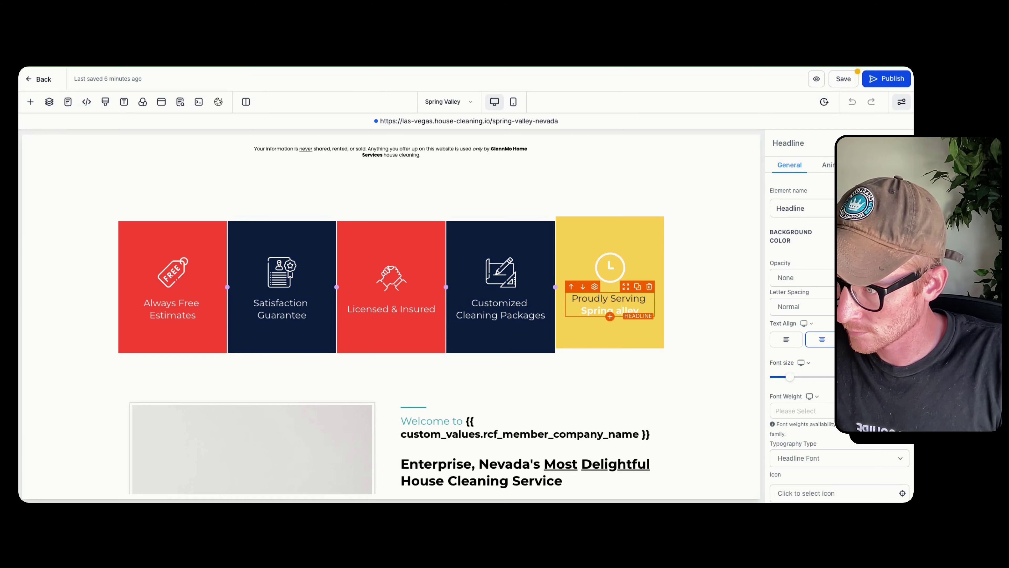
left_click(710, 226)
Step: Enter alt text starting with "Spring Valley House" for the clock icon in the "Proudly Serving" tile
left_click(610, 270)
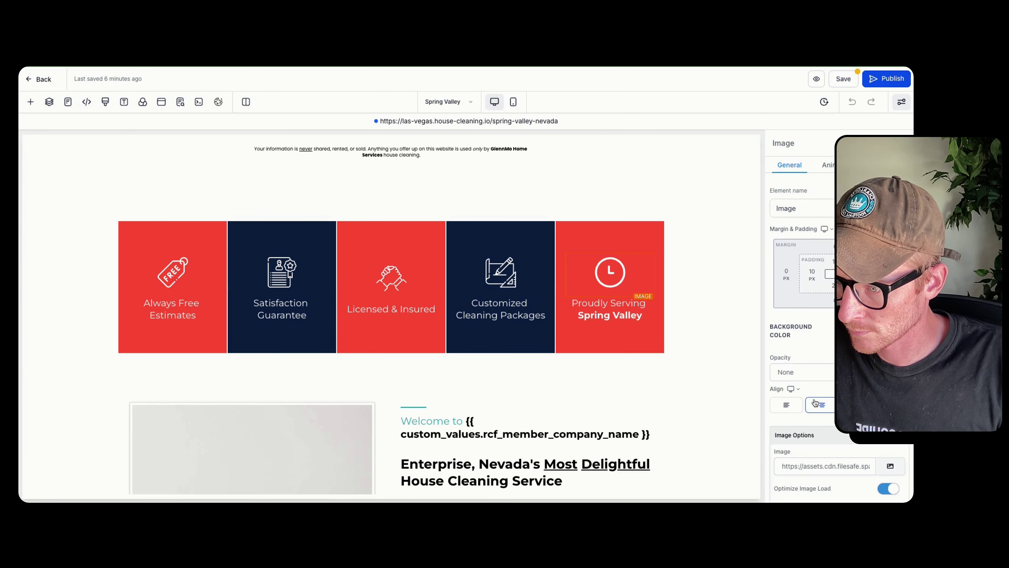
left_click(812, 397)
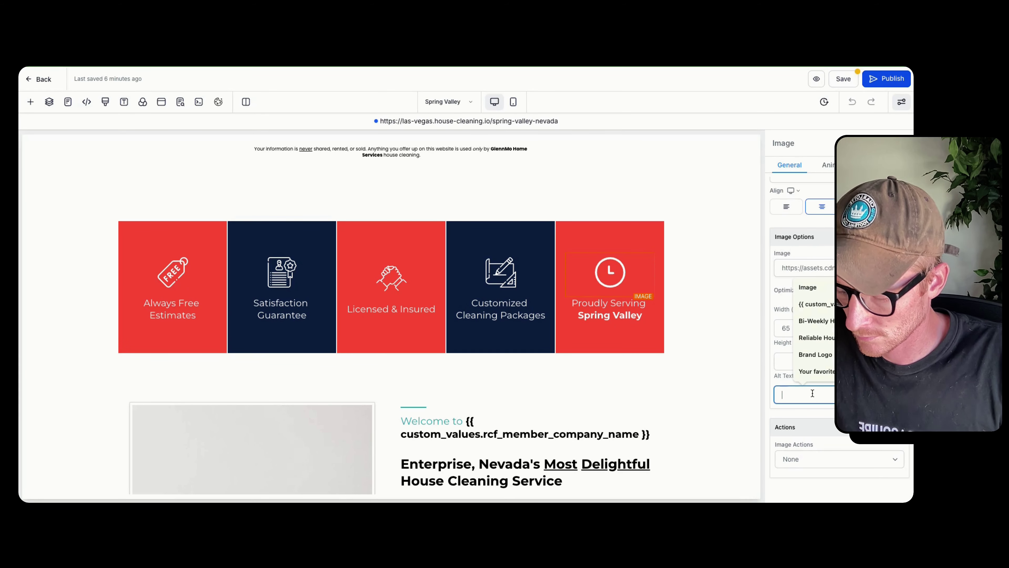
type("Spring Valley Hou")
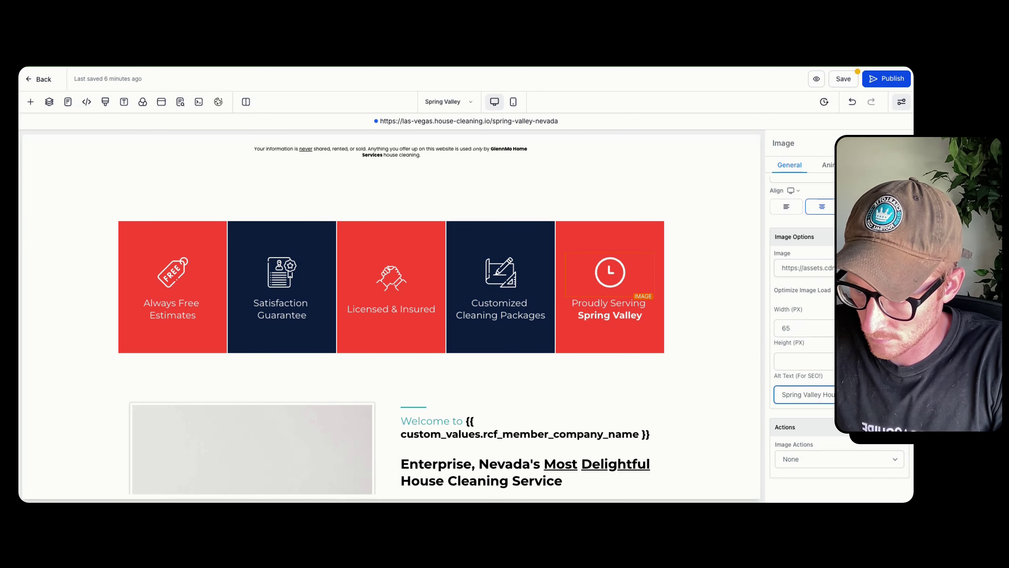
type("se")
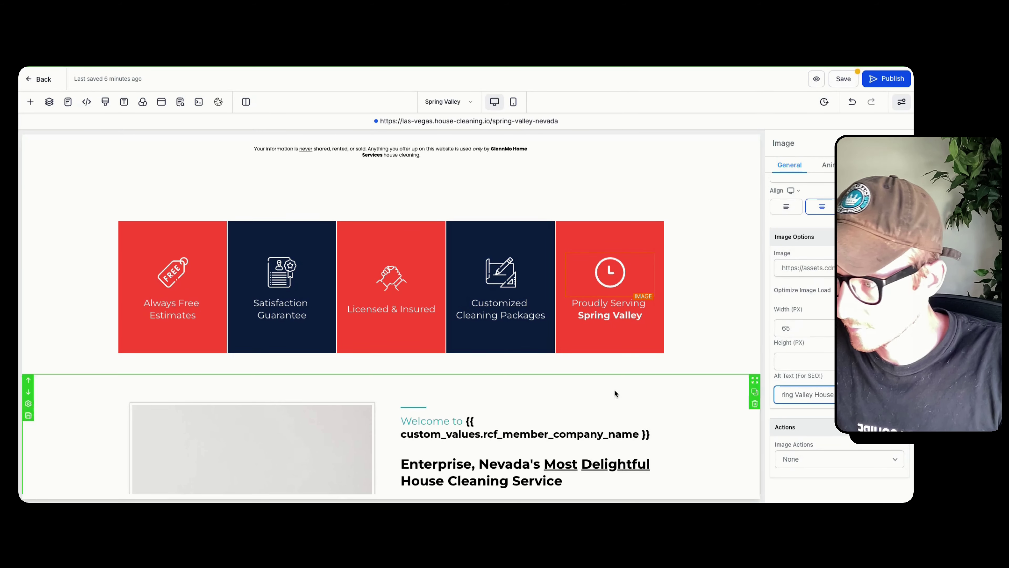
Step: Replace "Enterprise" with "Spring Valley" in the welcome section's heading and in the "Proudly serving beautiful" paragraph
left_click(525, 413)
scroll(457, 382, "down", 2)
double_click(444, 368)
type("Spring Valley")
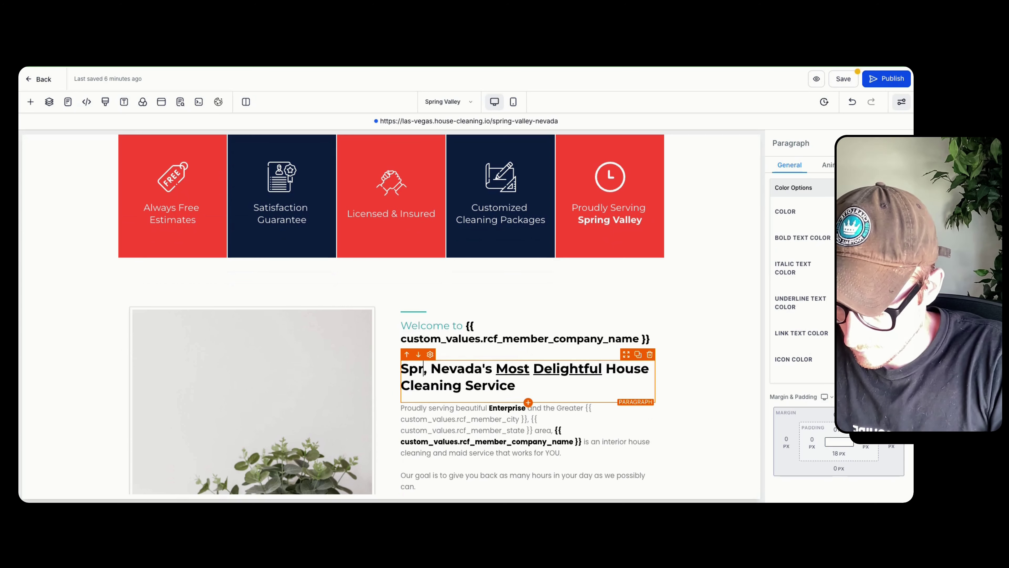
scroll(481, 409, "down", 1)
left_click(480, 410)
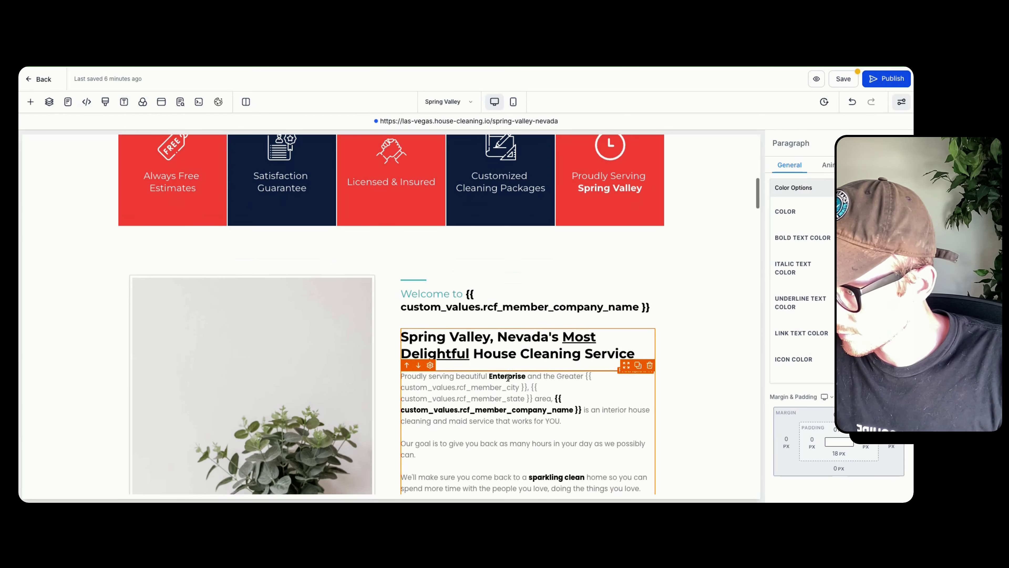
double_click(507, 376)
type("Spring Valley")
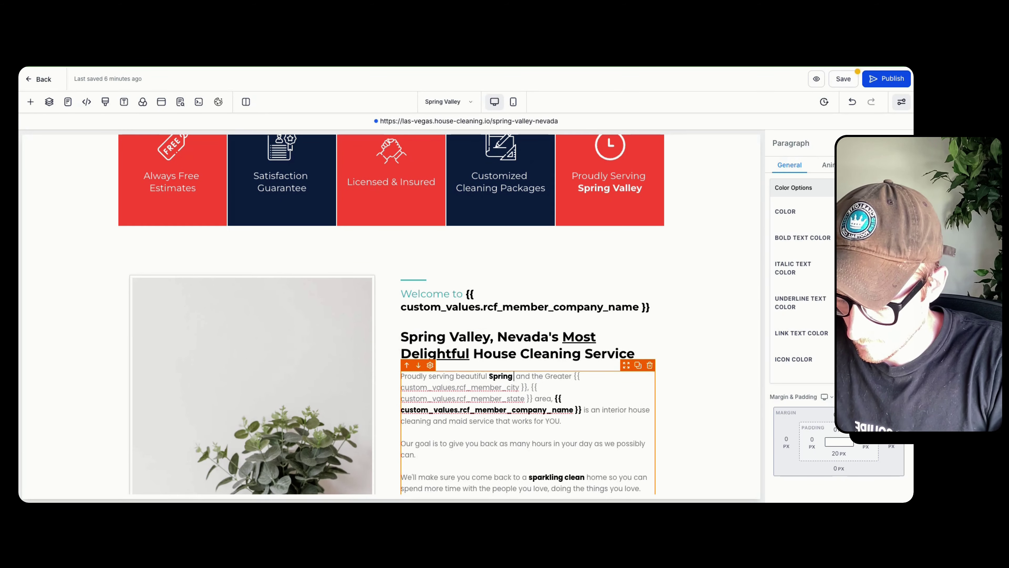
Step: Change the city in the plant image's alt text so that it starts with "Spring Valley NV"
scroll(513, 376, "down", 6)
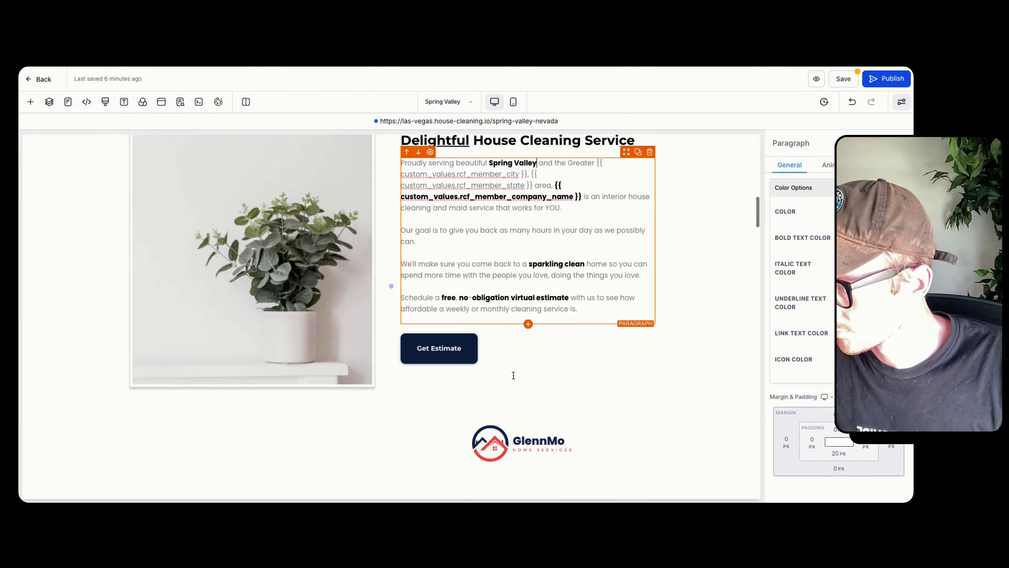
left_click(354, 288)
double_click(797, 395)
type("Spring Valley NV")
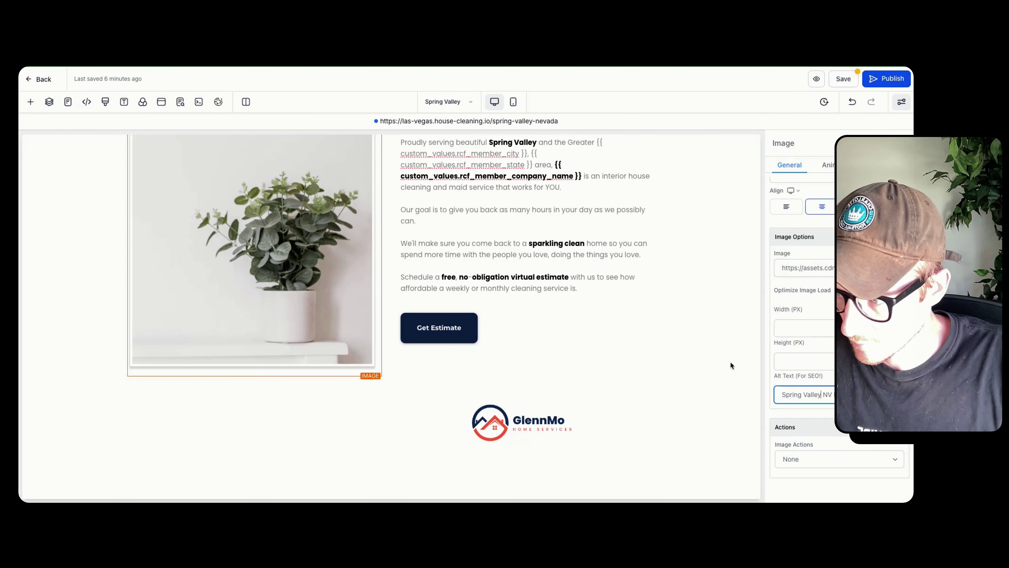
Step: Replace all the custom HTML code below "Still not convinced?" with the copied code and save it
scroll(680, 352, "down", 20)
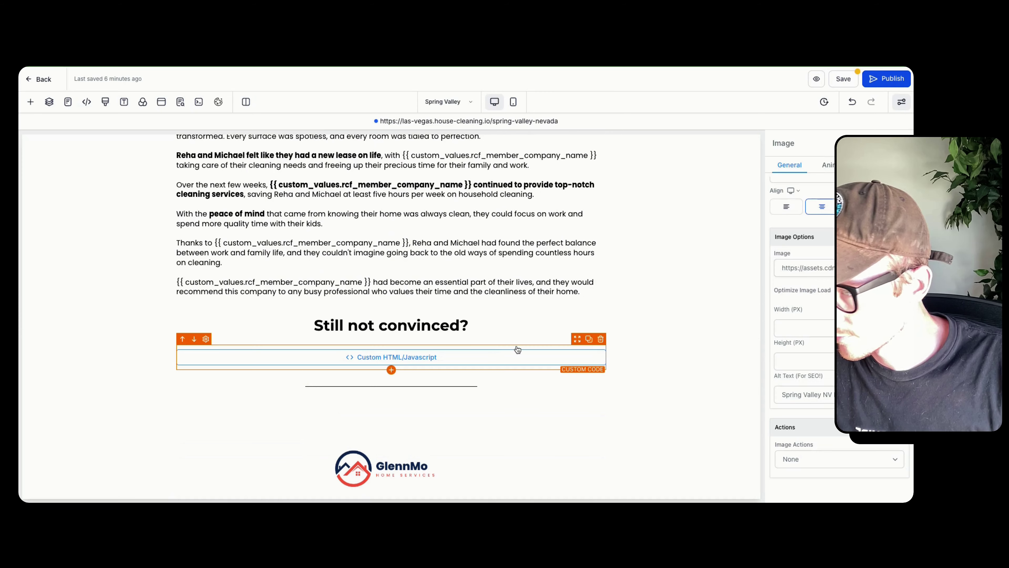
left_click(516, 350)
left_click(516, 350)
key("ctrl+a")
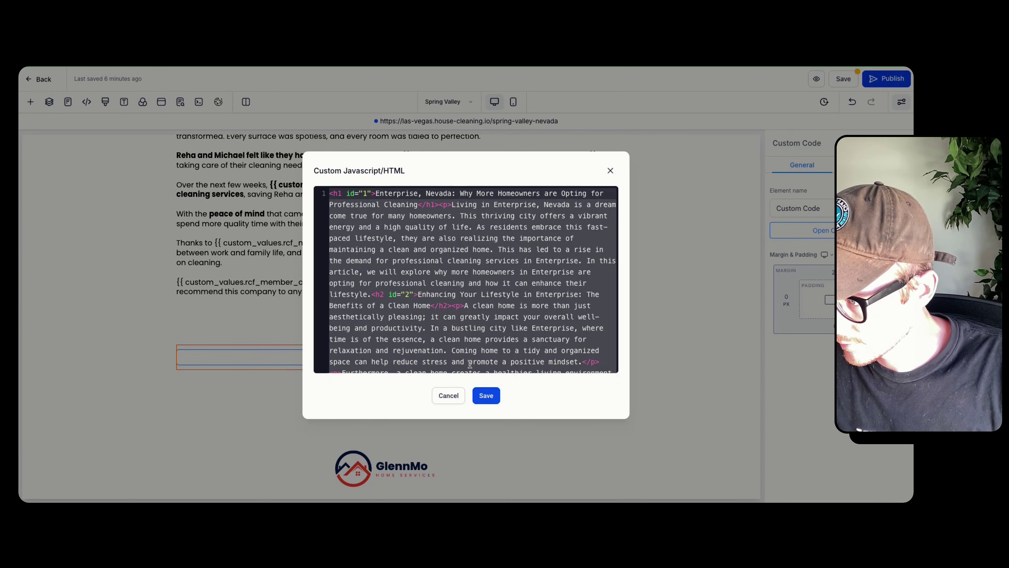
key("ctrl+v")
left_click(486, 395)
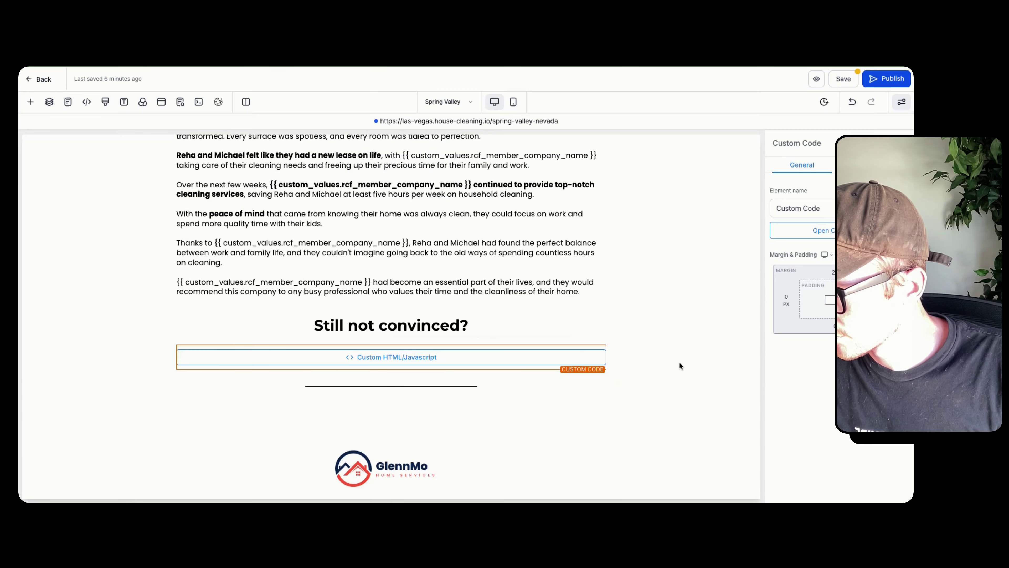
Step: Open the map image's alt text and replace "Enterprise" with "Spring Valley" in the Service Areas text
scroll(679, 362, "down", 10)
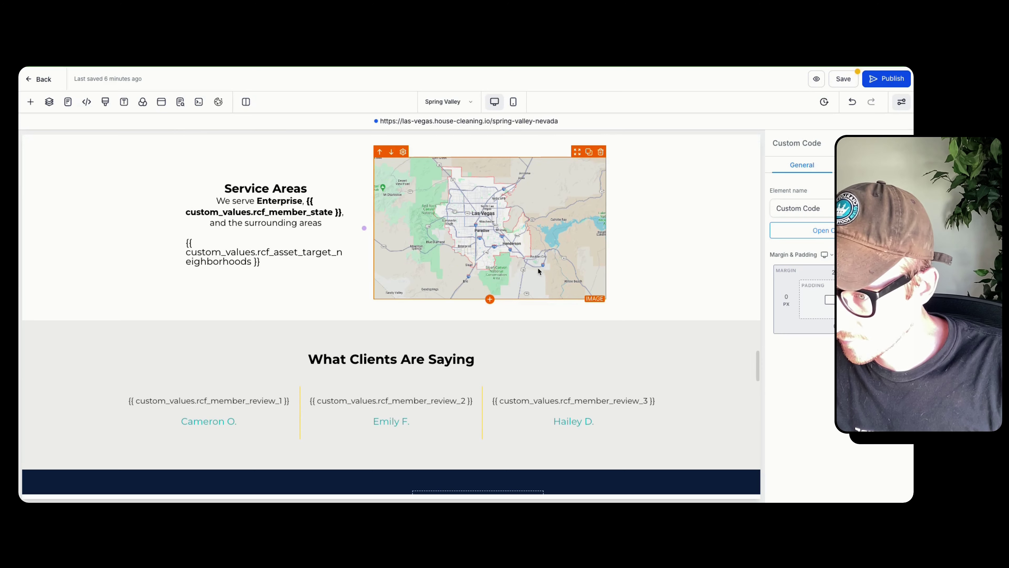
left_click(538, 267)
scroll(822, 354, "down", 5)
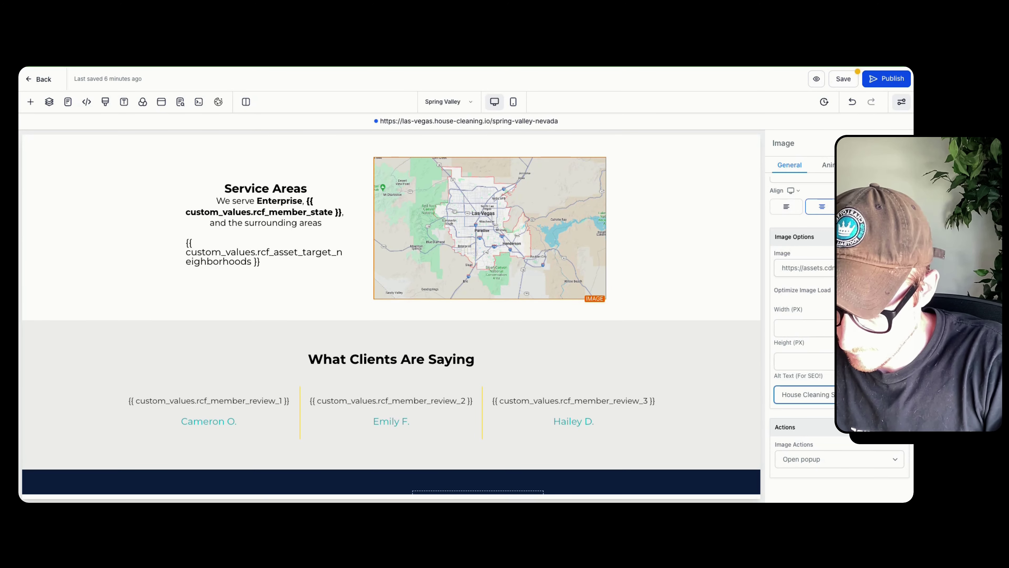
left_click(278, 201)
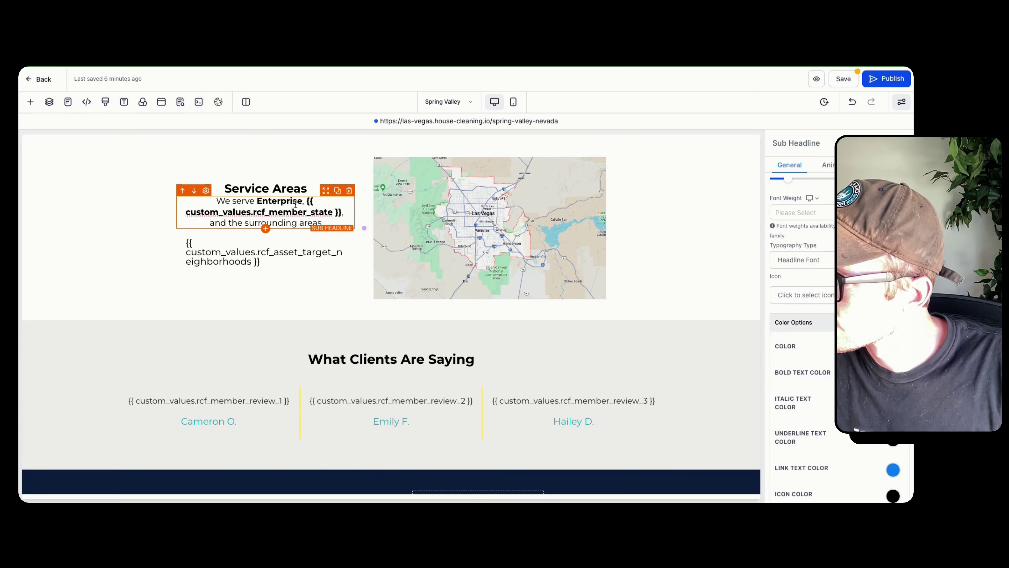
double_click(279, 200)
type("Spring ")
type("Valley")
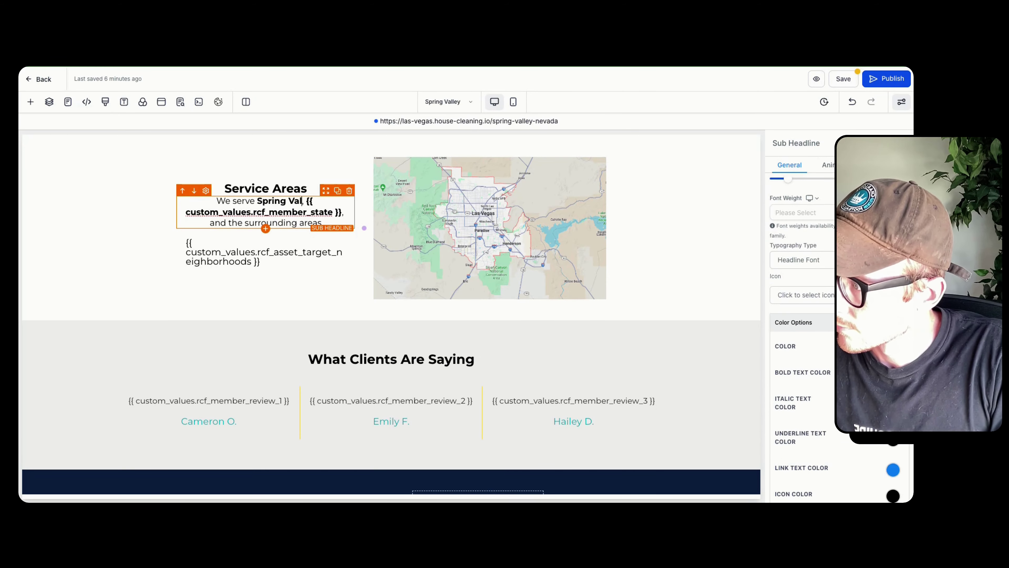
Step: Copy the Spring Valley page's full URL
scroll(609, 199, "down", 15)
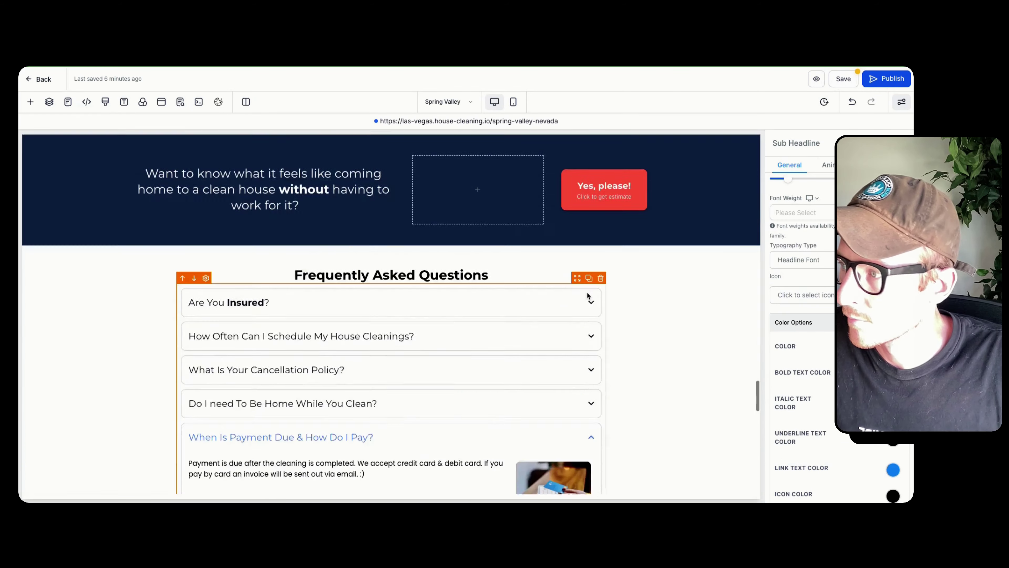
triple_click(424, 124)
key("ctrl+c")
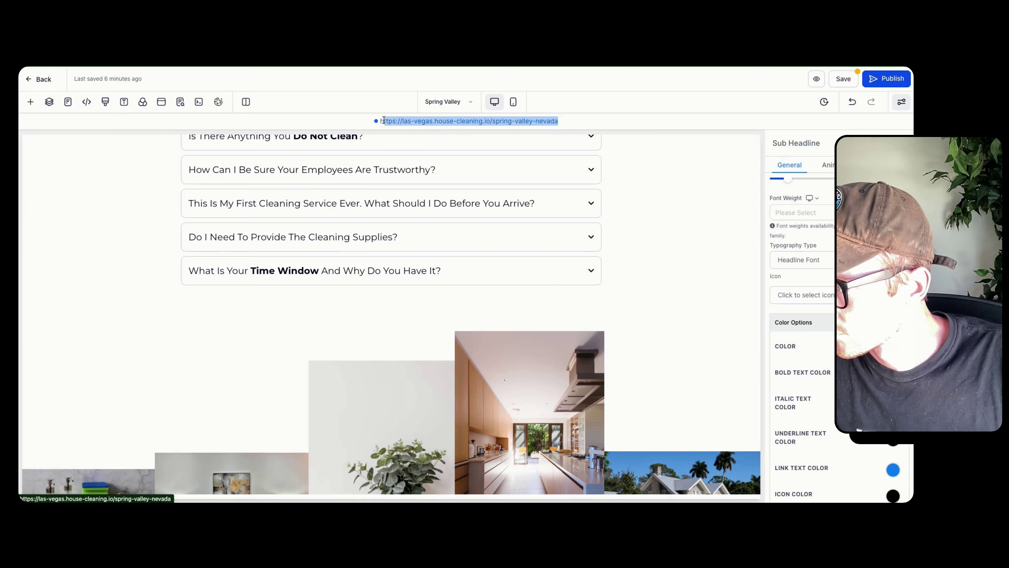
Step: Link "Spring Valley" in the footer's Service Area(s) list to the copied URL and publish the page, accepting the global section change
scroll(661, 363, "down", 5)
left_click(576, 344)
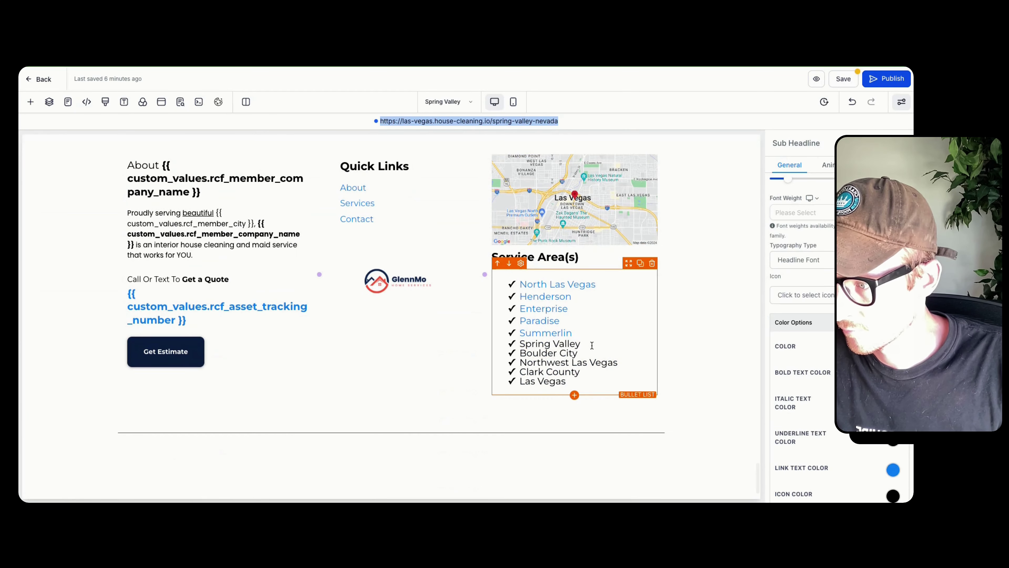
triple_click(564, 345)
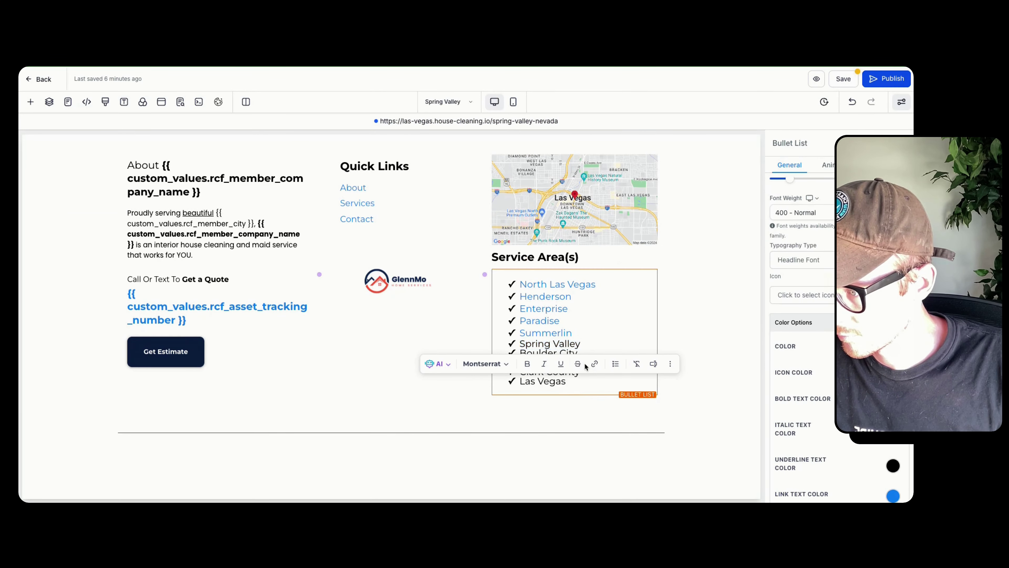
left_click(595, 363)
key("ctrl+v")
left_click(547, 348)
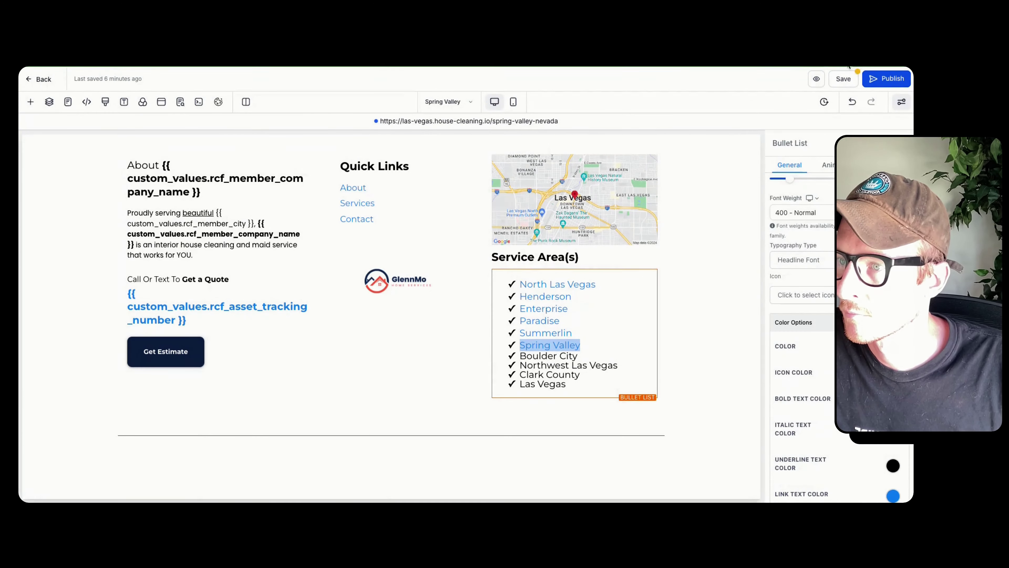
left_click(881, 80)
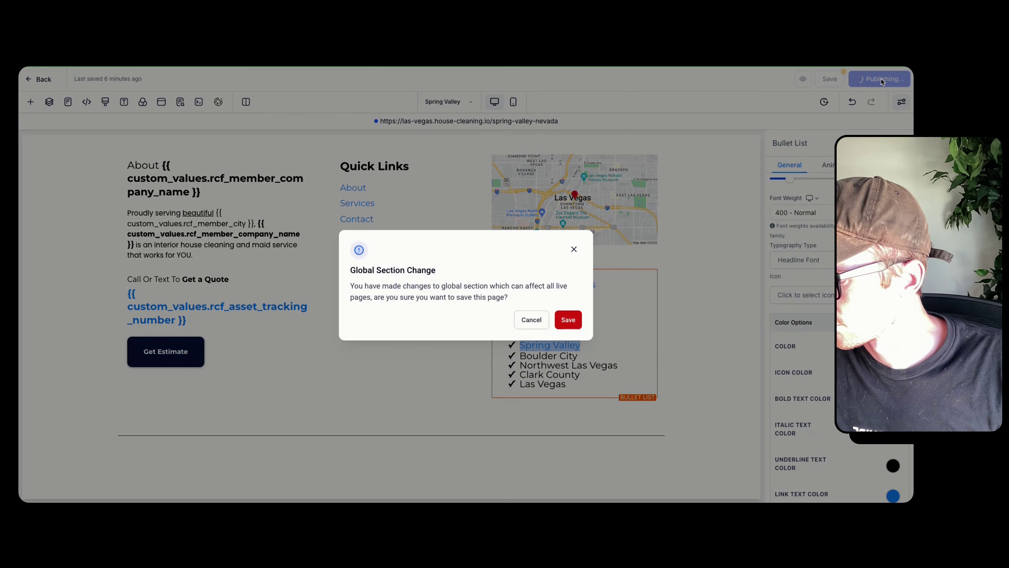
left_click(568, 320)
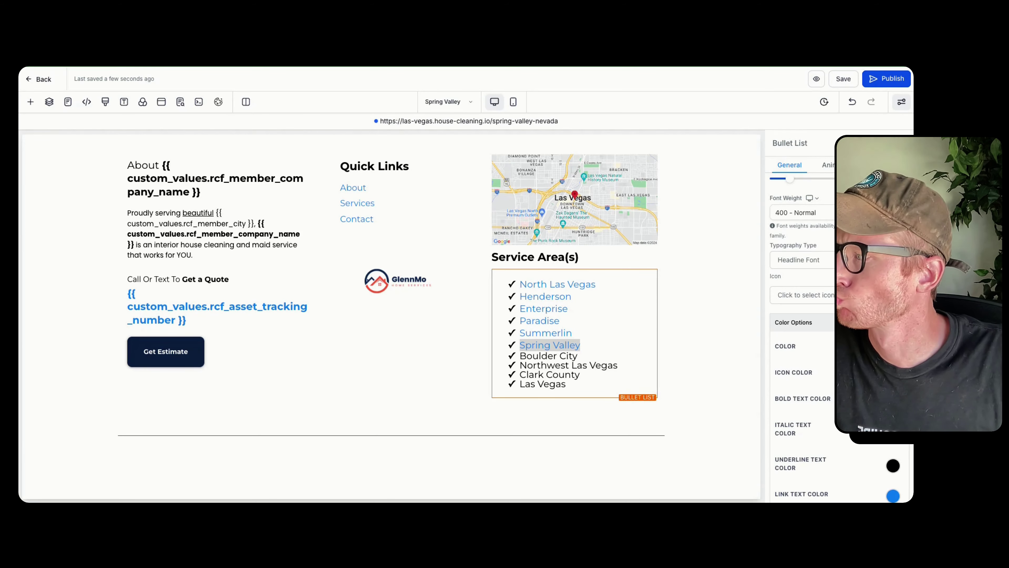
Step: Open the page's SEO metadata and replace "North Las Vegas" with "Spring Valley" in the title and description
scroll(352, 186, "up", 20)
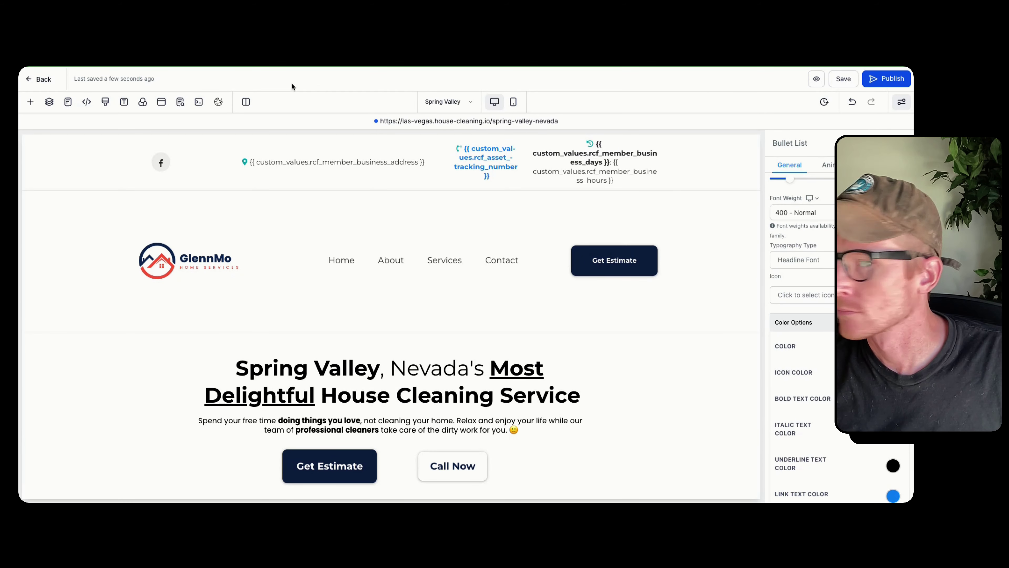
left_click(180, 101)
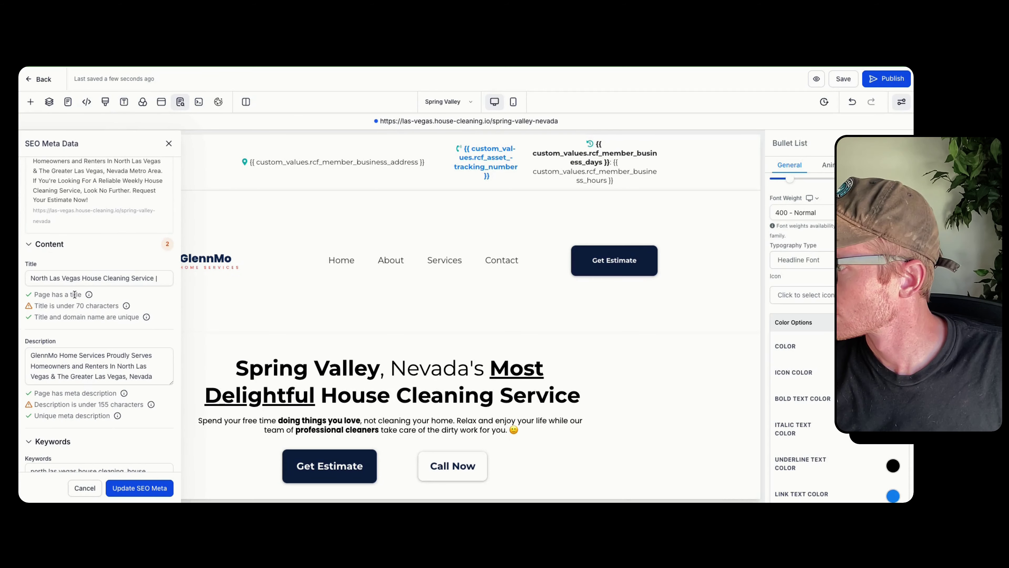
left_click(79, 274)
left_click_drag(78, 274, 30, 277)
type("Spring")
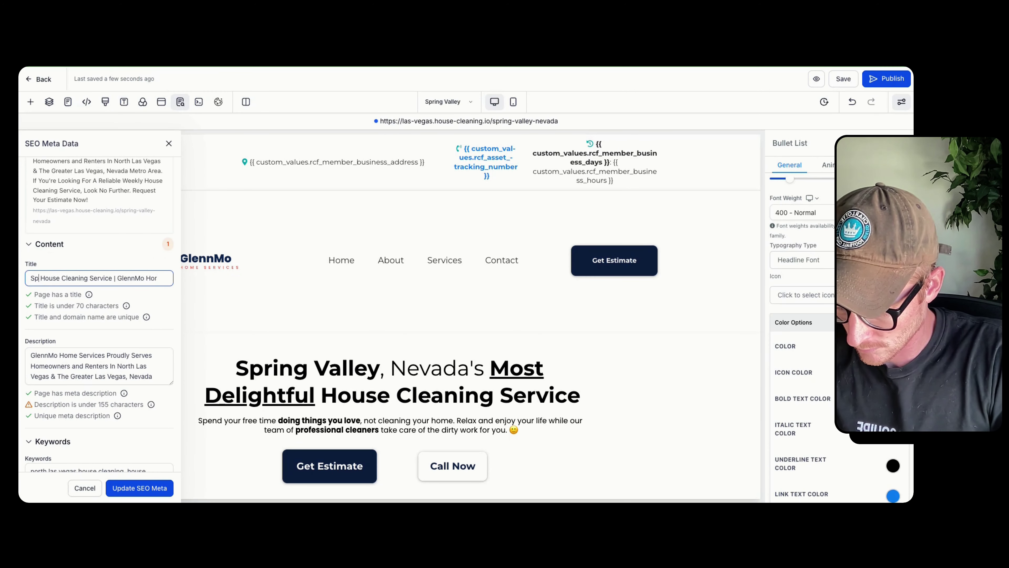
type(" Valley")
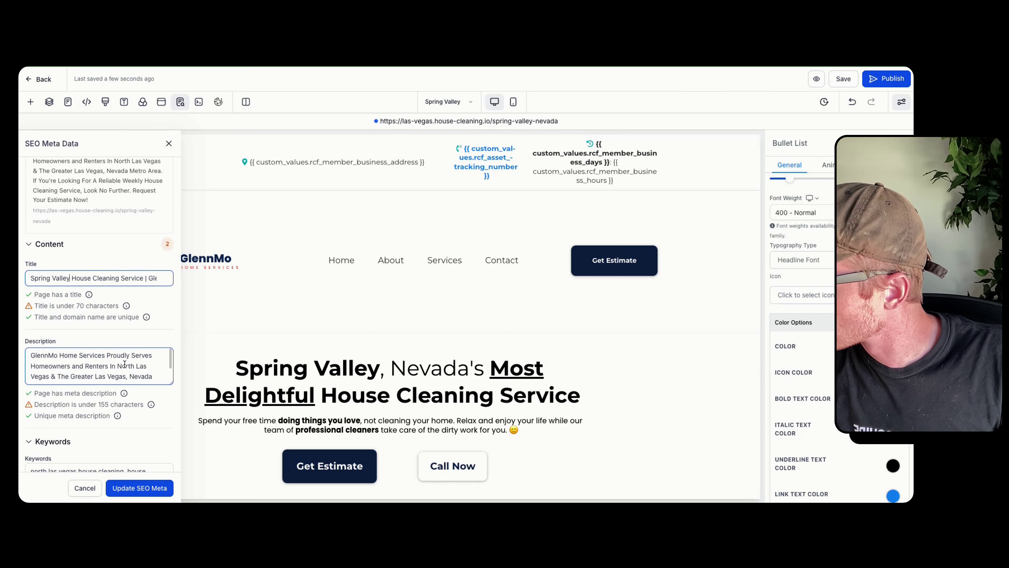
left_click_drag(118, 364, 49, 374)
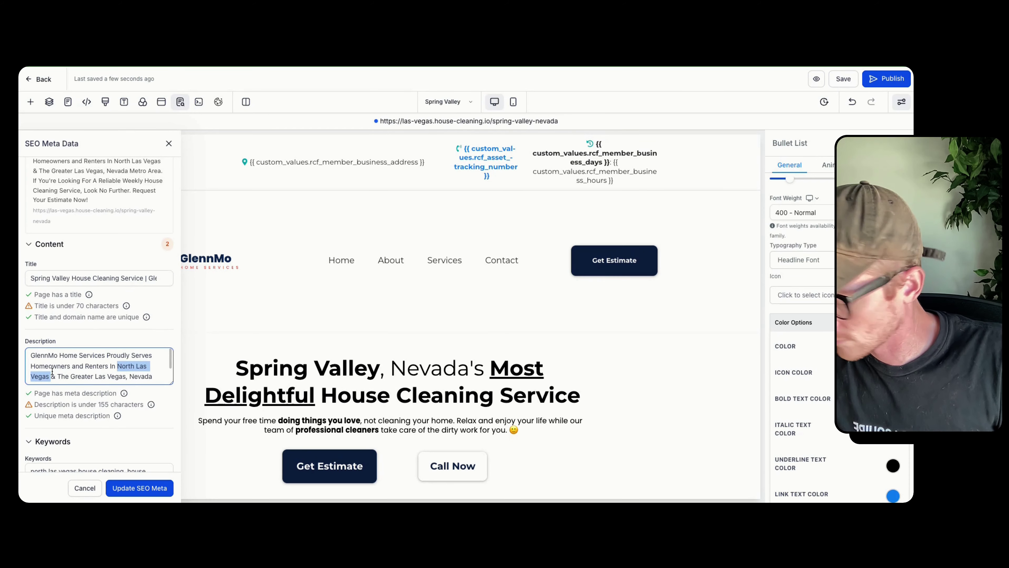
type("Spring Valley")
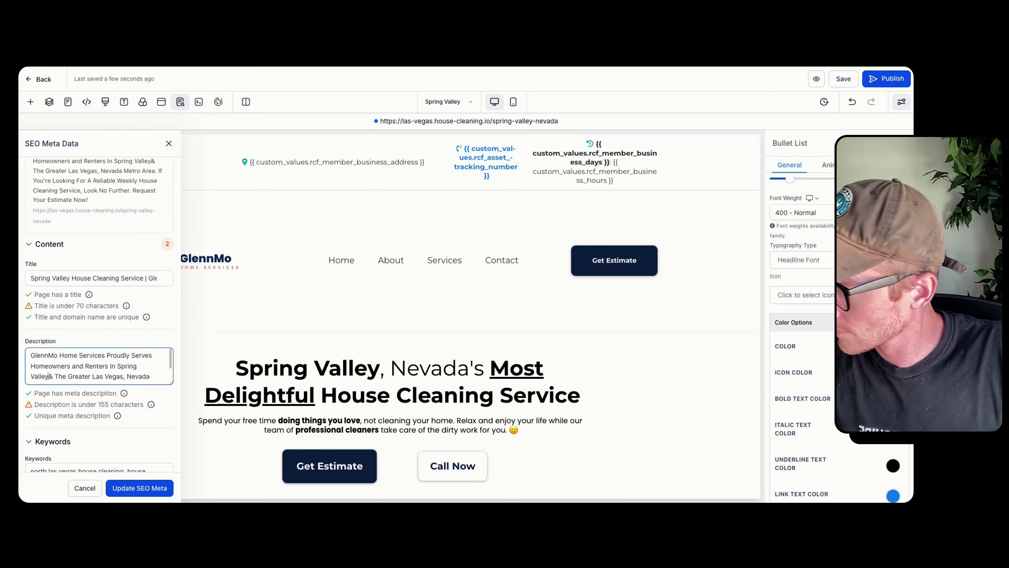
Step: Replace "north las vegas" with "spring valley" in the SEO keywords, update the metadata and publish the page
scroll(99, 358, "down", 3)
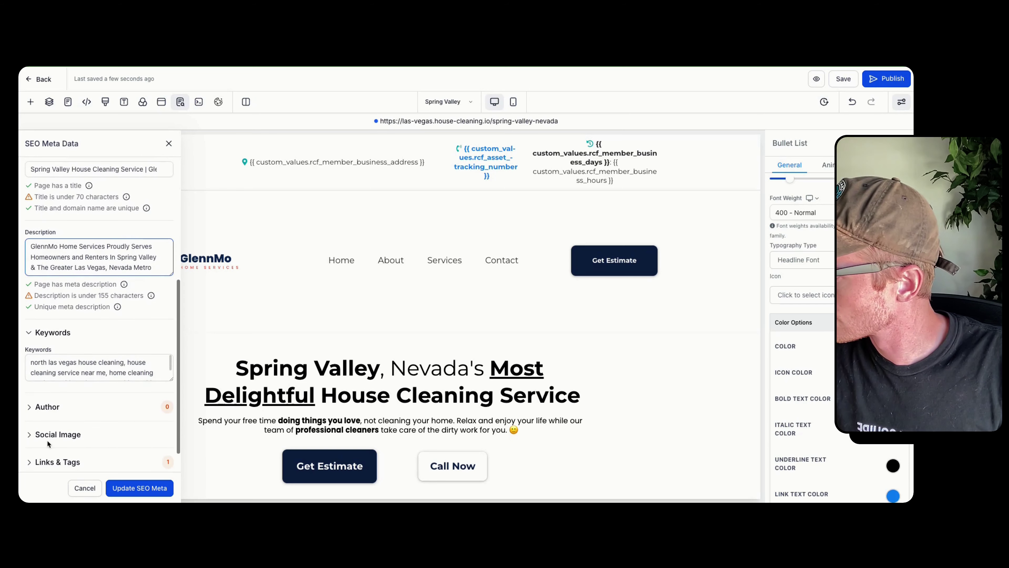
left_click(75, 360)
left_click_drag(76, 361, 19, 356)
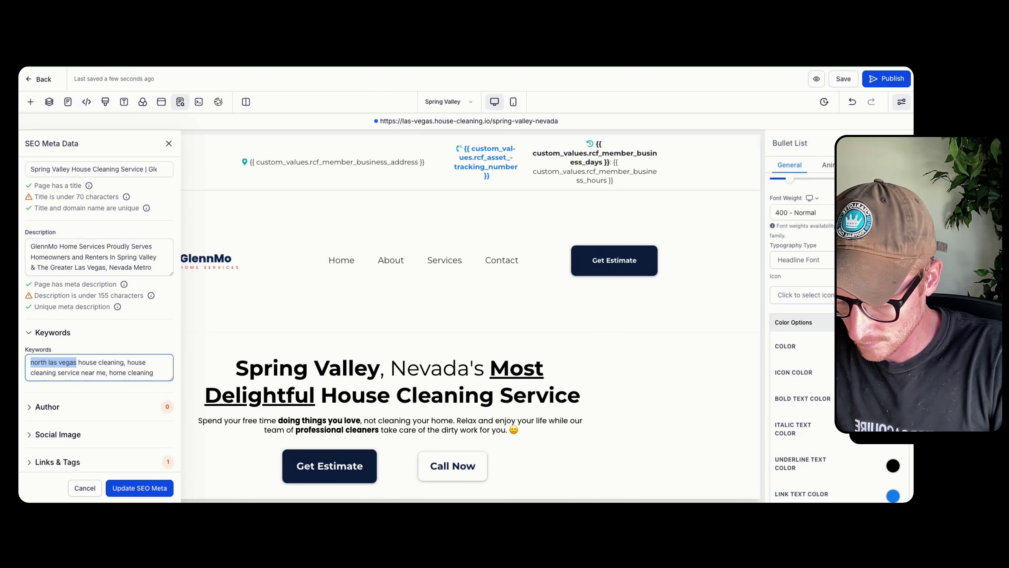
type("spring valley")
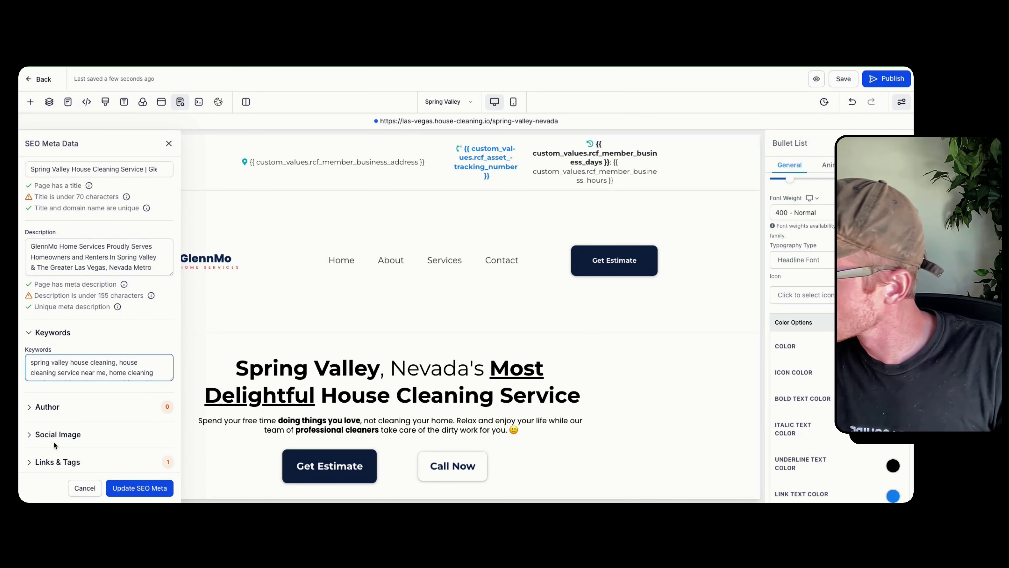
left_click(149, 495)
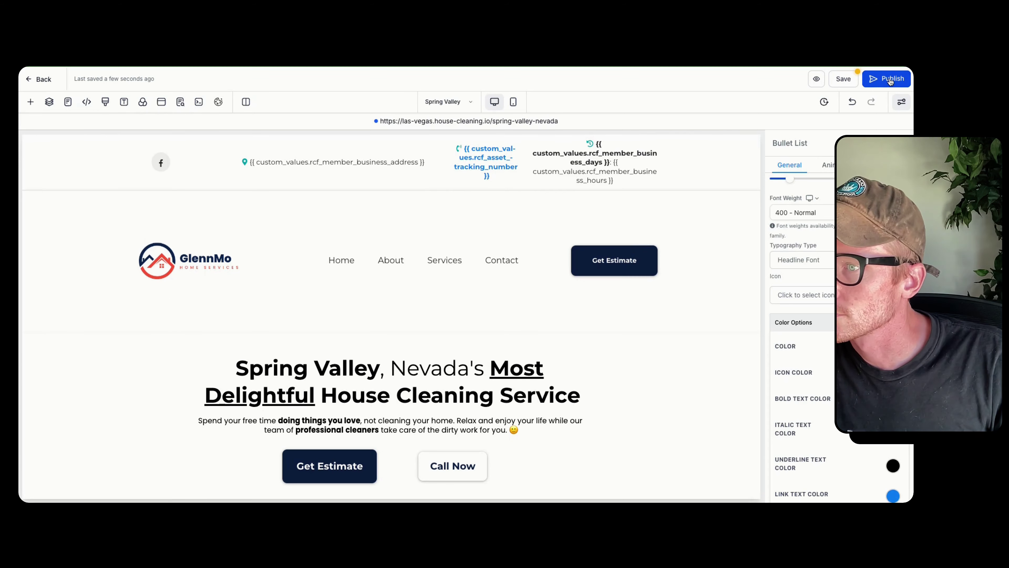
Step: Select the Spring Valley page's full URL
left_click_drag(560, 120, 381, 120)
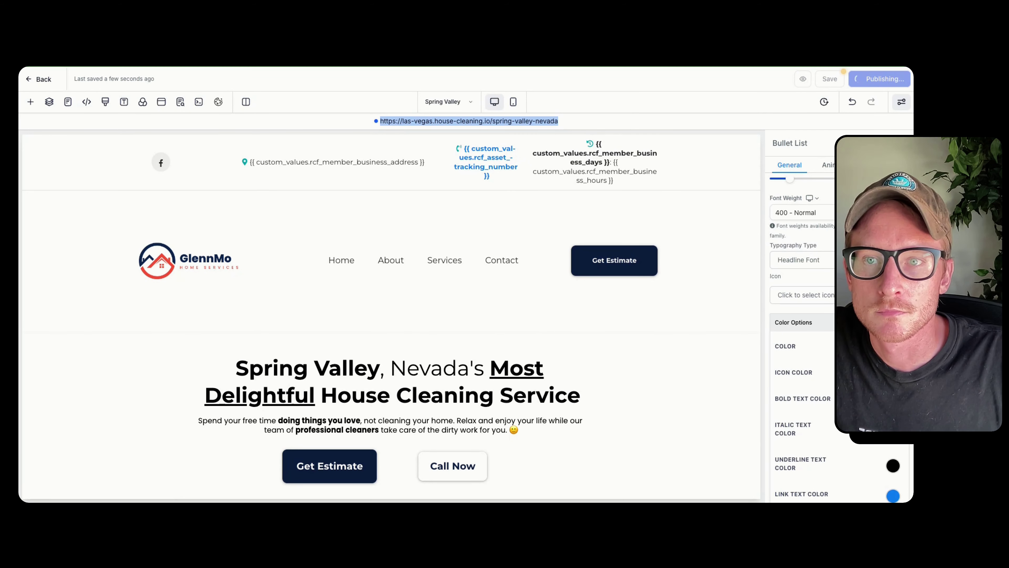